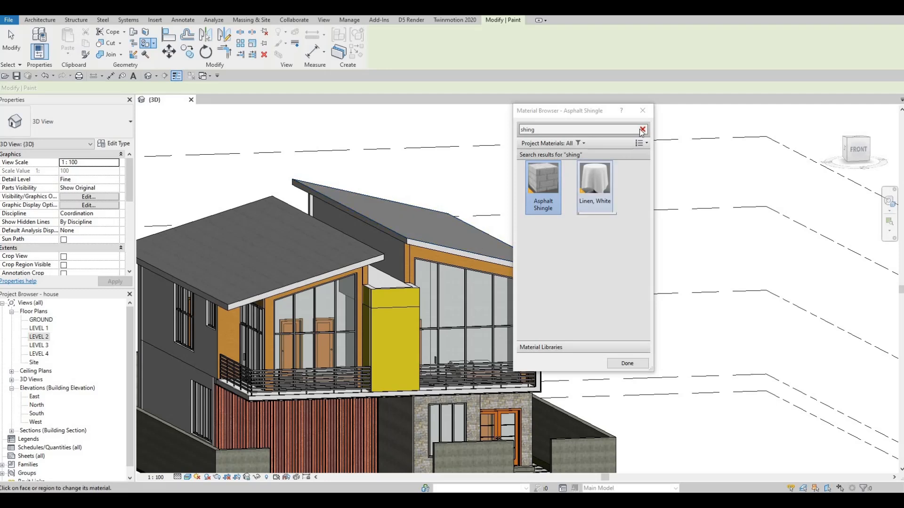
Step: Find the Metal - Chrome material with the search "metal" and paint the front edges of both roofs and the right roof's inner side edge
left_click(615, 129)
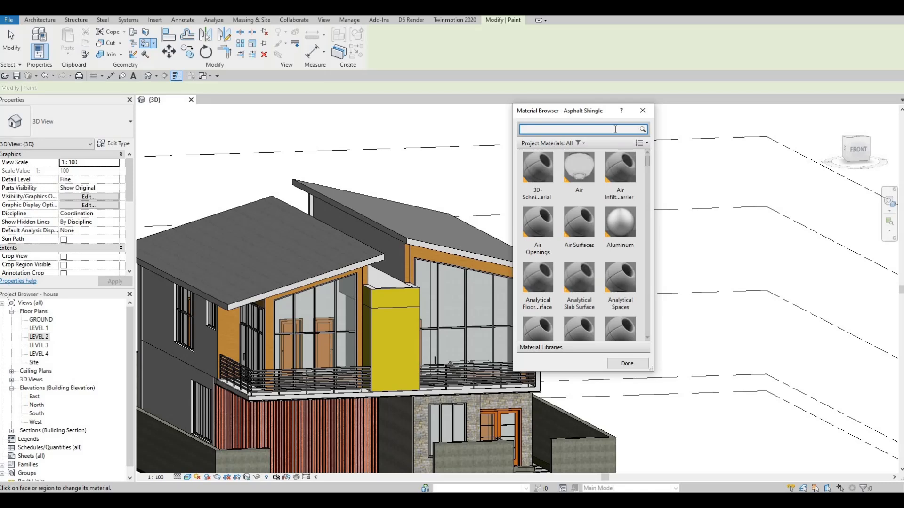
type("metal")
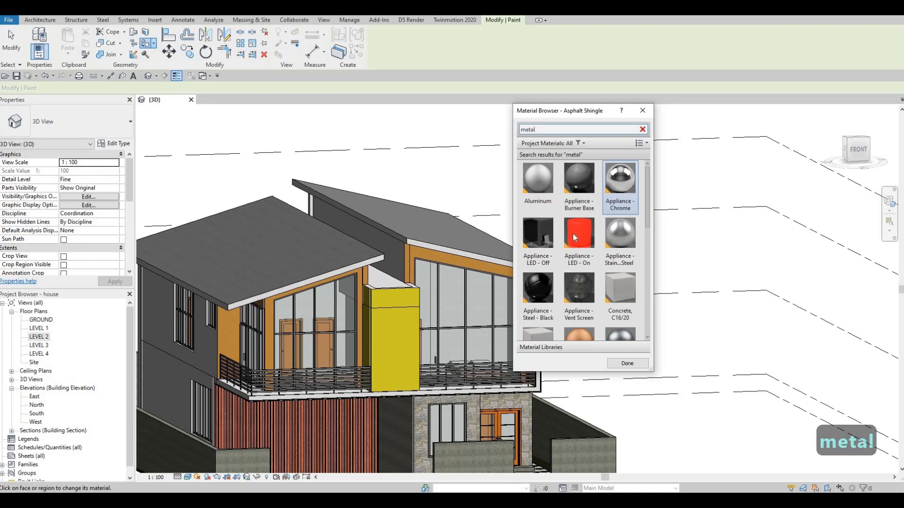
scroll(594, 262, "down", 3)
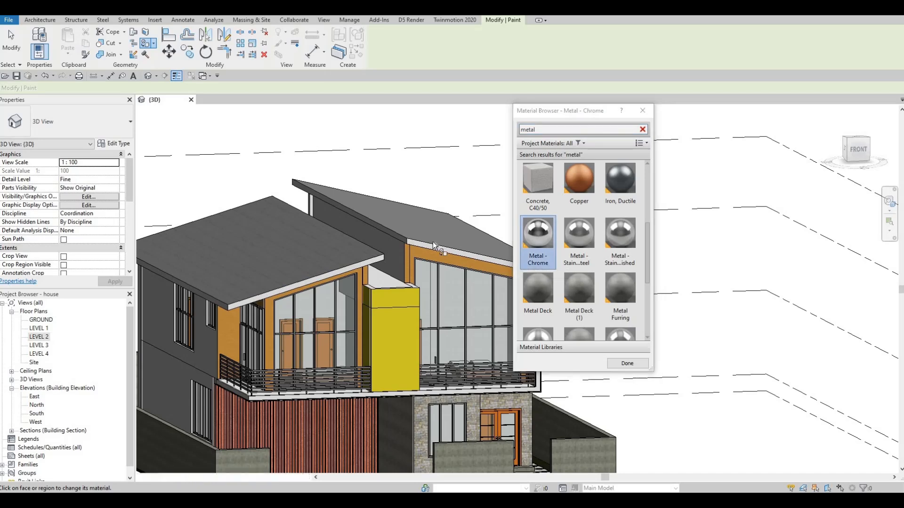
scroll(433, 241, "up", 5)
left_click(380, 229)
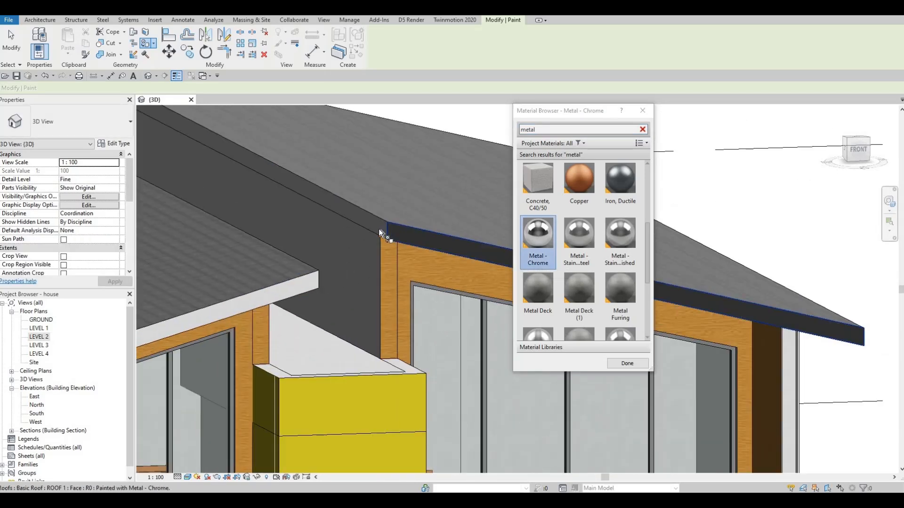
left_click(309, 275)
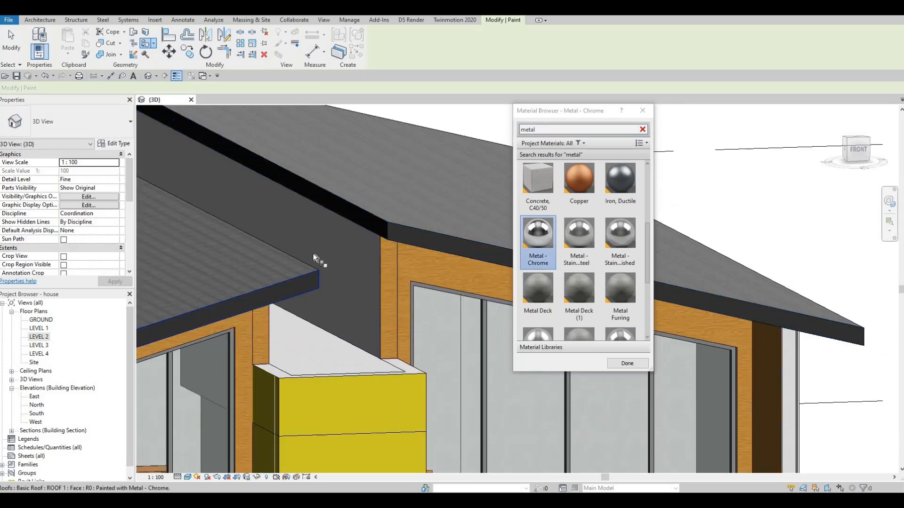
Step: Paint the long outer side edge of the right roof with Metal - Chrome
scroll(334, 250, "down", 3)
mouse_move(371, 209)
middle_mouse_down("shift")
mouse_move(343, 270)
mouse_move(343, 253)
mouse_move(392, 266)
mouse_move(289, 264)
middle_mouse_up("shift")
scroll(289, 264, "up", 3)
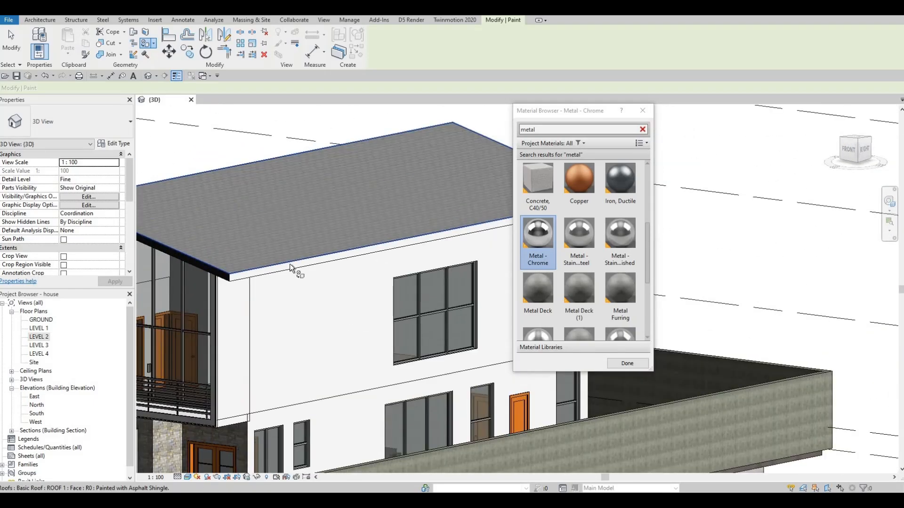
key("Tab")
scroll(244, 287, "down", 3)
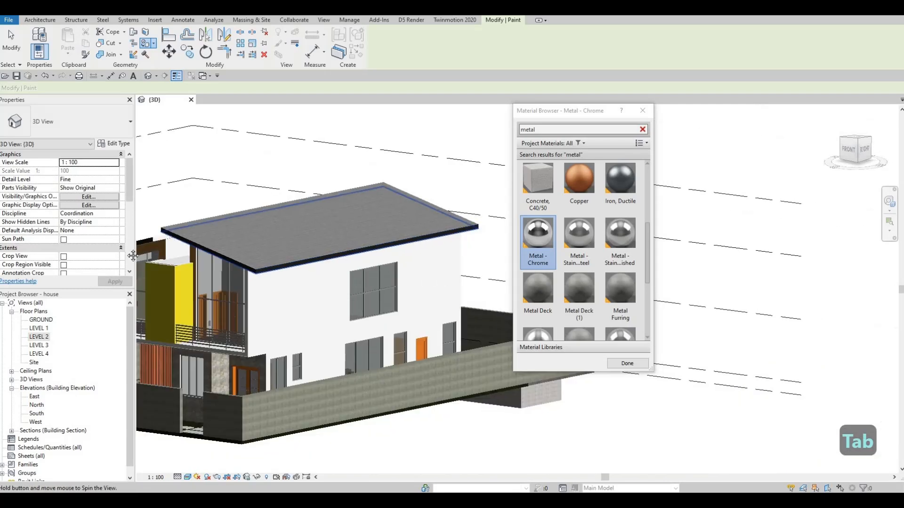
Step: Paint the rear edges of both roofs with Metal - Chrome and finish the Paint command
middle_click_drag(245, 286, 390, 248, "shift")
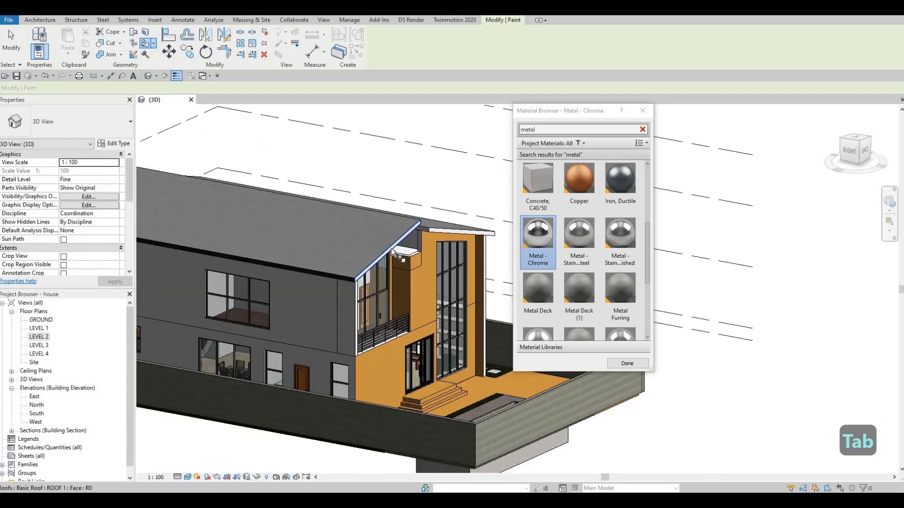
scroll(390, 248, "up", 2)
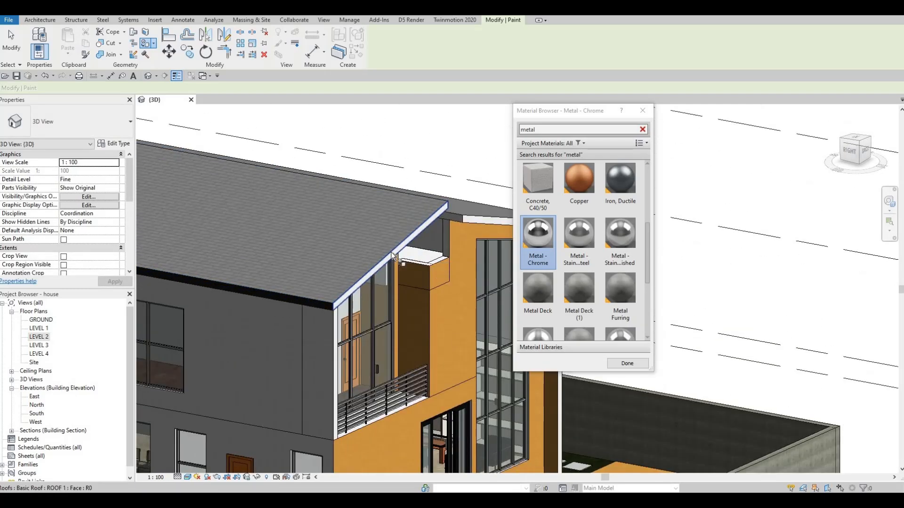
middle_click_drag(354, 235, 357, 226, "shift")
left_click(357, 226)
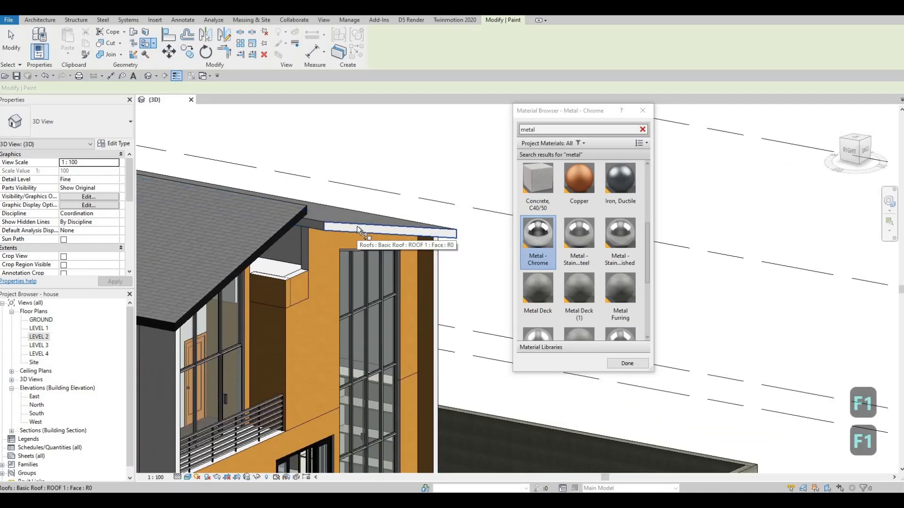
key("Tab")
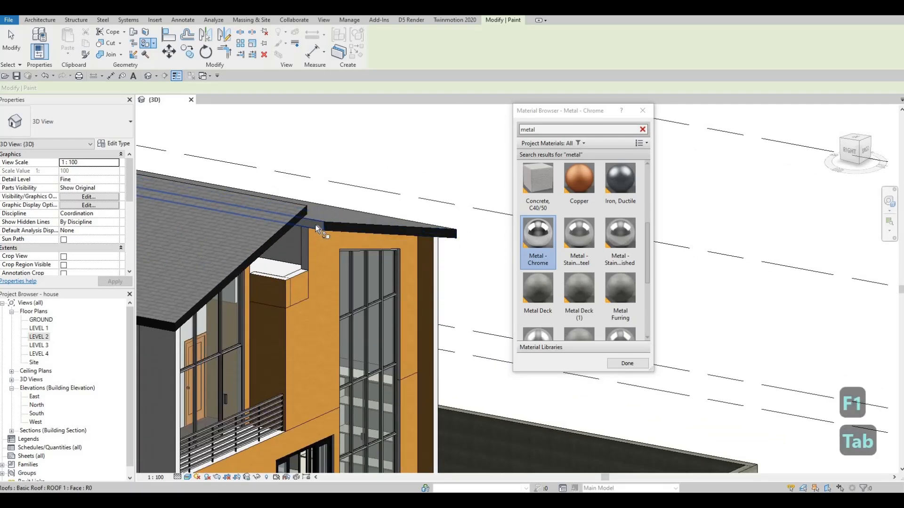
middle_click_drag(349, 236, 171, 459, "shift")
left_click(637, 365)
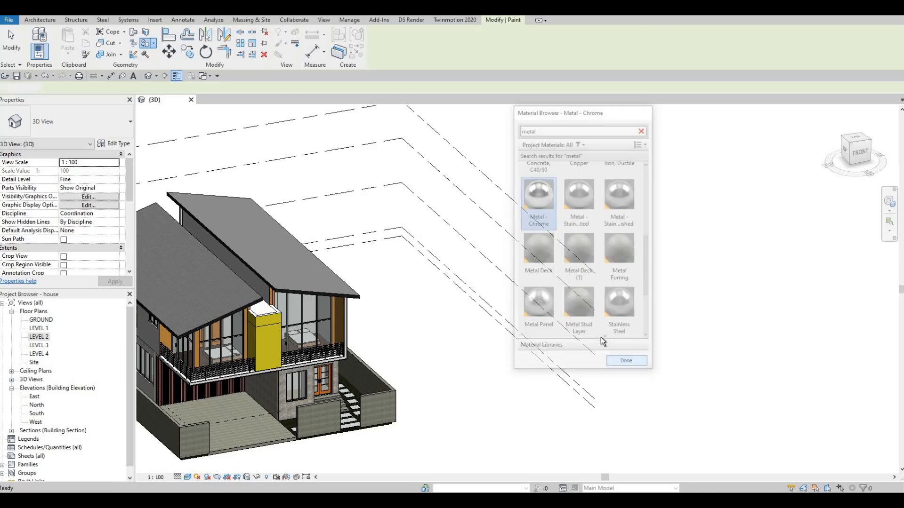
Step: Examine the house front, including the balcony, carport ceiling and undersides of the roof overhangs
mouse_move(338, 344)
middle_mouse_down("shift")
mouse_move(627, 318)
mouse_move(455, 283)
mouse_move(425, 287)
mouse_move(591, 286)
mouse_move(626, 175)
mouse_move(516, 214)
mouse_move(511, 250)
mouse_move(532, 226)
middle_mouse_up("shift")
scroll(627, 317, "up", 4)
scroll(515, 215, "up", 3)
scroll(511, 251, "down", 3)
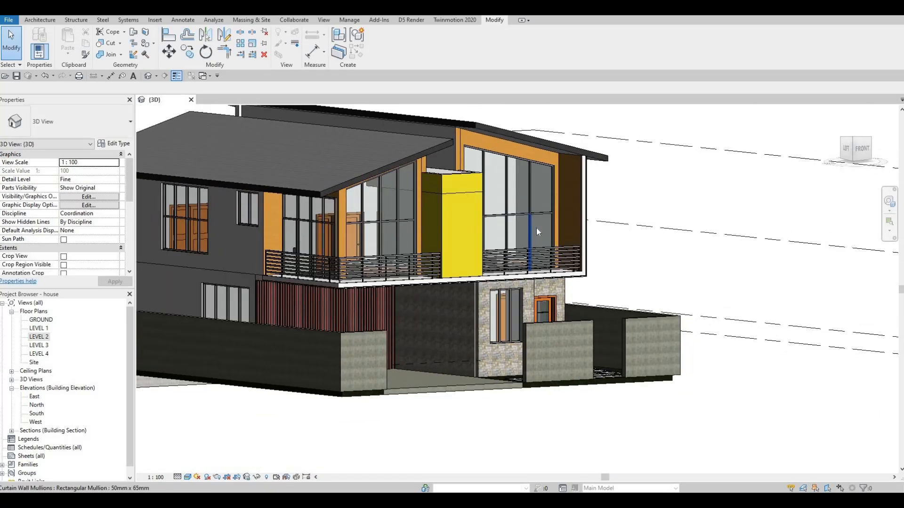
middle_click_drag(531, 288, 544, 303)
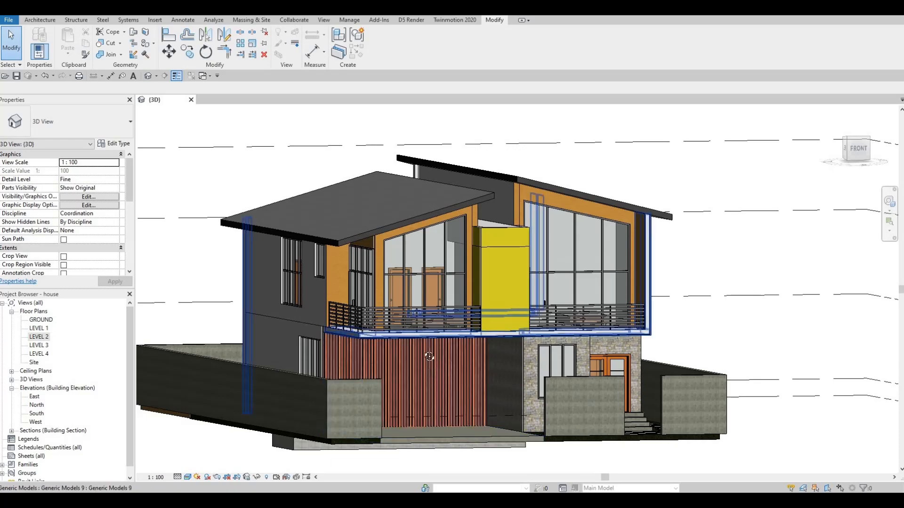
middle_click_drag(429, 356, 426, 320)
scroll(404, 399, "up", 5)
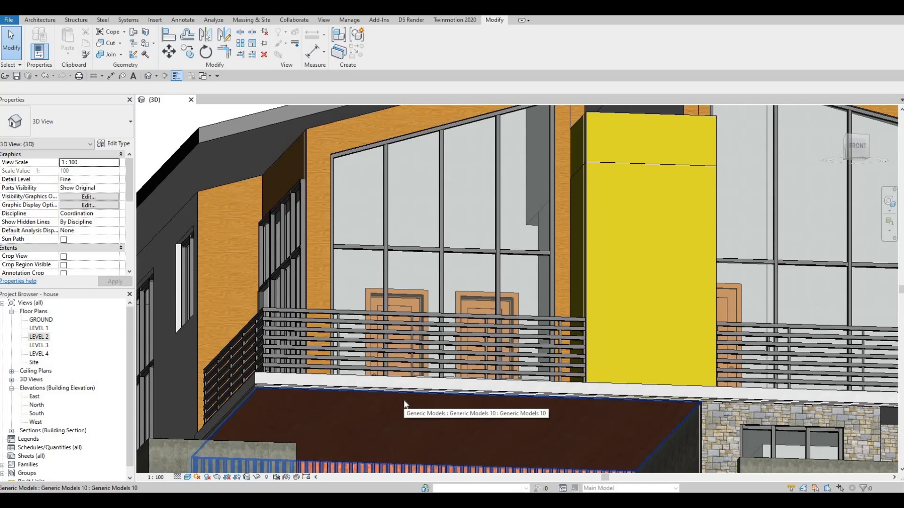
scroll(481, 287, "down", 2)
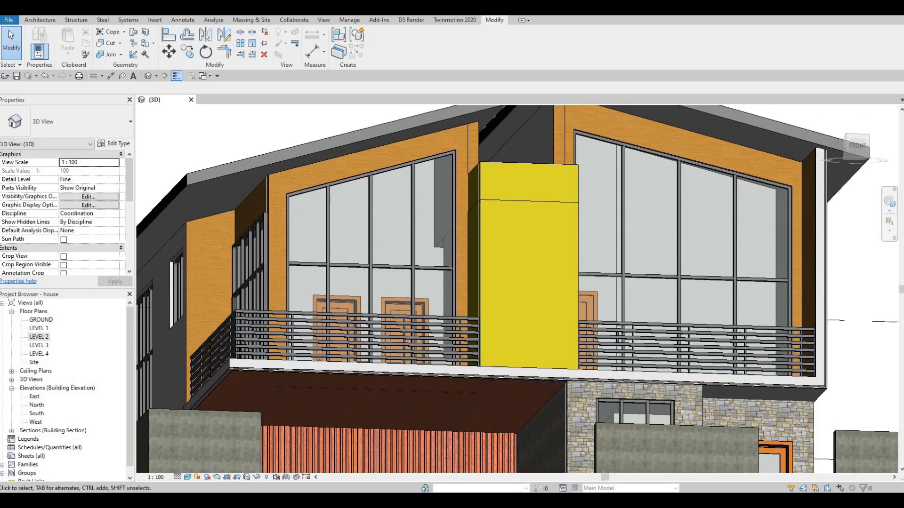
scroll(529, 184, "down", 3)
middle_click_drag(526, 201, 291, 118, "shift")
scroll(286, 112, "up", 3)
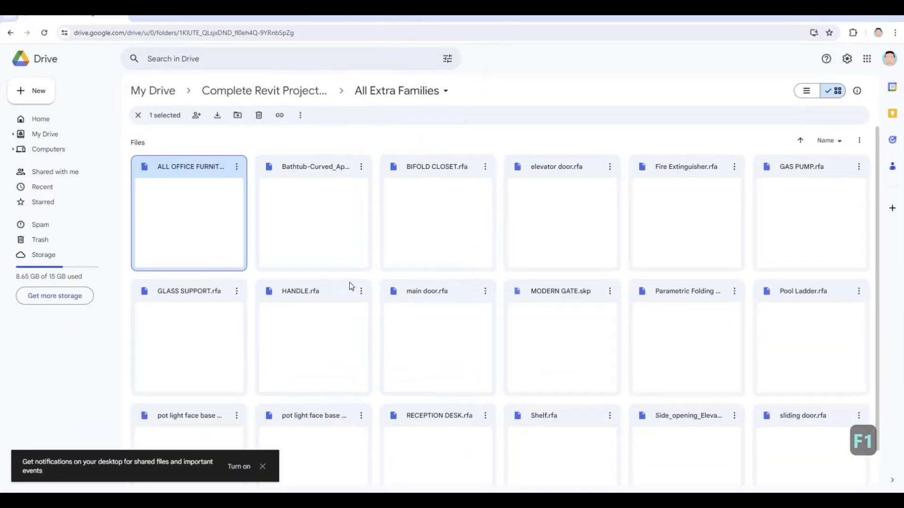
Step: Switch to Google Drive and download pot light face base square.rfa from the All Extra Families folder
scroll(684, 343, "down", 1)
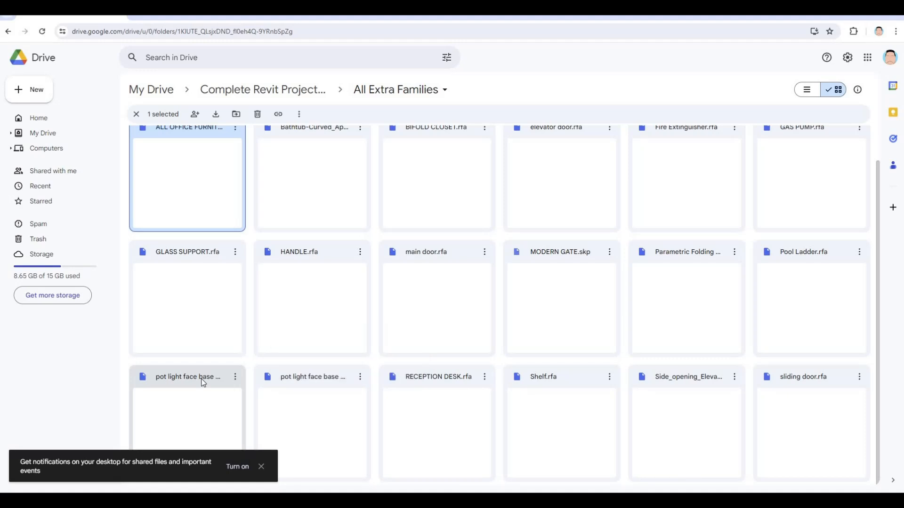
mouse_move(203, 382)
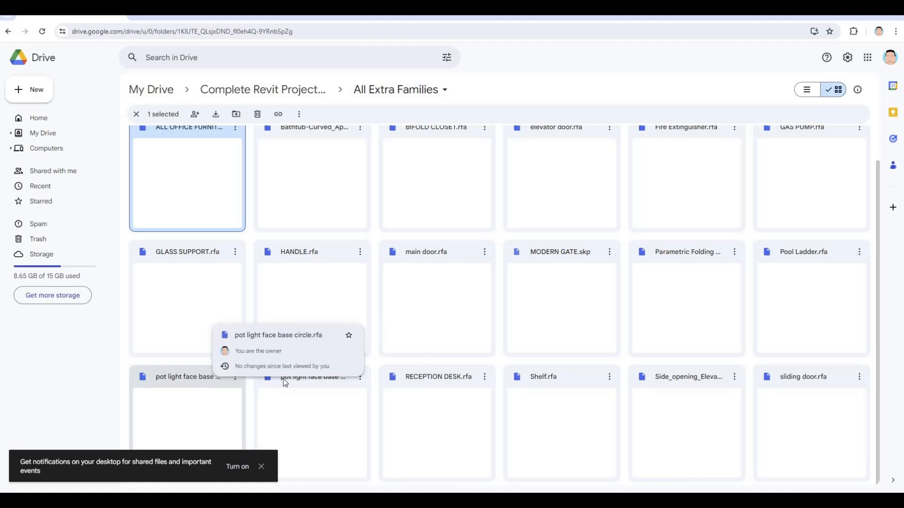
mouse_move(301, 382)
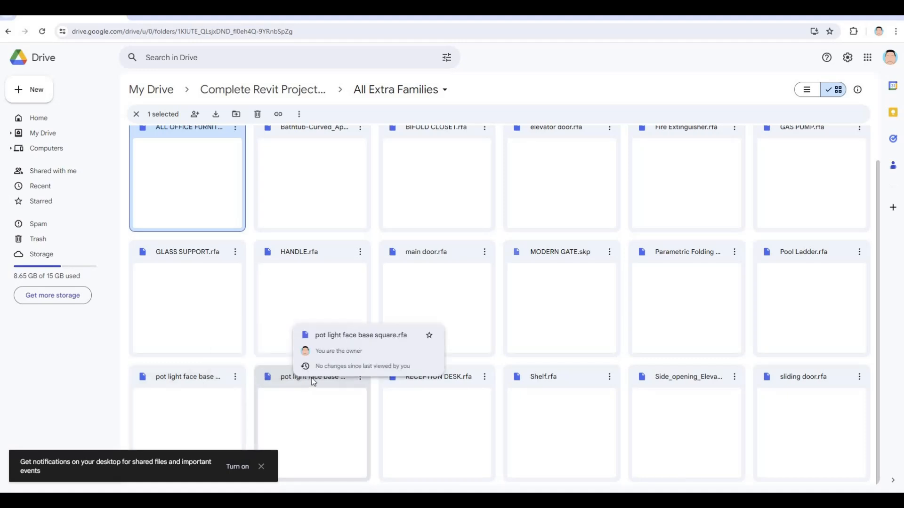
left_click(361, 381)
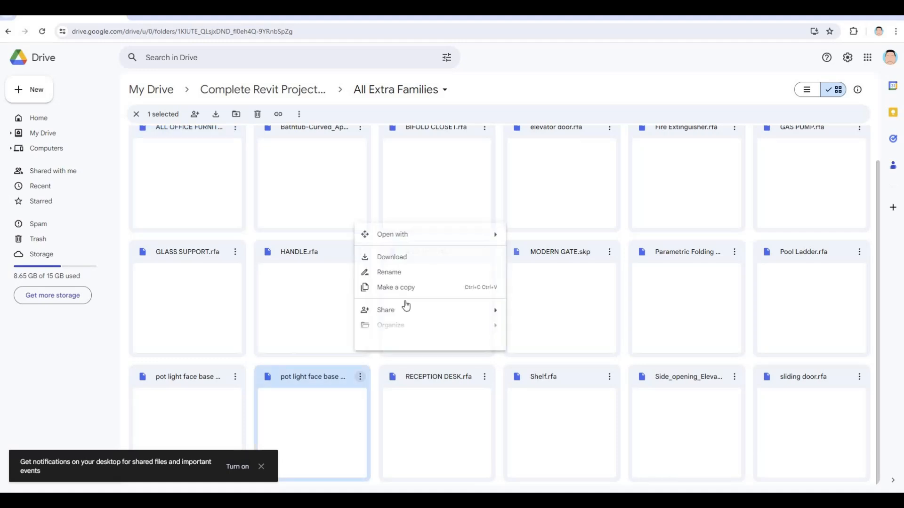
left_click(391, 258)
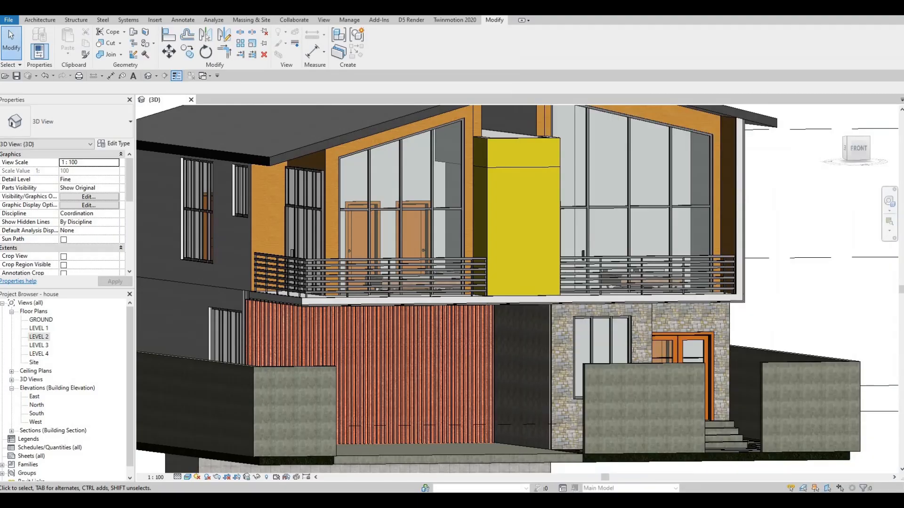
Step: Load the pot light face base square family from the Downloads folder into the Revit house model for placement on faces
left_click_drag(658, 181, 404, 267)
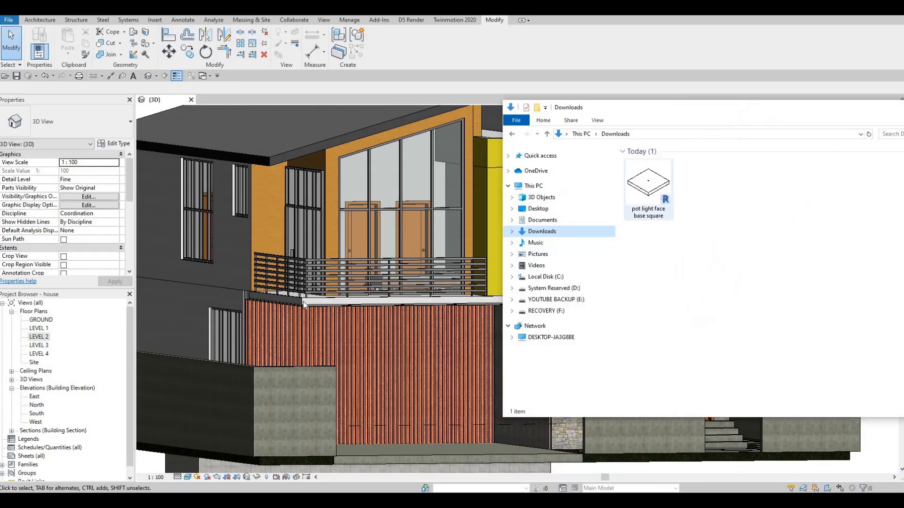
scroll(304, 305, "up", 4)
middle_click_drag(306, 303, 316, 290, "shift")
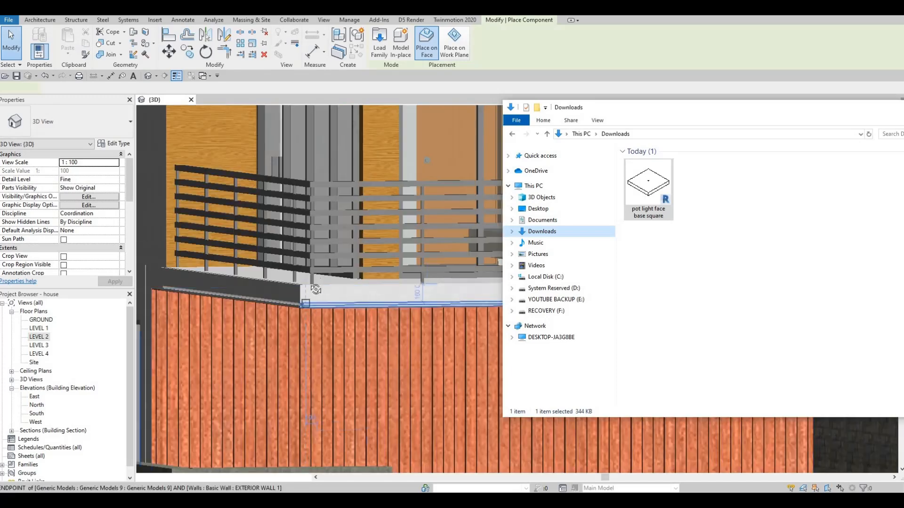
middle_click_drag(314, 417, 325, 347, "shift")
scroll(323, 348, "up", 3)
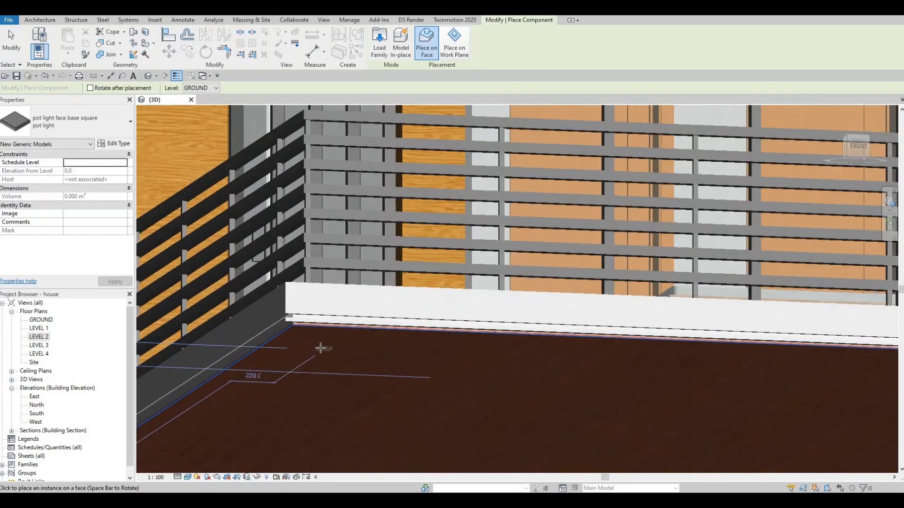
Step: Place a square pot light on the brown carport ceiling near its front outer corner below the balcony
scroll(319, 347, "up", 2)
scroll(309, 340, "up", 1)
scroll(346, 348, "down", 1)
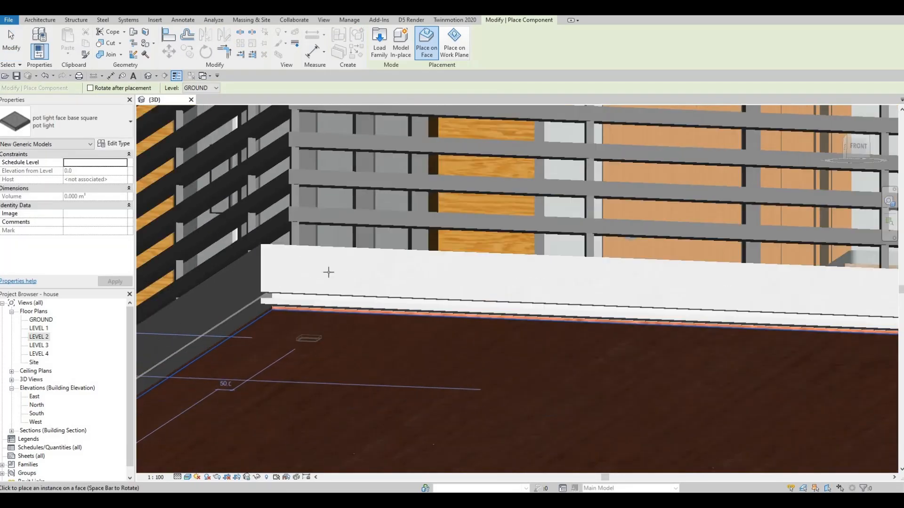
middle_click_drag(336, 353, 316, 275)
scroll(315, 274, "down", 1)
scroll(315, 274, "down", 1)
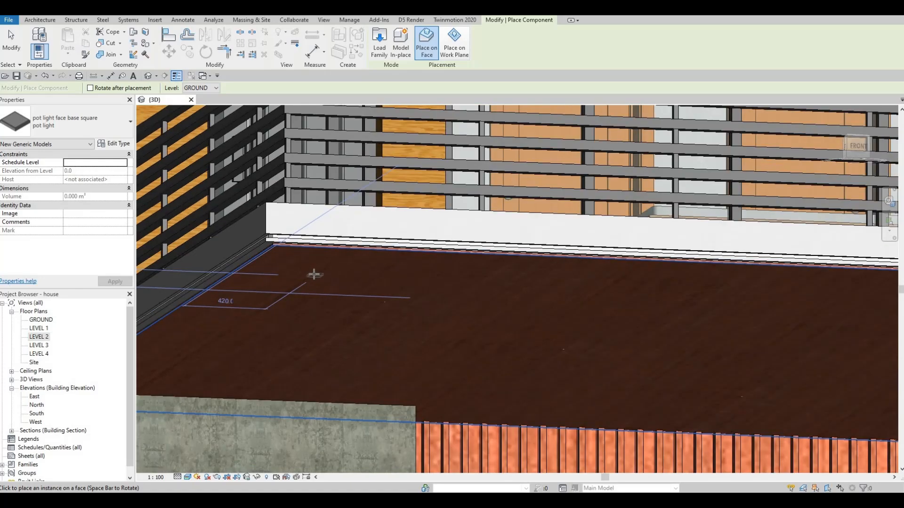
scroll(316, 276, "down", 3)
scroll(303, 325, "down", 3)
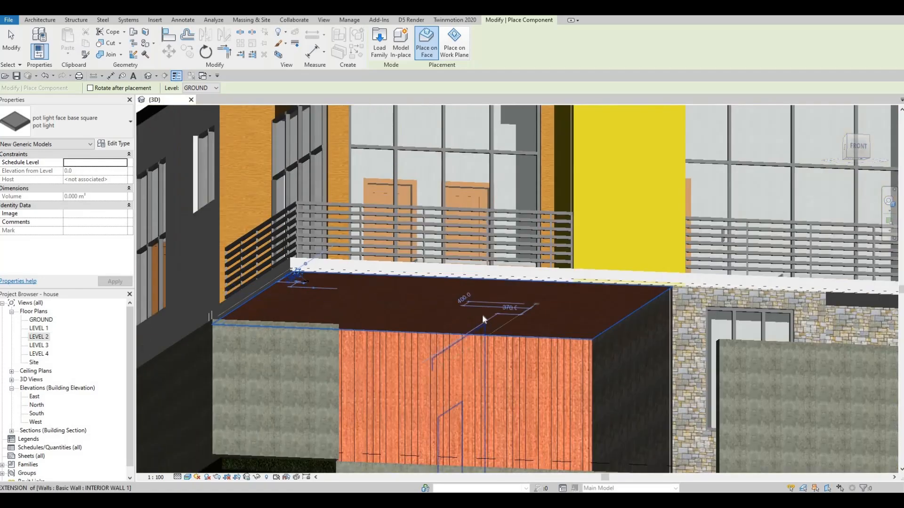
Step: Place a square pot light on the dark balcony underside above the stone-clad entrance wall
middle_click_drag(773, 303, 475, 301)
scroll(545, 307, "up", 5)
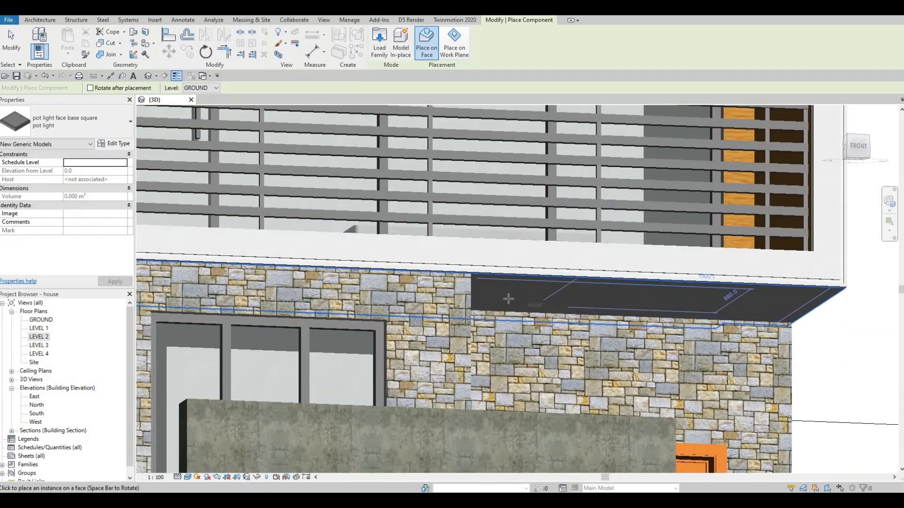
middle_click_drag(524, 350, 418, 316, "shift")
scroll(422, 322, "up", 3)
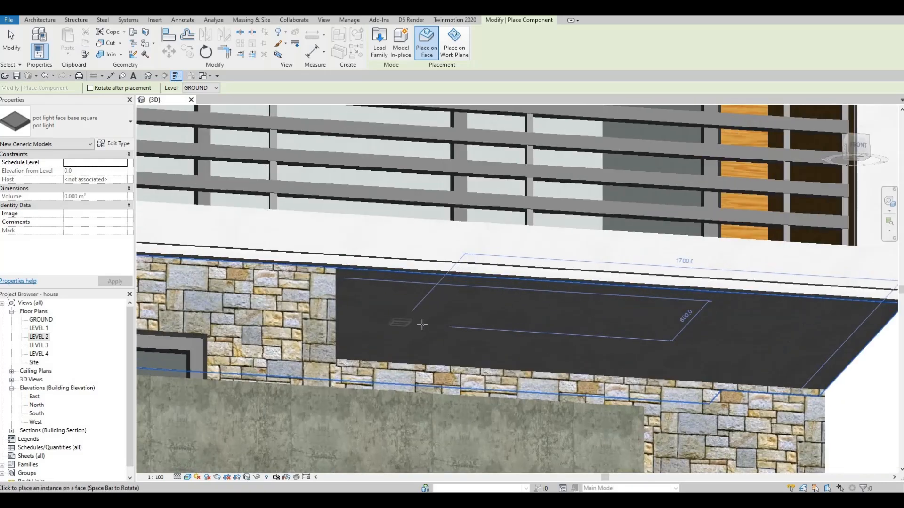
left_click(422, 324)
Step: Place a square pot light on the underside of the right roof's front overhang, near the outer corner
scroll(422, 324, "down", 5)
scroll(458, 320, "down", 2)
middle_click_drag(527, 193, 607, 404)
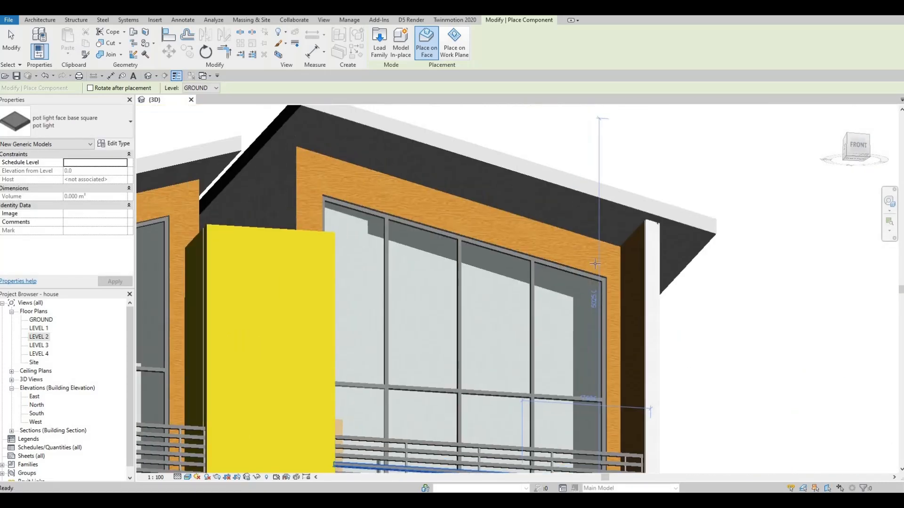
scroll(621, 199, "up", 1)
scroll(622, 198, "up", 1)
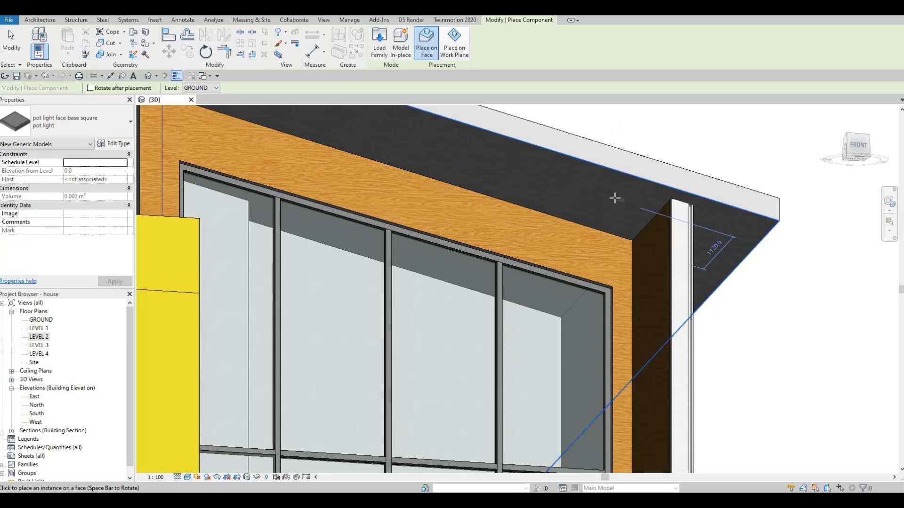
scroll(614, 199, "up", 1)
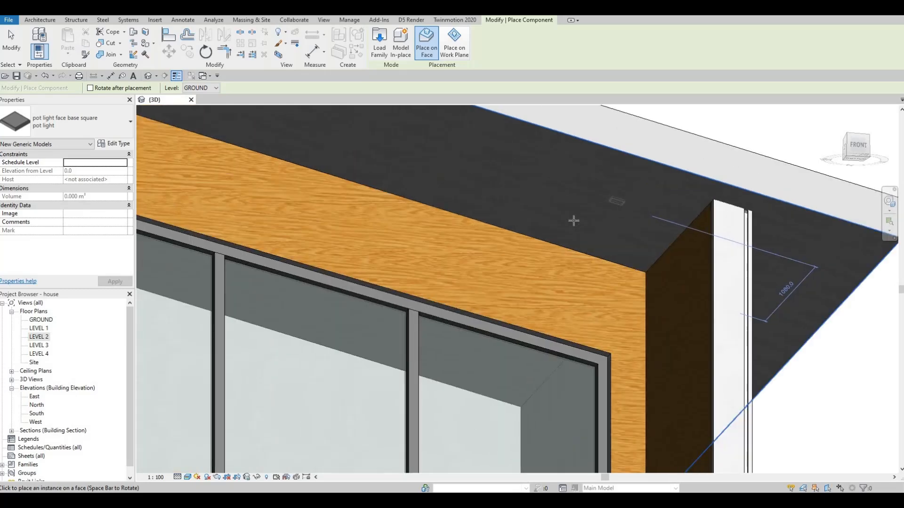
Step: Place a square pot light on the underside of the carport-side roof's front overhang, near the roof peak
scroll(573, 221, "down", 5)
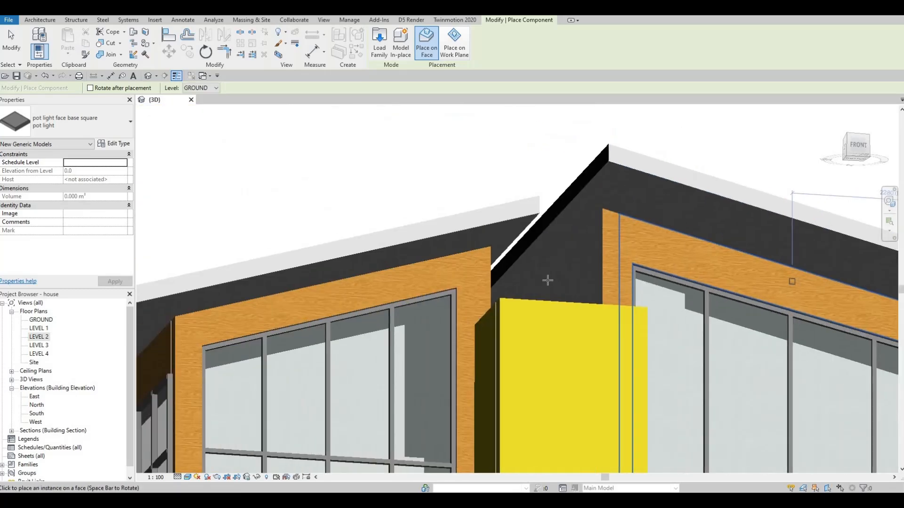
scroll(522, 236, "up", 3)
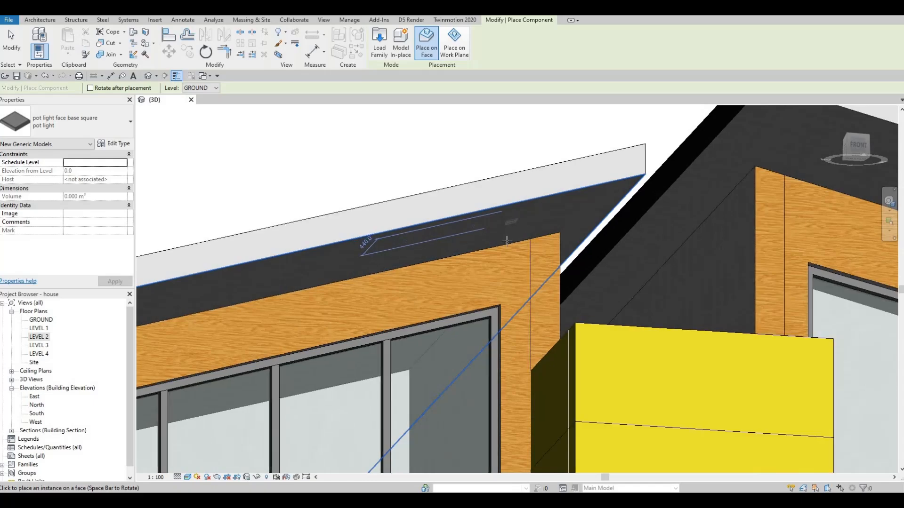
scroll(506, 264, "down", 5)
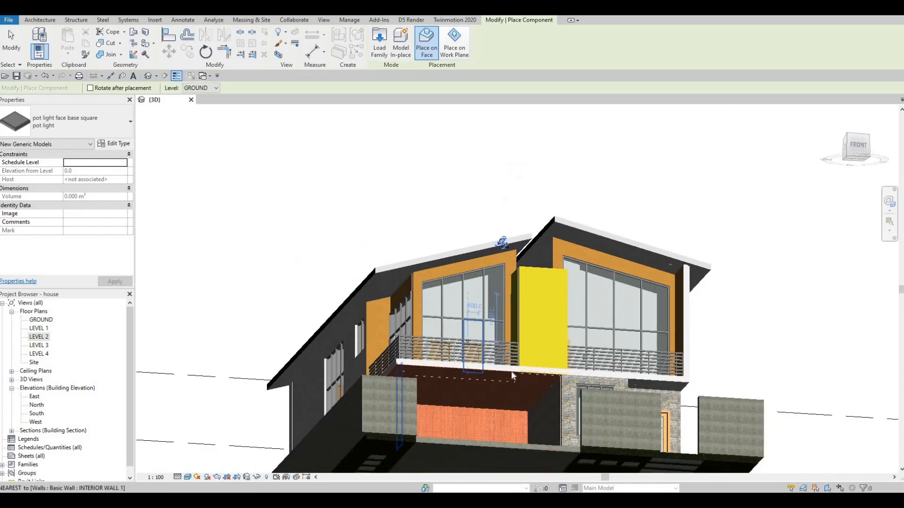
Step: Place a square pot light on the underside of the carport-side roof's rear overhang, above the wood-clad back wall
middle_click_drag(513, 373, 622, 416, "shift")
middle_click_drag(503, 244, 626, 186, "shift")
scroll(509, 376, "up", 5)
scroll(500, 372, "down", 5)
scroll(626, 185, "up", 8)
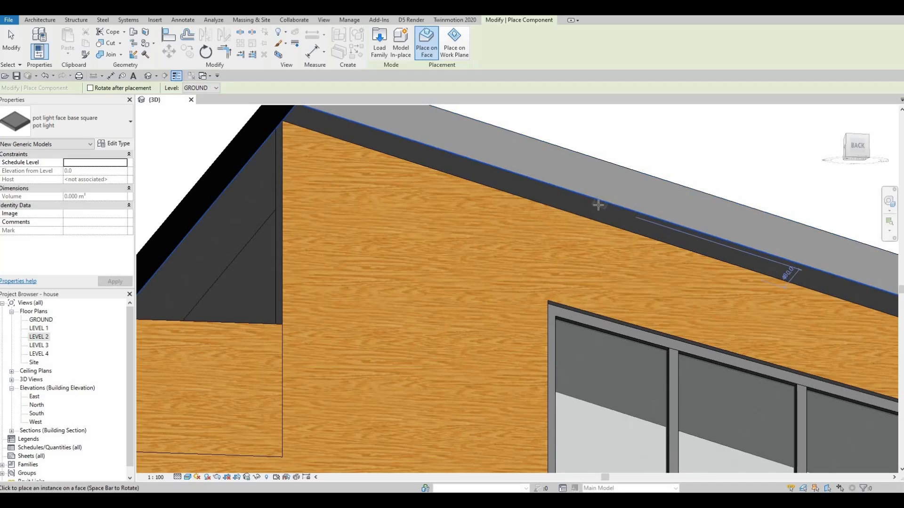
scroll(415, 228, "down", 2)
Step: Place a square pot light on the underside of the neighbouring roof's rear overhang near its peak and finish placing lights
middle_click_drag(415, 228, 697, 234)
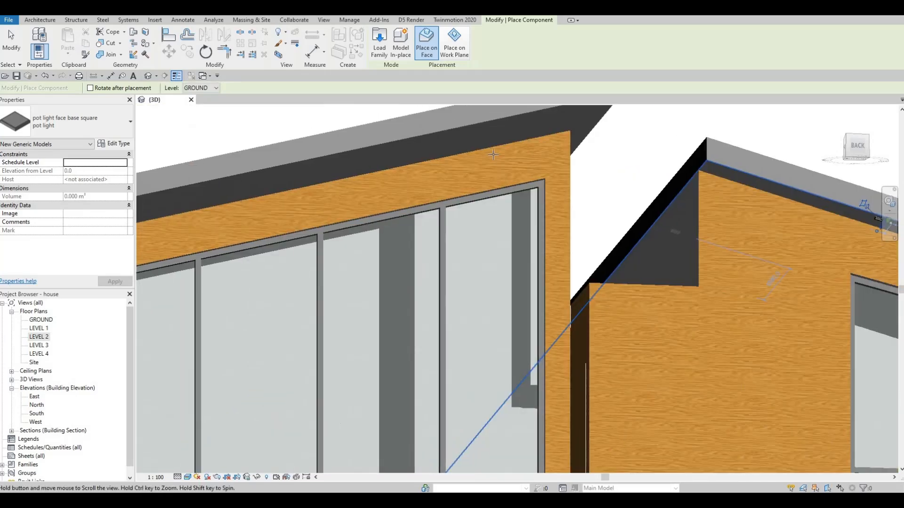
scroll(501, 131, "down", 2)
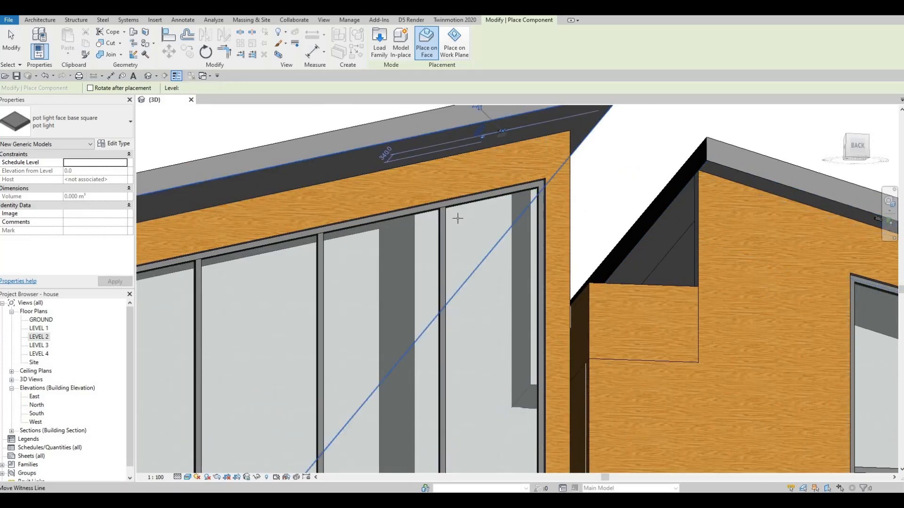
scroll(492, 309, "down", 3)
scroll(523, 399, "down", 1)
middle_click_drag(519, 391, 601, 426, "shift")
middle_click_drag(490, 405, 301, 419, "shift")
key("Escape")
key("Escape")
key("Escape")
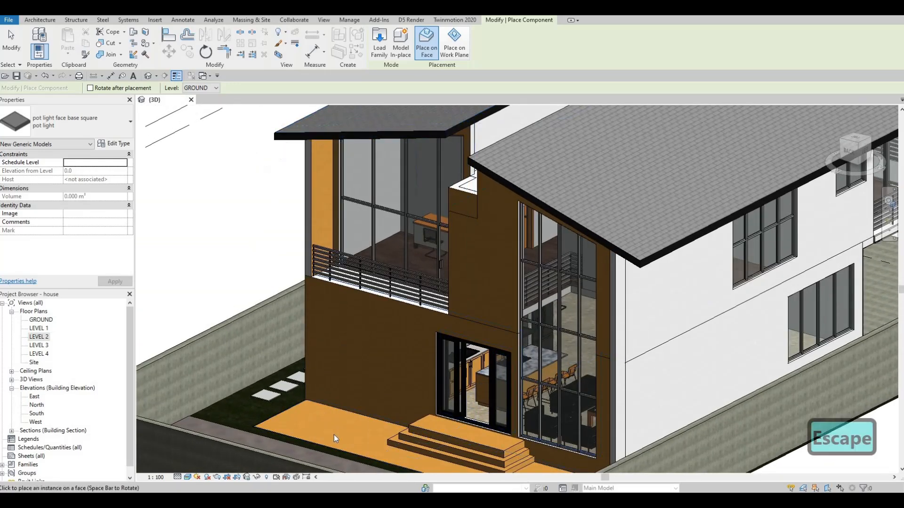
Step: Inspect the layer structure of the orange rear terrace floor type FLOOR 5 and close it without changes
left_click(334, 434)
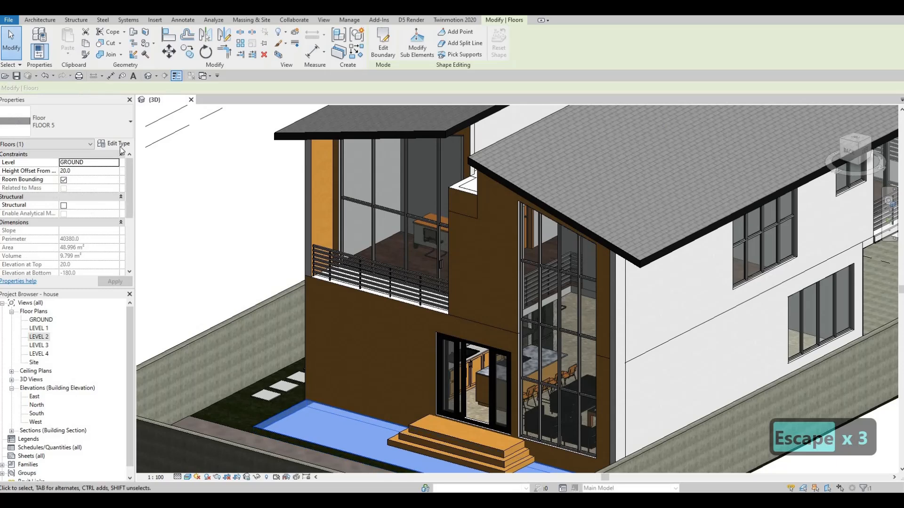
left_click(120, 145)
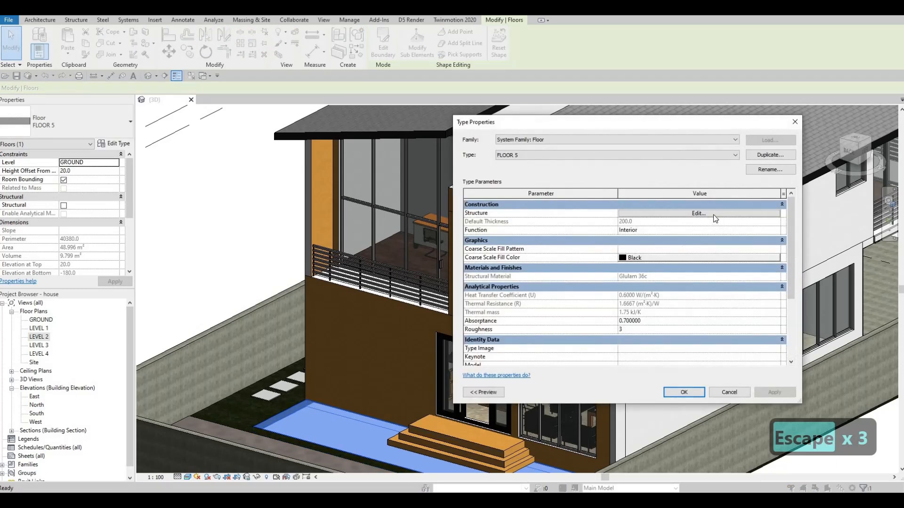
left_click(702, 214)
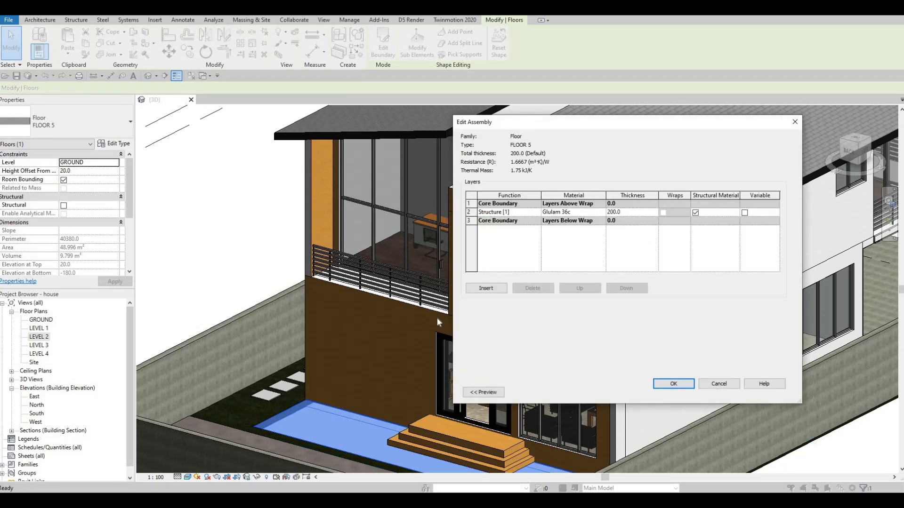
key("Escape")
key("Escape")
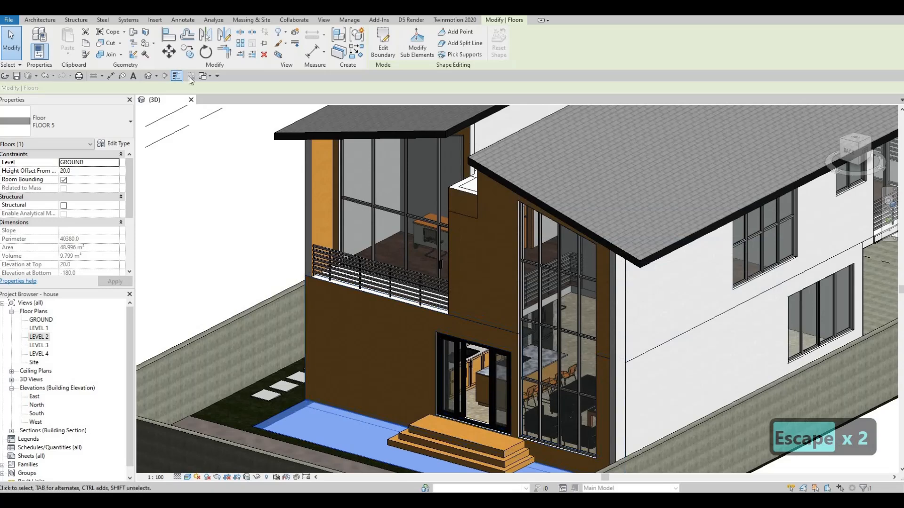
left_click(417, 343)
scroll(588, 320, "down", 3)
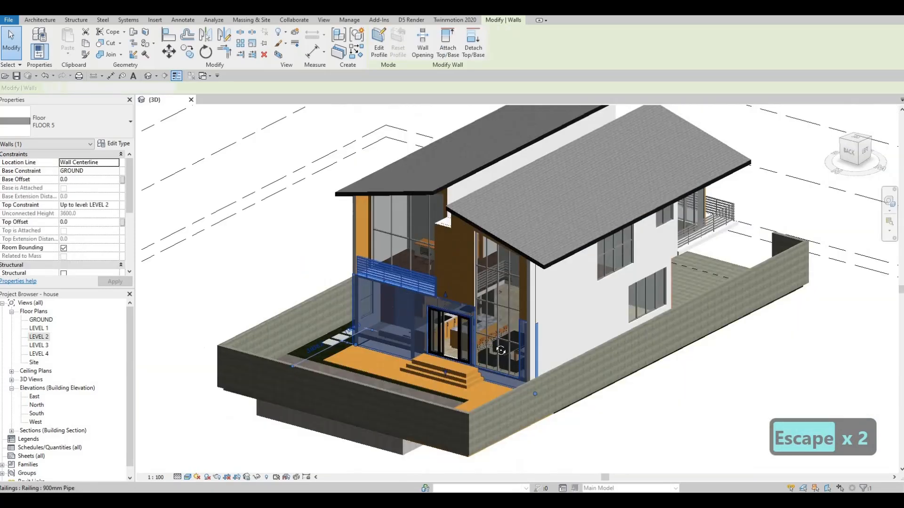
key("Escape")
Step: Open the GROUND ceiling plan, followed by the LEVEL 1 ceiling plan, at the carport and entrance area
middle_click_drag(559, 338, 277, 202)
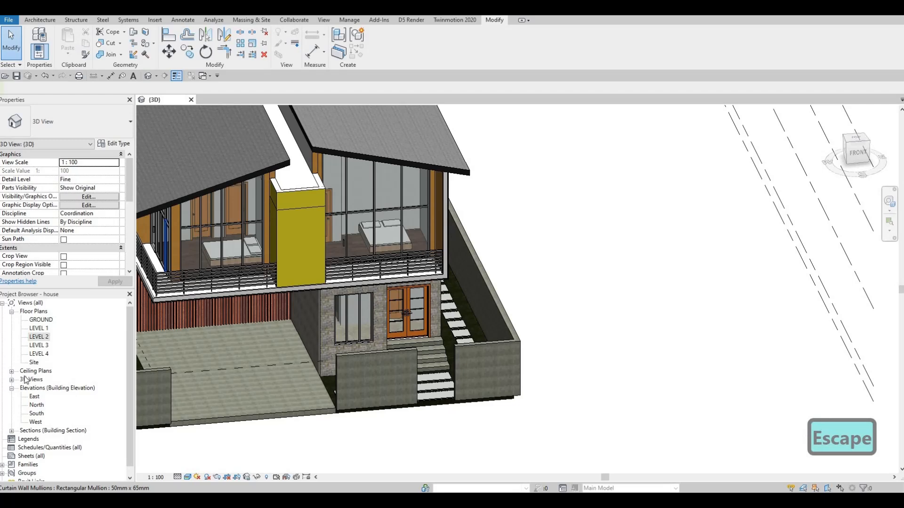
left_click(12, 371)
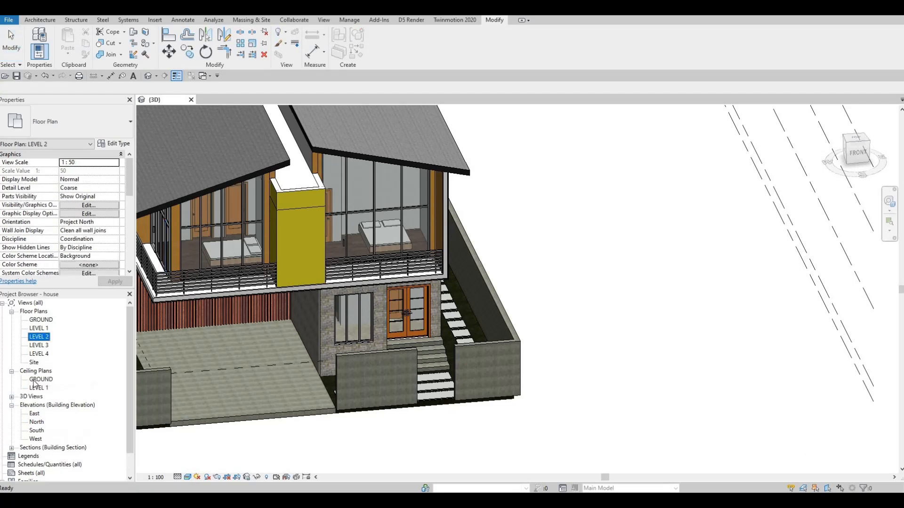
double_click(33, 380)
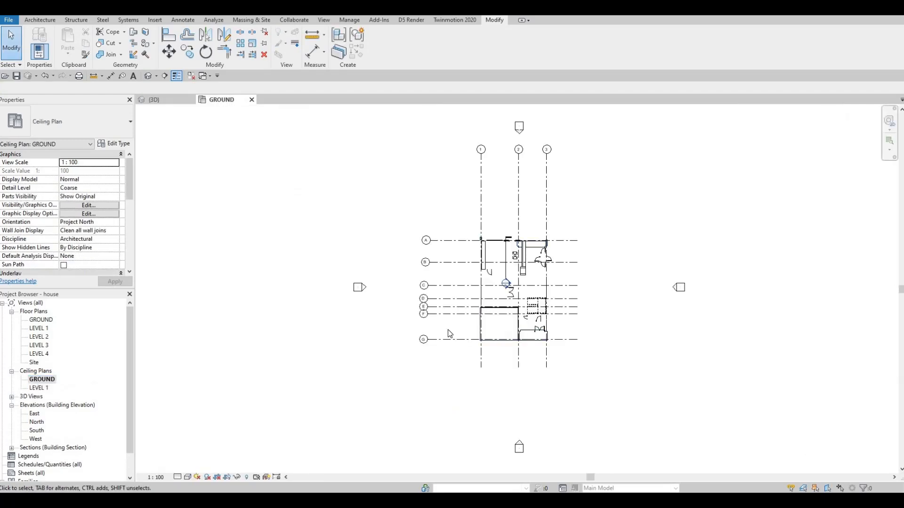
scroll(544, 311, "up", 4)
key("Escape")
double_click(44, 388)
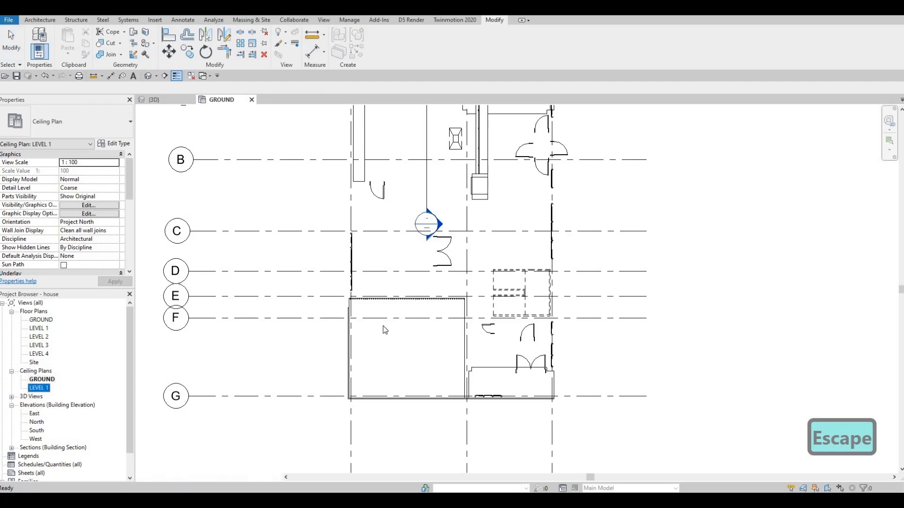
scroll(360, 373, "up", 1)
middle_click_drag(371, 389, 311, 335)
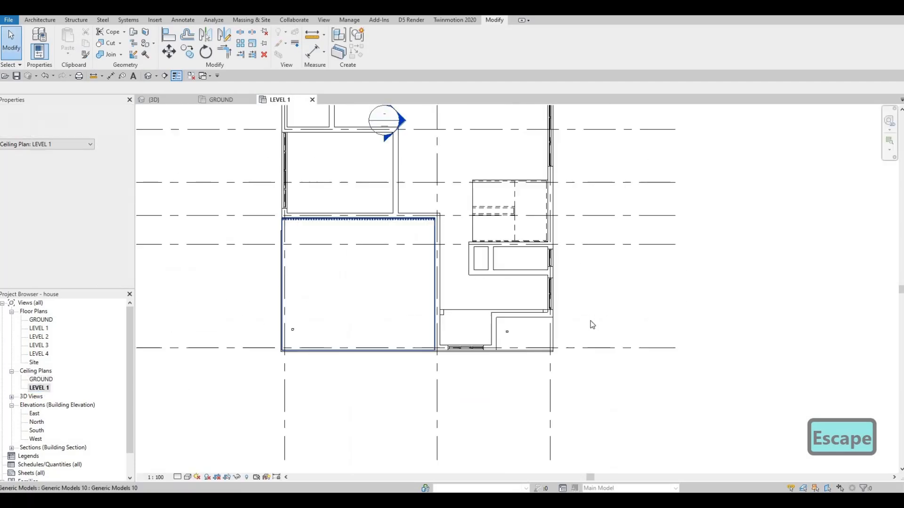
Step: Nudge the entrance pot light down and left to 1760 from the outer side grid line and 580 from grid line G
scroll(583, 325, "up", 3)
left_click(562, 325)
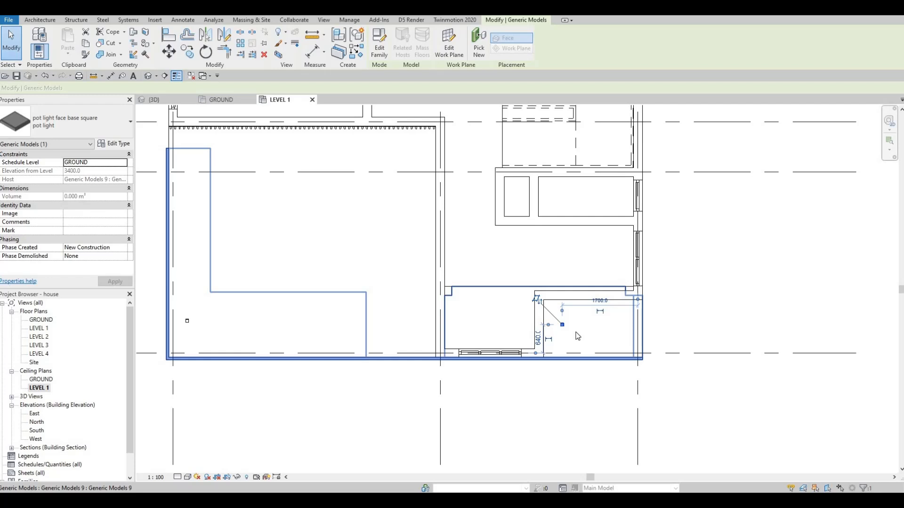
scroll(577, 336, "up", 2)
key("Down")
key("Down")
key("Left")
key("Left")
key("Left")
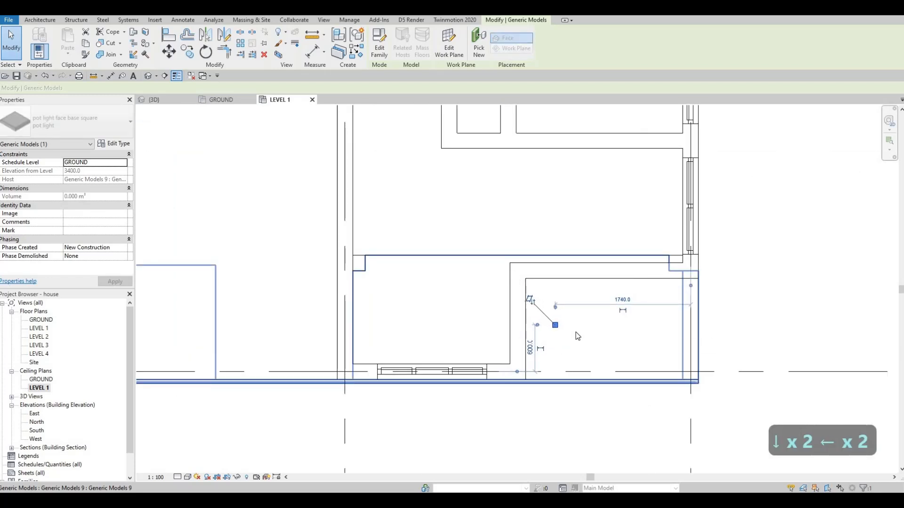
key("Down")
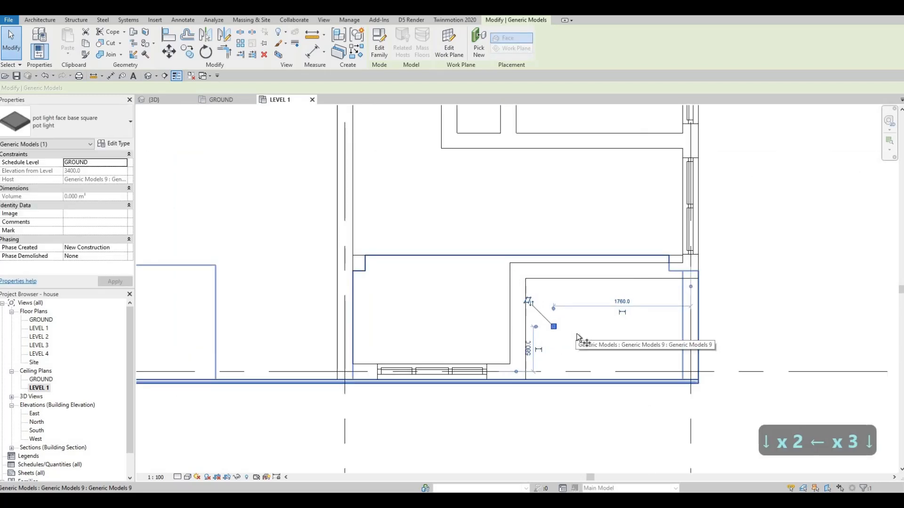
Step: Copy the entrance pot light horizontally 1000 mm towards the outer side wall
key("c")
key("o")
scroll(551, 325, "up", 1)
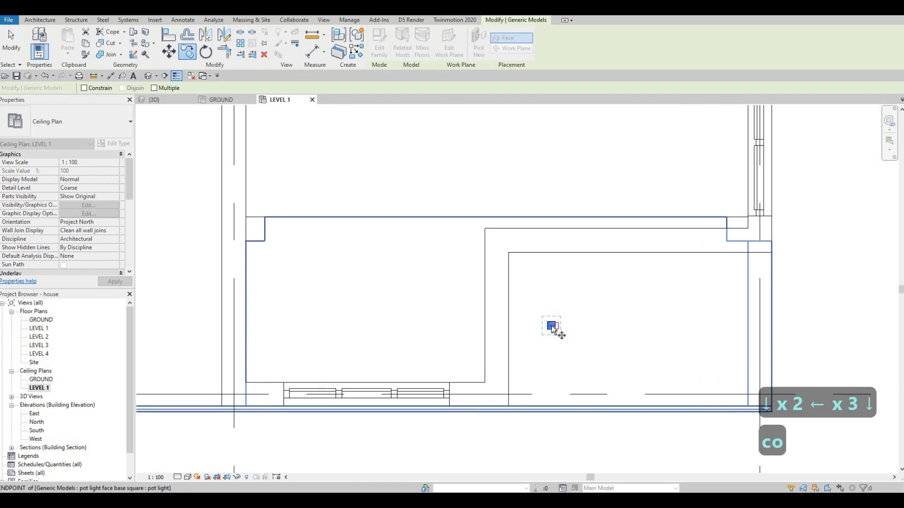
left_click(552, 326)
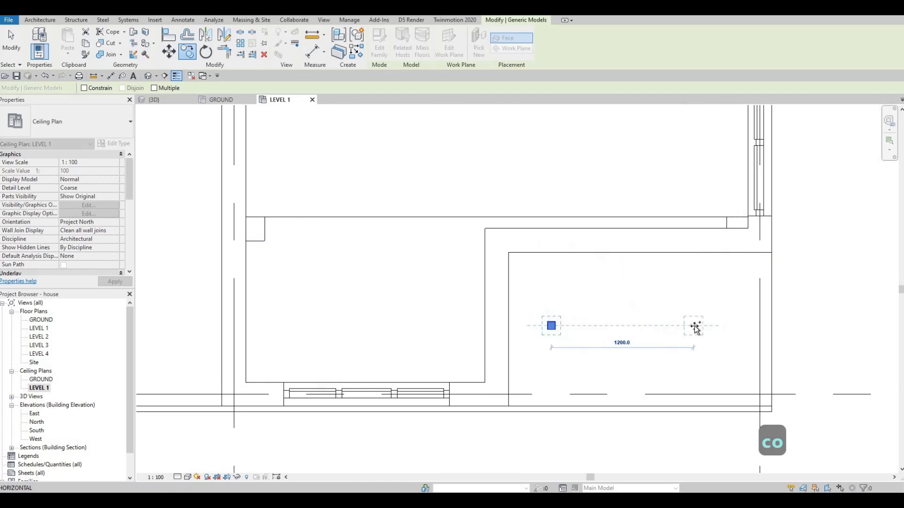
type("1000")
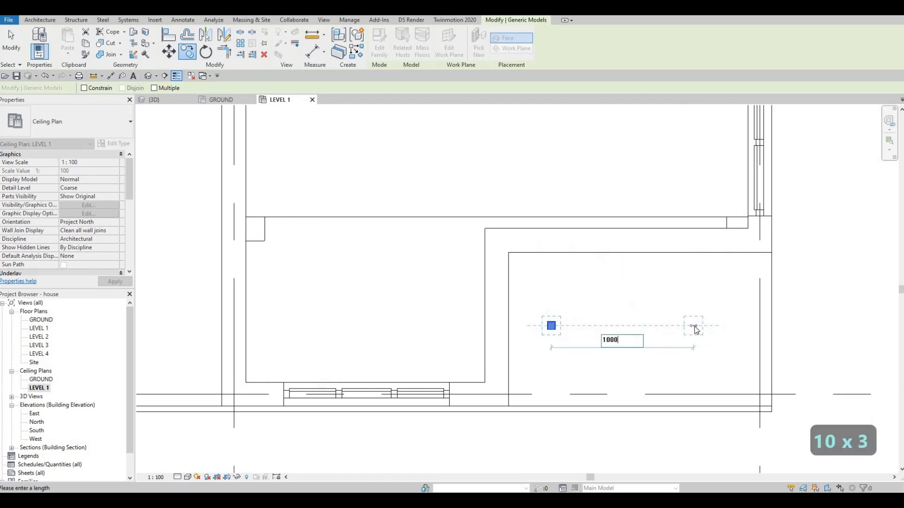
key("Return")
middle_click_drag(542, 323, 416, 318)
key("Escape")
key("Escape")
Step: Nudge both entrance pot lights together to the right to centre the pair within the entrance ceiling
left_click(536, 317)
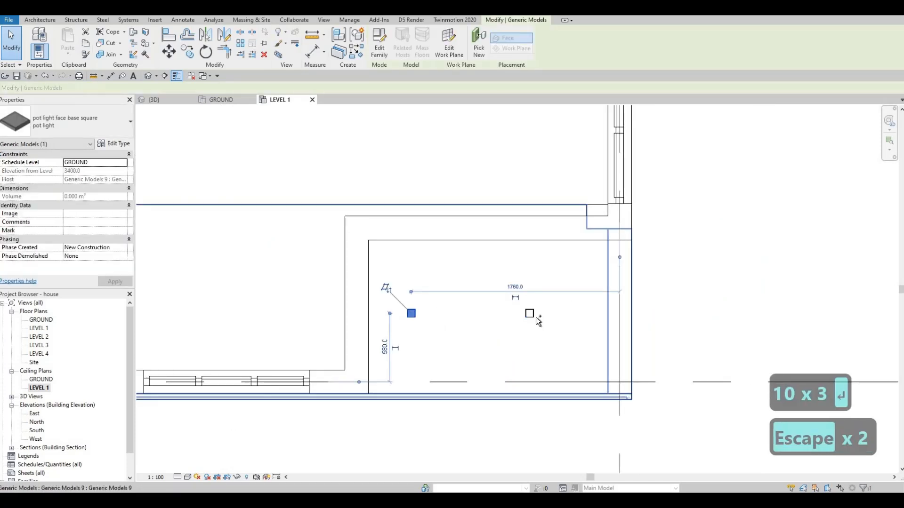
left_click(535, 318, "ctrl")
key("Right")
key("Right")
key("Right")
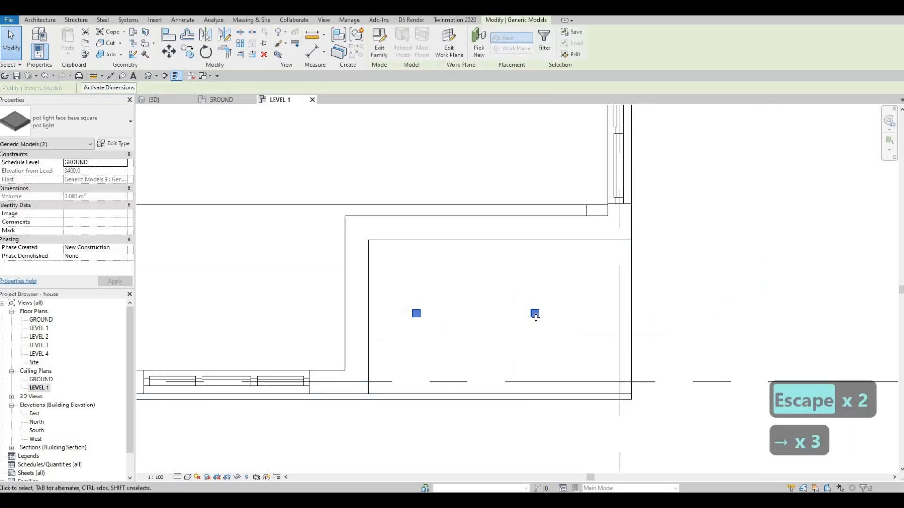
key("Right")
key("Right")
key("Right")
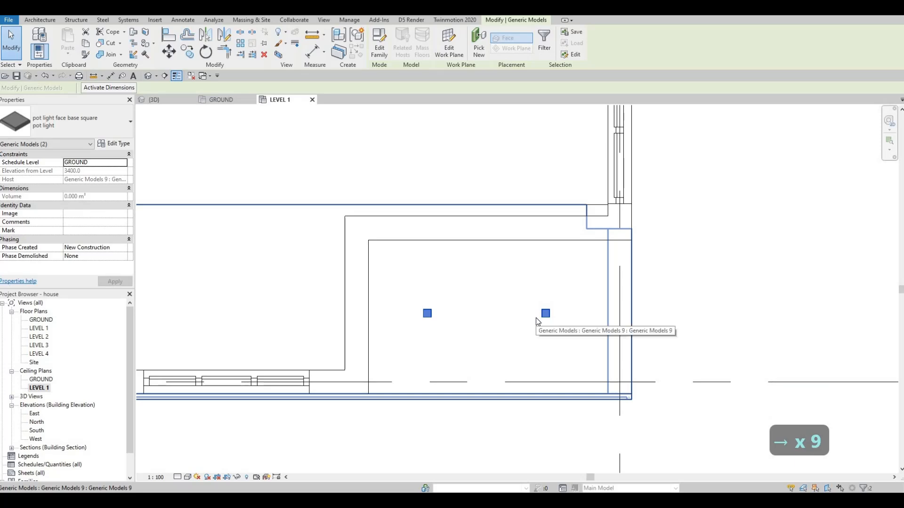
key("Right")
key("Right")
key("Right")
key("Right")
key("Left")
key("Left")
key("Left")
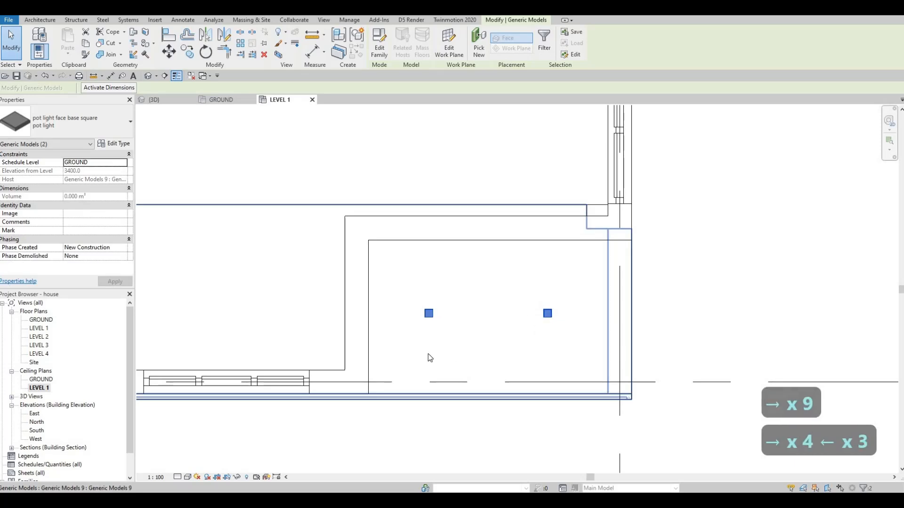
scroll(566, 353, "down", 3)
key("Escape")
Step: Copy the carport pot light near the front corner horizontally 2000 mm to the right
scroll(564, 349, "down", 1)
middle_click_drag(194, 314, 335, 308)
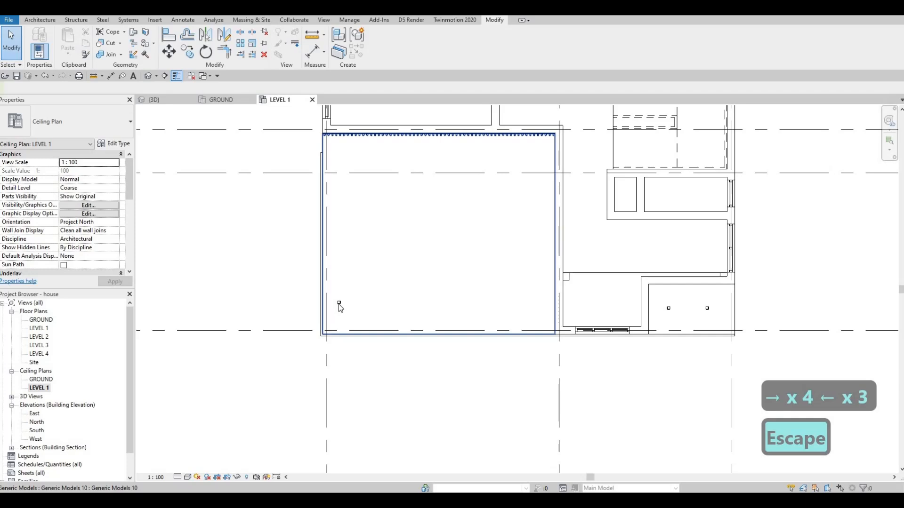
left_click(339, 303)
key("c")
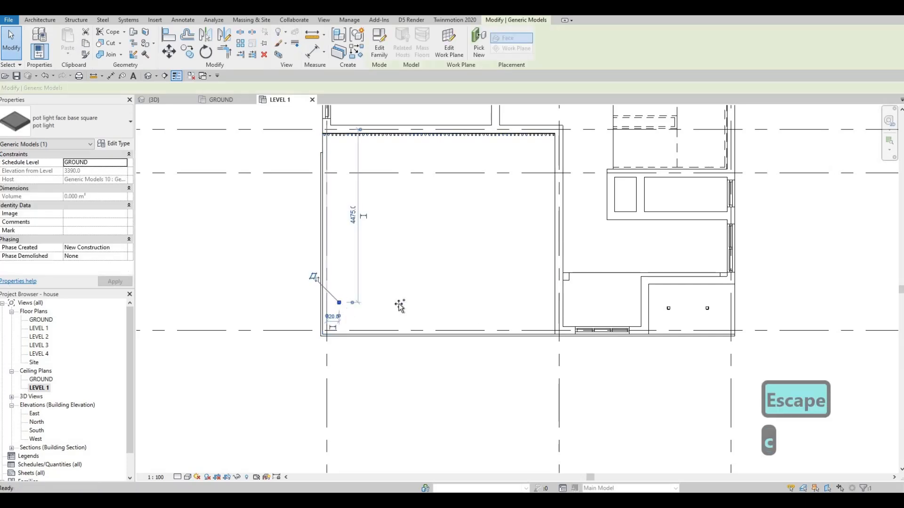
key("o")
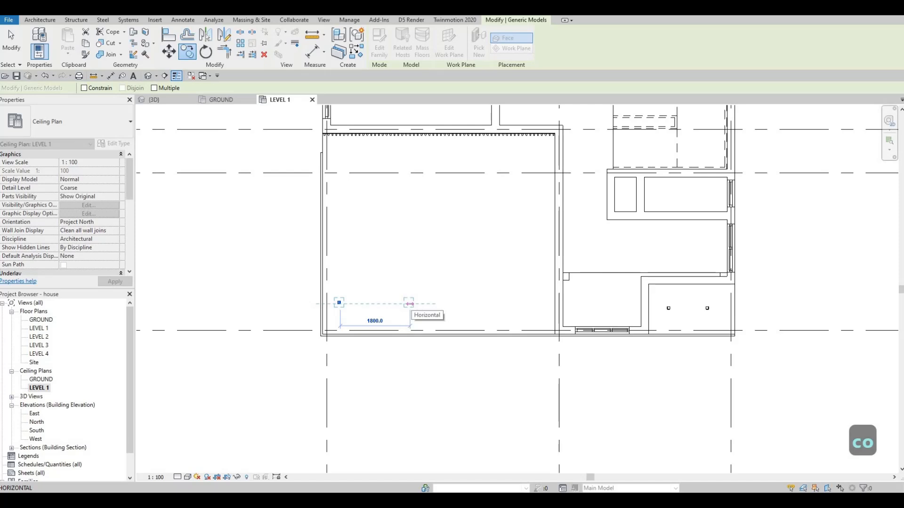
type("2000")
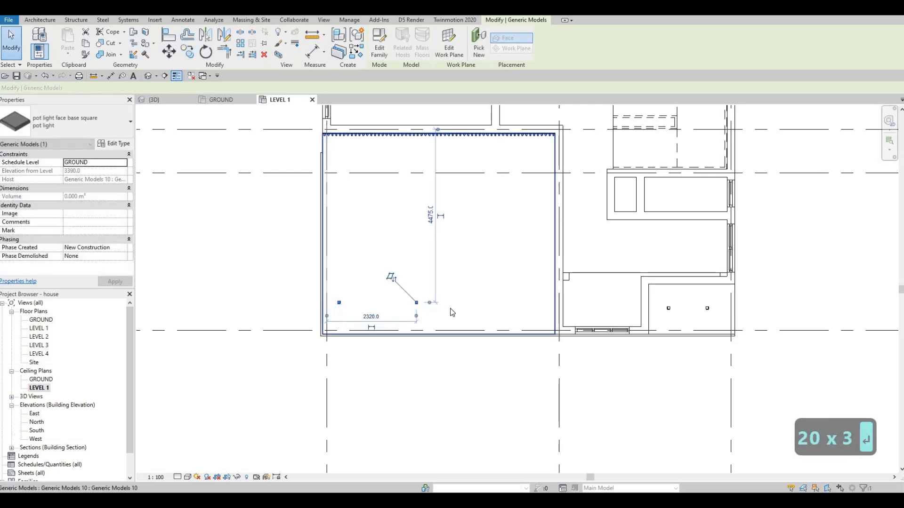
Step: Copy the second carport pot light another 2000 mm to the right with multiple copying enabled, completing a row of three
key("c")
key("o")
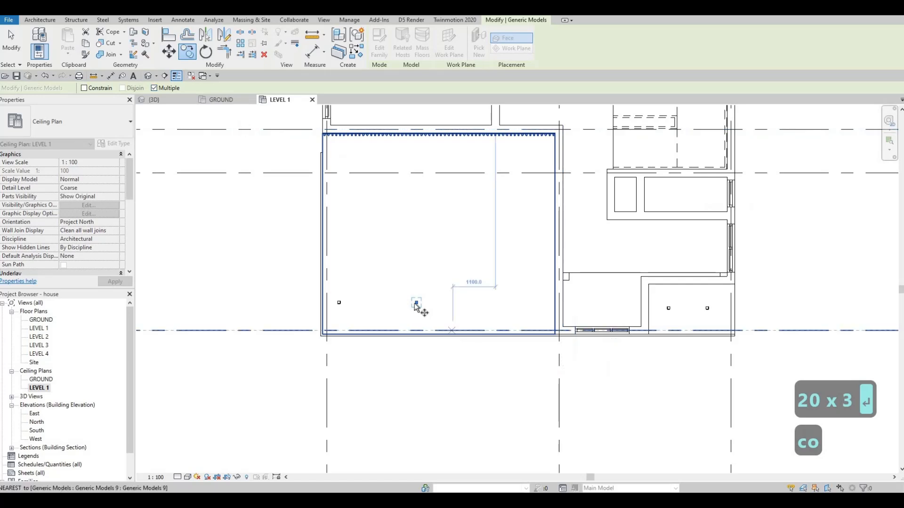
left_click(417, 303)
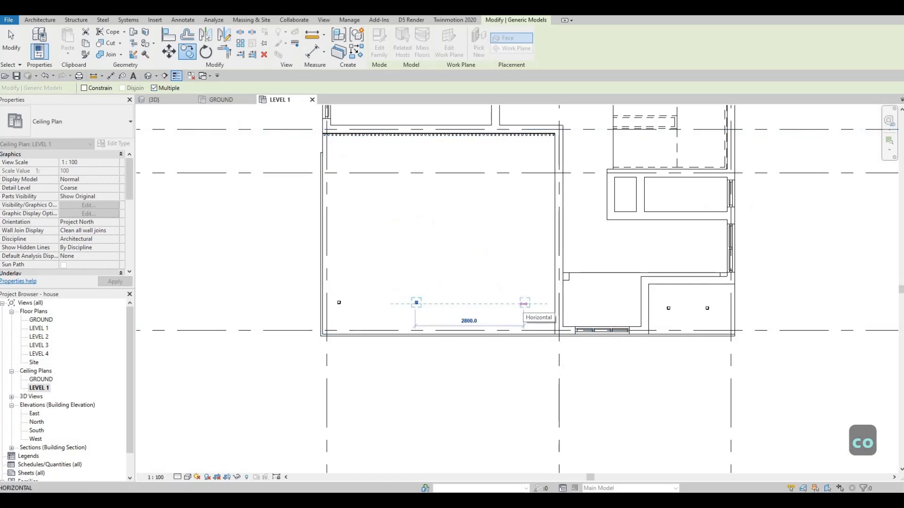
type("2000")
key("Return")
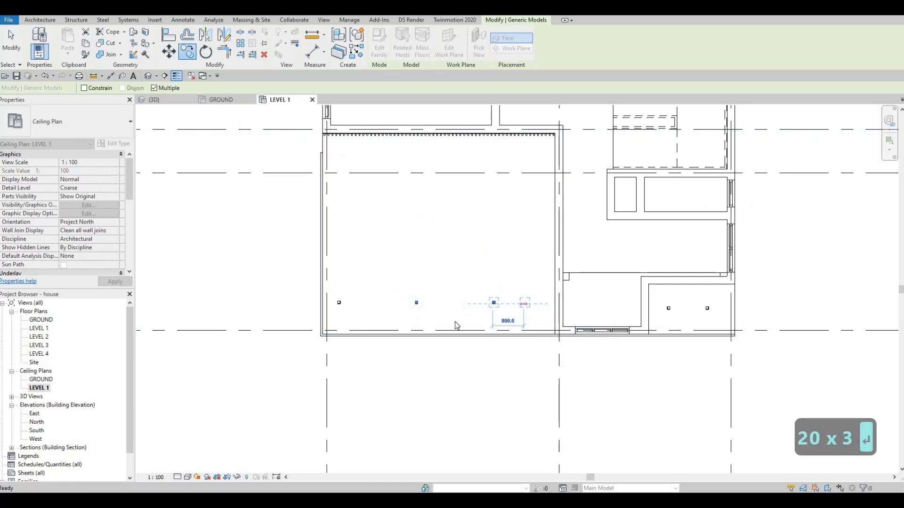
key("Escape")
key("Escape")
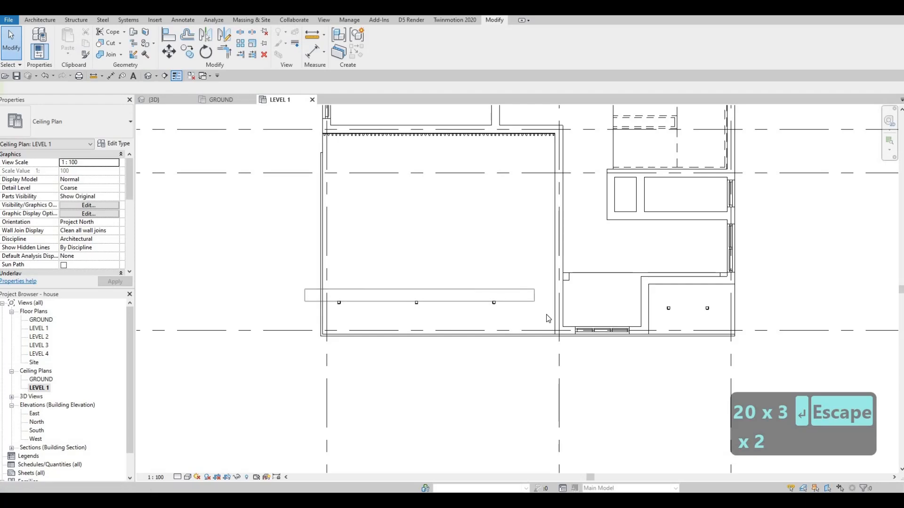
Step: Nudge the row of three carport pot lights together to the right to centre it across the carport ceiling
left_click_drag(305, 290, 534, 301)
key("Right")
key("Right")
key("Right")
key("Right")
key("Right")
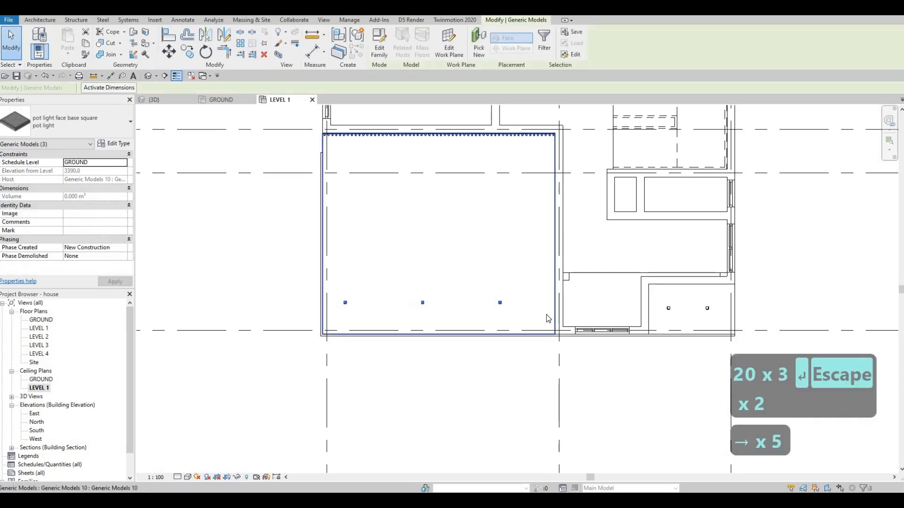
key("Right")
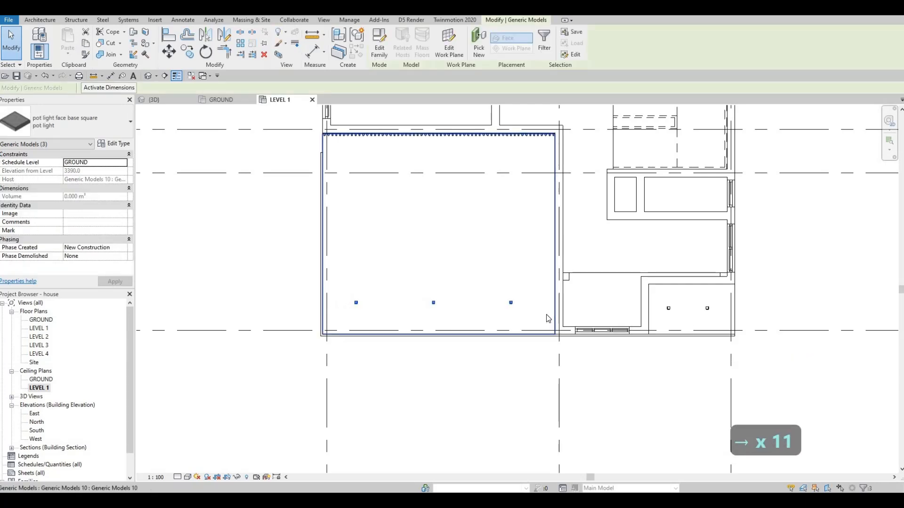
Step: Try copying the row of three carport pot lights 2500 mm and another 2000 mm towards the rear wall, and undo the copies
key("c")
key("o")
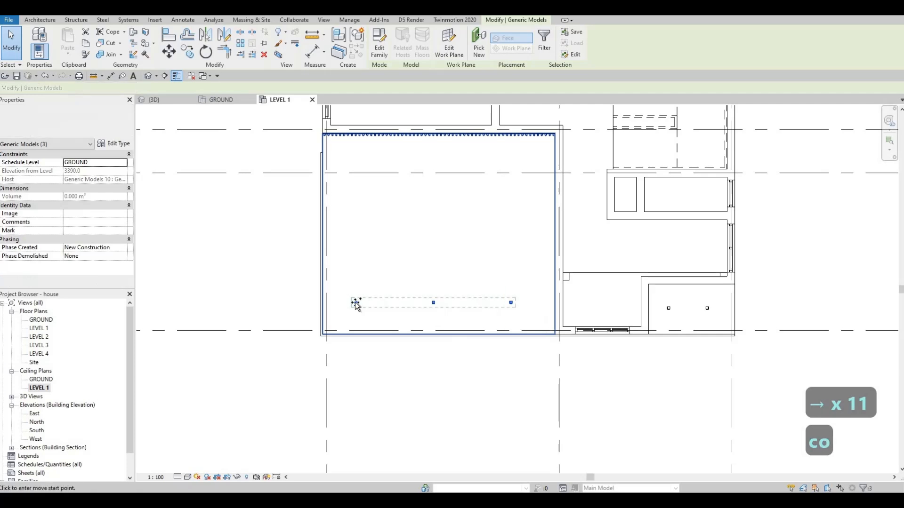
left_click(356, 303)
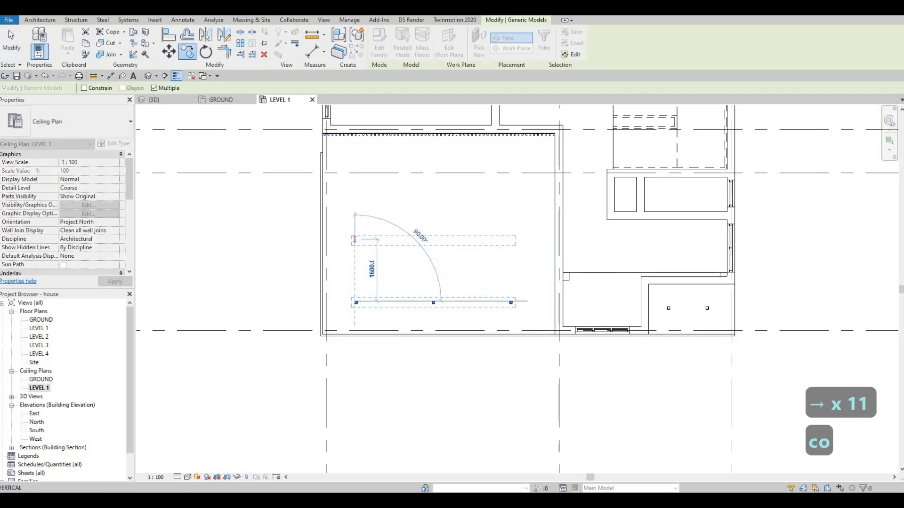
type("2500")
key("Return")
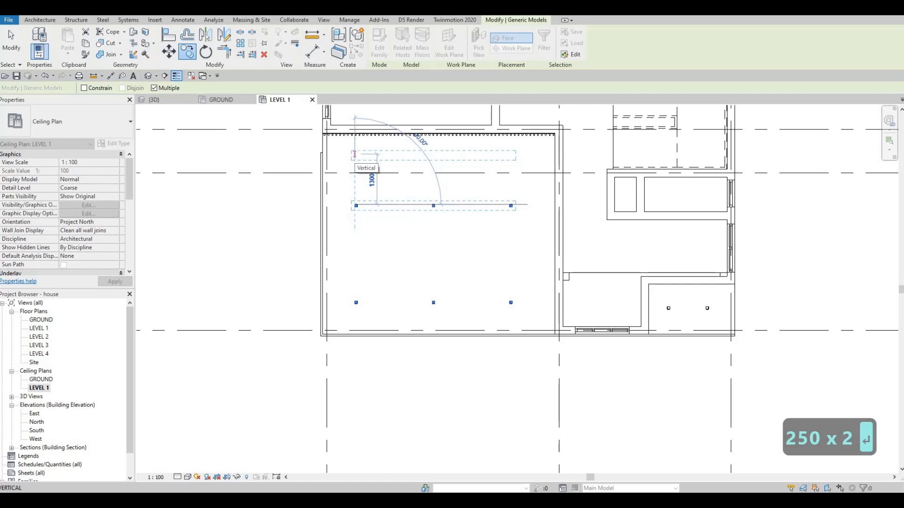
type("2000")
key("Return")
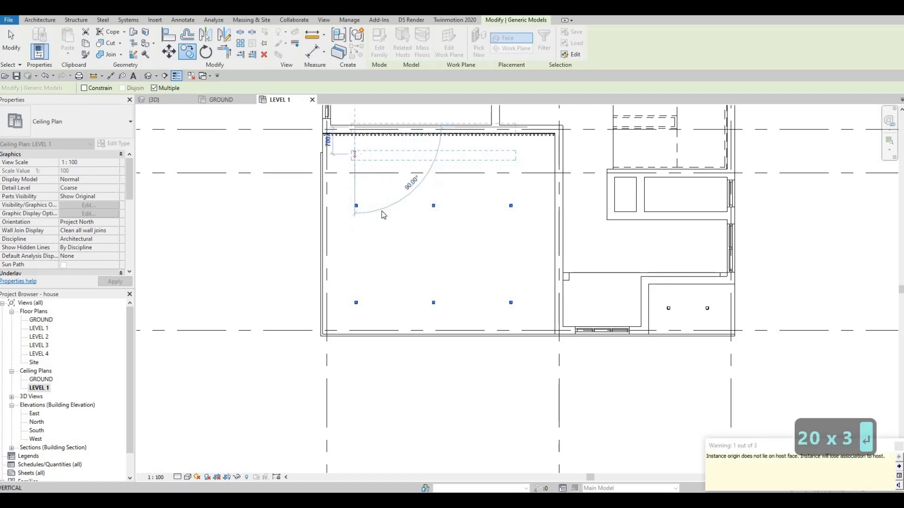
key("Escape")
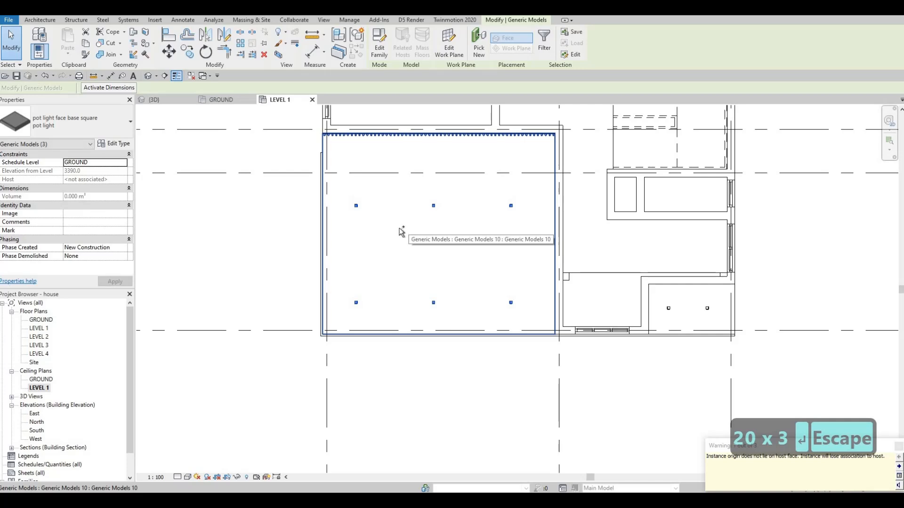
key("ctrl+z")
key("ctrl+z")
Step: Copy the row of three carport pot lights vertically towards the rear wall twice at 2000 mm spacing, forming a three-by-three grid
left_click_drag(337, 279, 532, 329)
key("c")
key("o")
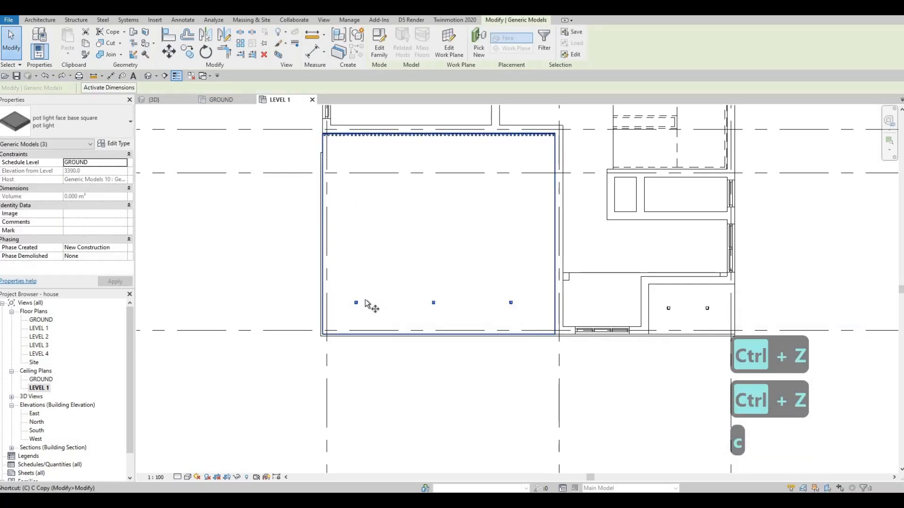
left_click(366, 301)
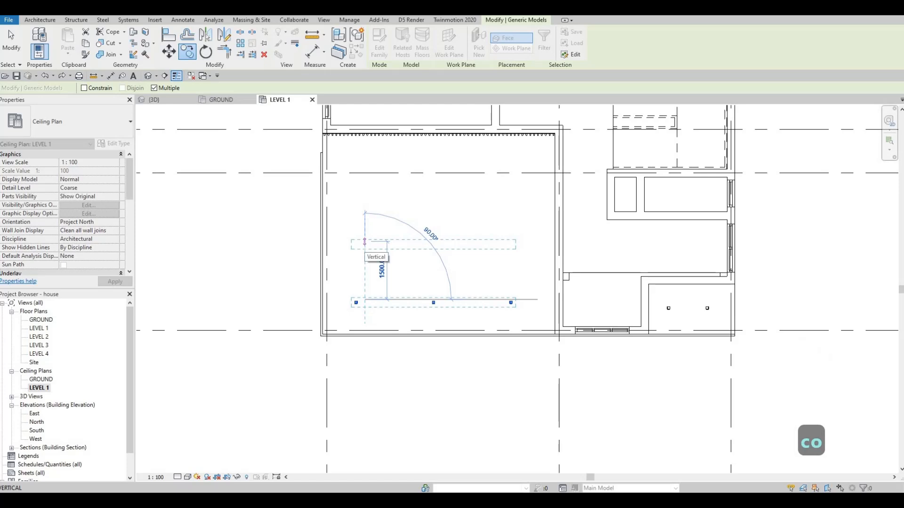
type("2000")
key("Return")
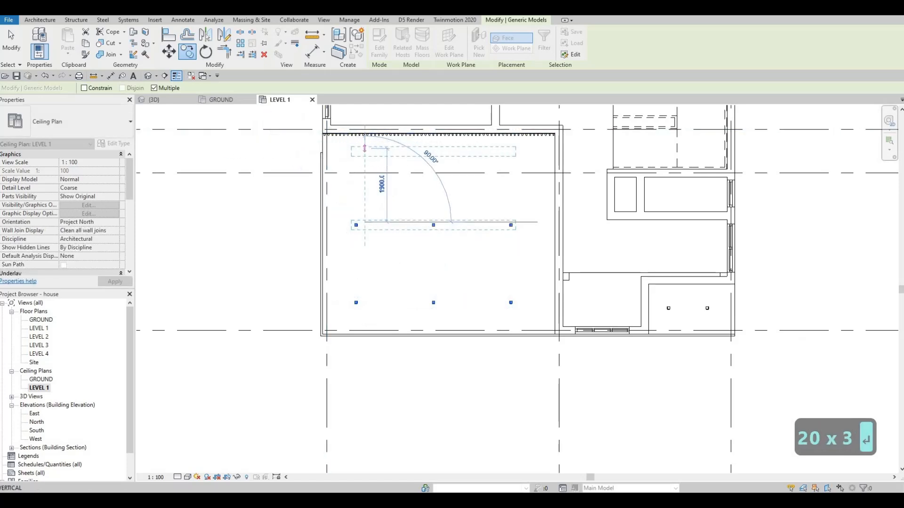
type("2000")
key("Return")
key("Escape")
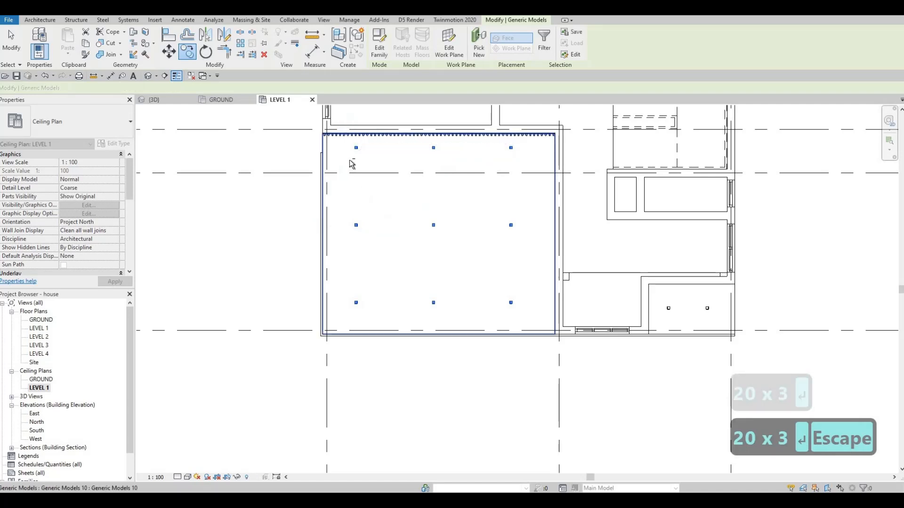
key("Escape")
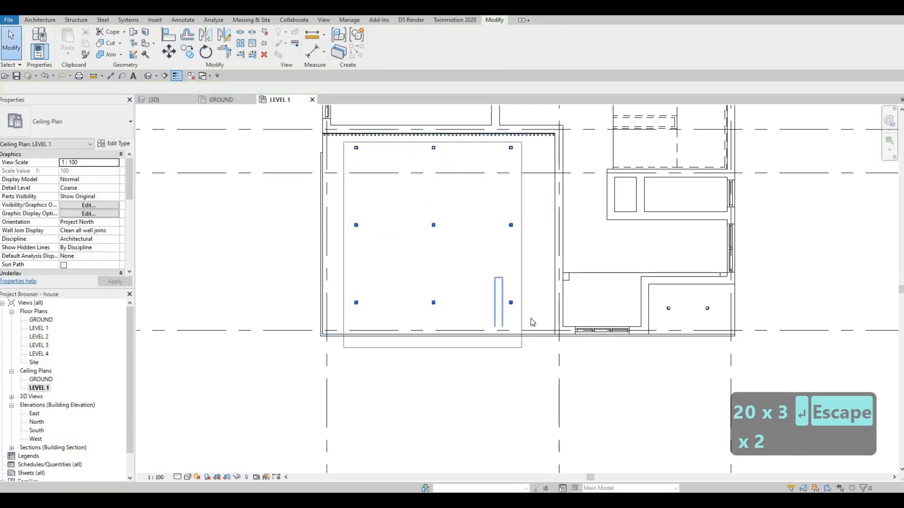
Step: Nudge all nine carport pot lights together downward and slightly right to centre the grid in the carport ceiling
left_click(530, 320)
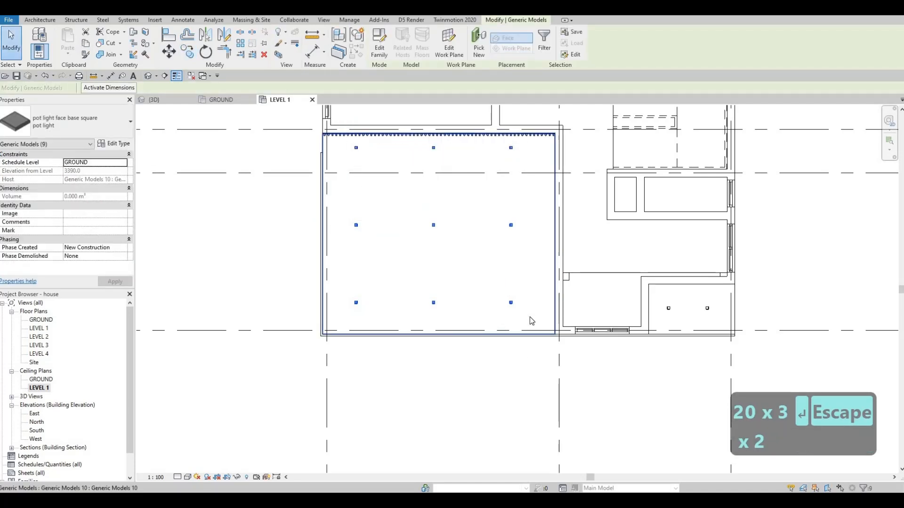
key("Down")
key("Down")
key("Down")
key("Right")
key("Down")
key("Down")
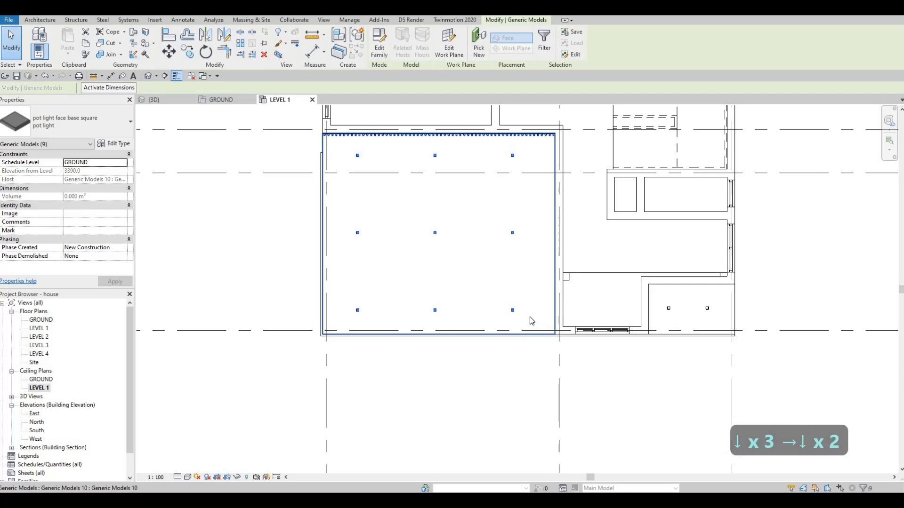
key("Up")
key("Down")
key("Right")
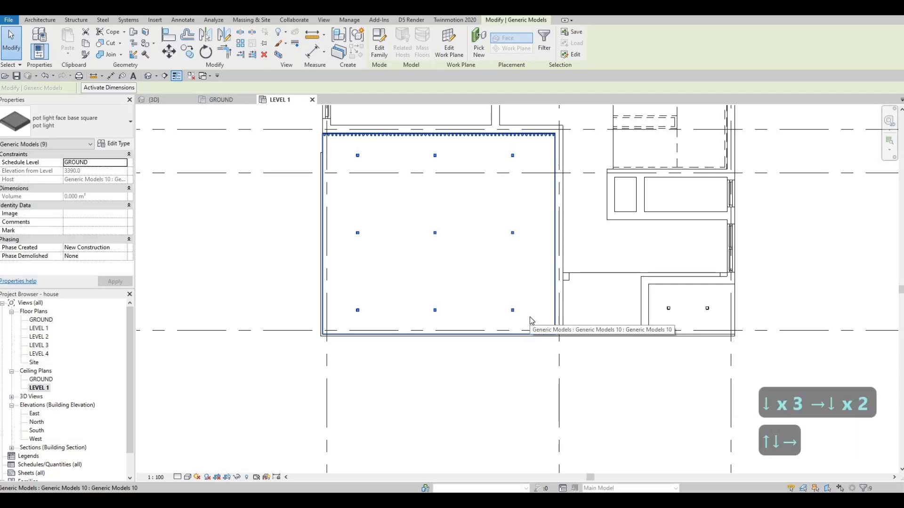
key("Left")
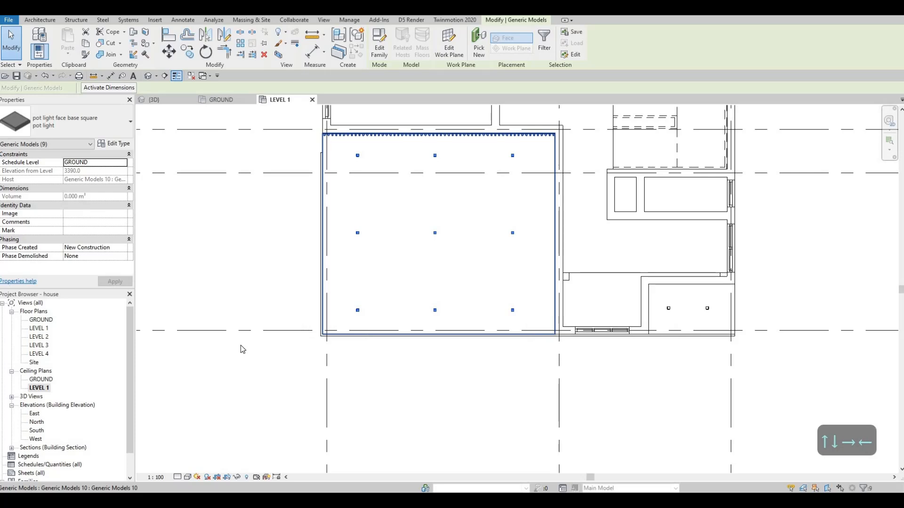
key("Escape")
key("Escape")
key("Escape")
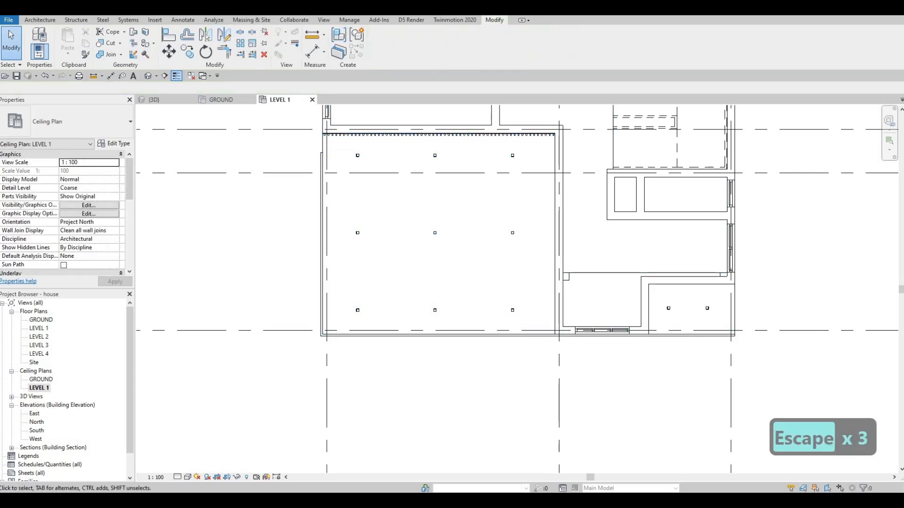
Step: Create reflected ceiling plan views for LEVEL 2, LEVEL 3 and LEVEL 4
left_click(322, 20)
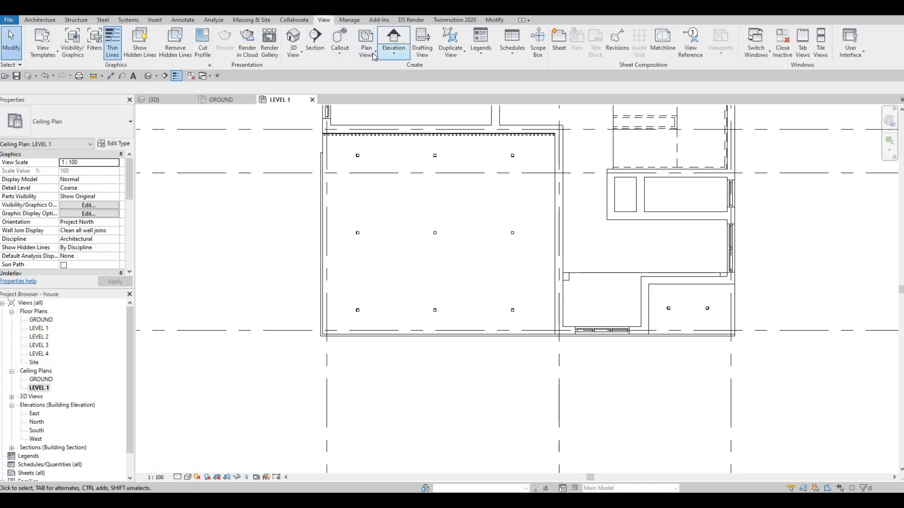
left_click(367, 45)
left_click(404, 89)
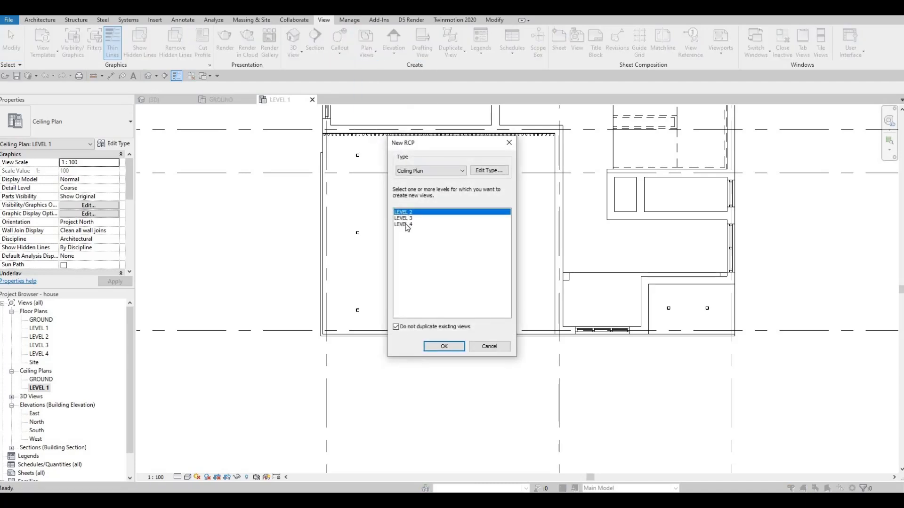
left_click(408, 225, "ctrl")
left_click(406, 218, "ctrl")
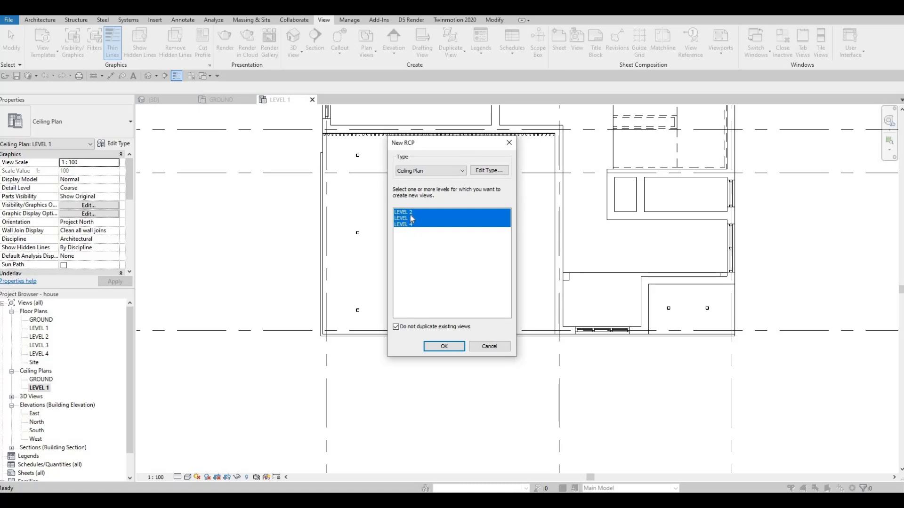
left_click(410, 213)
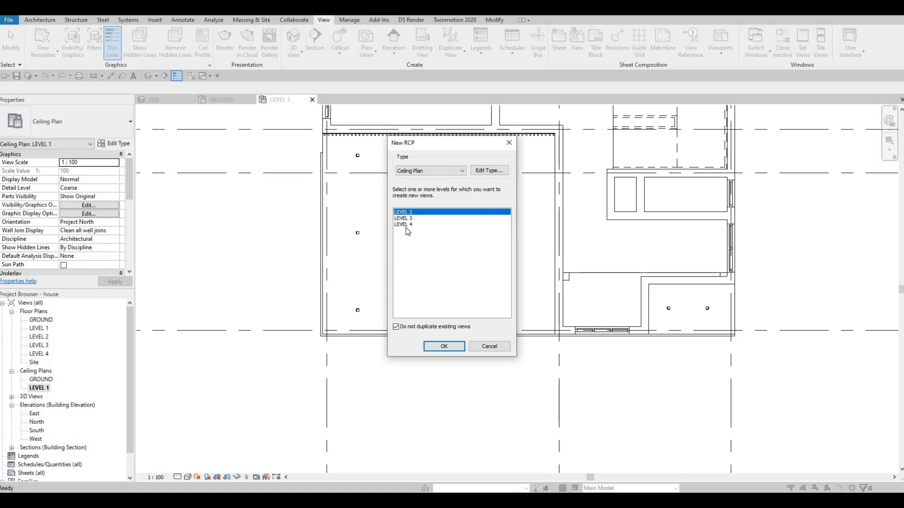
left_click(406, 225, "shift")
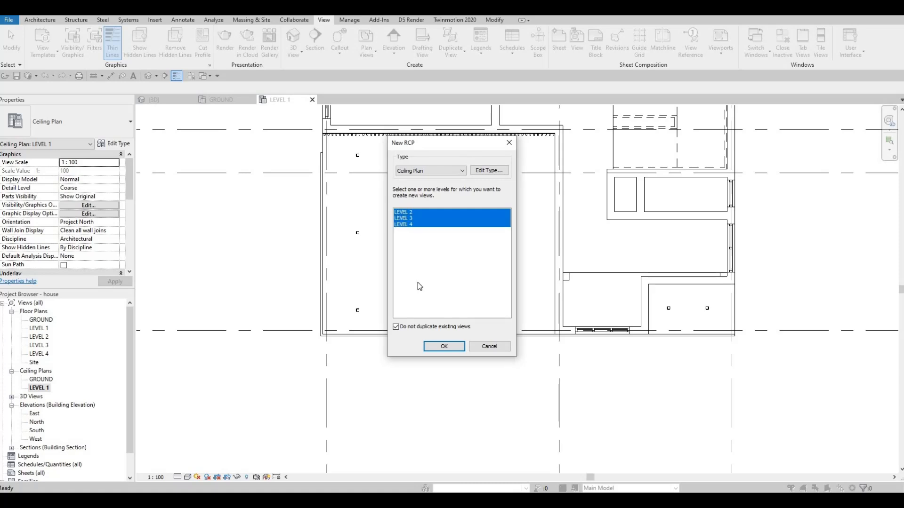
left_click(434, 344)
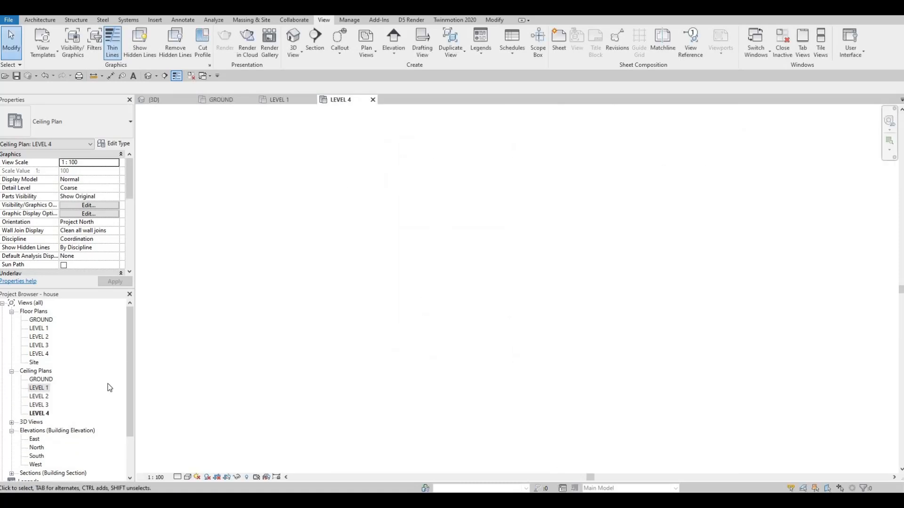
Step: Open the LEVEL 3 and LEVEL 2 ceiling plans to check which one shows the upper roof overhang
double_click(41, 405)
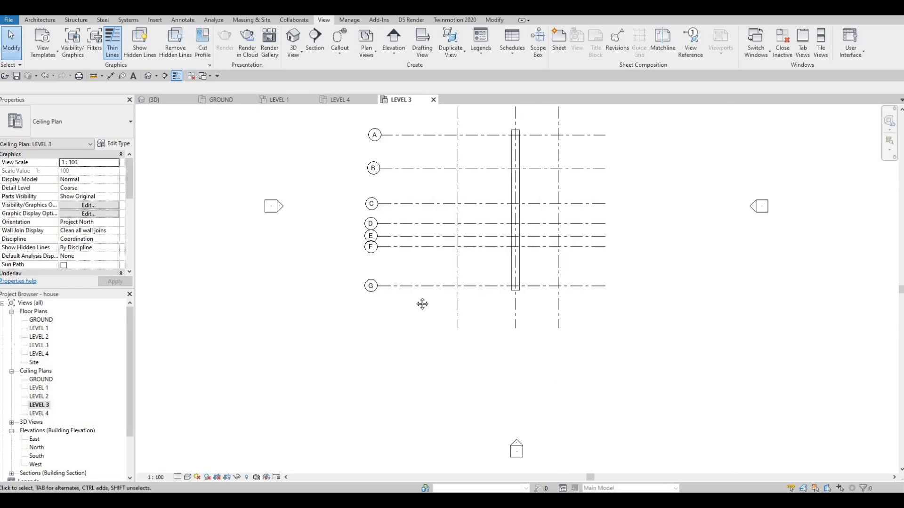
scroll(422, 305, "down", 2)
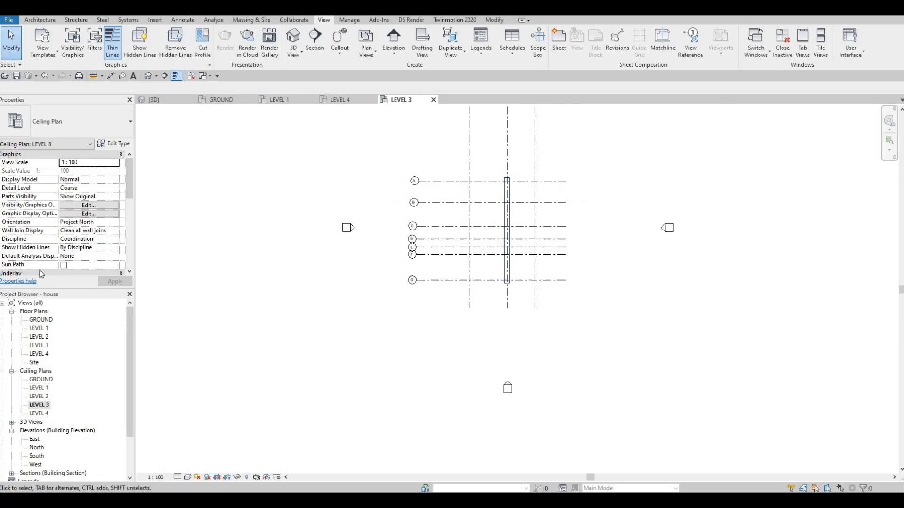
double_click(39, 396)
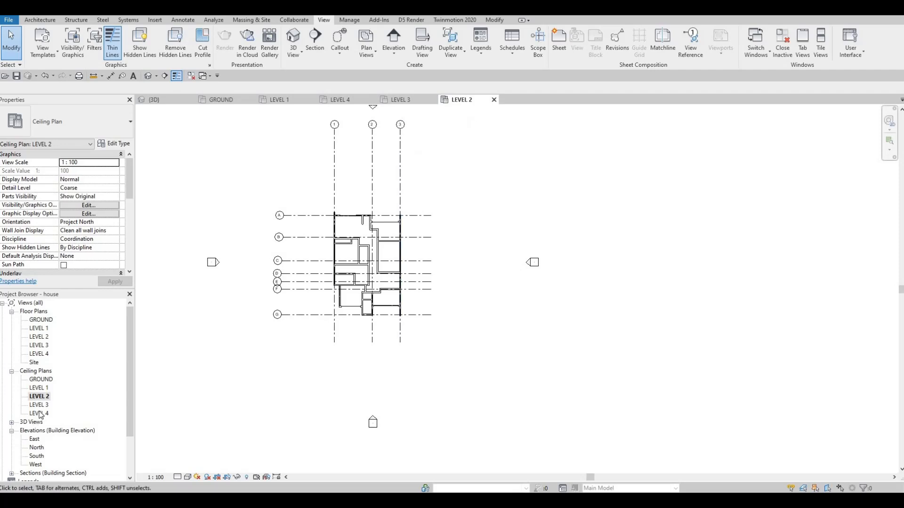
Step: Inspect the view range settings of the LEVEL 4 ceiling plan, leaving them without changes
key("ctrl+Tab")
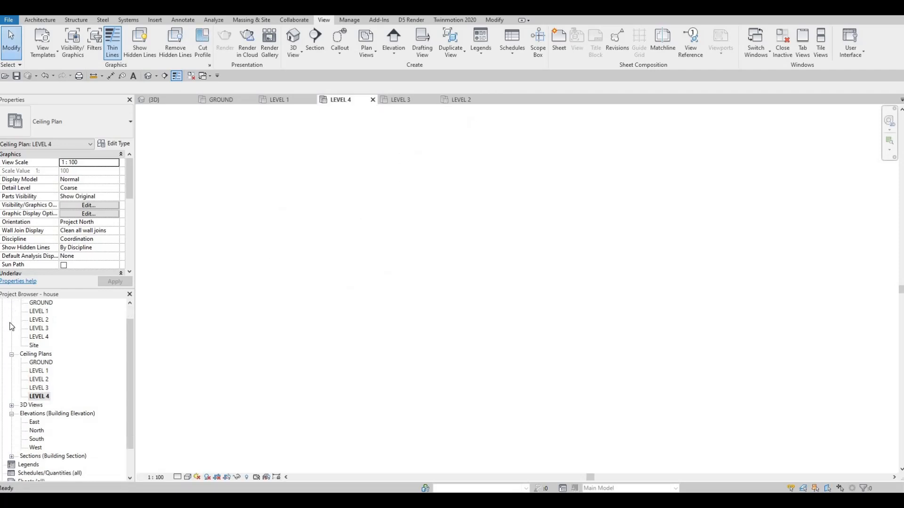
scroll(61, 236, "down", 5)
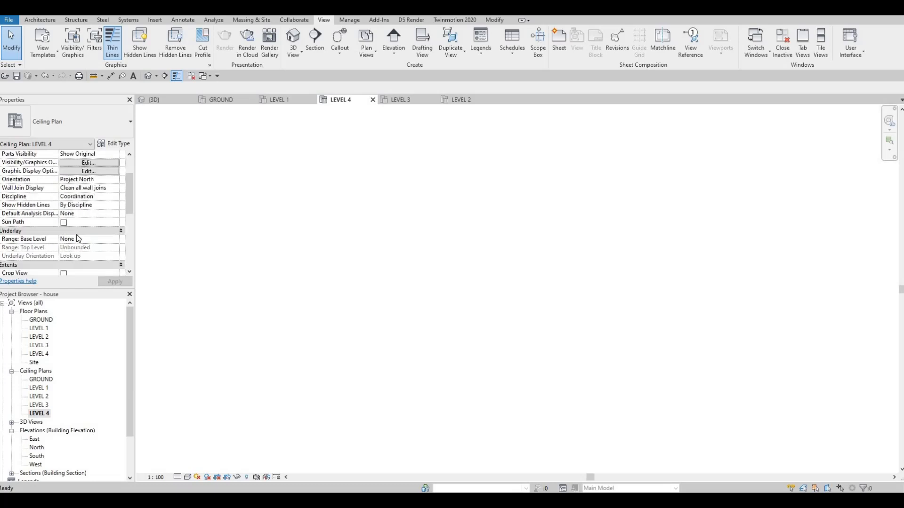
left_click(89, 247)
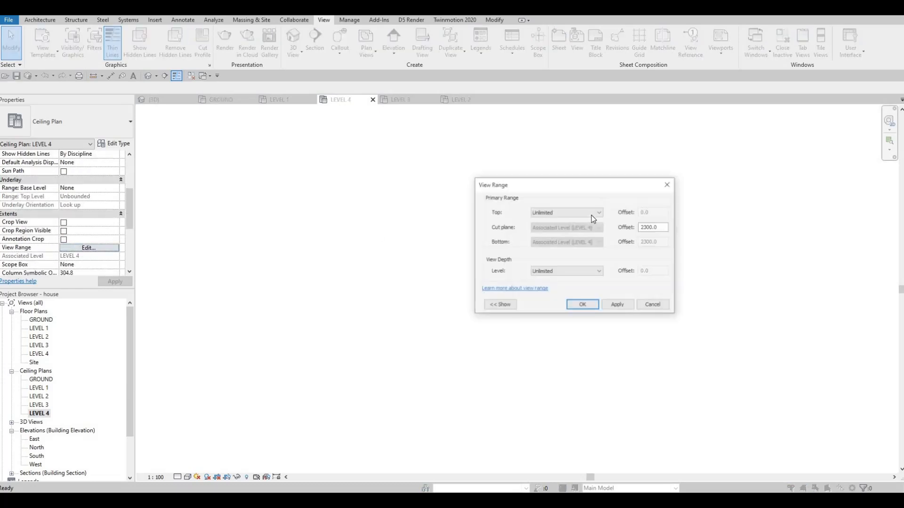
left_click(587, 212)
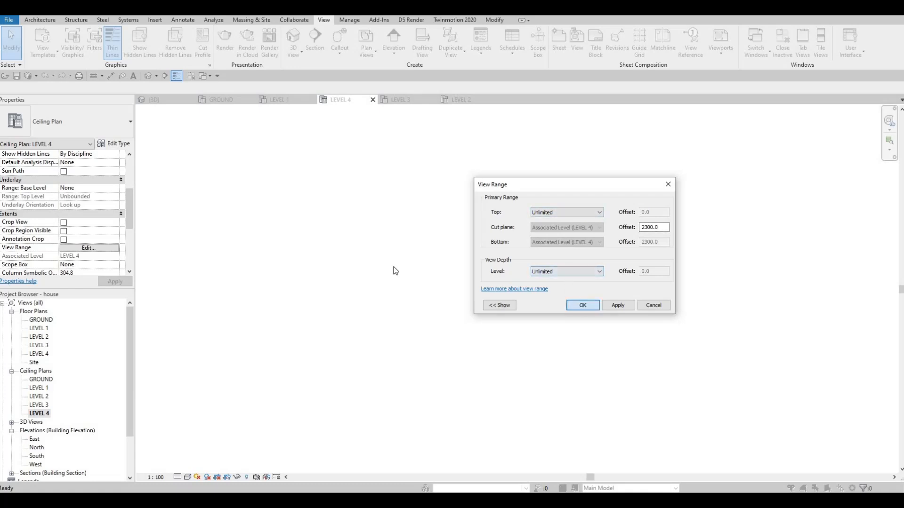
key("Escape")
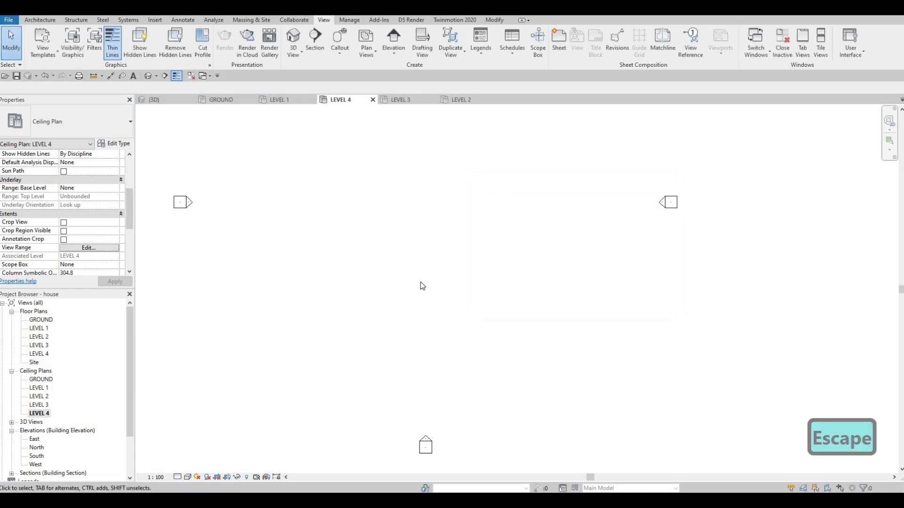
Step: In the LEVEL 4 floor plan, nudge the pot light under the front roof overhang upward to about 900 mm from the recessed wall
double_click(40, 354)
scroll(431, 274, "up", 7)
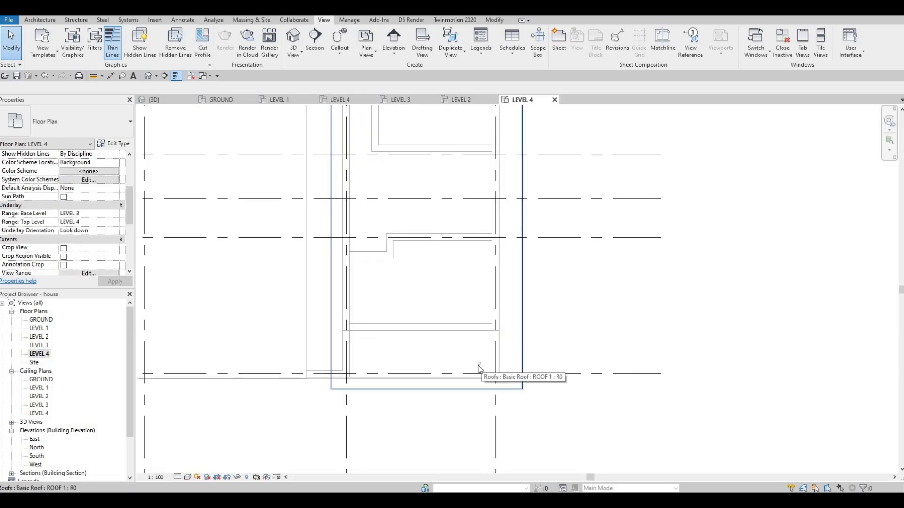
key("Tab")
left_click(478, 366)
scroll(479, 366, "up", 4)
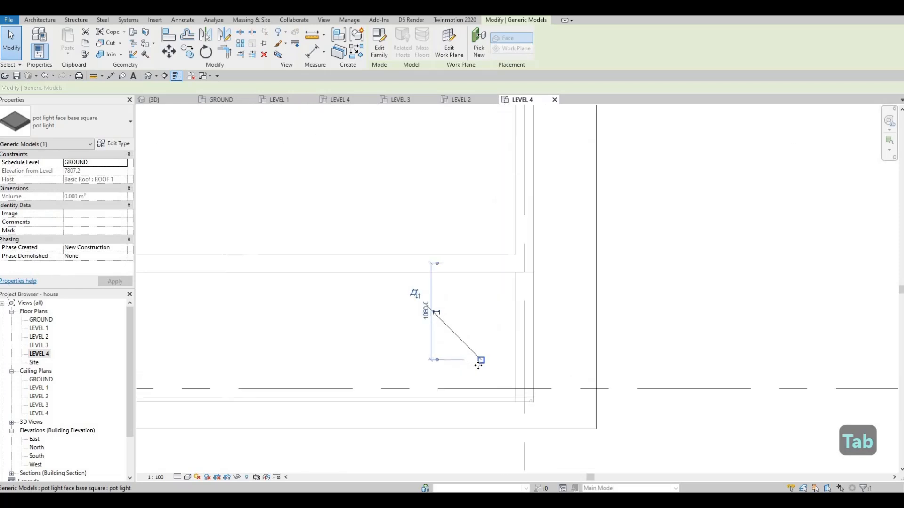
key("Up")
key("Up")
key("Up")
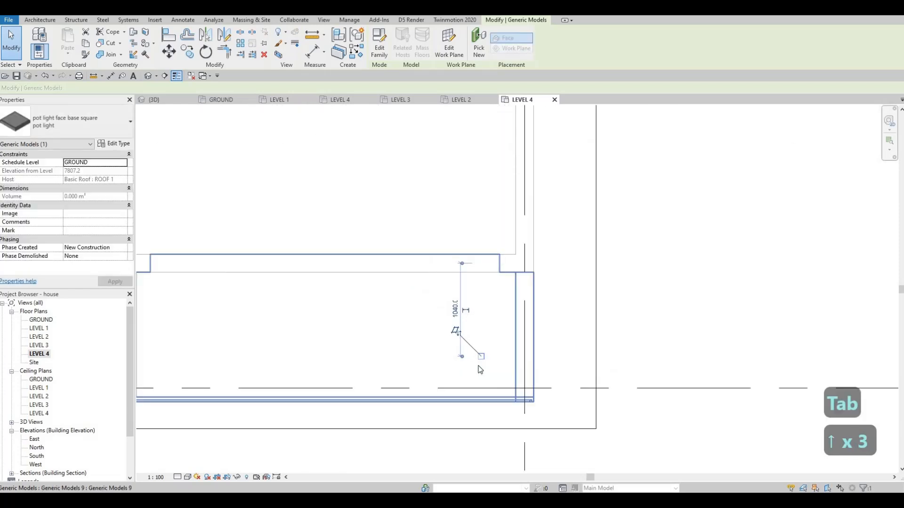
key("Up")
key("Up")
key("Up")
key("Up")
key("Up")
key("Up")
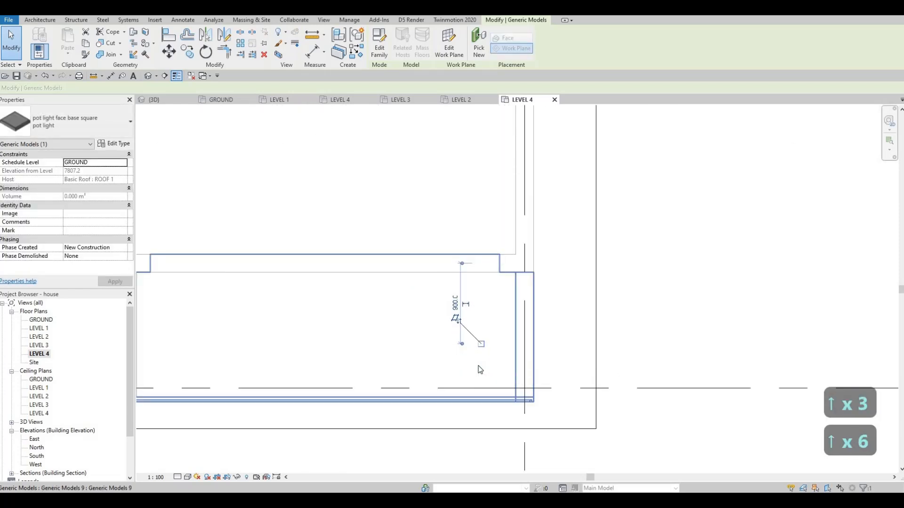
Step: Check the front overhang pot light from below in the 3D view and return to the LEVEL 4 floor plan
scroll(358, 328, "down", 5)
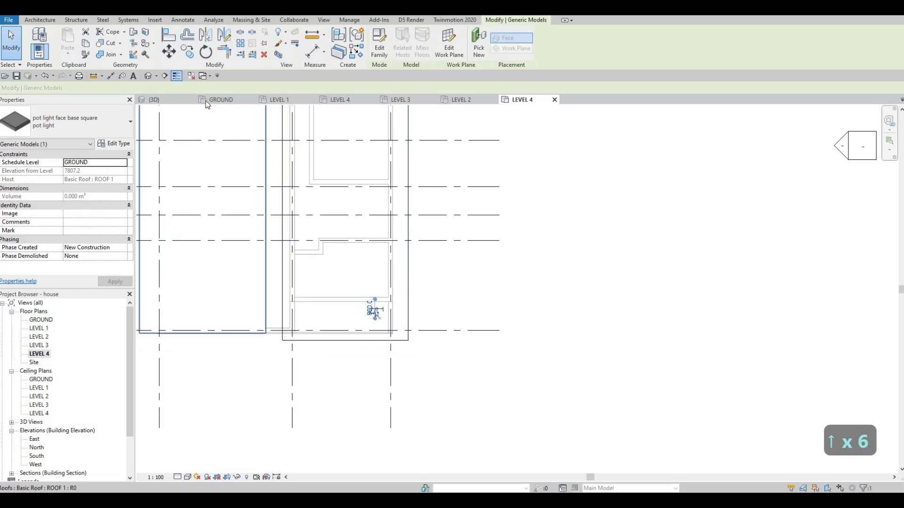
left_click(221, 99)
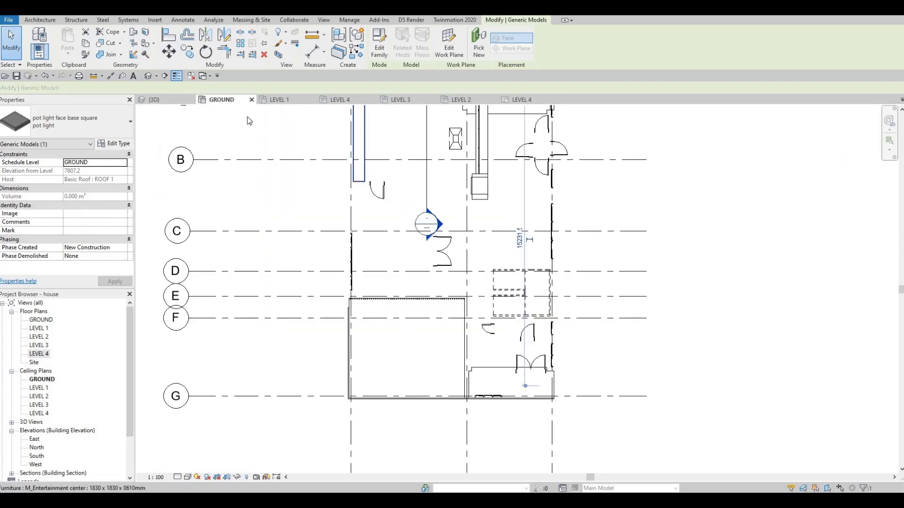
left_click(162, 101)
middle_click_drag(506, 142, 537, 47, "shift")
scroll(420, 159, "up", 6)
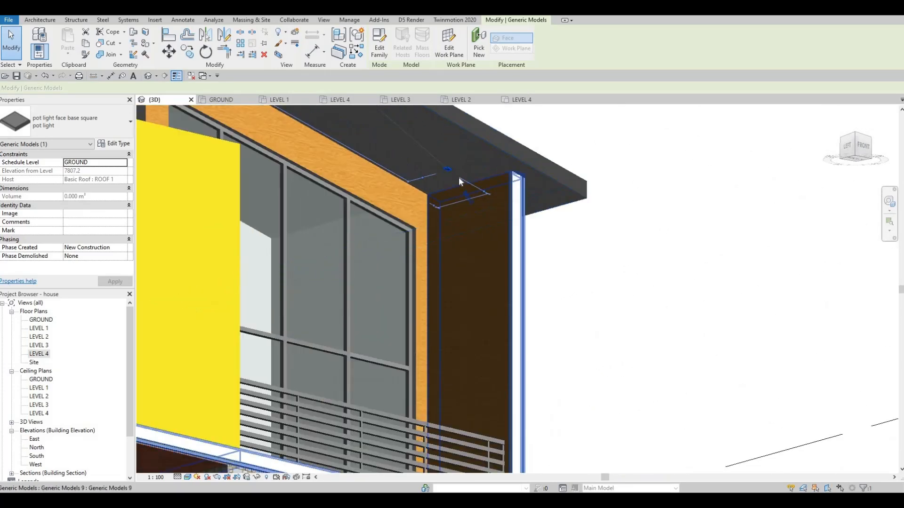
middle_click_drag(498, 173, 532, 100, "shift")
left_click(523, 100)
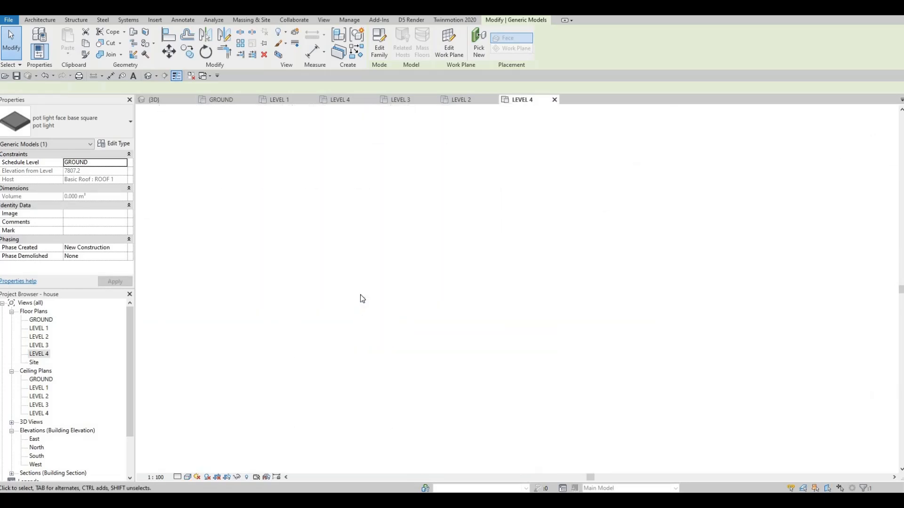
Step: Copy the pot light under the front roof overhang three times to the left at 1000 mm spacing
scroll(369, 339, "up", 5)
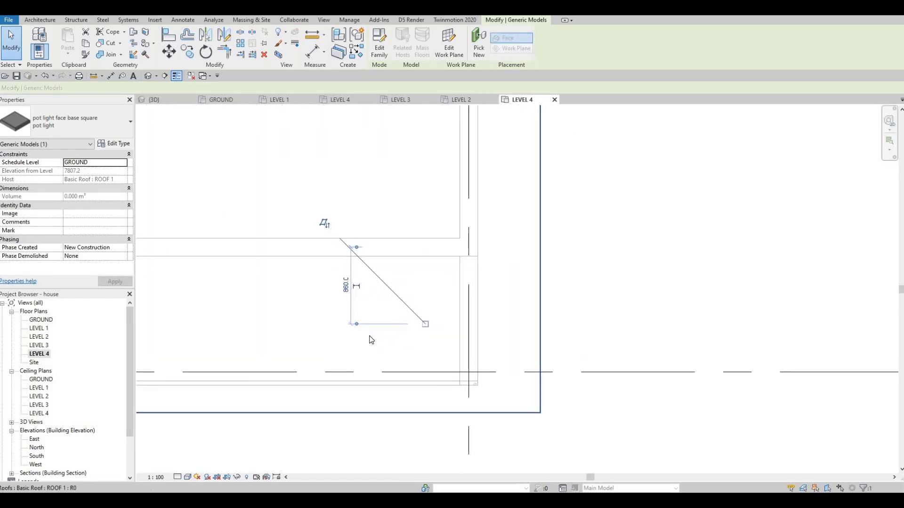
scroll(388, 334, "up", 2)
key("c")
key("o")
left_click(425, 325)
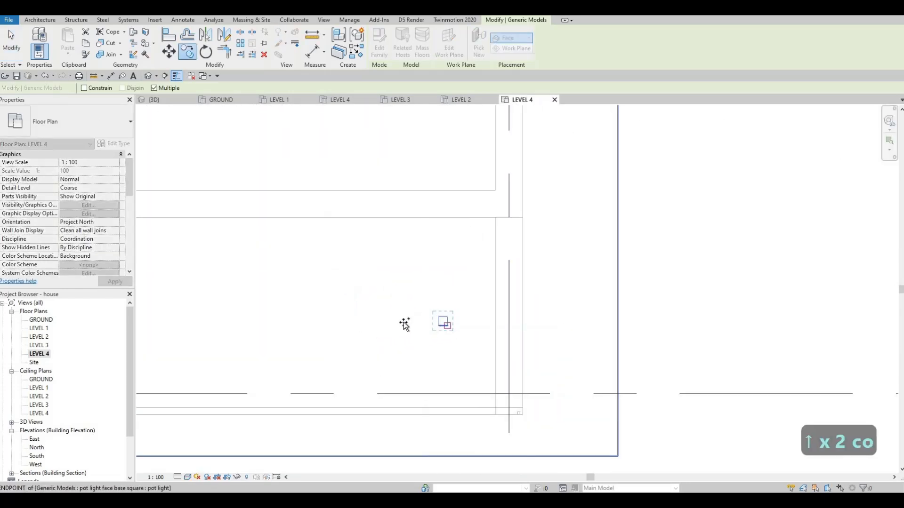
scroll(345, 326, "down", 4)
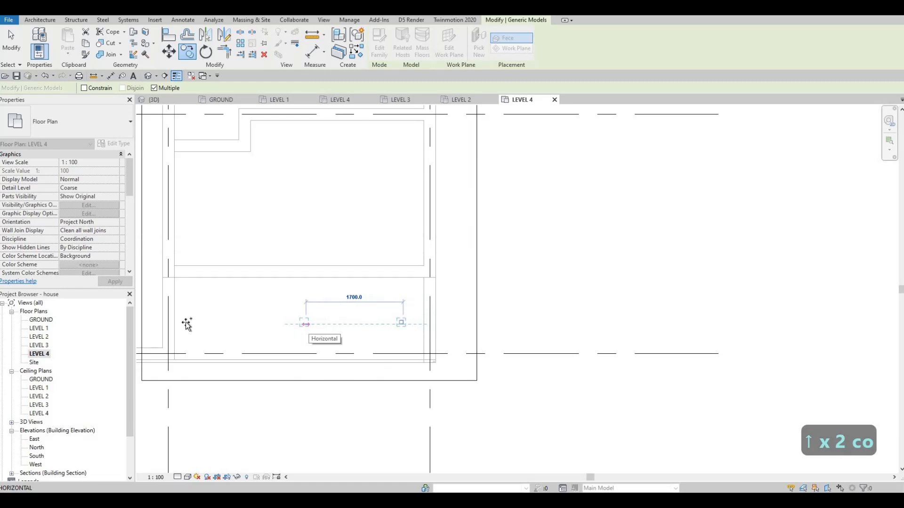
type("1000")
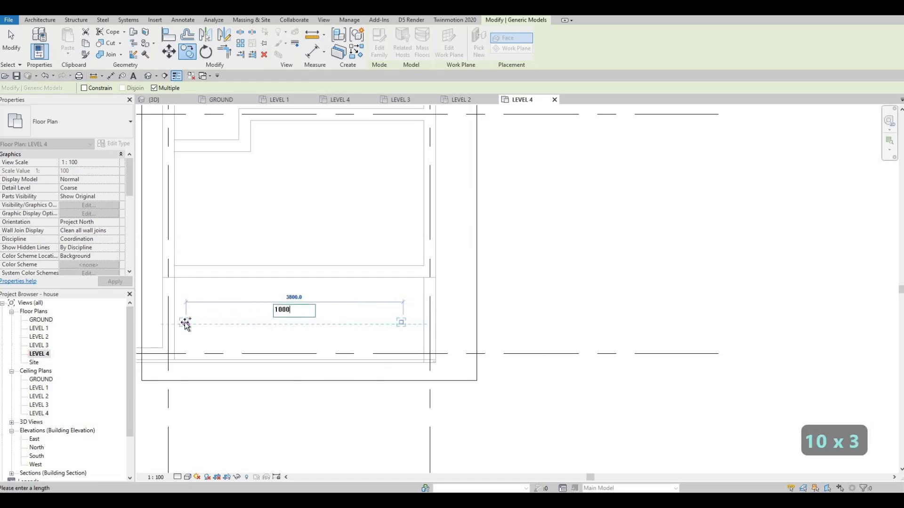
key("Return")
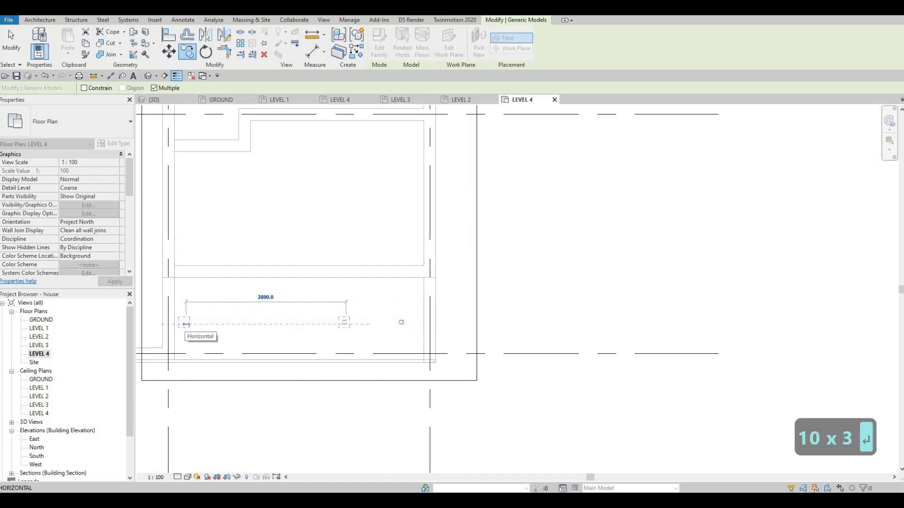
type("1000")
key("Return")
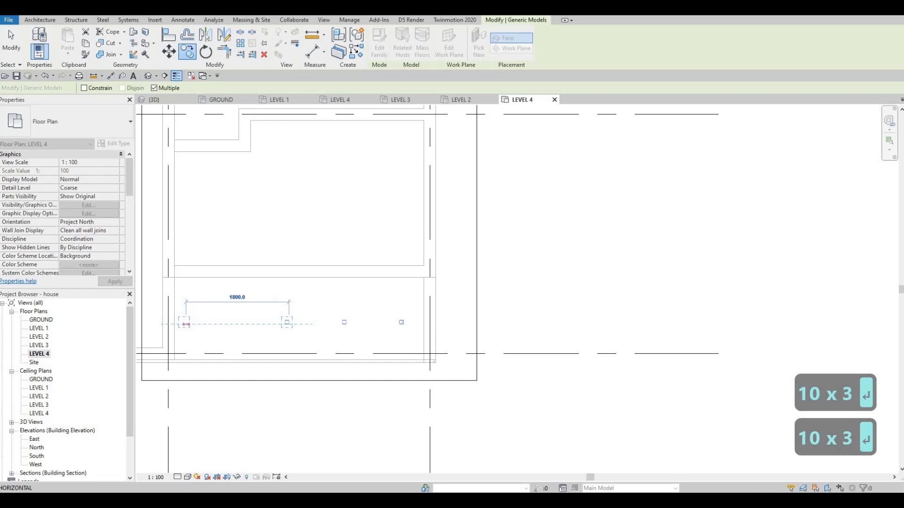
type("1000")
key("Return")
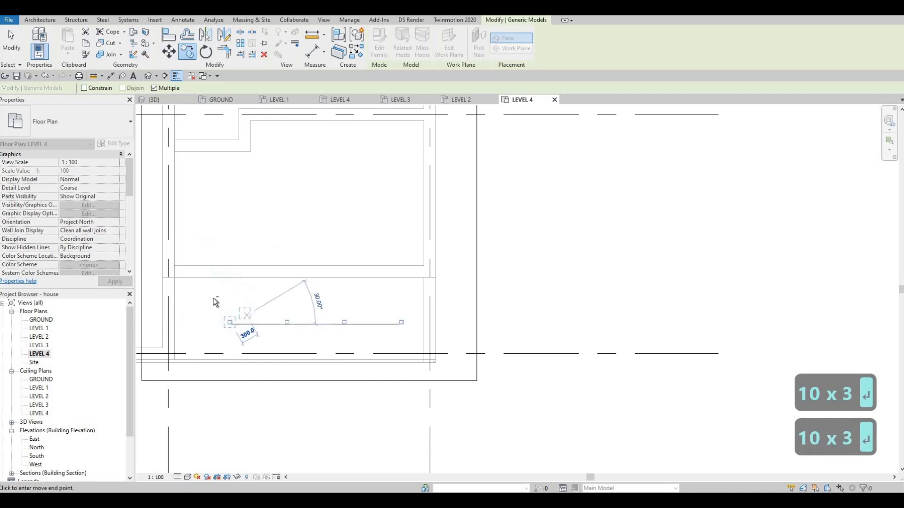
key("Escape")
key("Escape")
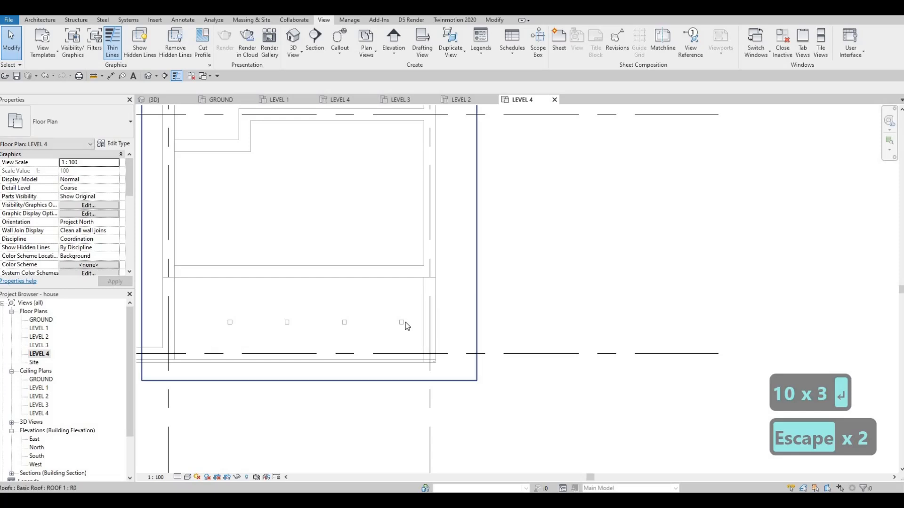
Step: Select all four front overhang pot lights and nudge the row left and slightly up to centre it between the side walls
left_click(403, 323)
key("Escape")
key("Tab")
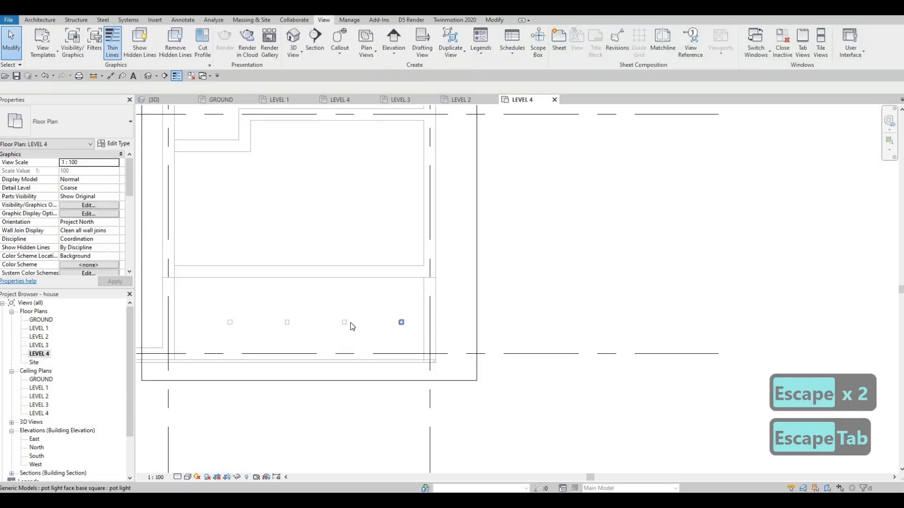
left_click(349, 323)
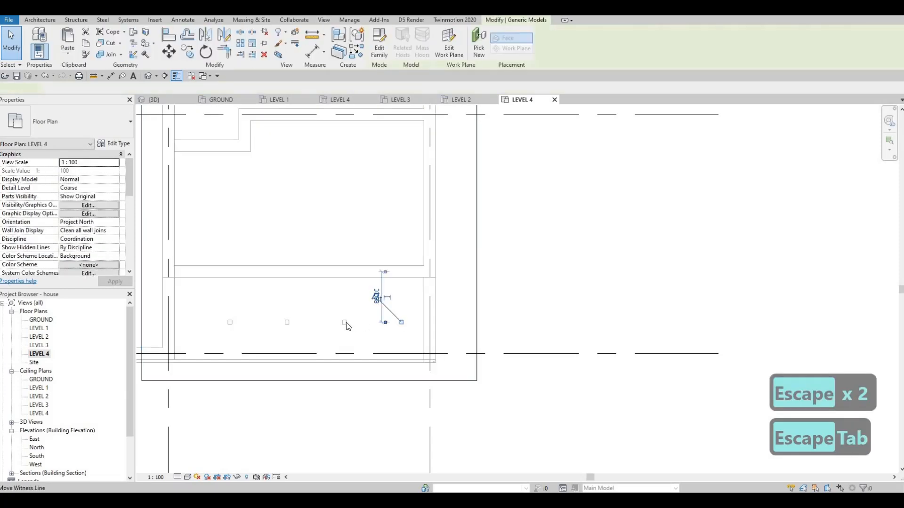
left_click(287, 324, "ctrl")
left_click(231, 324, "ctrl")
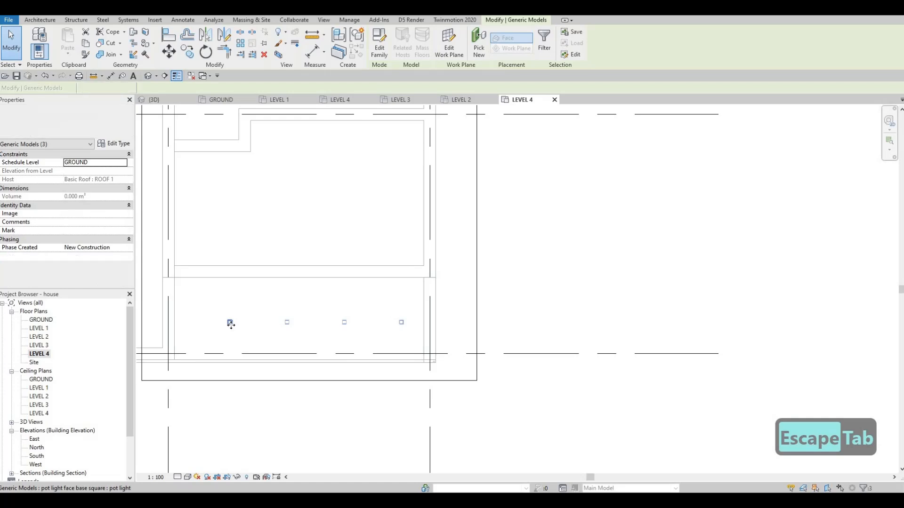
key("Left")
key("Left")
key("Left")
key("Left")
key("Left")
key("Left")
key("Left")
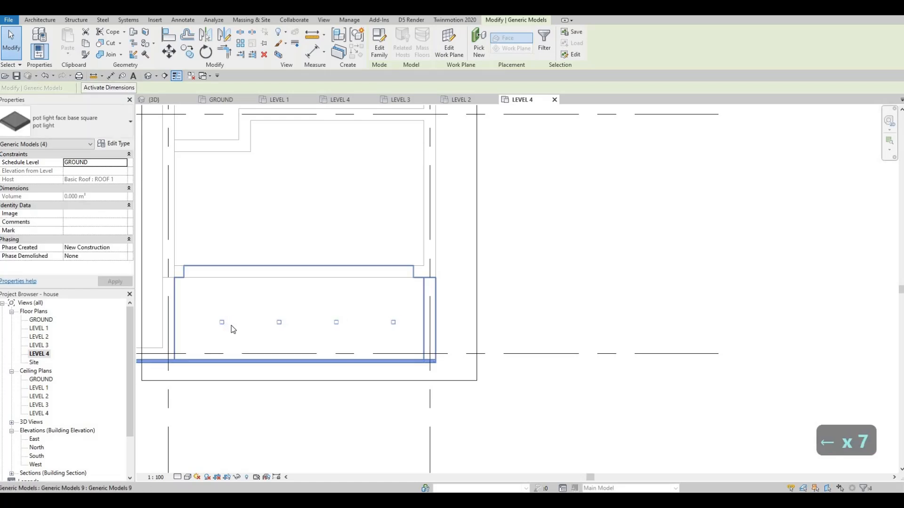
key("Left")
key("Left")
key("Left")
key("Left")
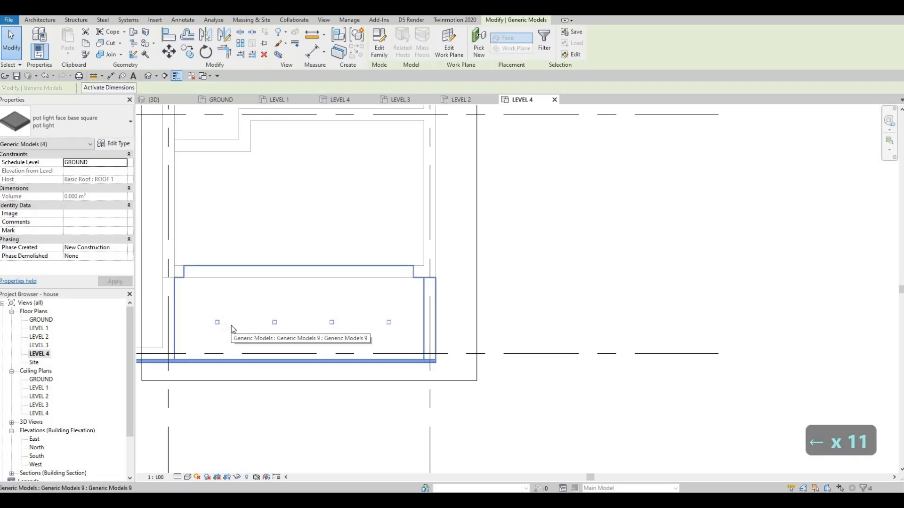
key("Left")
key("Left")
key("Left")
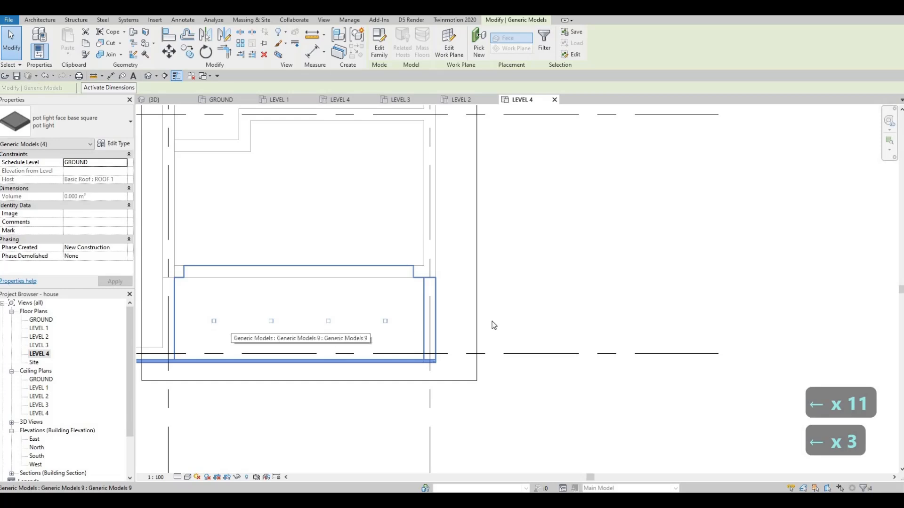
scroll(231, 419, "down", 2)
middle_click_drag(231, 420, 408, 406)
scroll(398, 386, "down", 2)
scroll(408, 405, "down", 2)
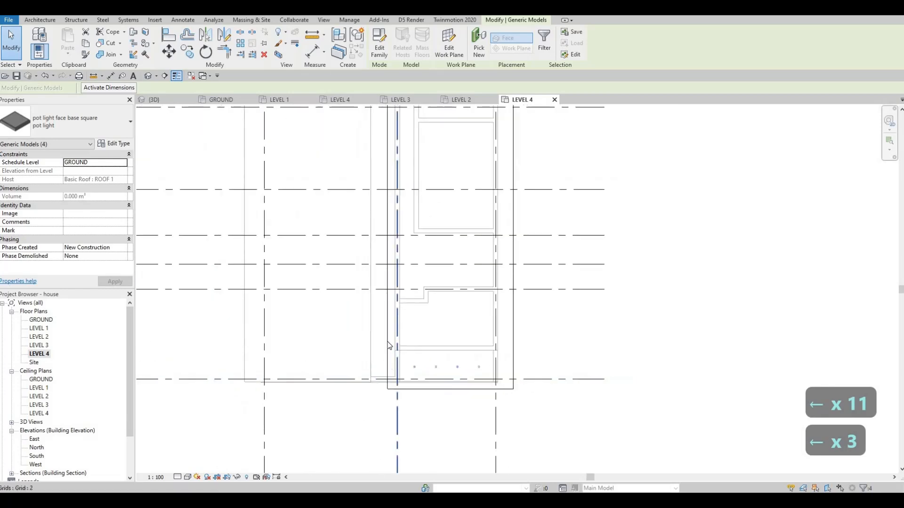
middle_click_drag(438, 120, 416, 247)
scroll(417, 248, "down", 1)
key("Up")
key("Escape")
Step: Copy the pot light under the rear roof overhang three times to the right at 1000 mm spacing
scroll(363, 185, "up", 3)
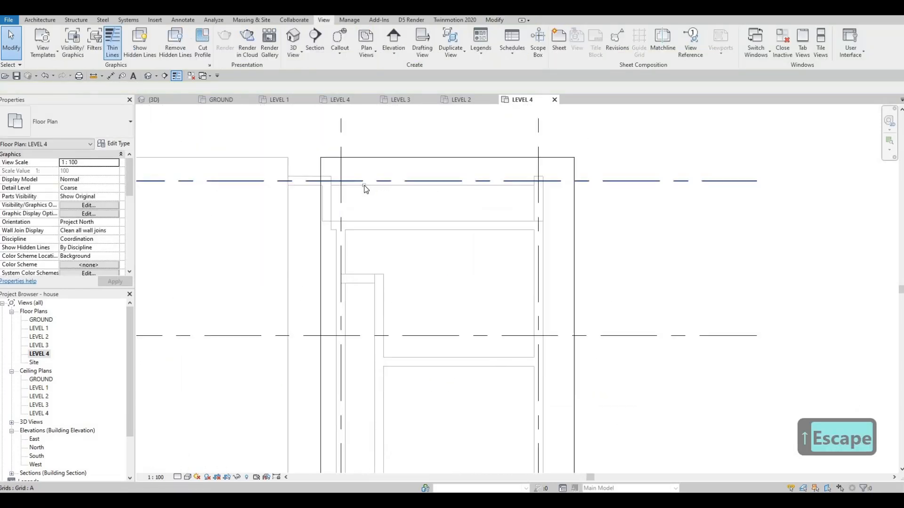
left_click(364, 185)
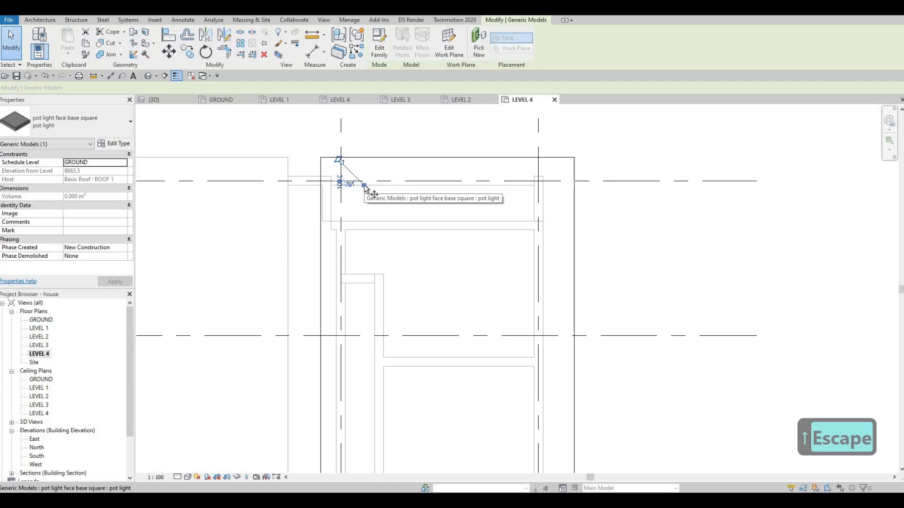
key("c")
key("o")
left_click(364, 185)
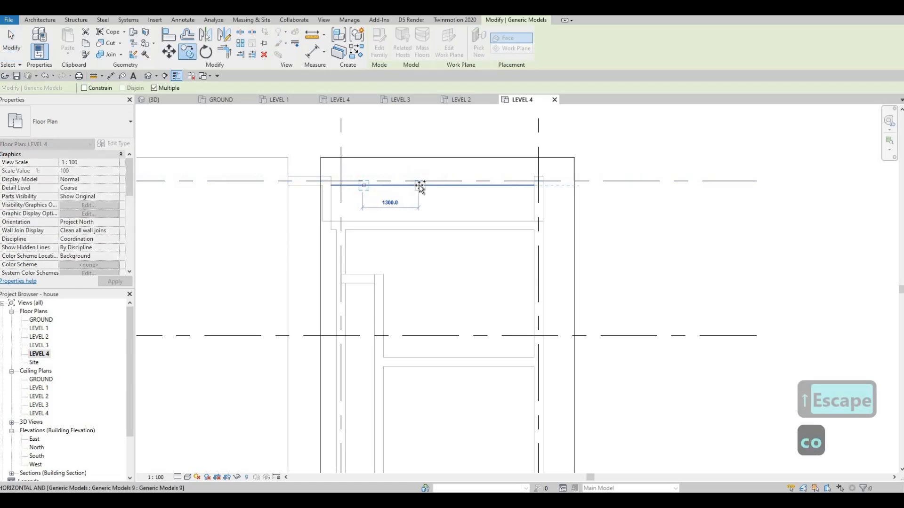
type("1000")
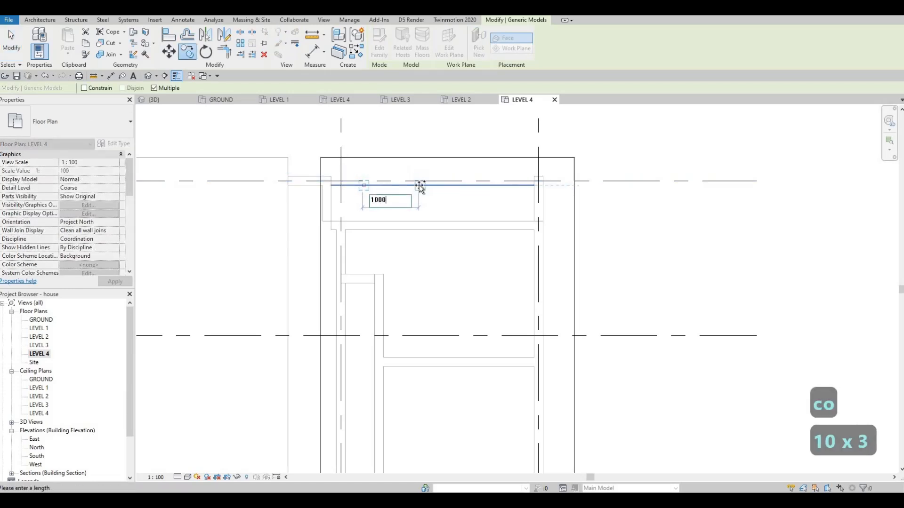
key("Return")
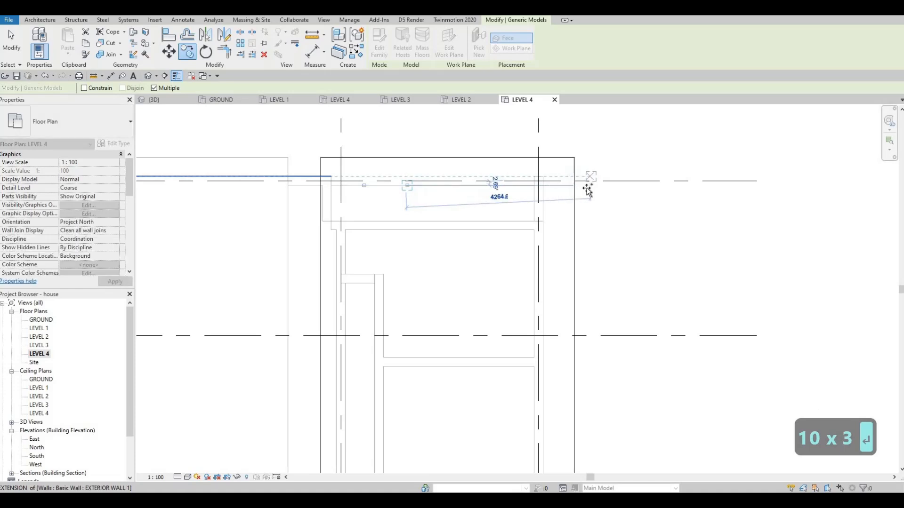
type("1000")
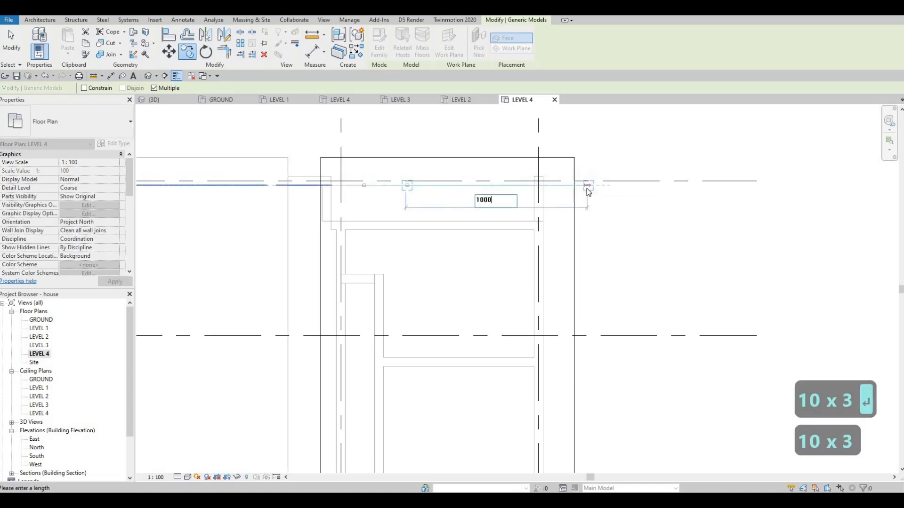
key("Return")
type("1000")
key("Return")
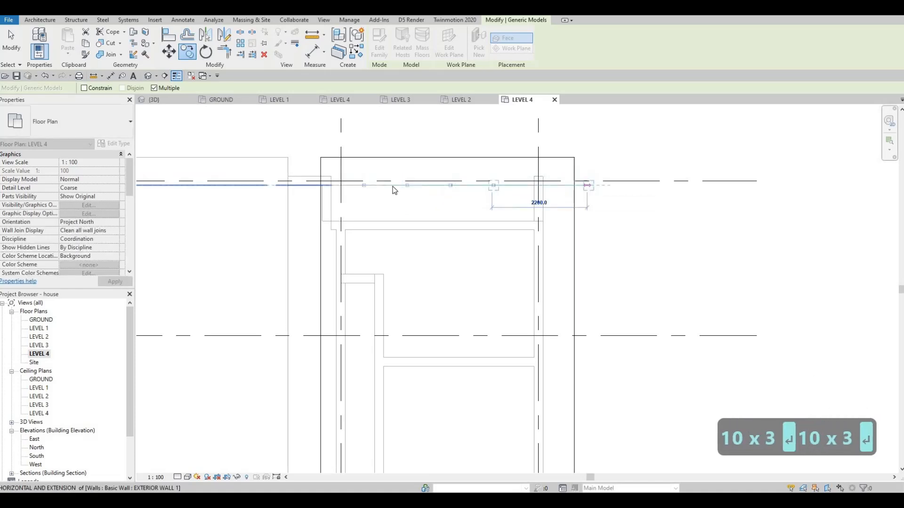
key("Escape")
key("Escape")
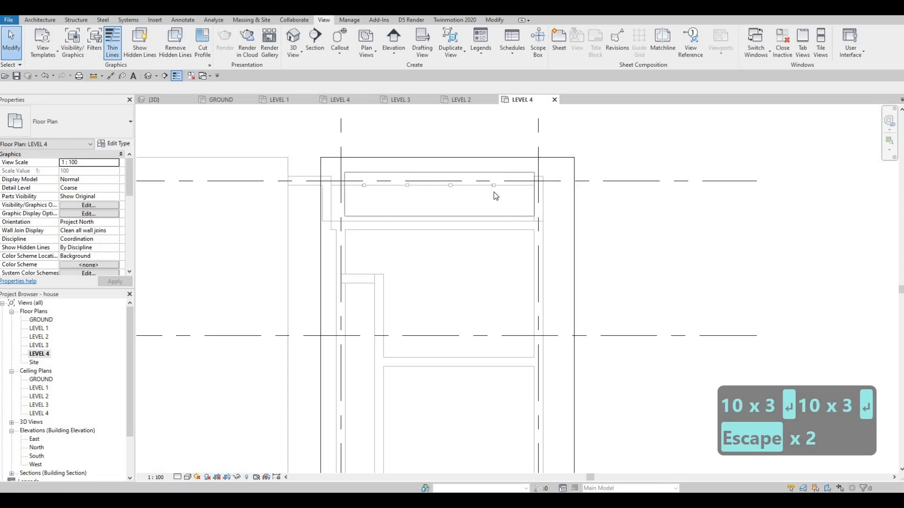
Step: Select the three leftmost rear overhang pot lights and nudge them two increments down and one to the right
key("Tab")
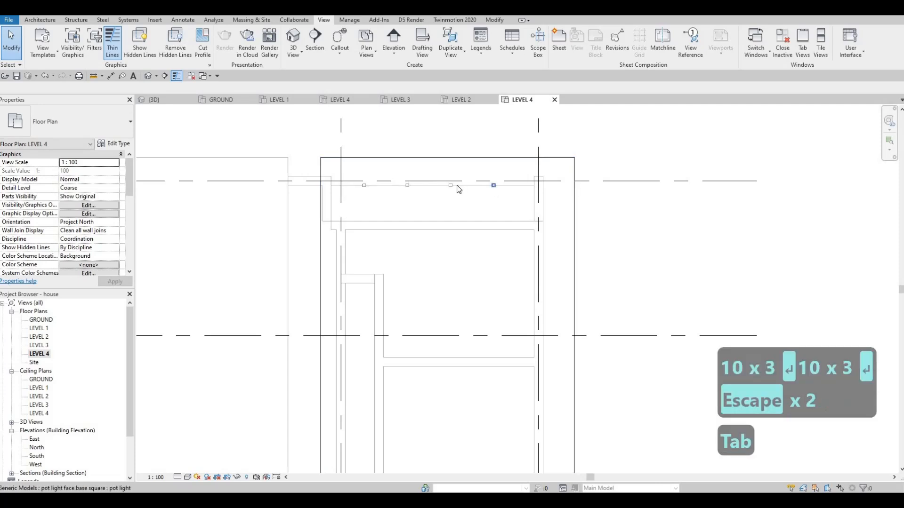
left_click(459, 188)
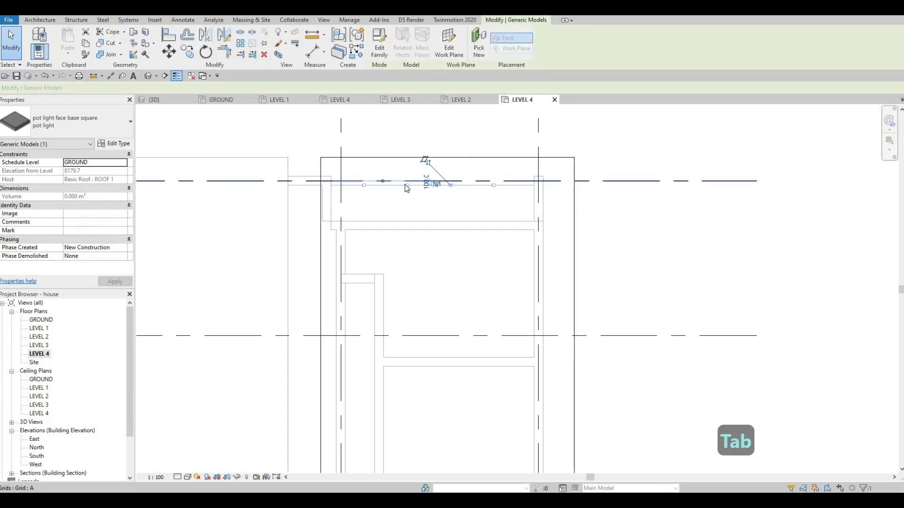
key("Tab")
left_click(366, 185, "ctrl")
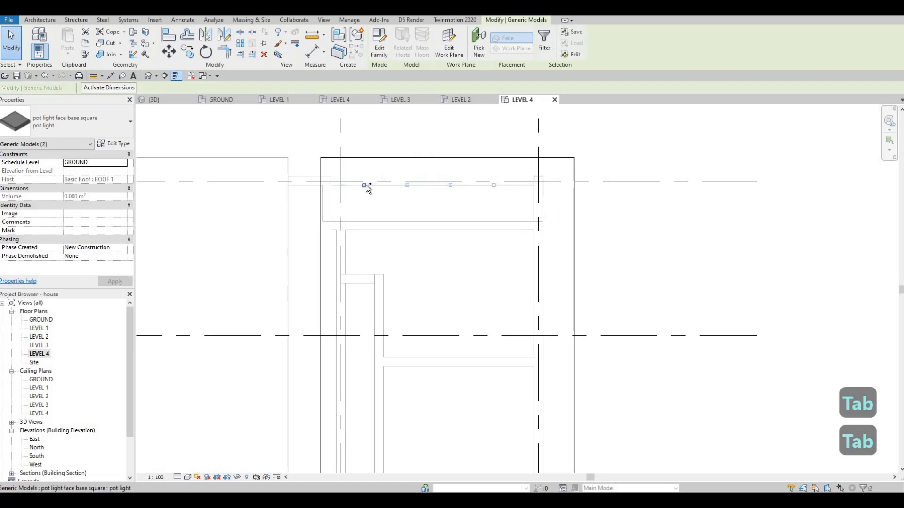
key("Down")
key("Down")
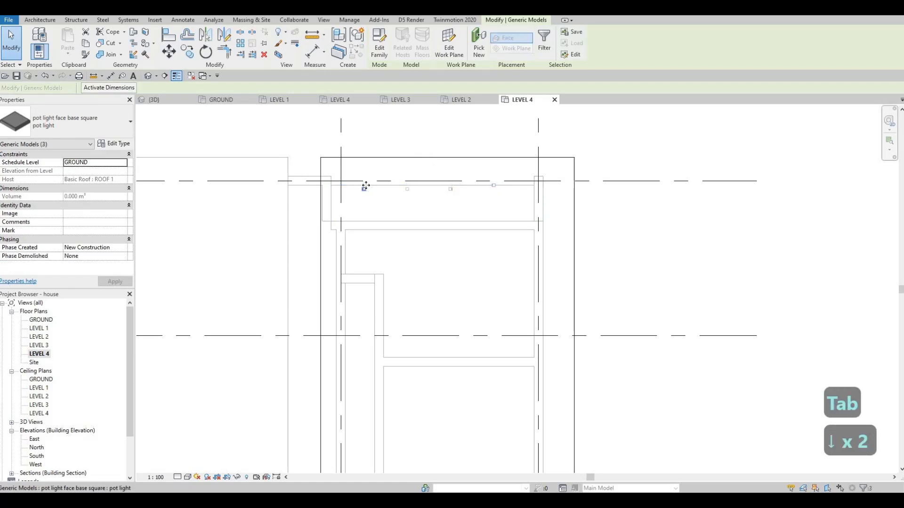
key("Right")
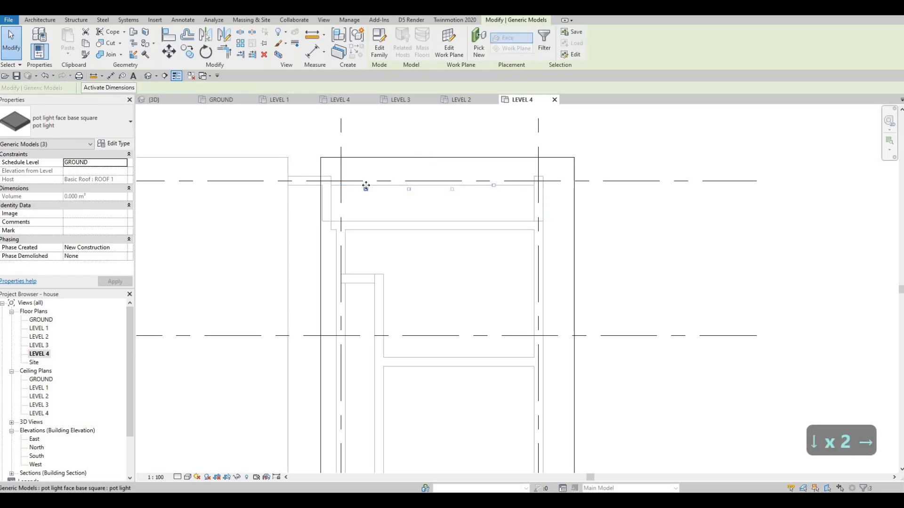
key("Escape")
Step: Align the rightmost rear pot light horizontally with the centre line of the other three lights
key("a")
key("l")
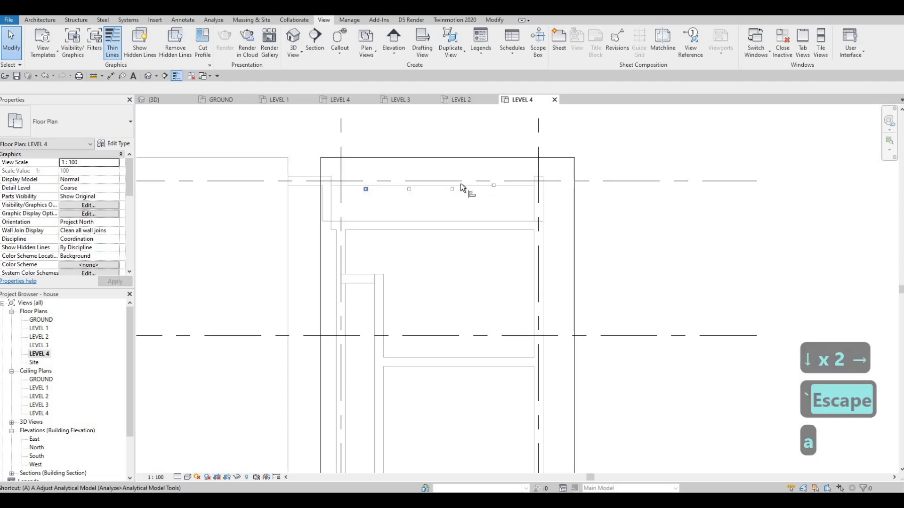
scroll(454, 187, "up", 4)
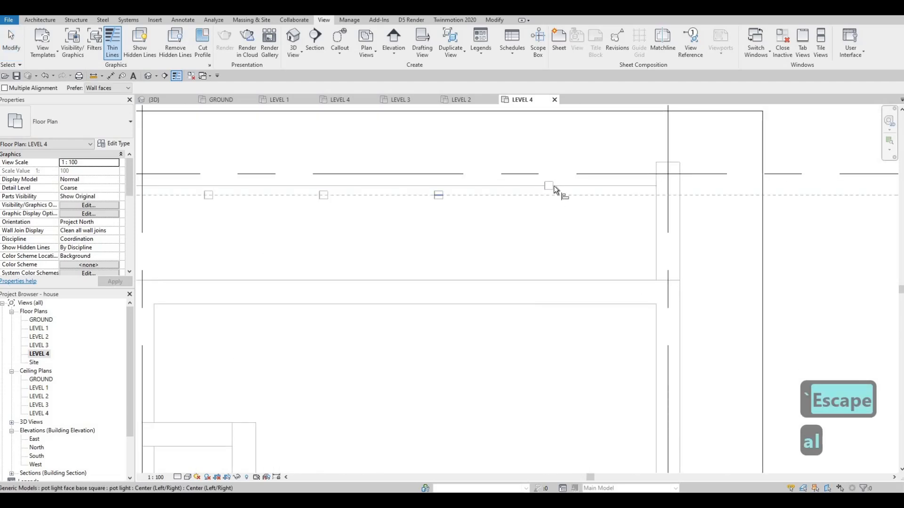
key("Escape")
key("Escape")
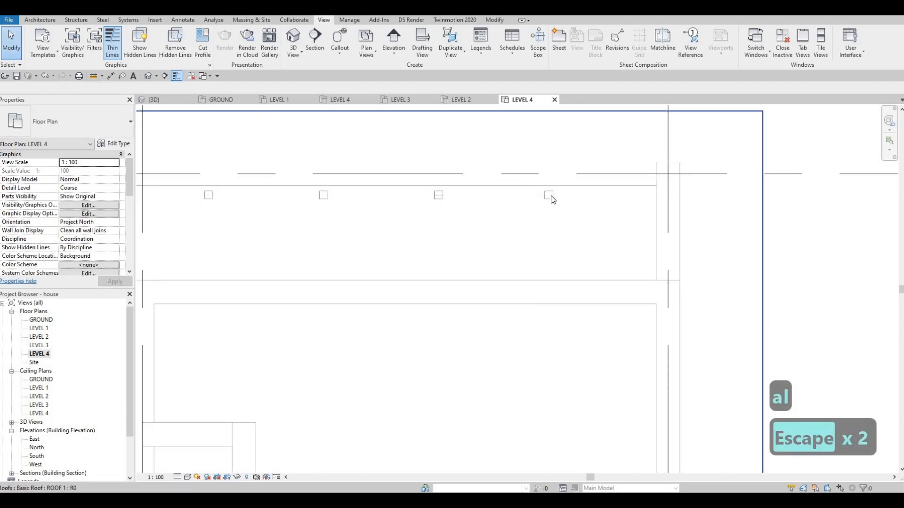
Step: Delete the rightmost pot light under the rear roof overhang
key("Tab")
left_click(548, 194)
key("Delete")
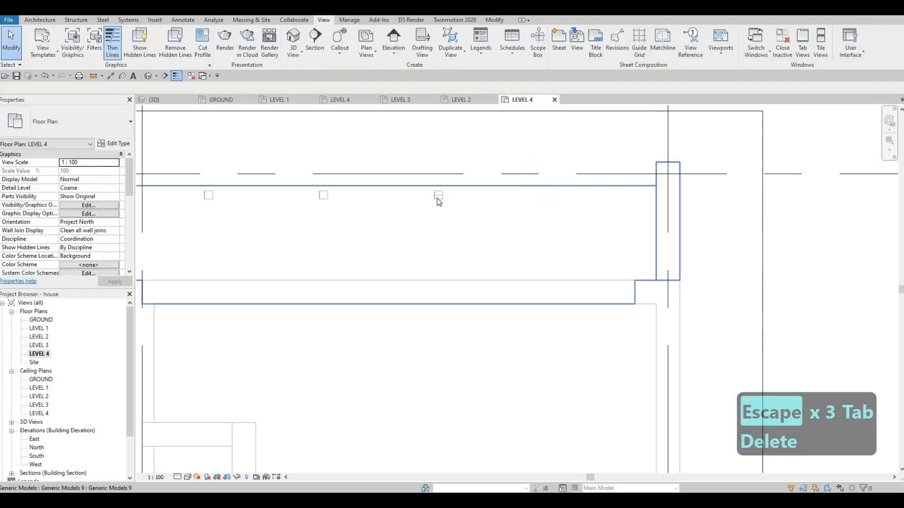
Step: Copy the third rear overhang pot light 1000 mm to the right to complete the row
left_click(438, 195)
key("c")
key("o")
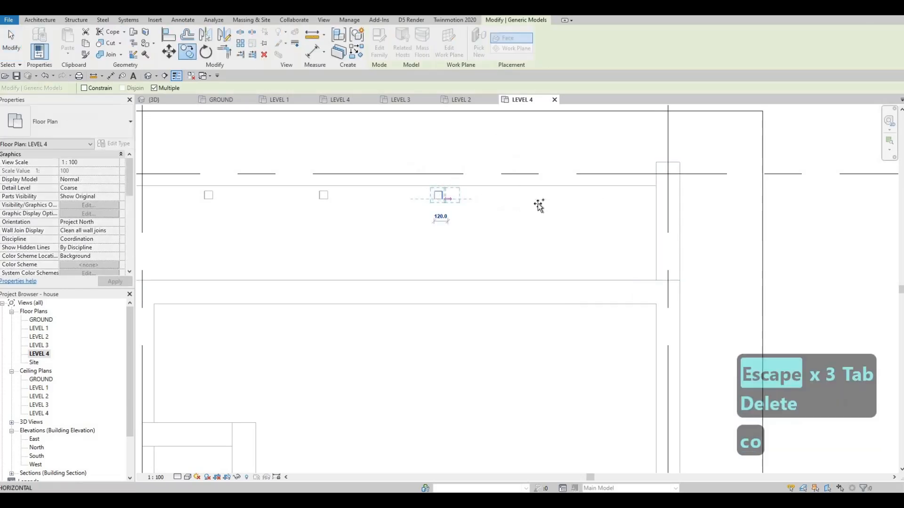
left_click(433, 199)
type("1000")
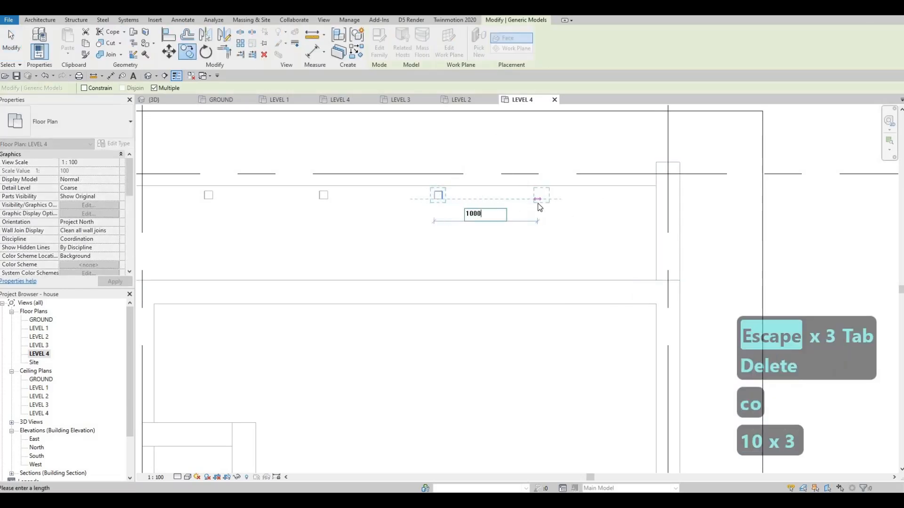
key("Return")
key("Escape")
key("Escape")
scroll(537, 201, "down", 1)
scroll(517, 207, "down", 5)
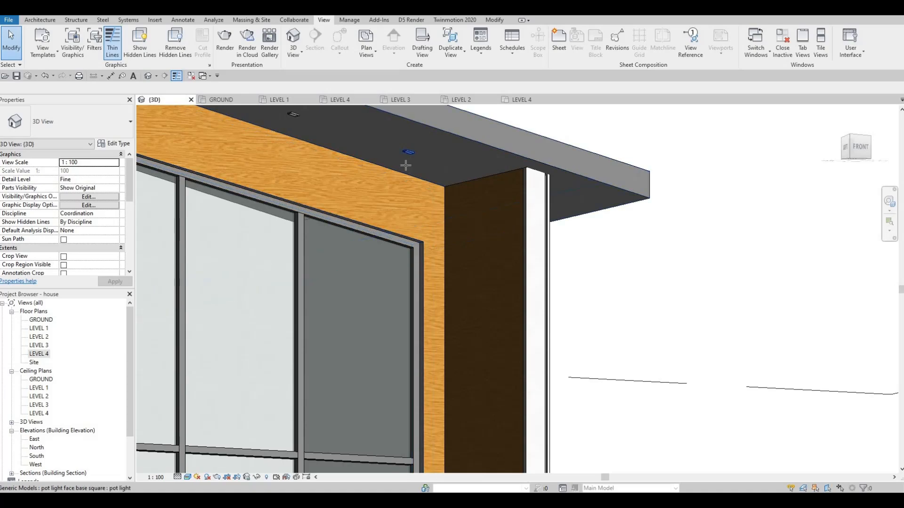
Step: In the 3D view, create a similar face-based pot light and place it under the left front roof overhang, beside the yellow wall
left_click(408, 155)
key("c")
key("s")
scroll(625, 232, "down", 8)
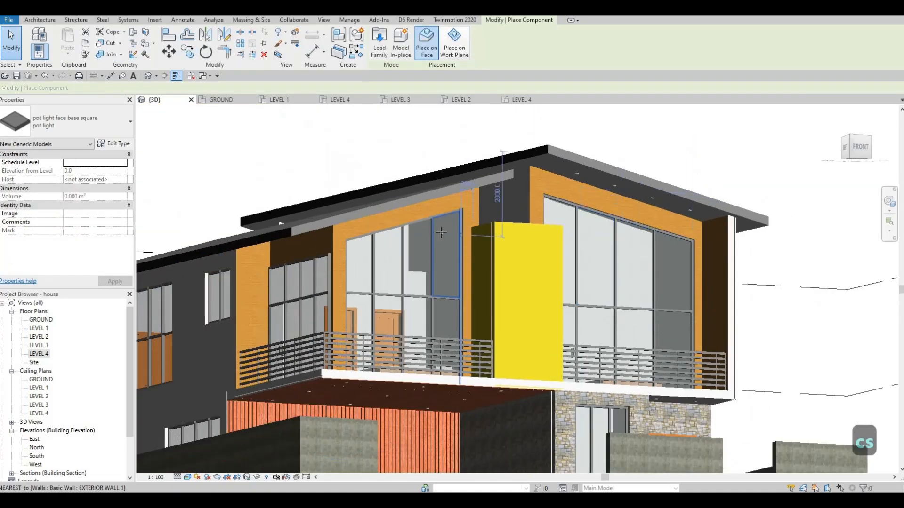
middle_click_drag(433, 181, 442, 149, "shift")
scroll(465, 170, "up", 3)
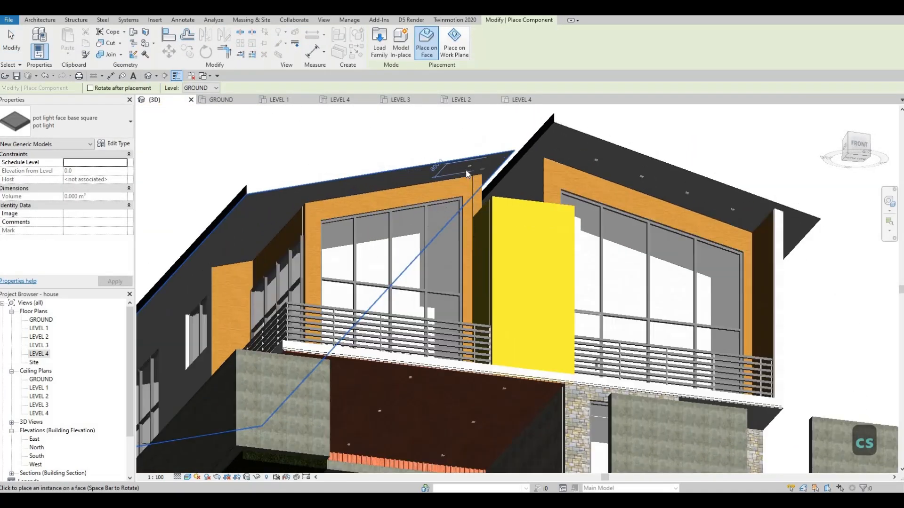
left_click(465, 171)
key("Escape")
key("Escape")
Step: Open the LEVEL 4 floor plan and set its underlay base level to GROUND
left_click(466, 169)
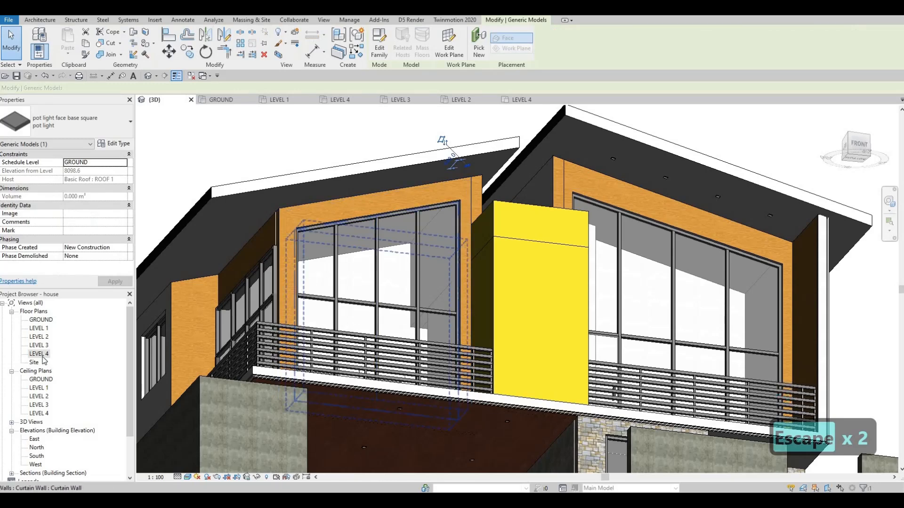
double_click(40, 354)
scroll(436, 331, "up", 4)
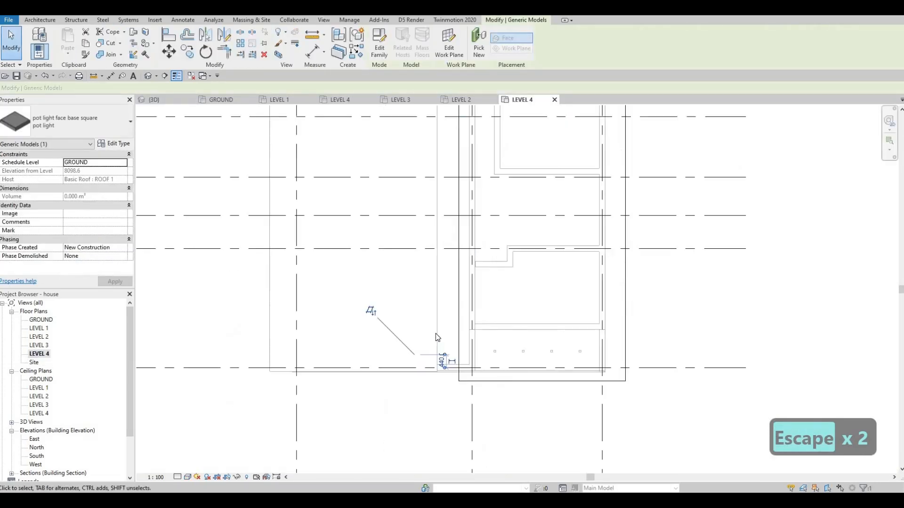
scroll(436, 334, "down", 2)
key("Escape")
key("Escape")
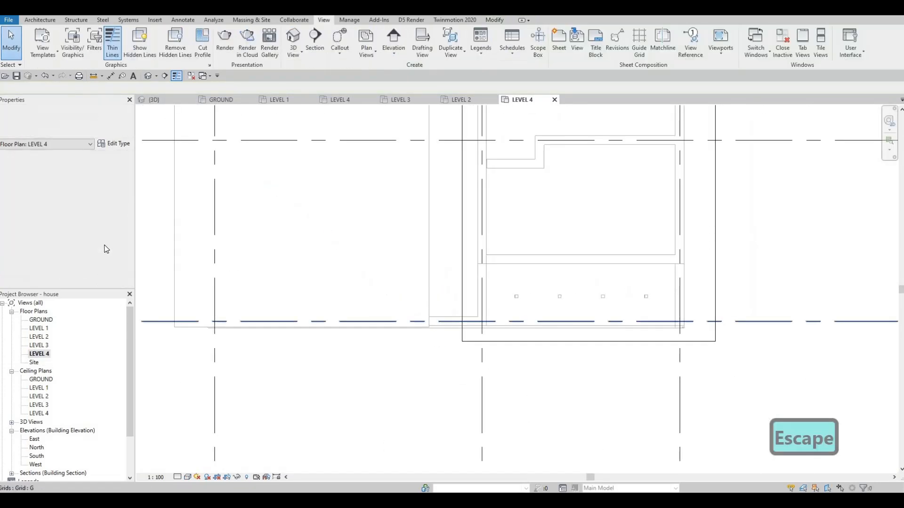
scroll(100, 248, "down", 4)
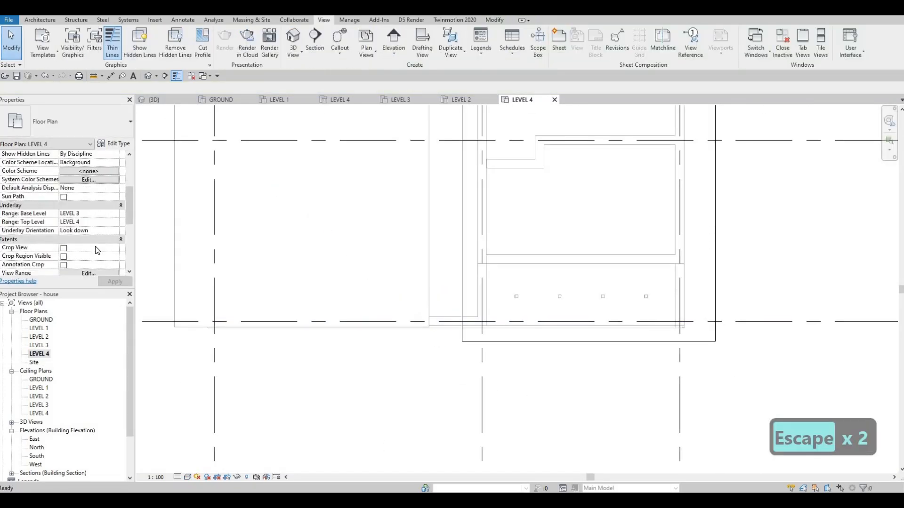
left_click(101, 215)
left_click(114, 214)
left_click(86, 230)
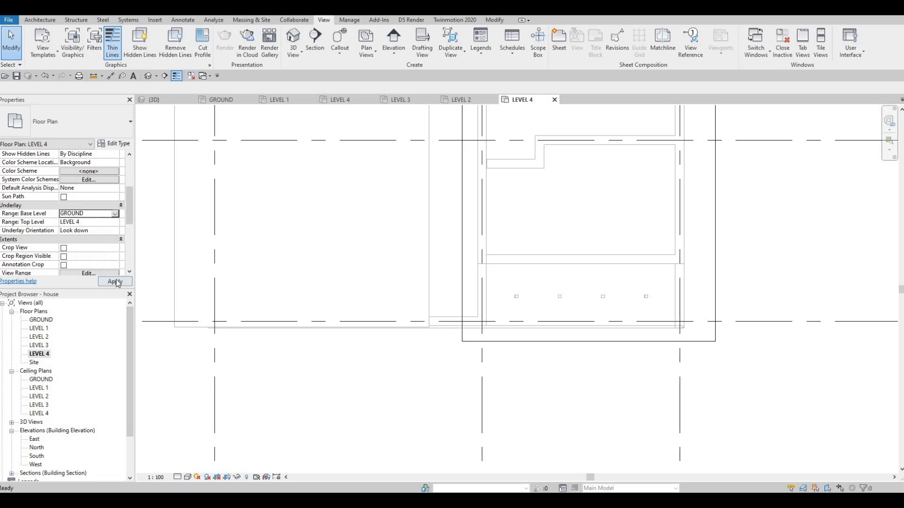
left_click(115, 282)
scroll(499, 295, "down", 2)
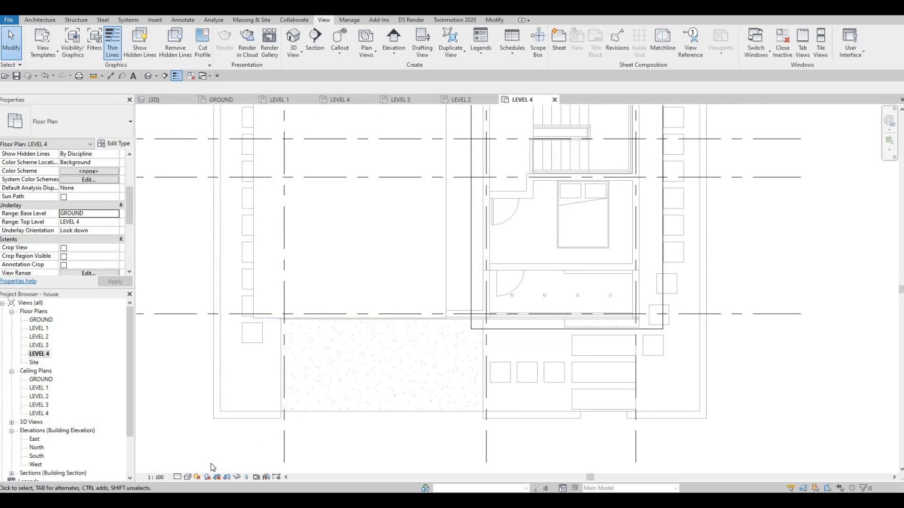
Step: Switch the LEVEL 4 plan to Wireframe and try to select the new pot light under the left front overhang
left_click(189, 477)
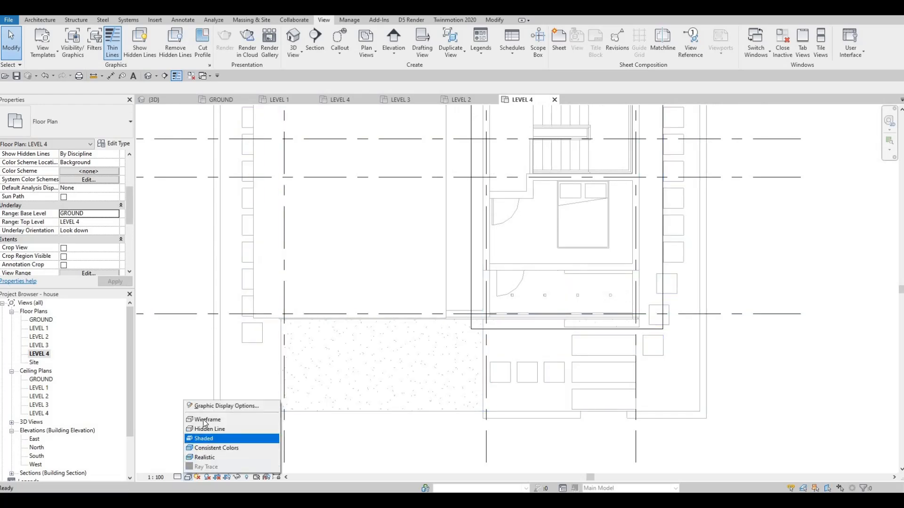
left_click(205, 420)
scroll(424, 345, "up", 3)
key("Escape")
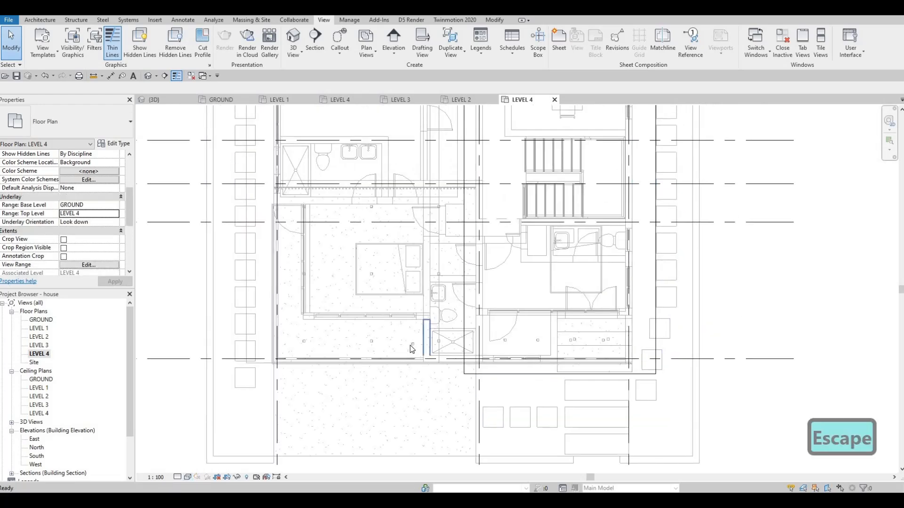
scroll(412, 373, "up", 2, "ctrl")
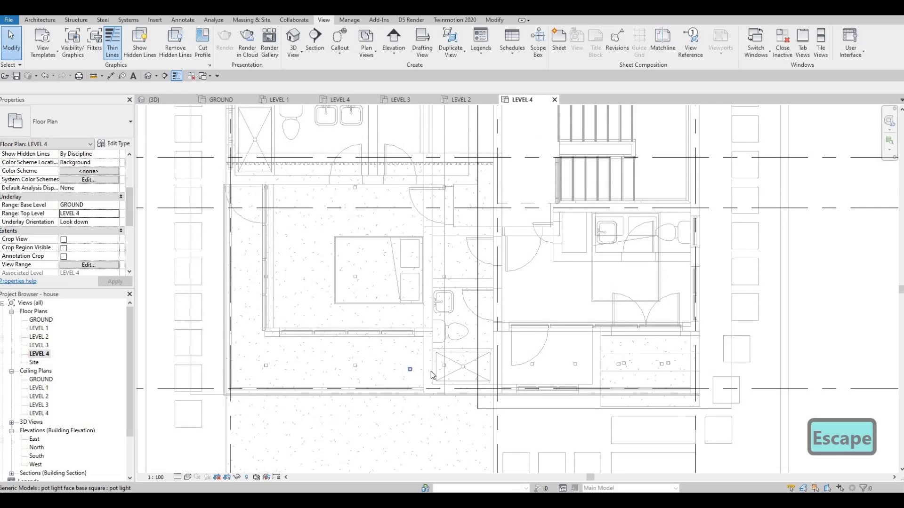
key("Tab")
key("Tab")
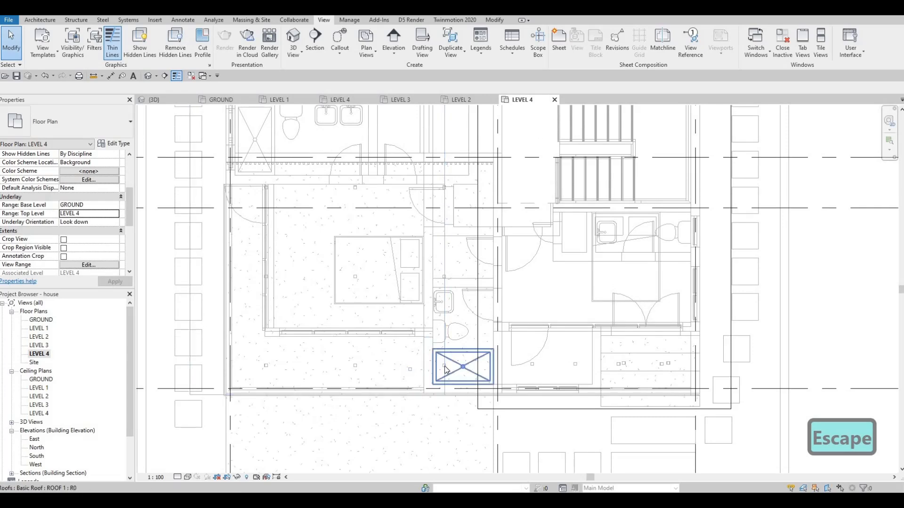
left_click(436, 374)
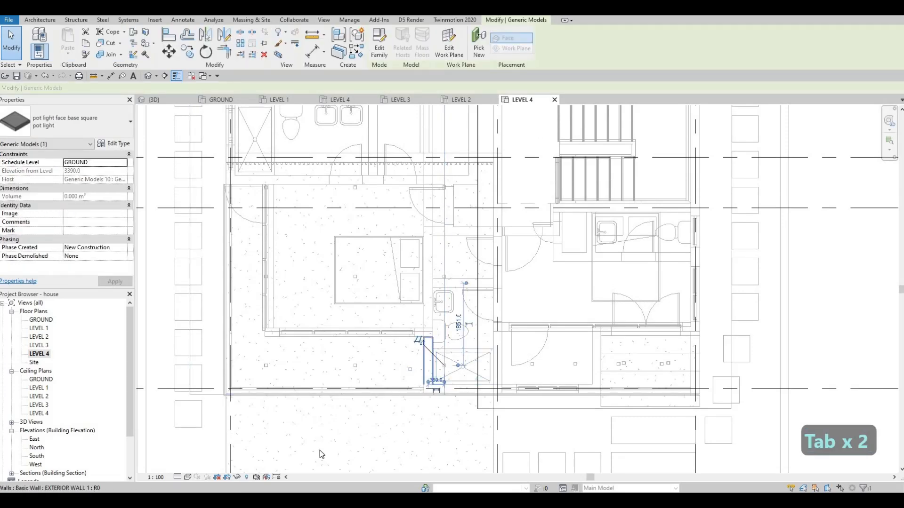
Step: Set the LEVEL 4 plan to Hidden Line and raise its model transparency in the graphic display options
left_click(187, 477)
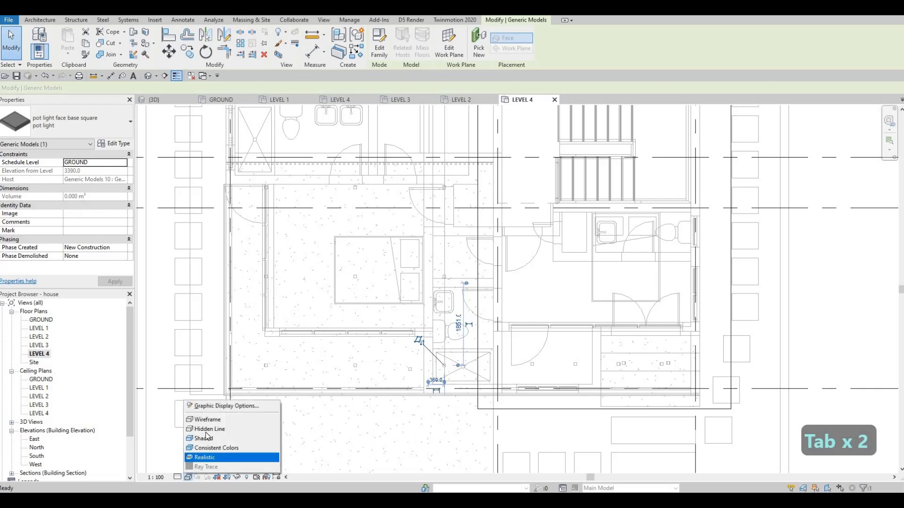
left_click(267, 428)
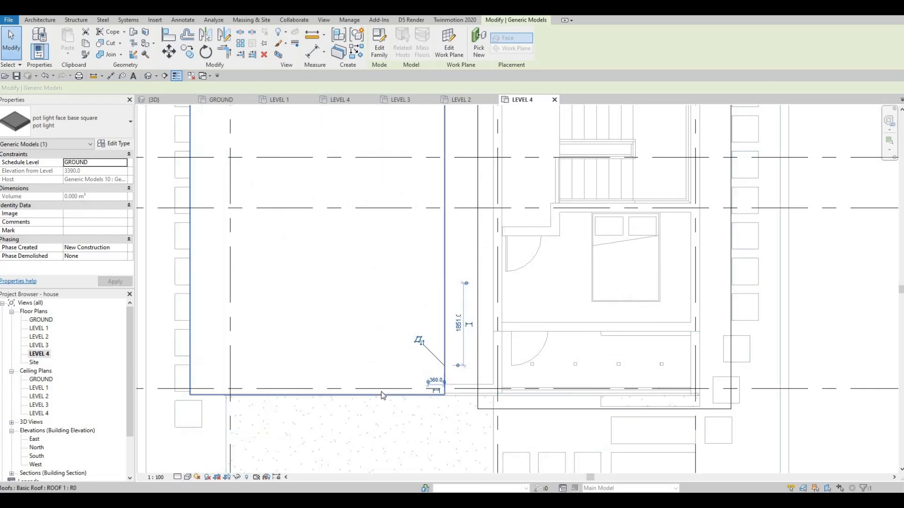
left_click(188, 476)
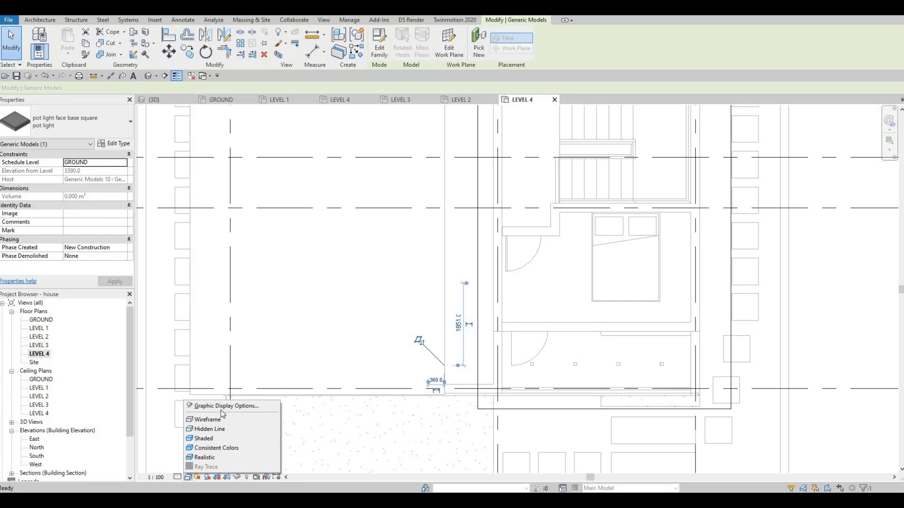
key("Return")
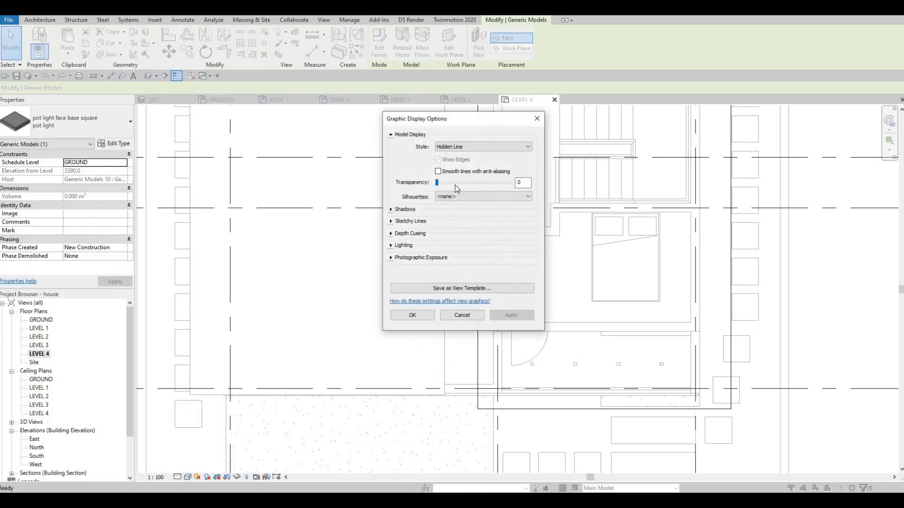
left_click(508, 315)
key("Escape")
key("Escape")
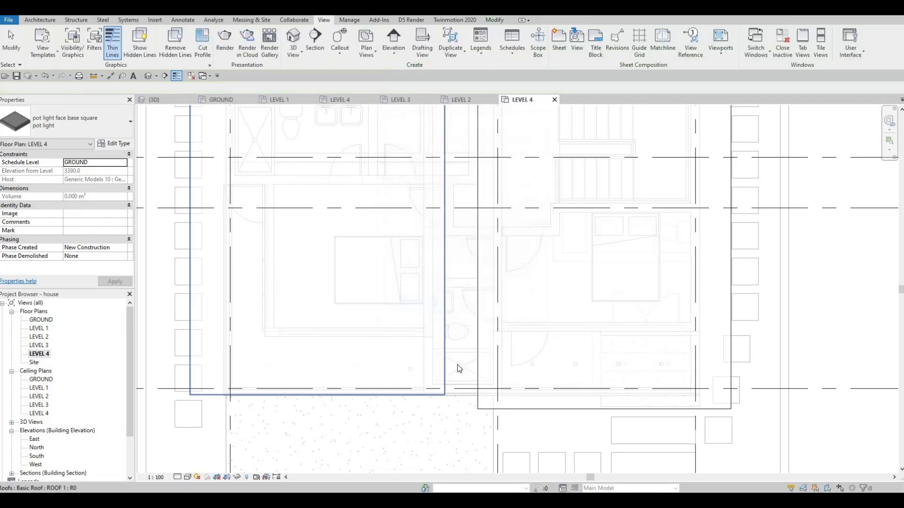
Step: Copy the new pot light under the left front overhang four times to the left at 1000 mm spacing
scroll(471, 370, "up", 2)
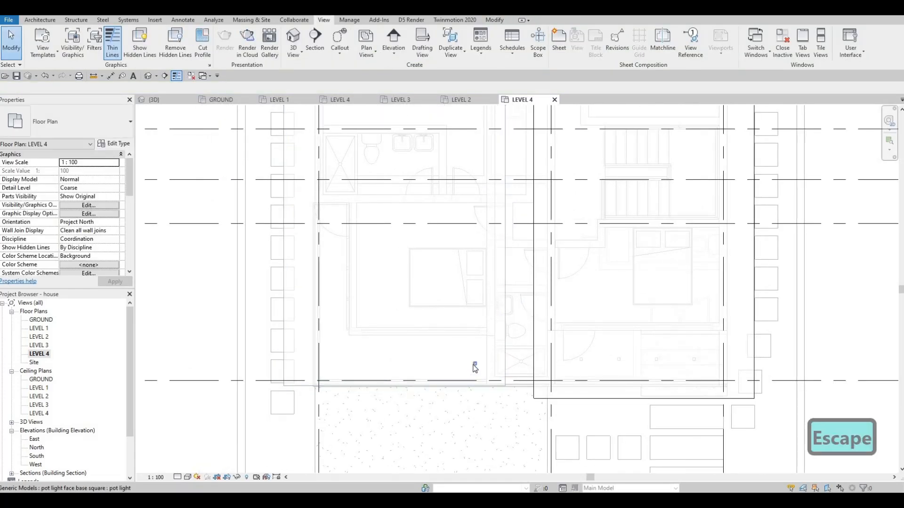
key("Tab")
key("Tab")
key("Tab")
key("Tab")
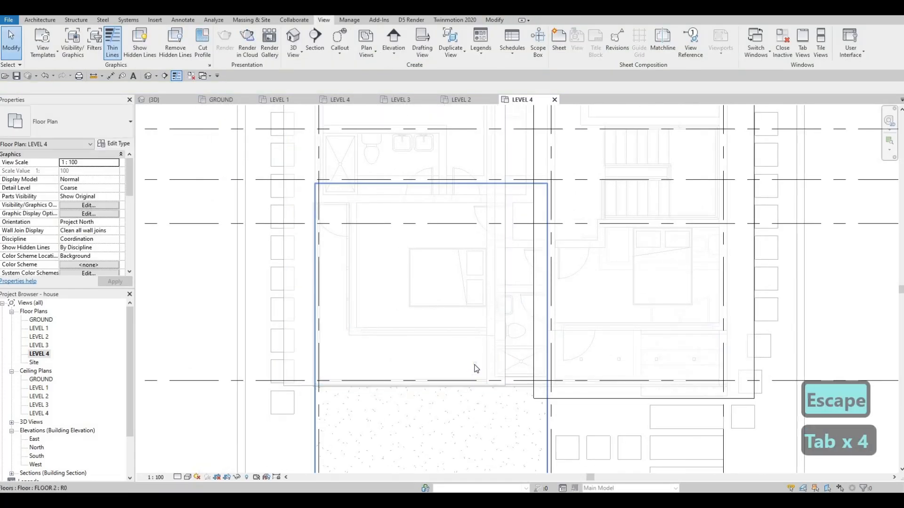
key("Tab")
left_click(475, 368)
key("c")
key("o")
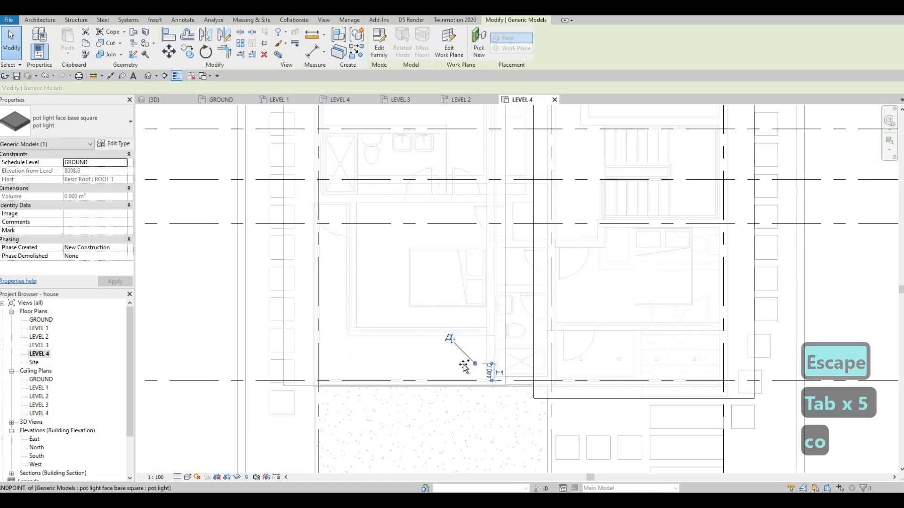
left_click(475, 365)
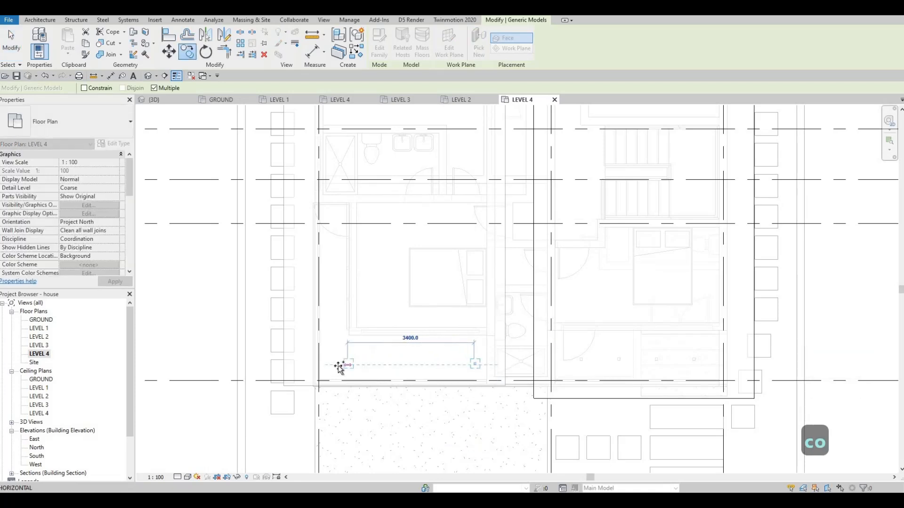
type("1000")
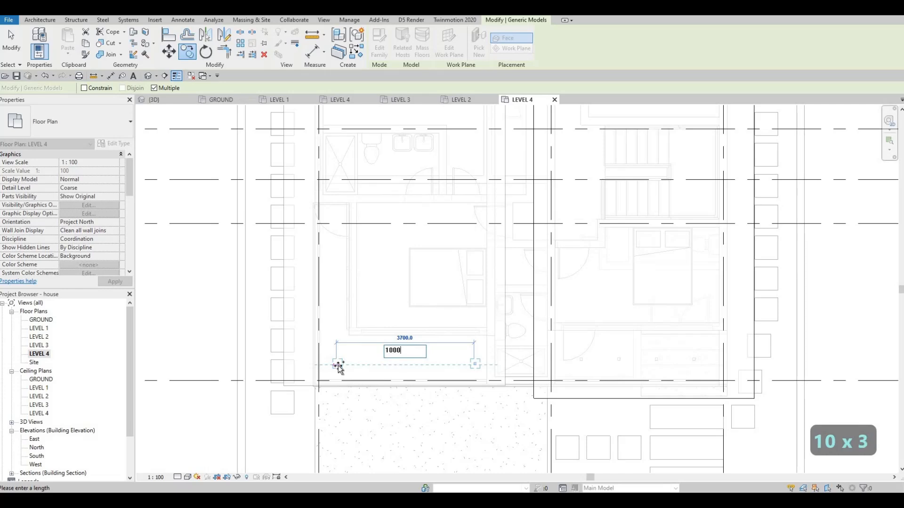
key("Return")
type("1000")
key("Return")
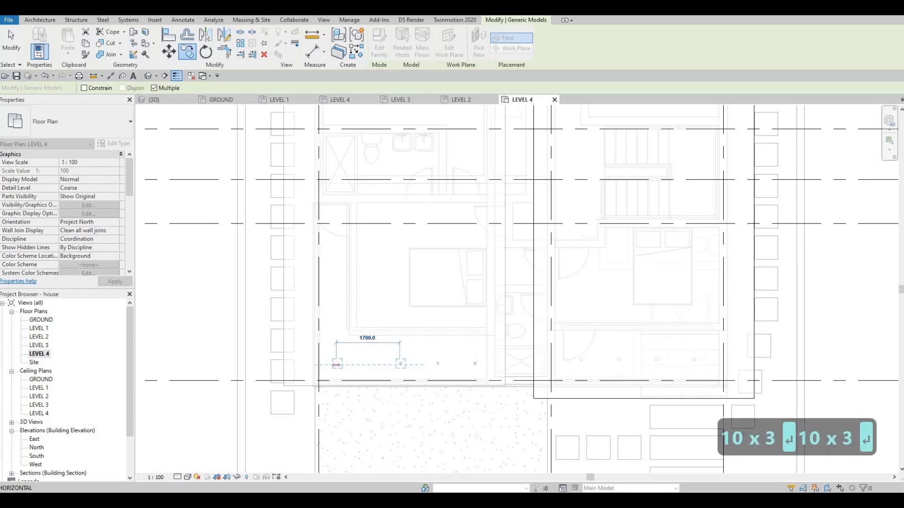
type("1000")
key("Return")
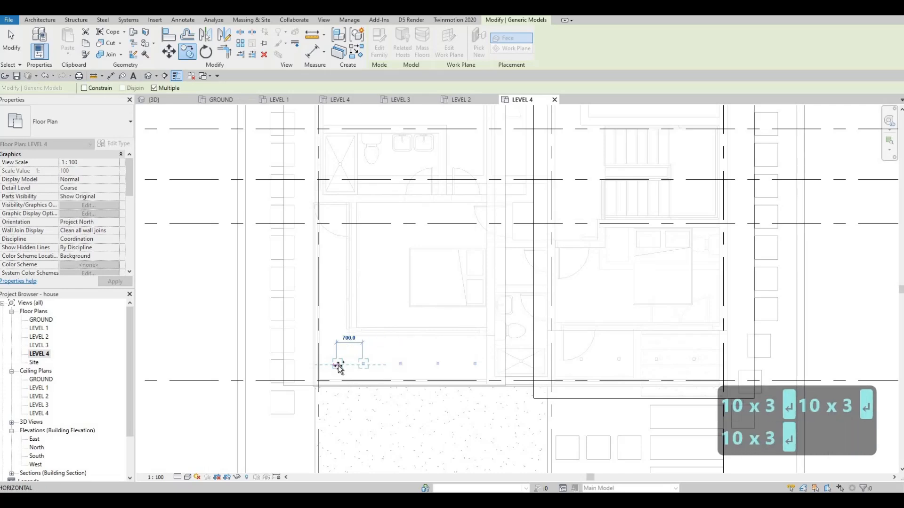
type("1000")
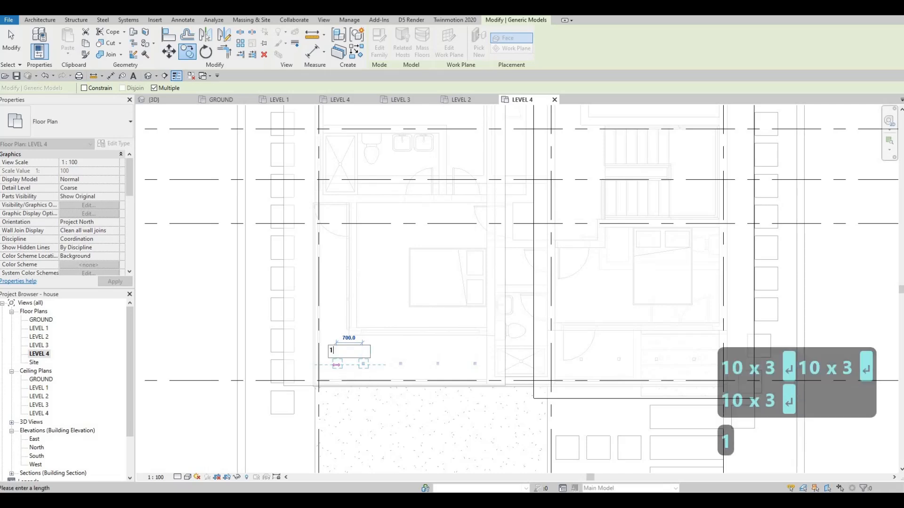
key("Return")
key("Escape")
key("Escape")
Step: Select all five pot lights under the left front overhang and nudge the row four increments up and one to the right
scroll(278, 345, "up", 2)
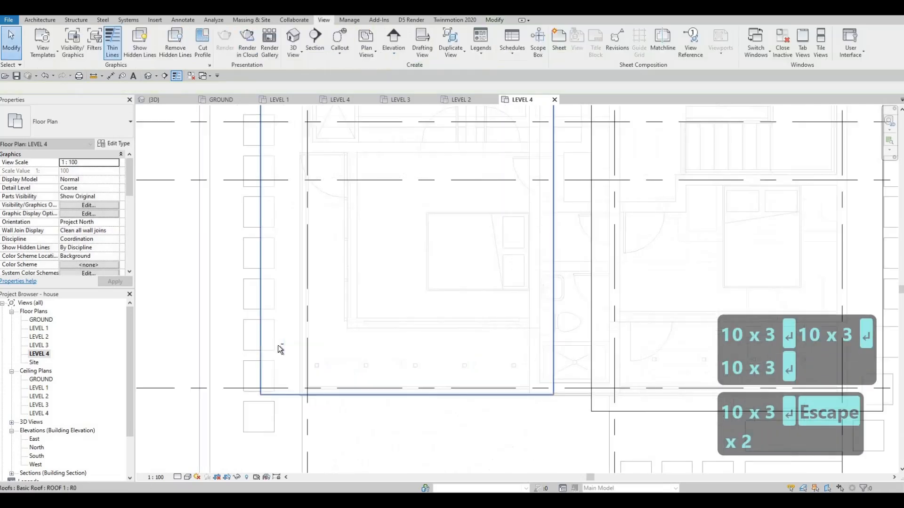
left_click_drag(278, 345, 516, 368)
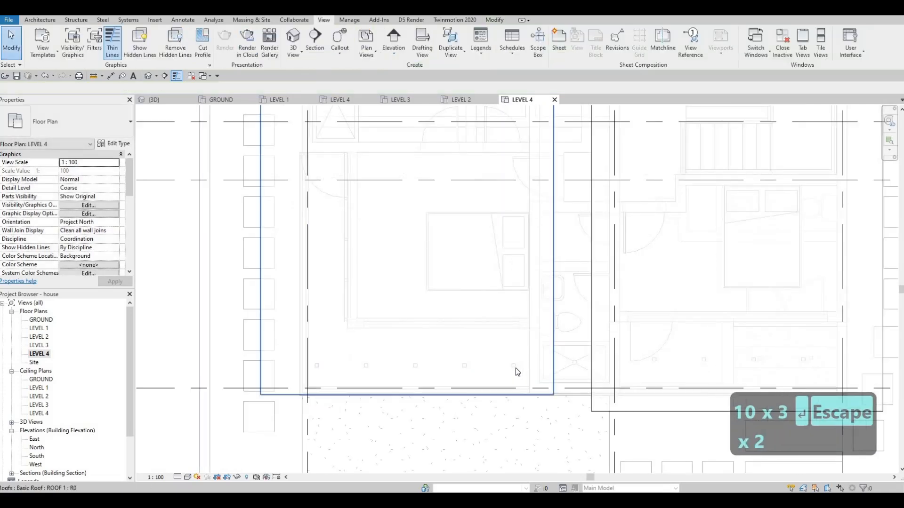
left_click(465, 366)
left_click(416, 366, "ctrl")
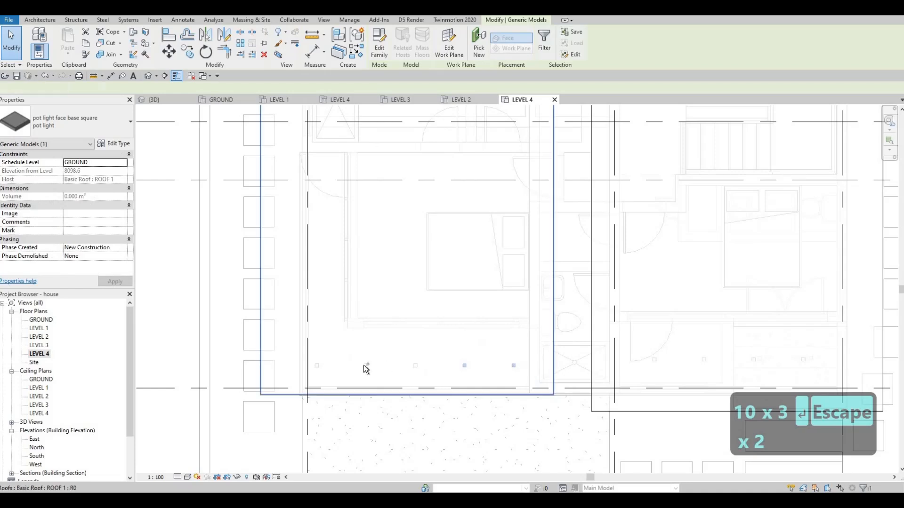
left_click(366, 367, "ctrl")
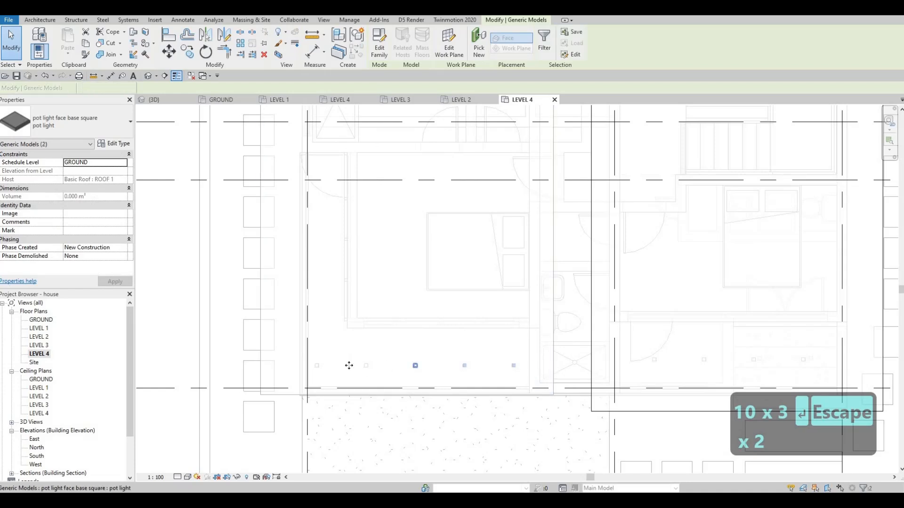
left_click(315, 366, "ctrl")
key("Up")
key("Up")
key("Up")
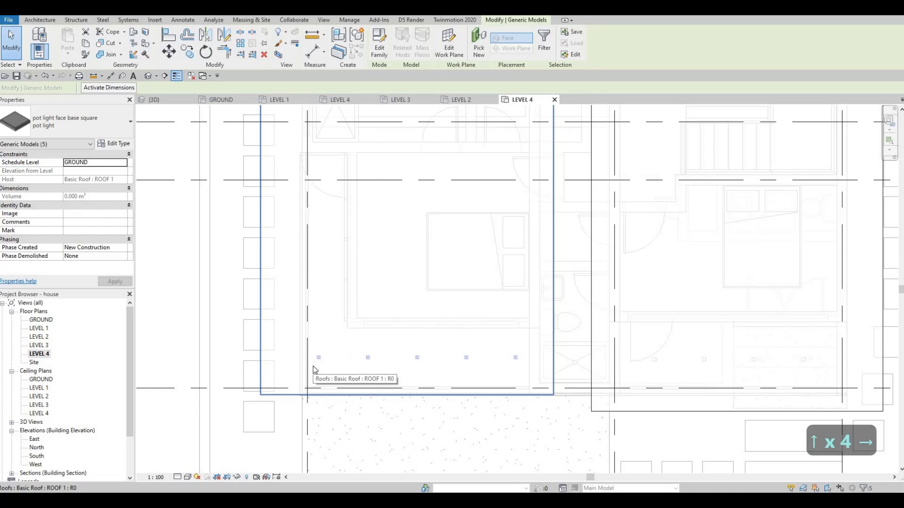
Step: Move the leftmost pot light of the left front row 15 nudge increments up and four to the right
key("Escape")
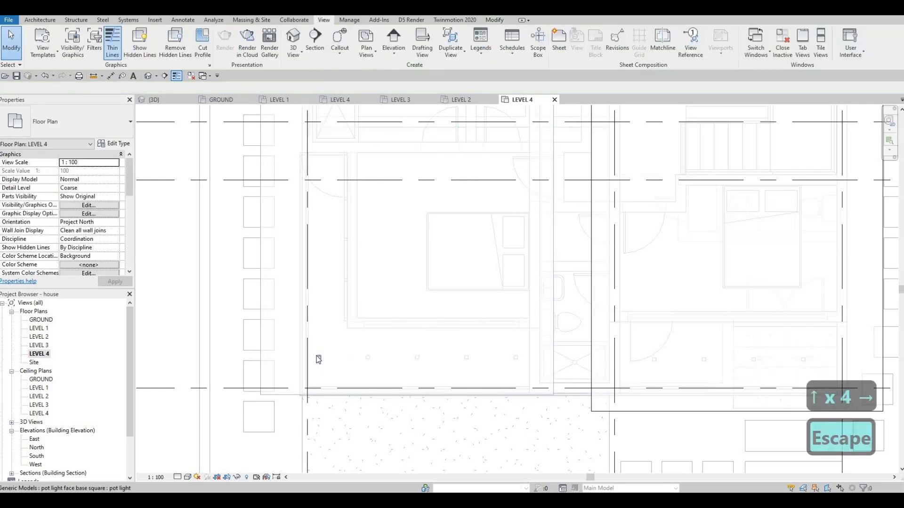
left_click(319, 358)
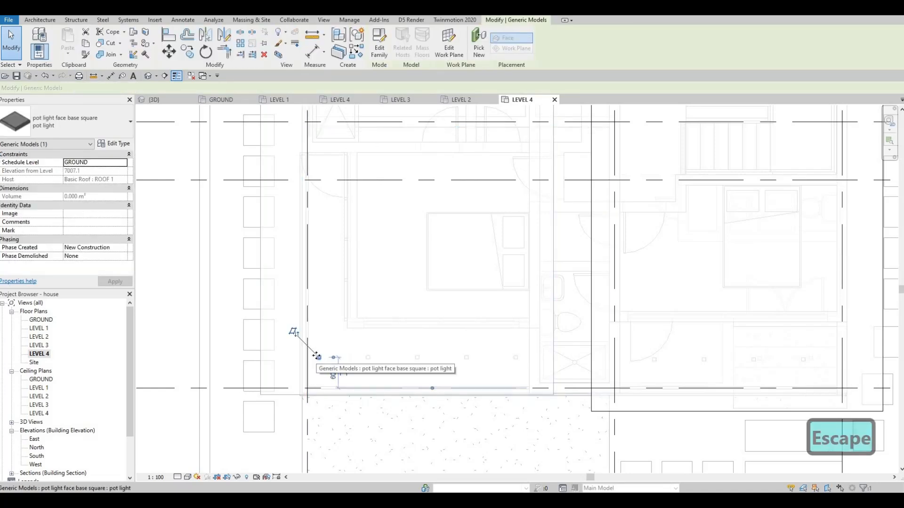
key("Up")
key("Up")
key("Up")
key("Up")
key("Up")
key("Up")
key("Up")
key("Up")
key("Up")
key("Up")
key("Up")
key("Right")
key("Right")
key("Right")
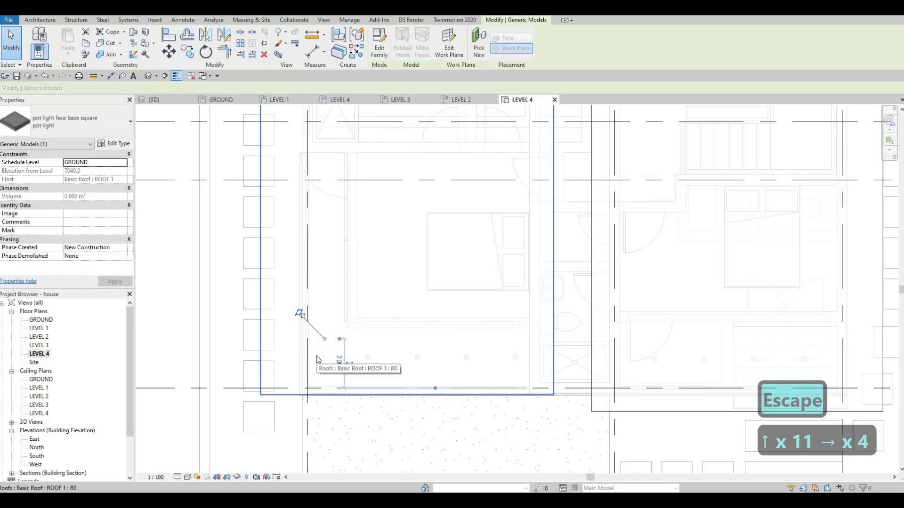
key("Up")
key("Up")
key("Up")
key("Up")
key("Left")
key("Right")
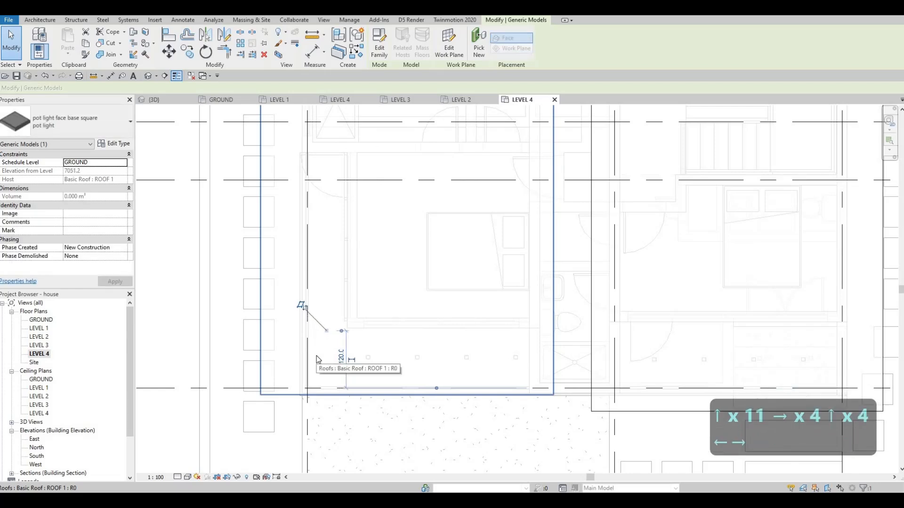
Step: Copy the moved pot light three times upward at 1000 mm spacing to form a column along the left side overhang
key("c")
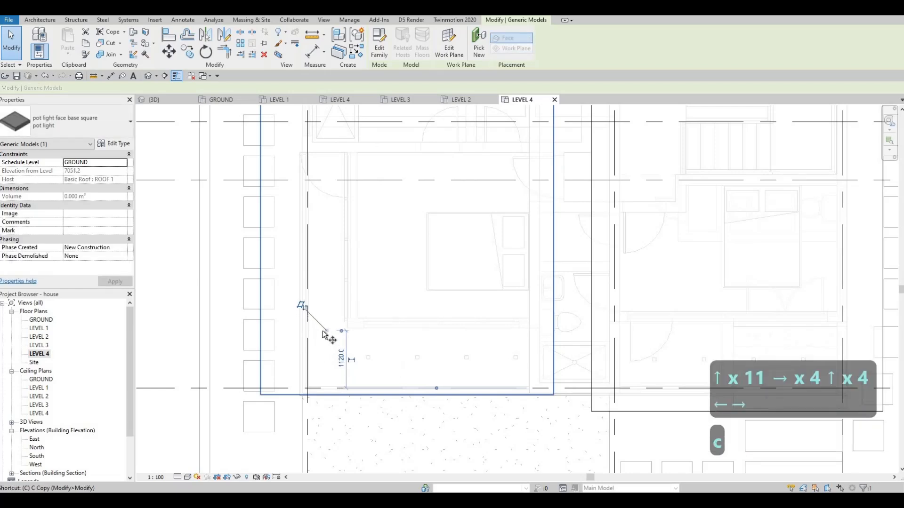
key("o")
left_click(326, 331)
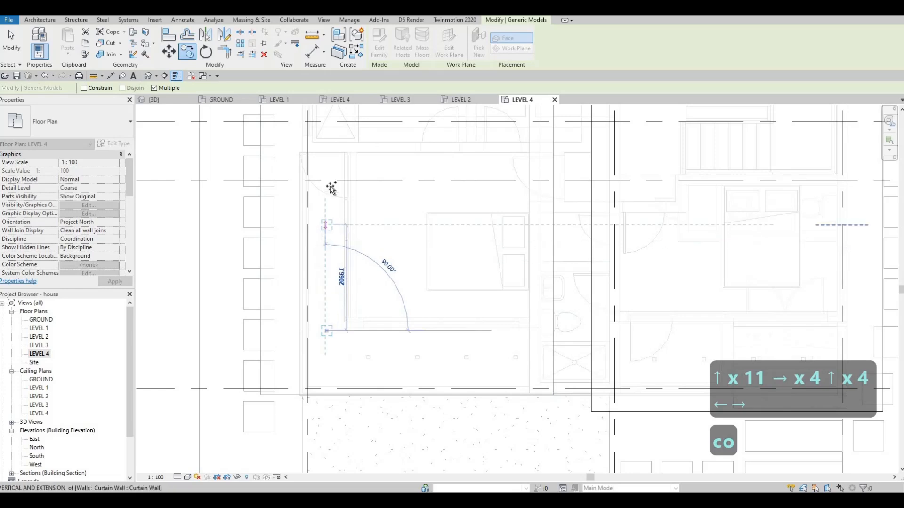
type("1000")
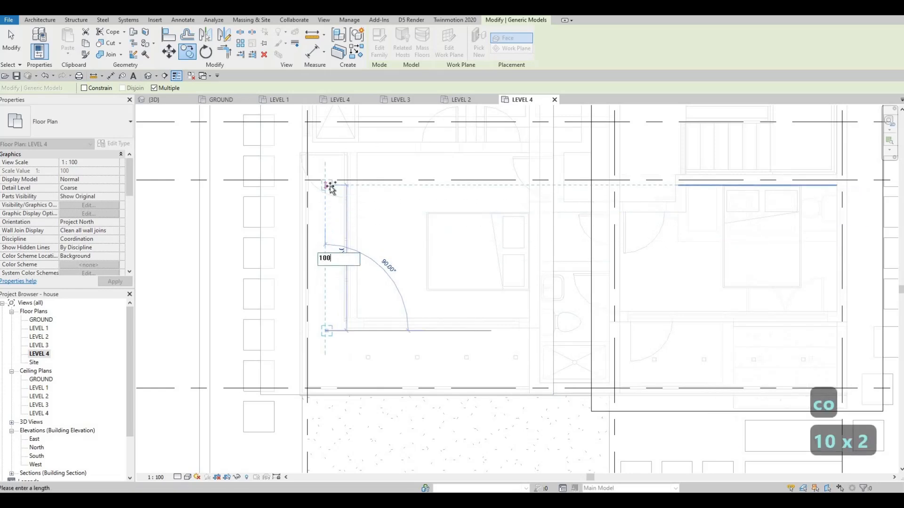
key("Return")
type("1000")
key("Return")
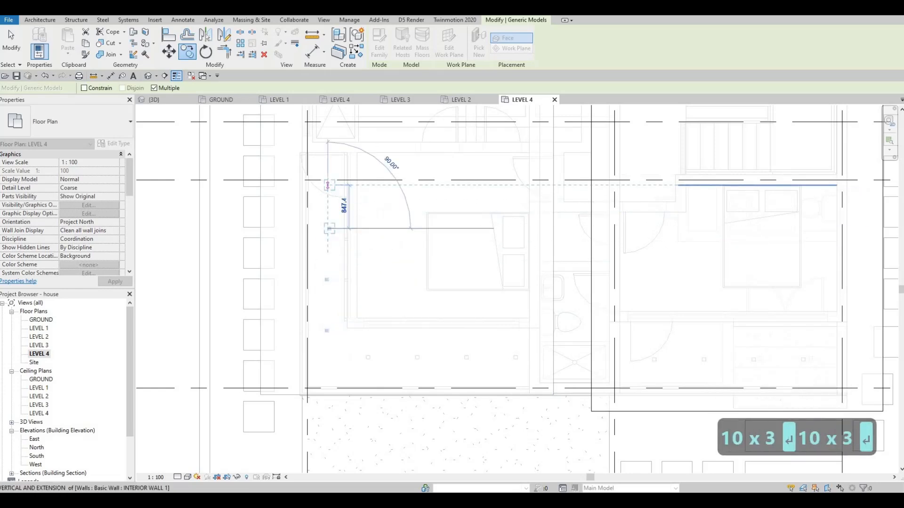
type("1")
key("Return")
key("Escape")
key("Escape")
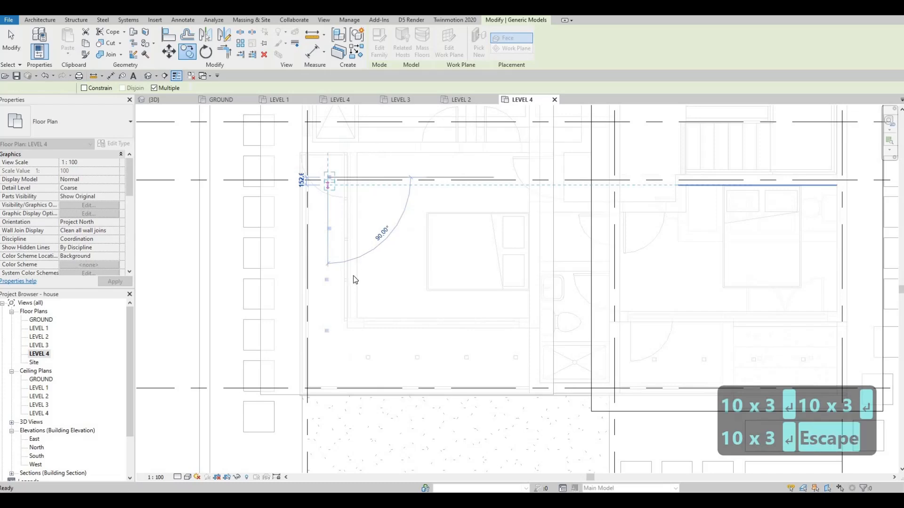
scroll(342, 212, "down", 2)
key("Escape")
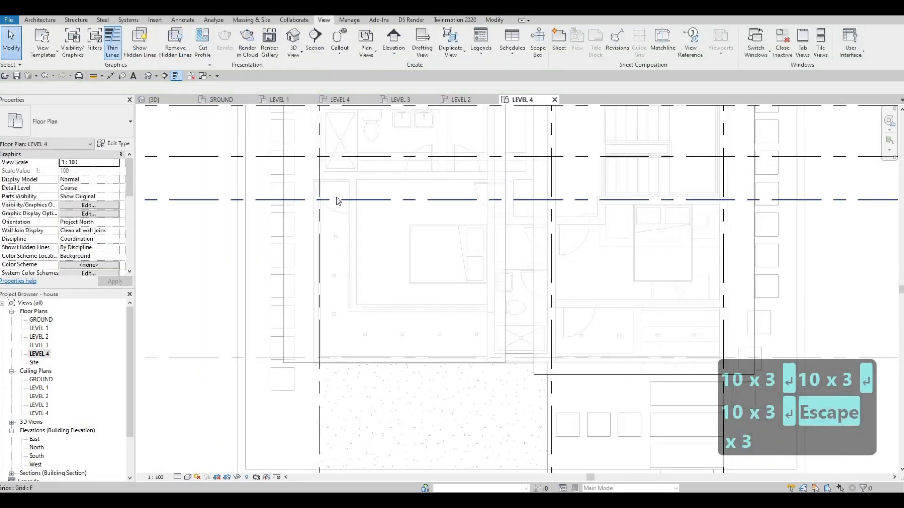
Step: Select all four pot lights in the left side column and nudge them one increment to the left
key("Tab")
left_click(336, 243)
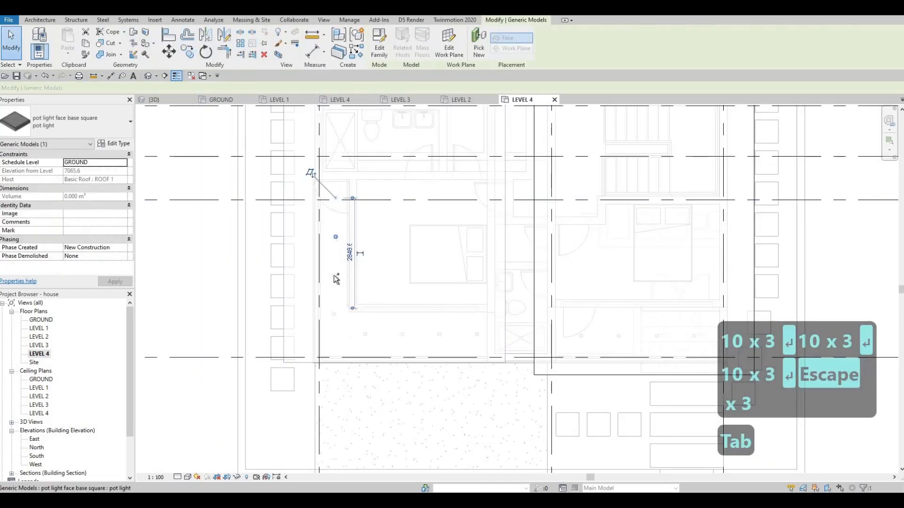
left_click(333, 315, "ctrl")
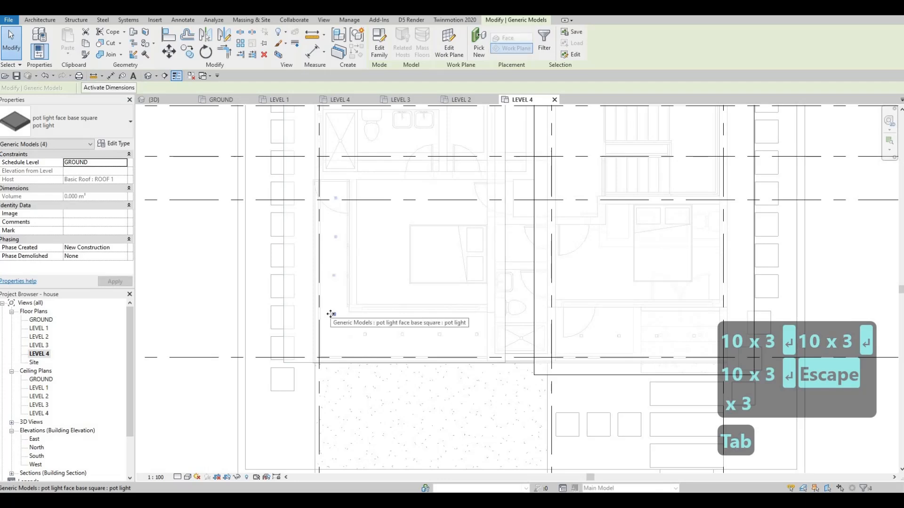
scroll(330, 314, "up", 2)
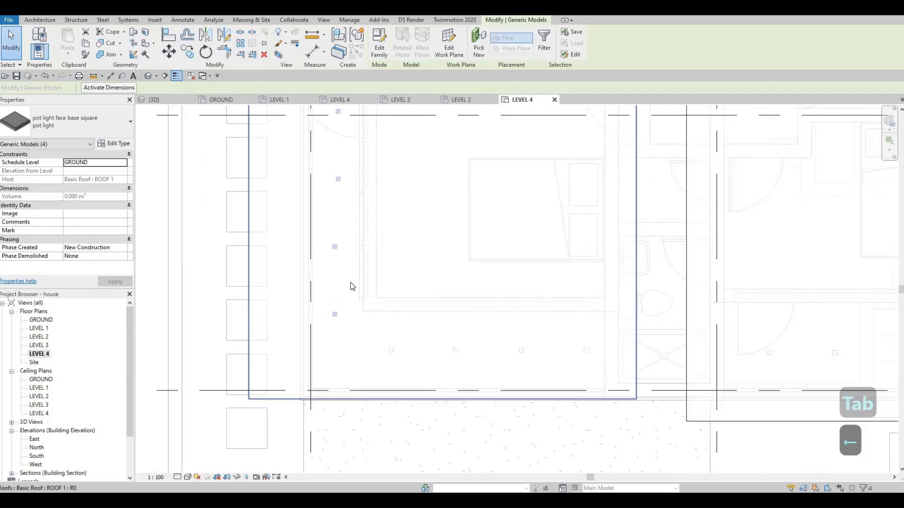
middle_click_drag(354, 259, 350, 281)
key("Escape")
Step: Align the upper pot lights of the left side column with the edge of the lower ones
scroll(350, 280, "up", 1)
key("a")
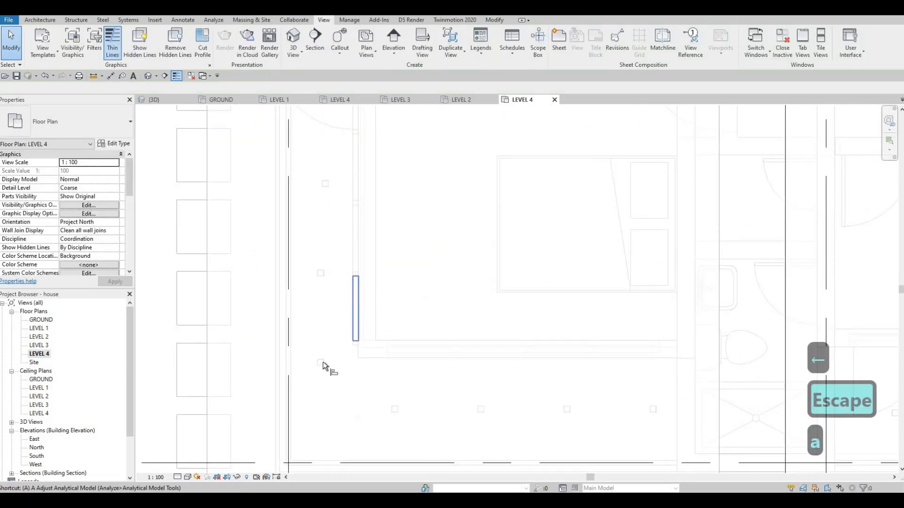
key("l")
left_click(321, 368)
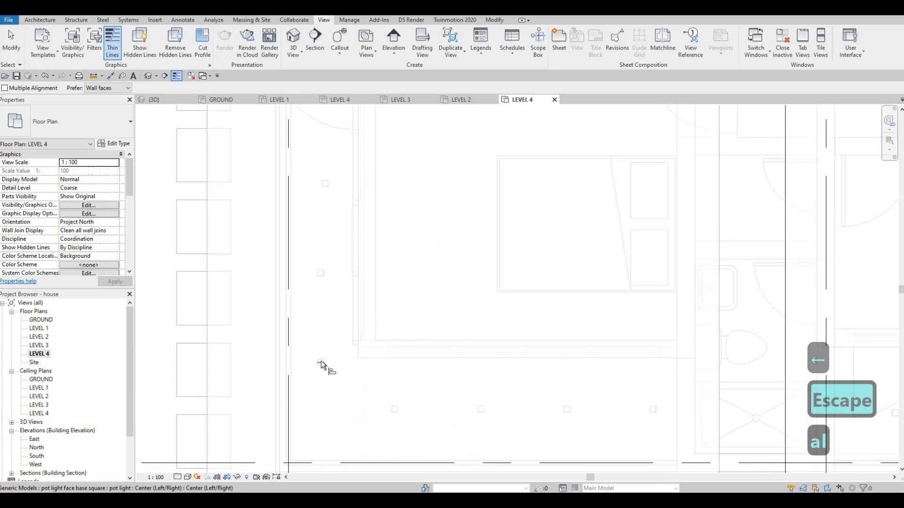
key("Tab")
key("Tab")
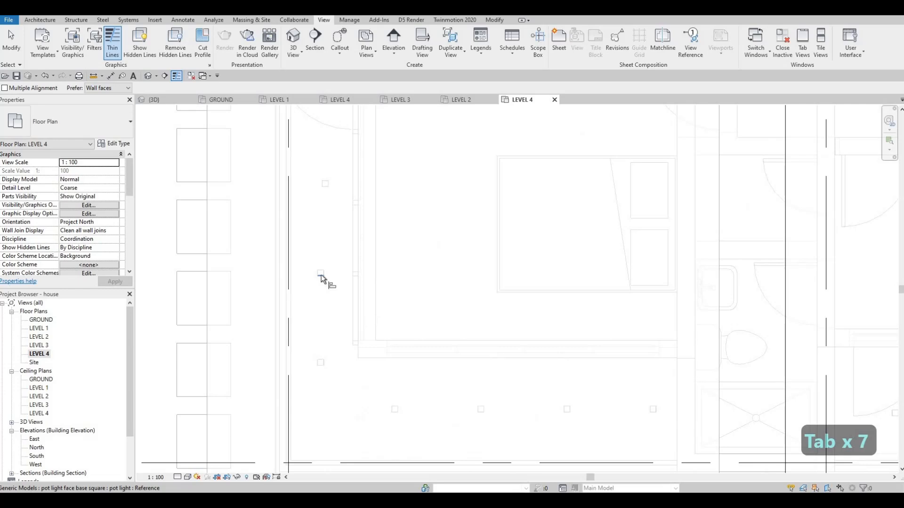
scroll(321, 279, "up", 2)
key("Tab")
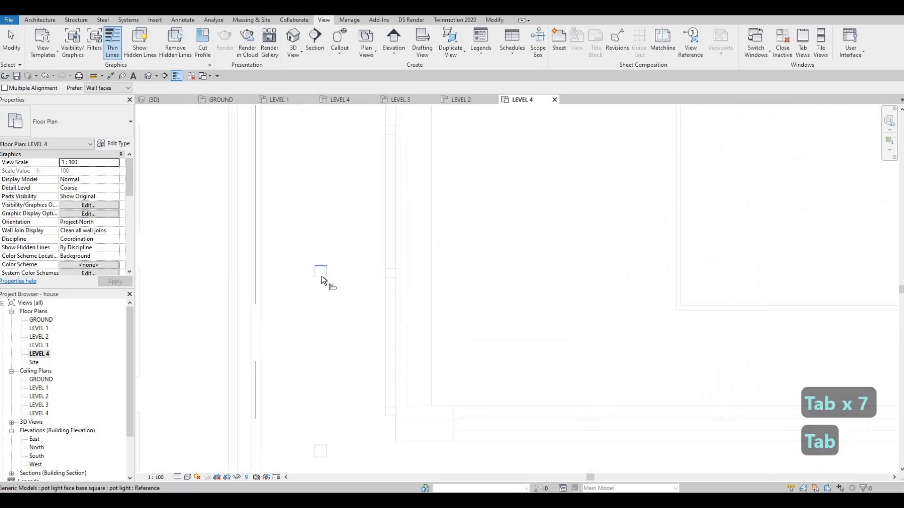
key("Tab")
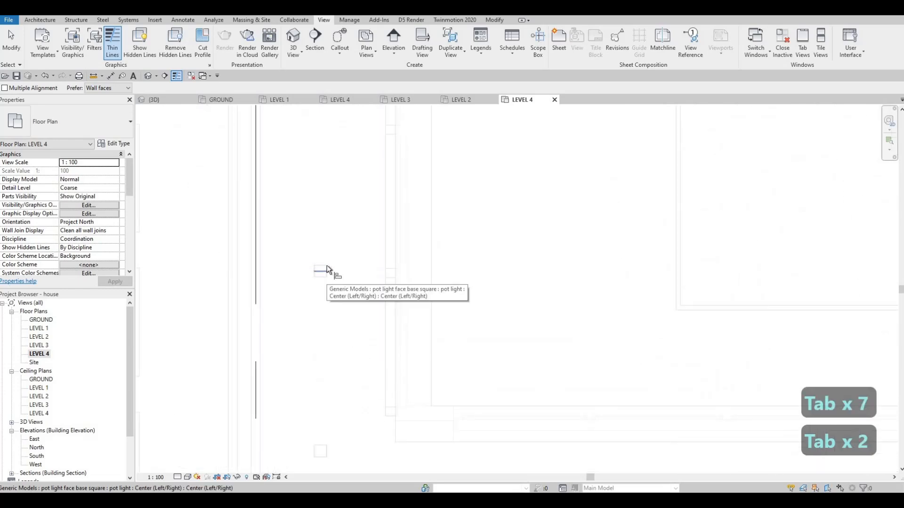
key("Tab")
key("Tab")
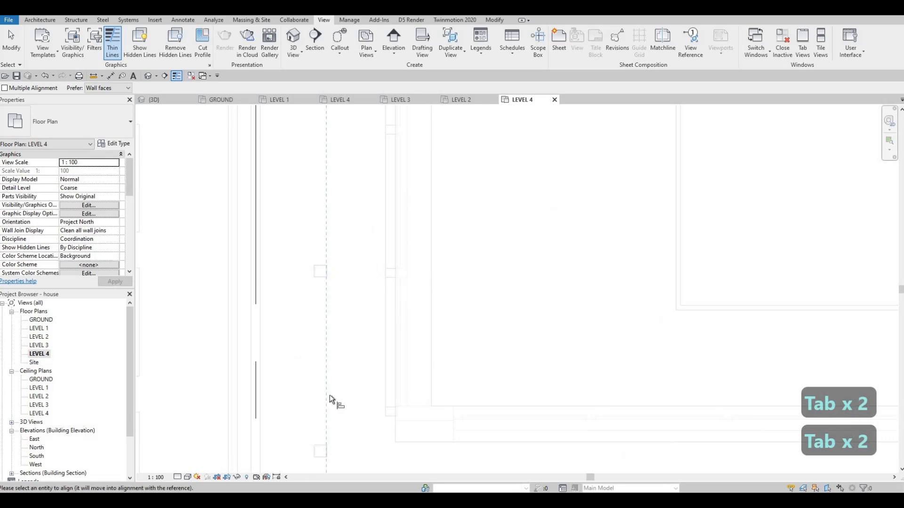
middle_click_drag(340, 111, 315, 385)
scroll(314, 376, "down", 1)
left_click(313, 372)
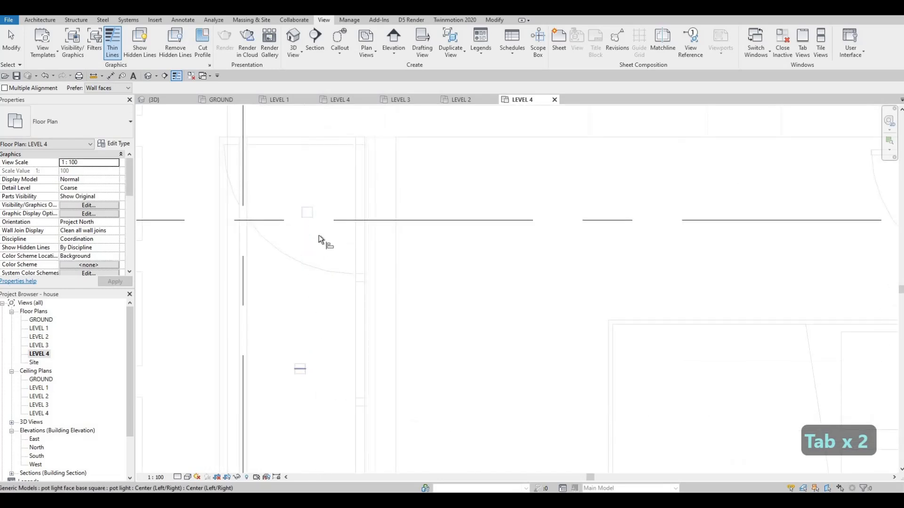
key("Tab")
key("Tab")
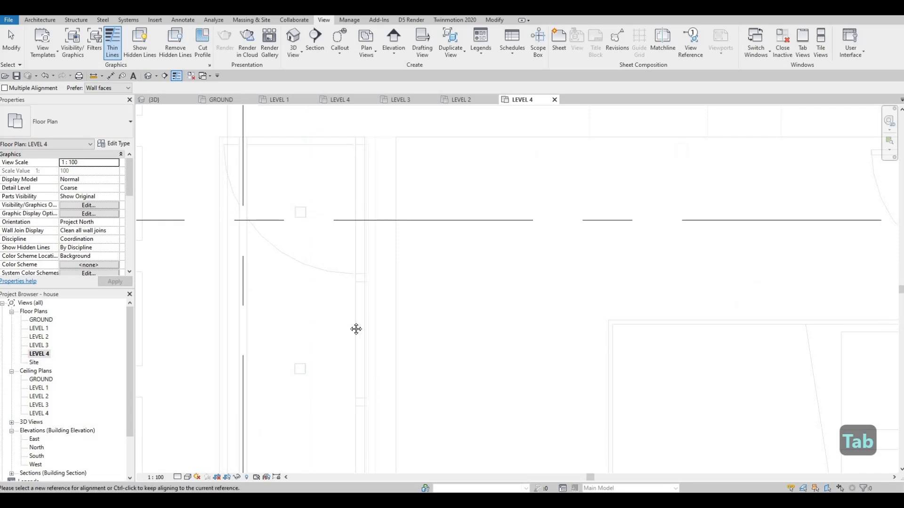
key("Escape")
scroll(357, 329, "down", 3)
scroll(293, 323, "up", 2)
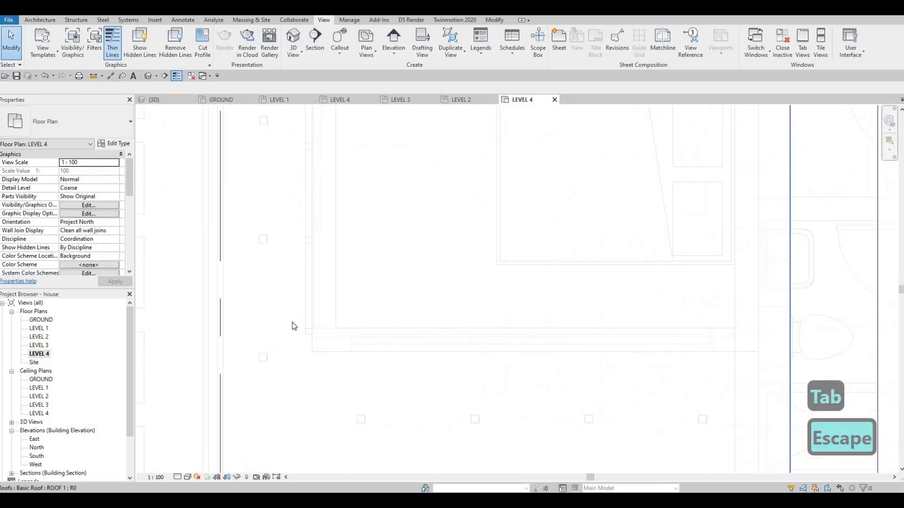
Step: Copy the pot light under the left rear roof overhang three times to the left at 1000 mm spacing
scroll(359, 298, "down", 4)
key("Escape")
middle_click_drag(375, 383, 324, 201)
scroll(324, 202, "up", 4)
left_click(320, 203)
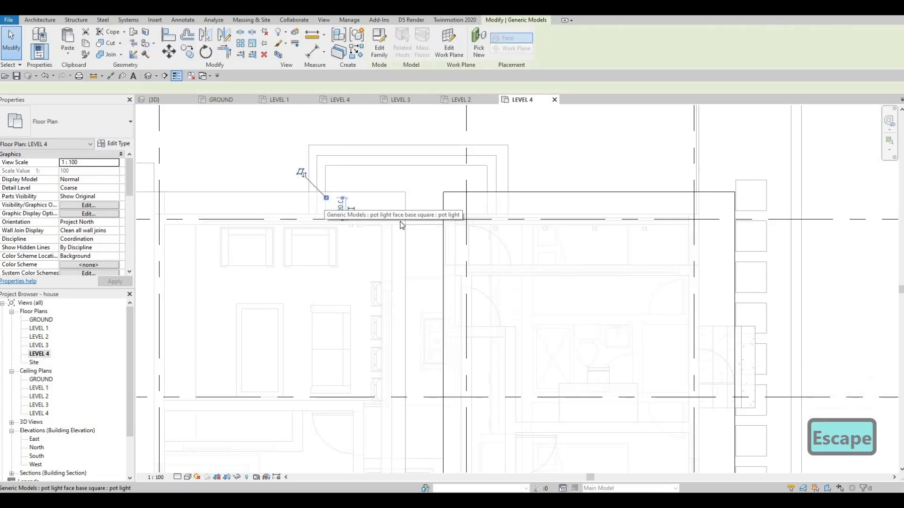
scroll(397, 226, "up", 2)
scroll(401, 223, "down", 3)
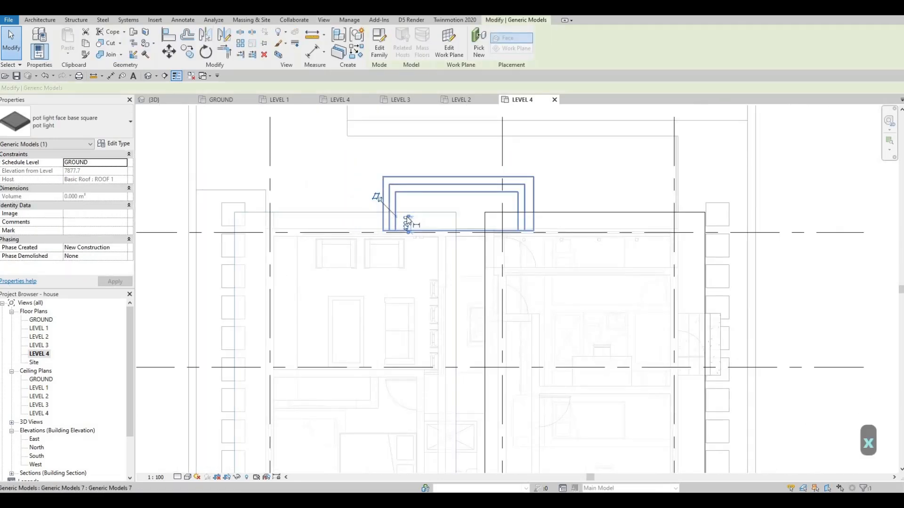
key("Escape")
key("Escape")
left_click(395, 218)
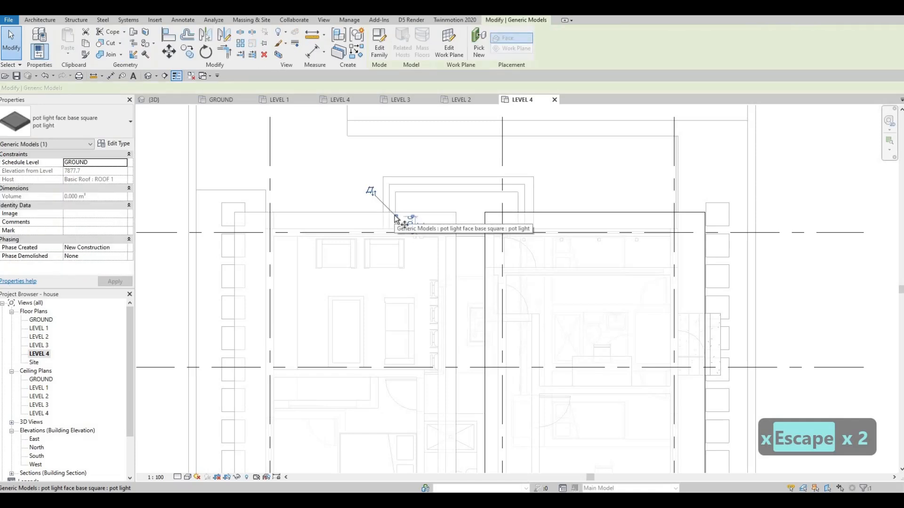
key("c")
key("o")
scroll(399, 221, "up", 2)
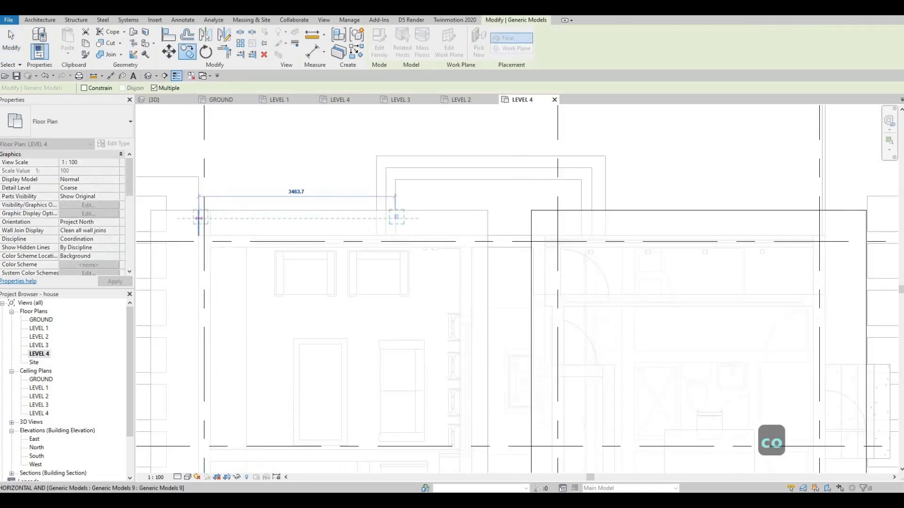
type("1000")
key("Return")
type("100")
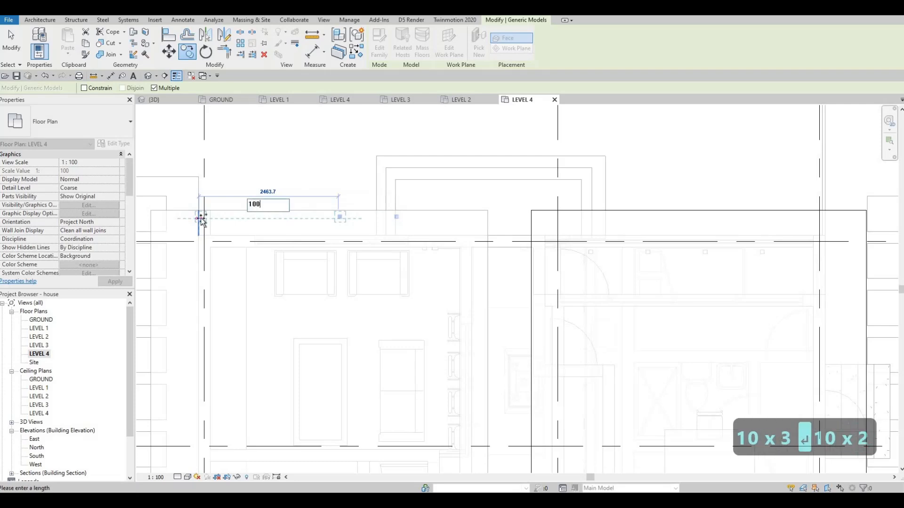
type("0")
key("Return")
type("1000")
key("Return")
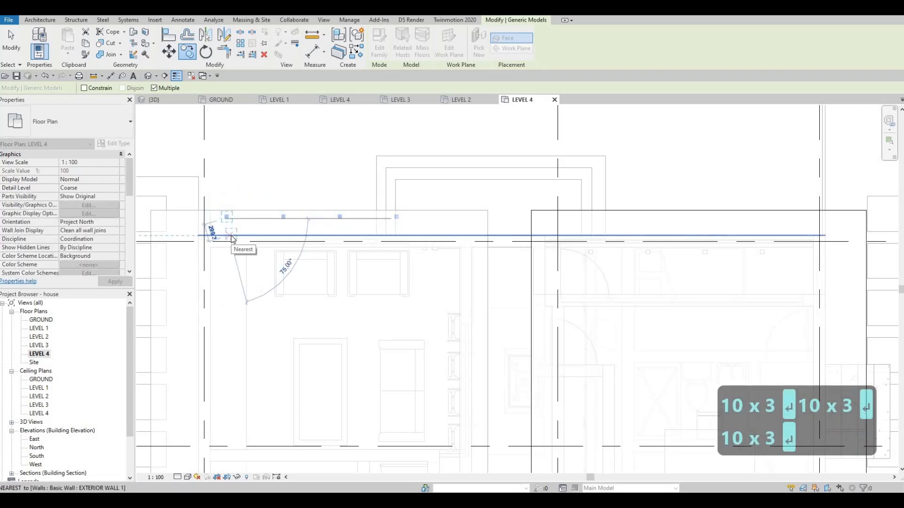
key("Escape")
key("Down")
key("Down")
key("Down")
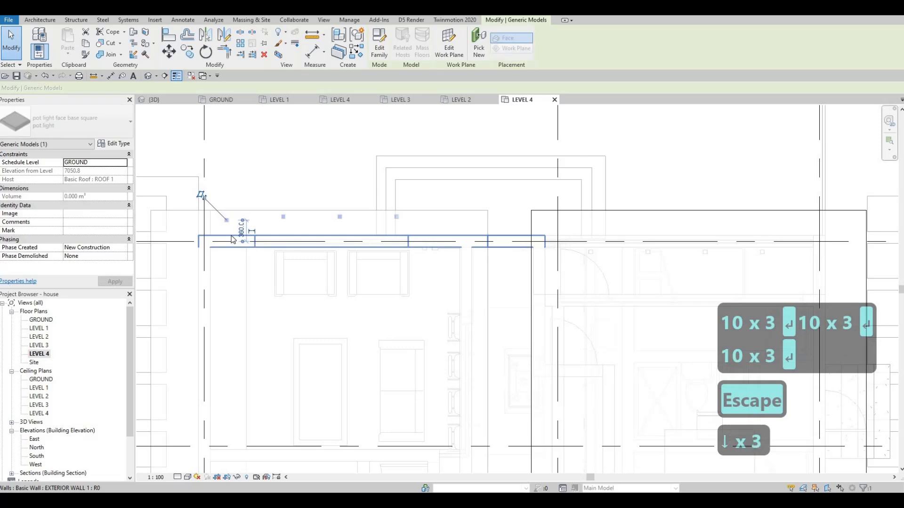
key("ctrl+z")
key("ctrl+z")
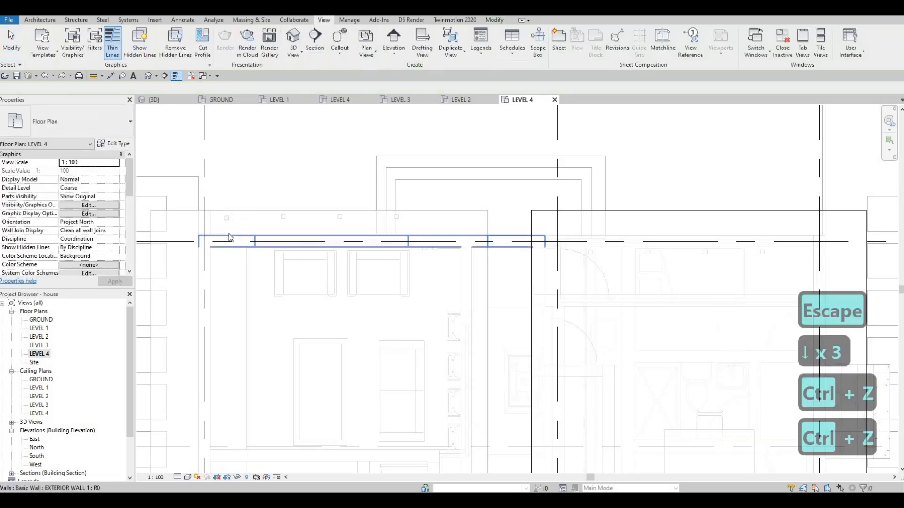
key("ctrl+z")
key("Escape")
Step: Select all four pot lights under the left rear overhang and nudge the row four increments down
left_click(226, 217, "ctrl")
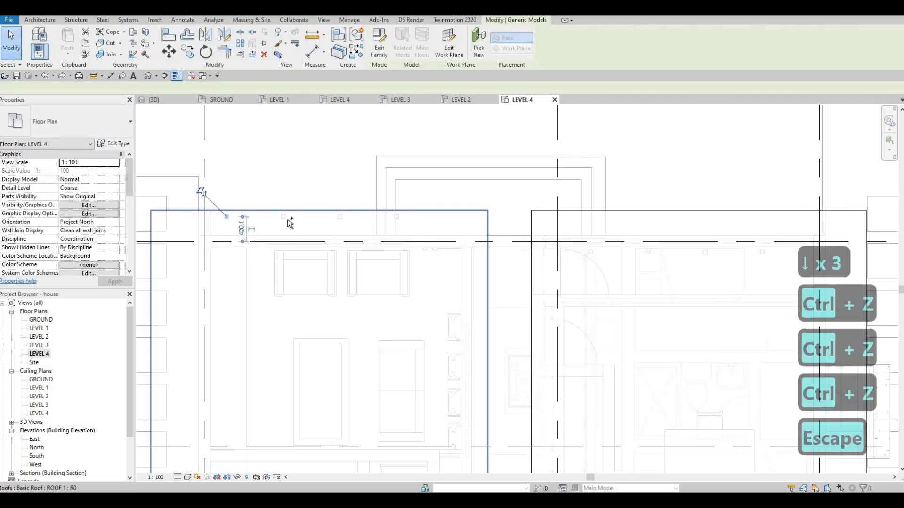
left_click(283, 218, "ctrl")
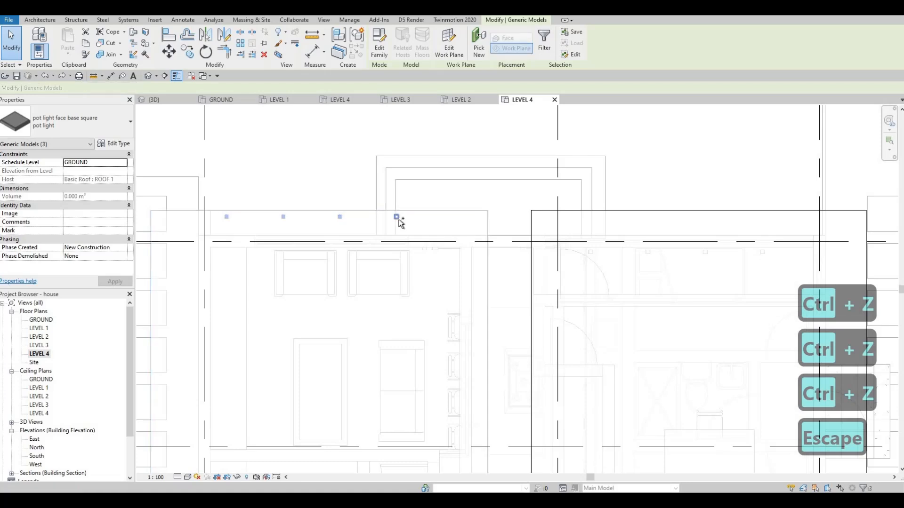
left_click(398, 219, "ctrl")
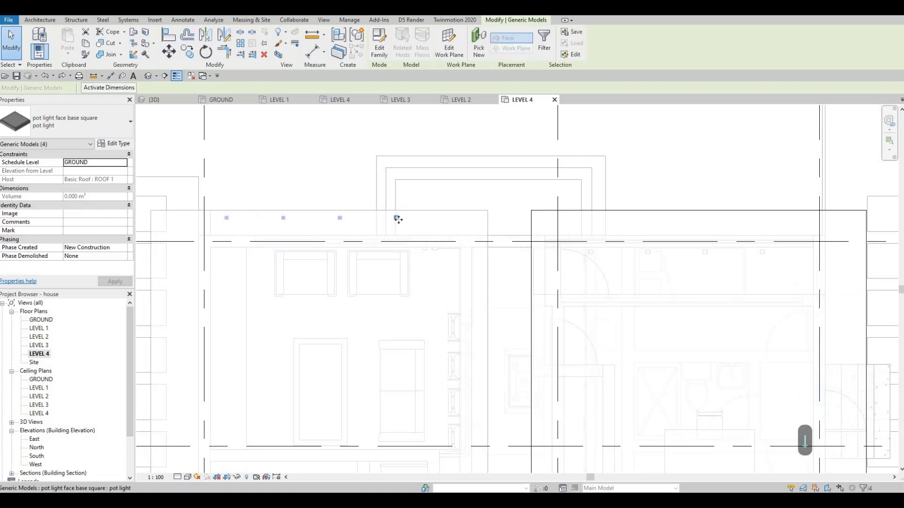
key("Down")
key("Down")
key("Down")
key("Down")
key("Escape")
key("Escape")
scroll(306, 221, "up", 2)
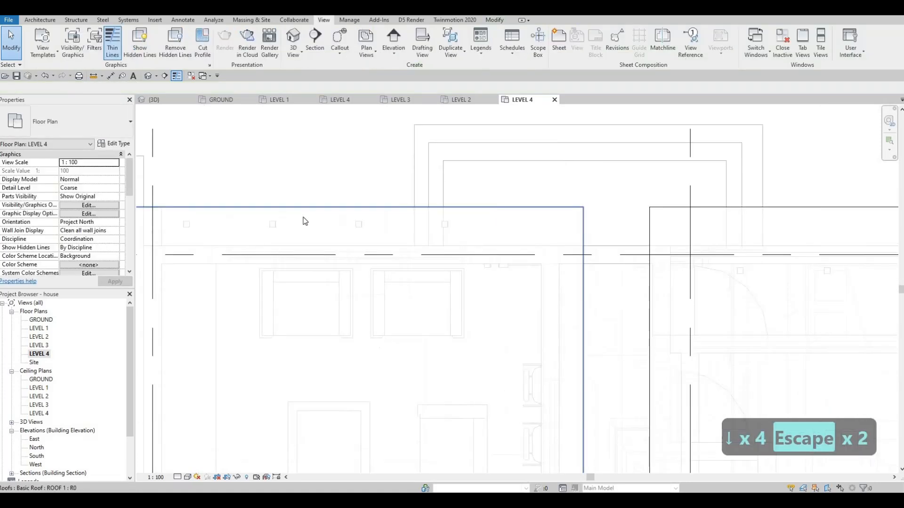
key("a")
key("l")
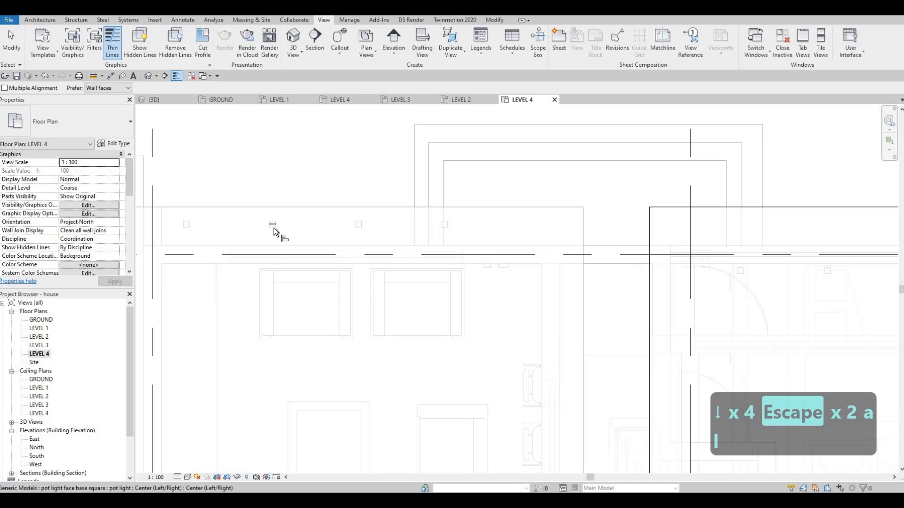
left_click(274, 229)
key("Escape")
key("Escape")
scroll(195, 111, "down", 4)
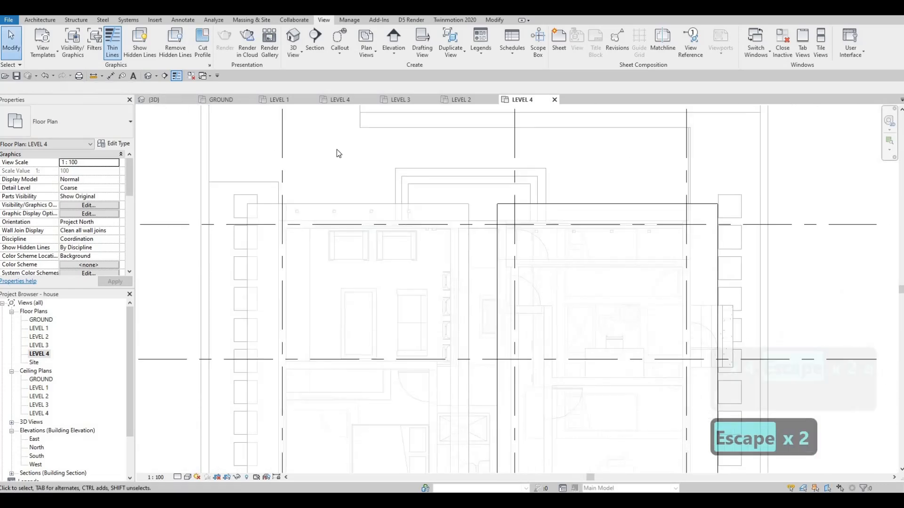
scroll(390, 188, "down", 2)
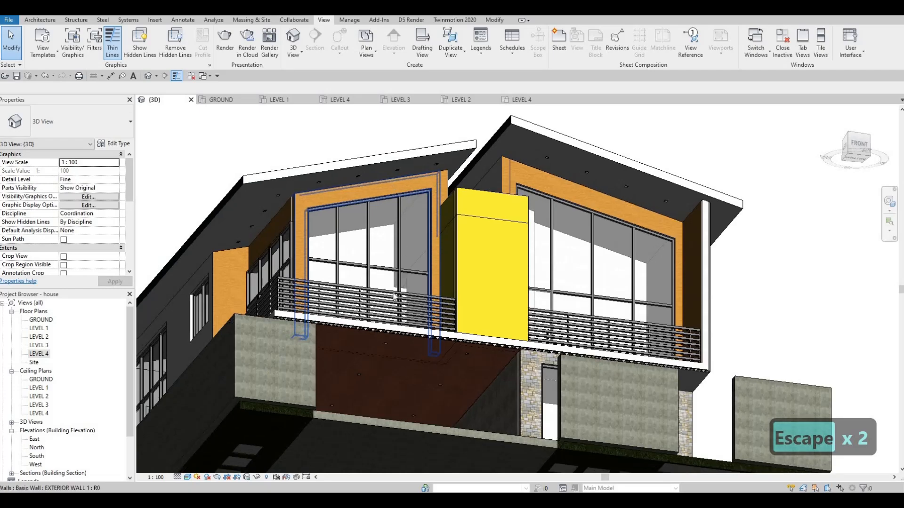
Step: Examine the pot light rows under both rear roof overhangs in the 3D view
middle_click_drag(394, 293, 343, 193, "shift")
scroll(522, 262, "up", 3)
scroll(522, 262, "down", 2)
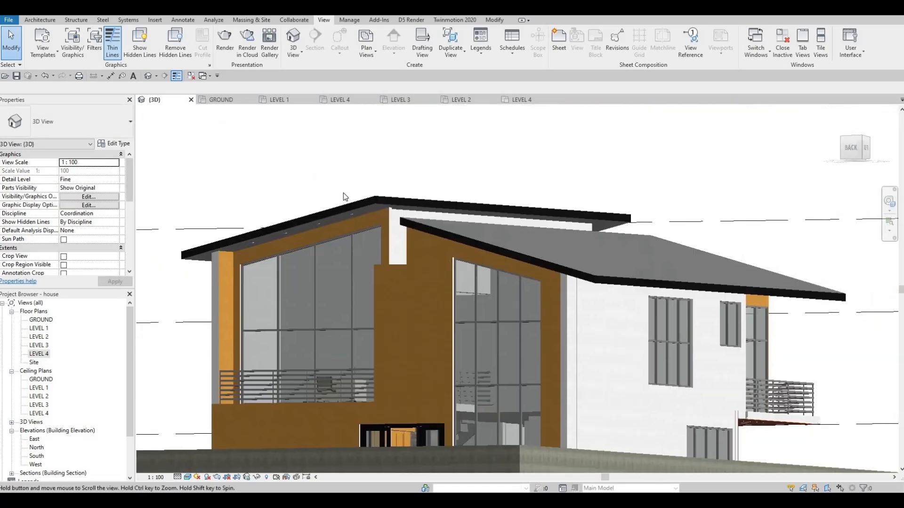
scroll(343, 186, "up", 2)
scroll(344, 235, "up", 2)
scroll(520, 224, "down", 1)
middle_click_drag(645, 199, 301, 114, "shift")
scroll(401, 194, "up", 2)
scroll(353, 137, "down", 1)
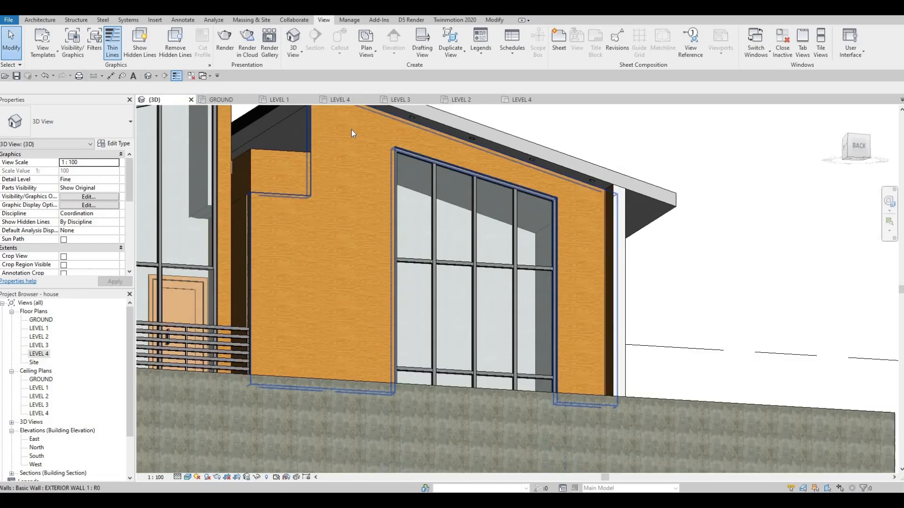
middle_click_drag(353, 133, 366, 184)
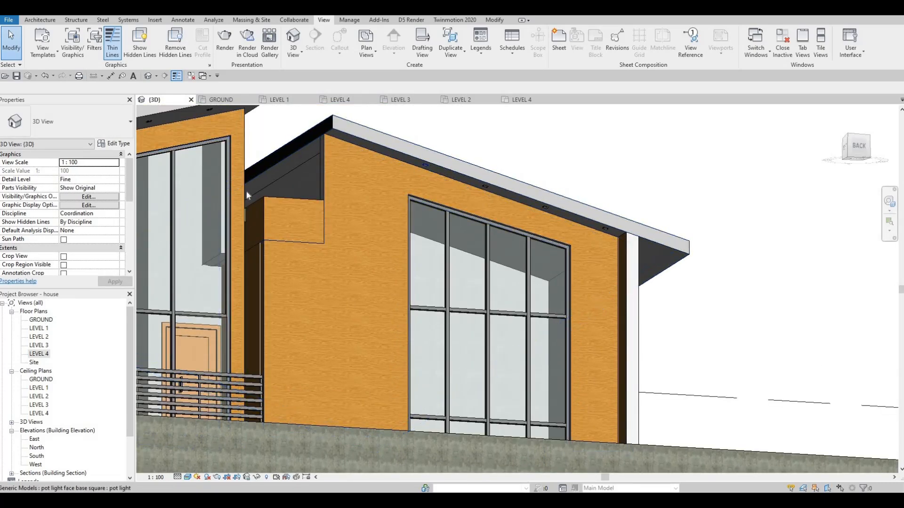
Step: In the LEVEL 4 floor plan, copy the rightmost pot light under the left rear roof overhang 1000 mm to the right
double_click(38, 354)
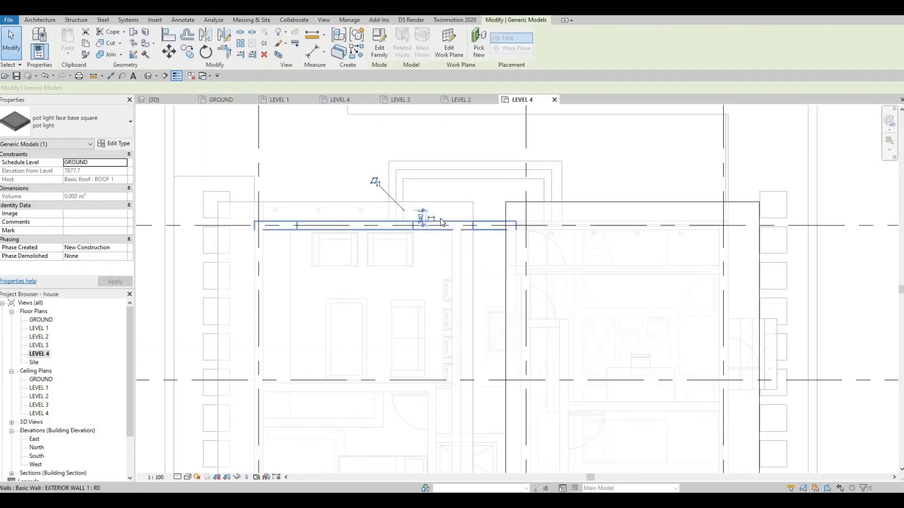
key("c")
key("o")
scroll(400, 211, "up", 3)
left_click(371, 210)
scroll(379, 210, "up", 2)
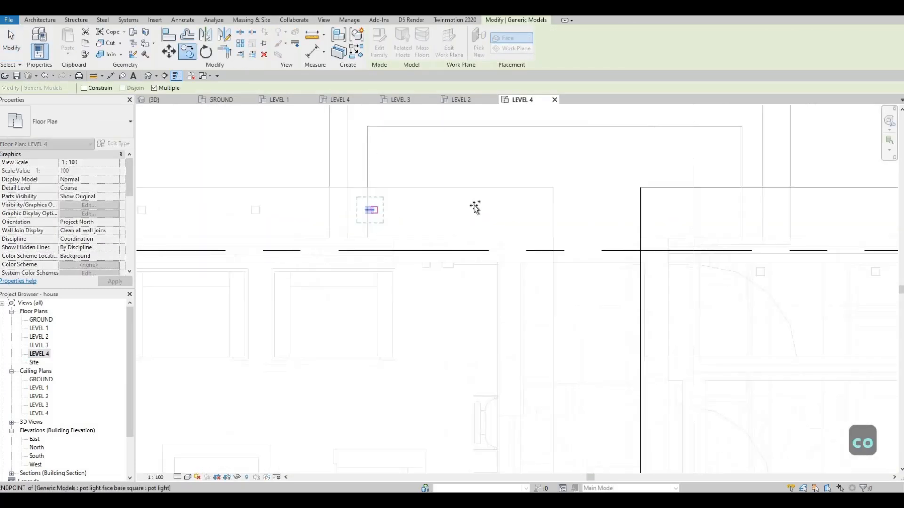
left_click(484, 211)
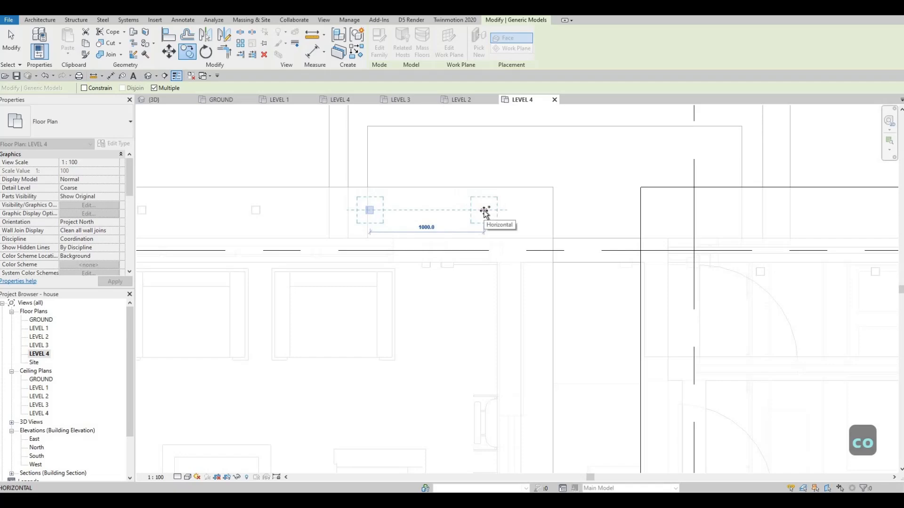
type("1000")
key("Return")
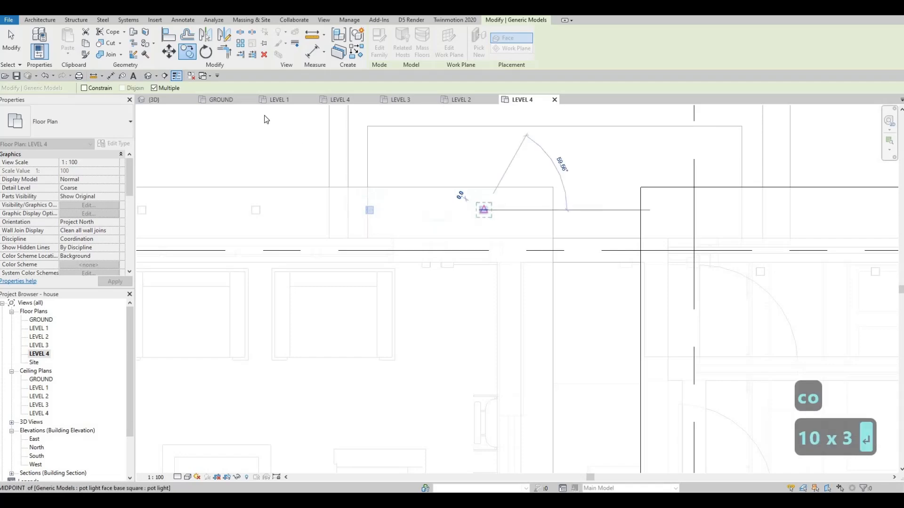
key("Escape")
key("Escape")
Step: Check the extended rear pot light row in the 3D view, and review the house from the rear, side and front
left_click(162, 103)
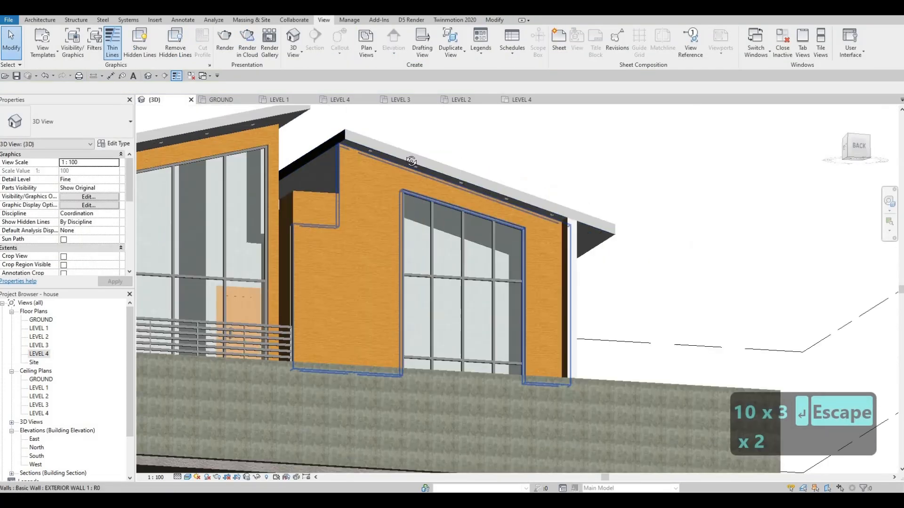
middle_click_drag(582, 147, 669, 156, "shift")
middle_click_drag(388, 181, 632, 157, "shift")
middle_click_drag(734, 193, 371, 159, "shift")
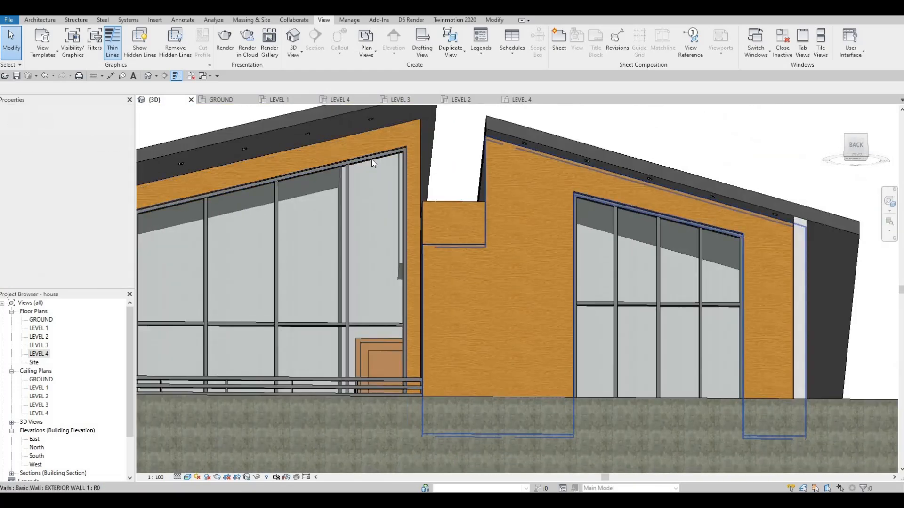
scroll(430, 179, "down", 3)
middle_click_drag(431, 179, 545, 318, "shift")
middle_click_drag(530, 261, 470, 336, "shift")
middle_click_drag(354, 281, 367, 300, "shift")
middle_click_drag(400, 261, 394, 330, "shift")
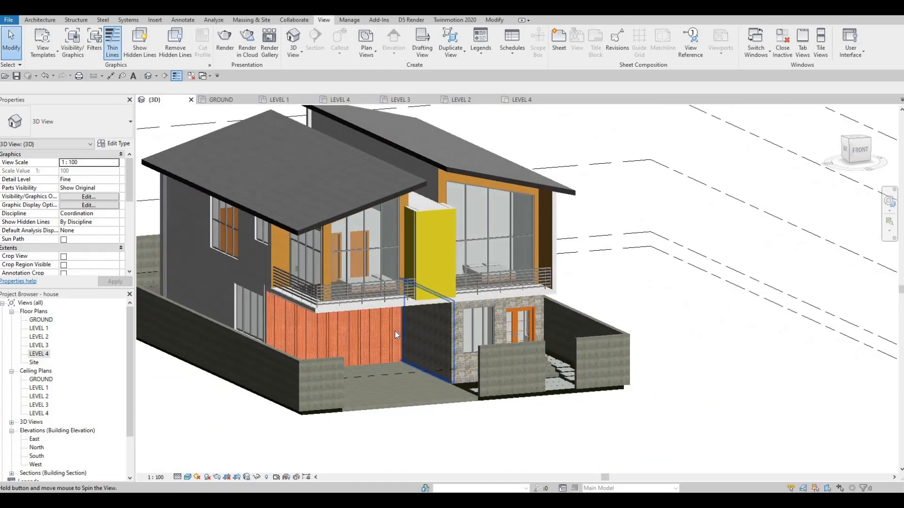
middle_click_drag(541, 346, 537, 374, "shift")
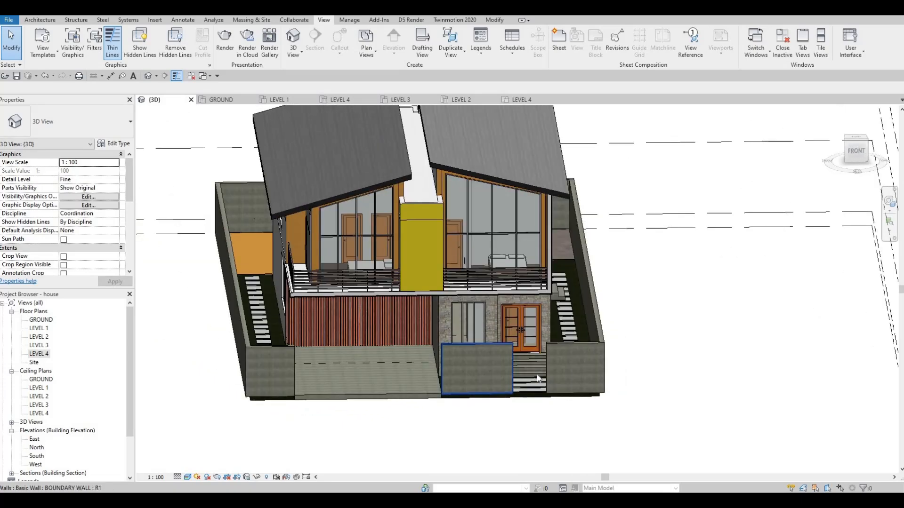
Step: Inspect the main entrance stairs up close in the 3D view
scroll(537, 374, "up", 5)
middle_click_drag(475, 461, 487, 319, "shift")
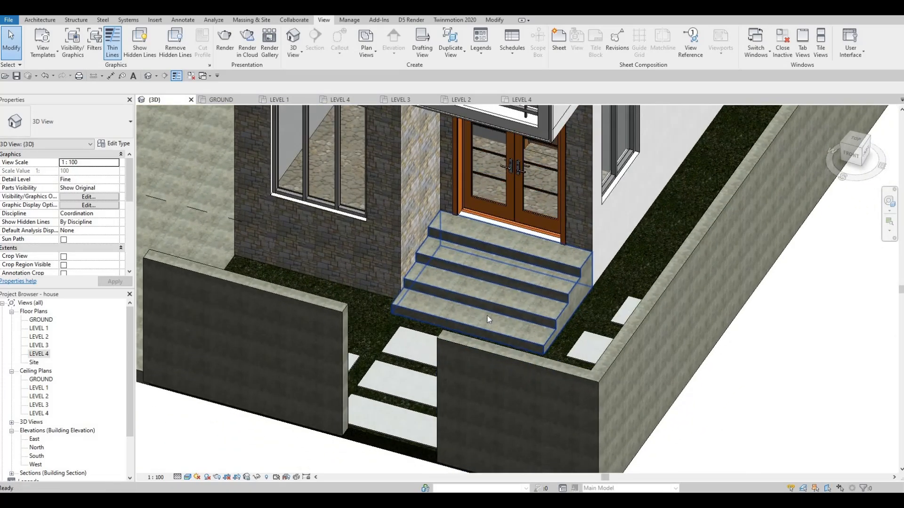
left_click(586, 269)
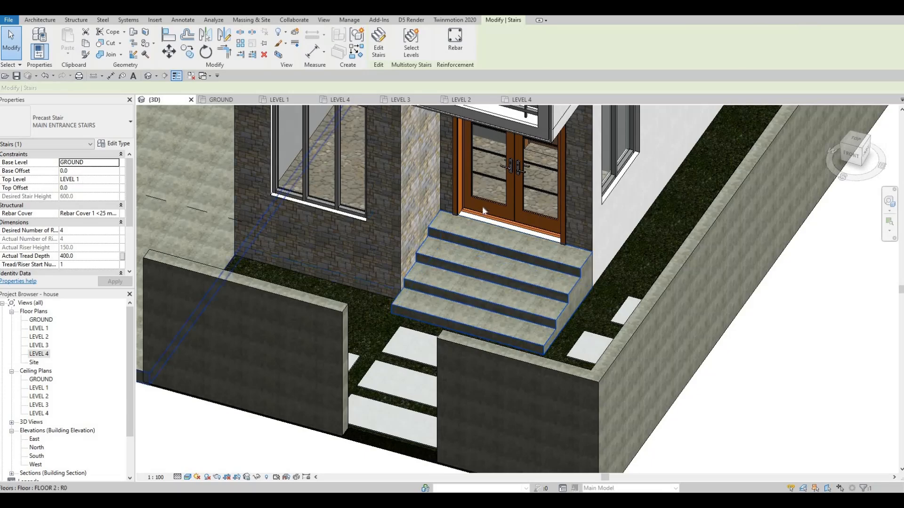
key("Escape")
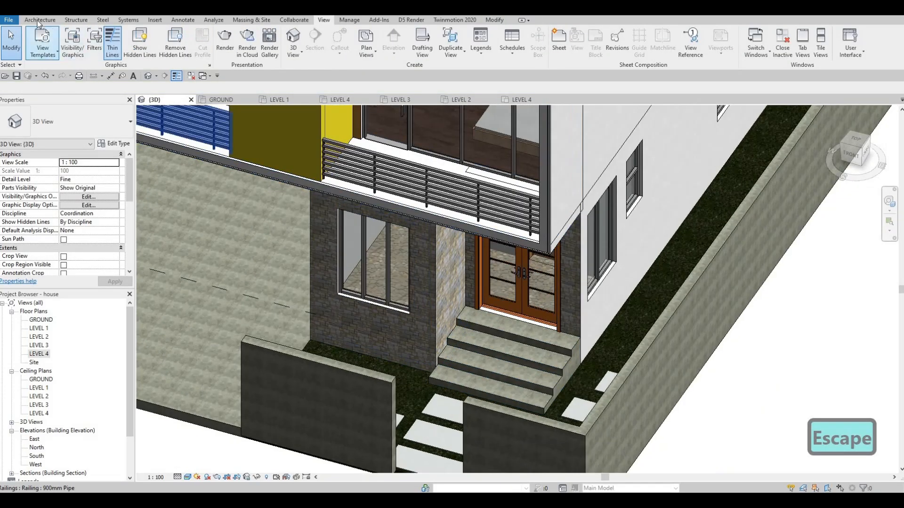
Step: Open the East building elevation
left_click(39, 20)
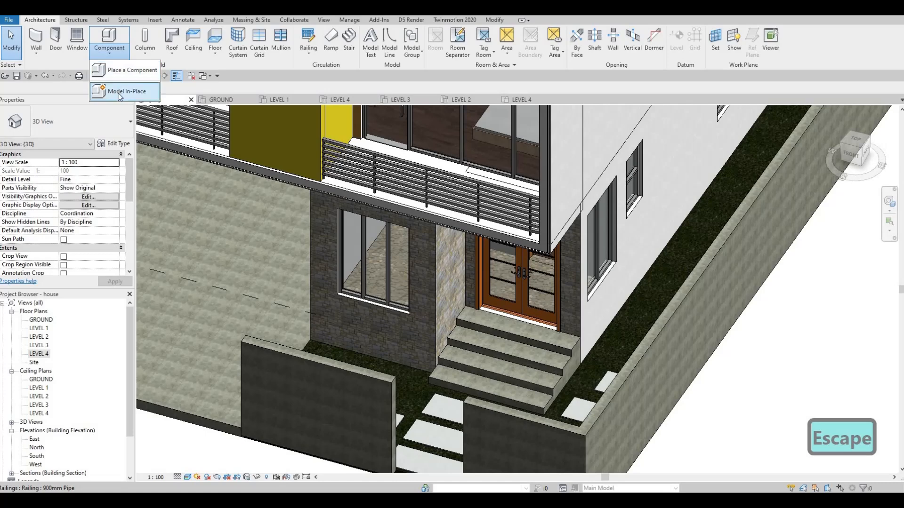
key("Escape")
middle_click_drag(408, 371, 453, 332, "shift")
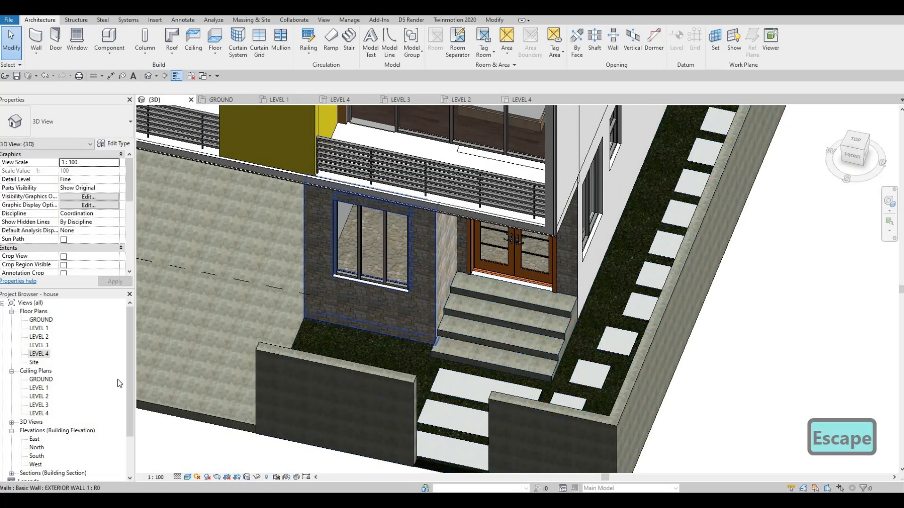
double_click(34, 440)
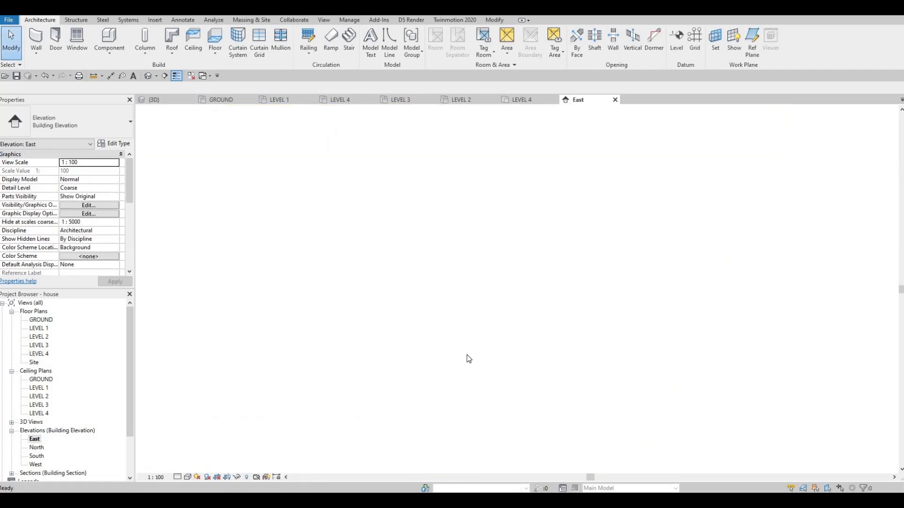
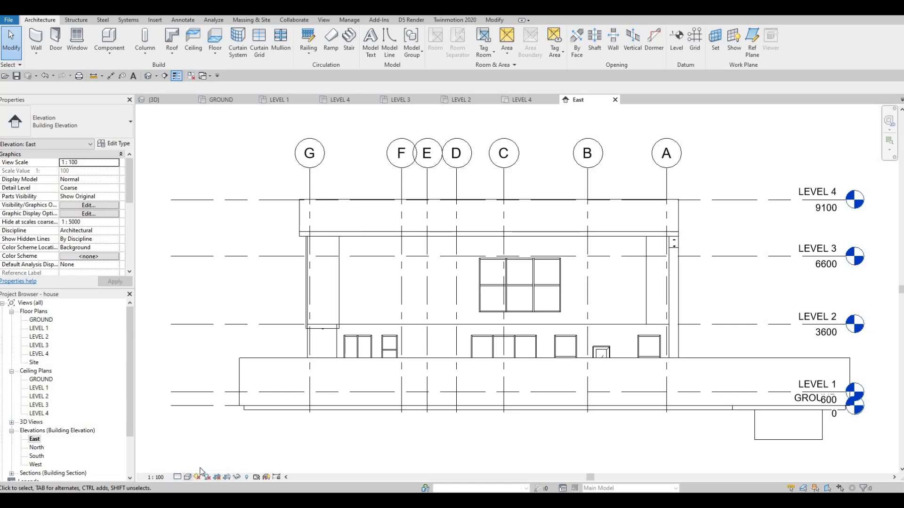
Step: Switch the East elevation's visual style to Wireframe so the entrance stair's outline shows through
left_click(187, 477)
left_click(218, 418)
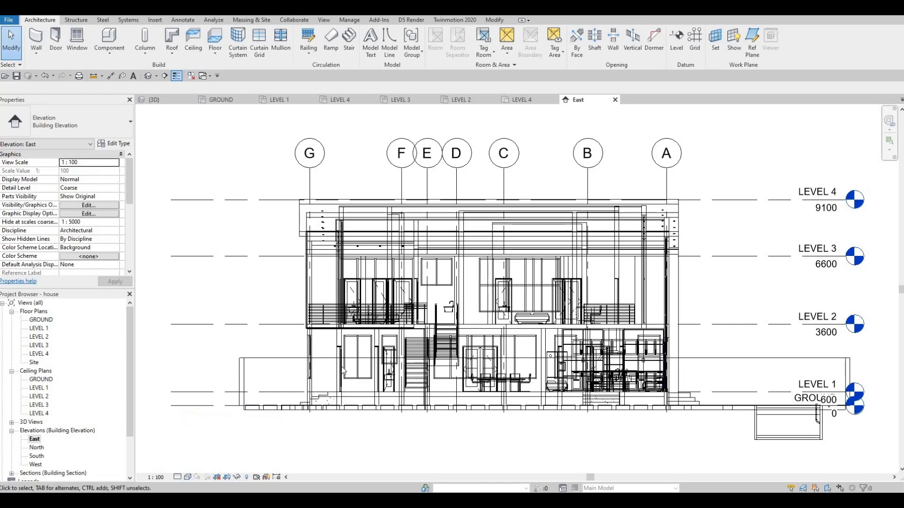
scroll(343, 371, "up", 3)
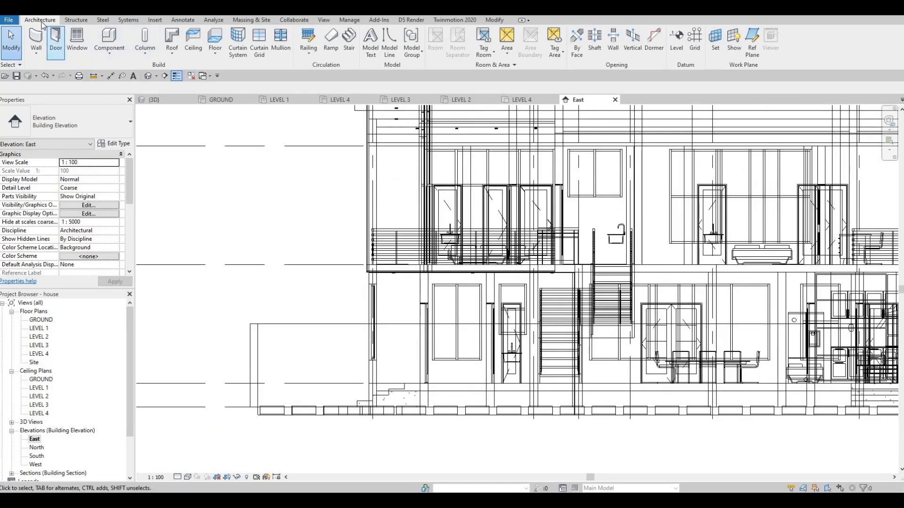
Step: Create a model in-place component in the Generic Models category, accepting the name Generic Models 11
left_click(109, 50)
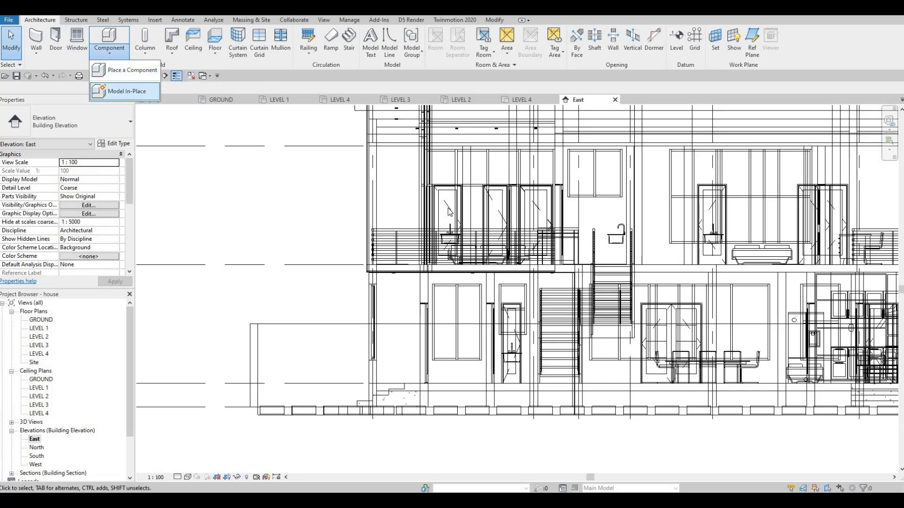
left_click(120, 90)
scroll(439, 213, "down", 2)
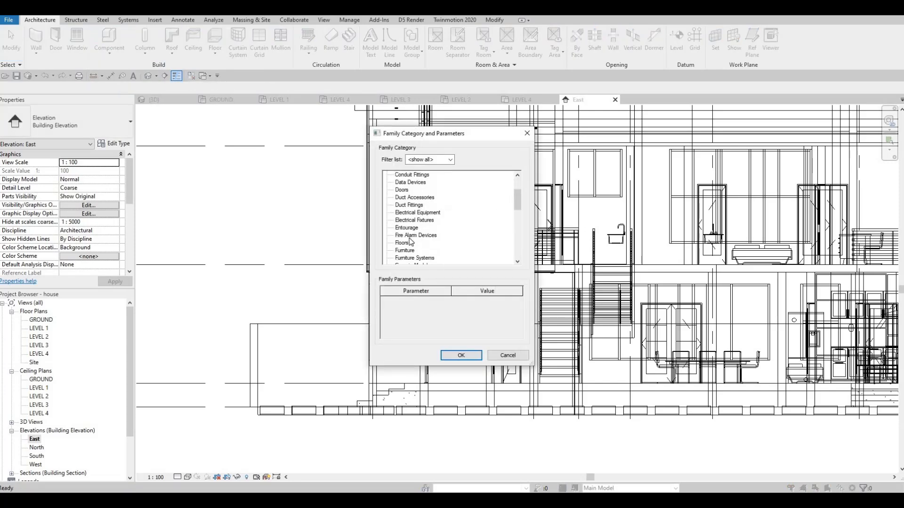
scroll(410, 242, "down", 1)
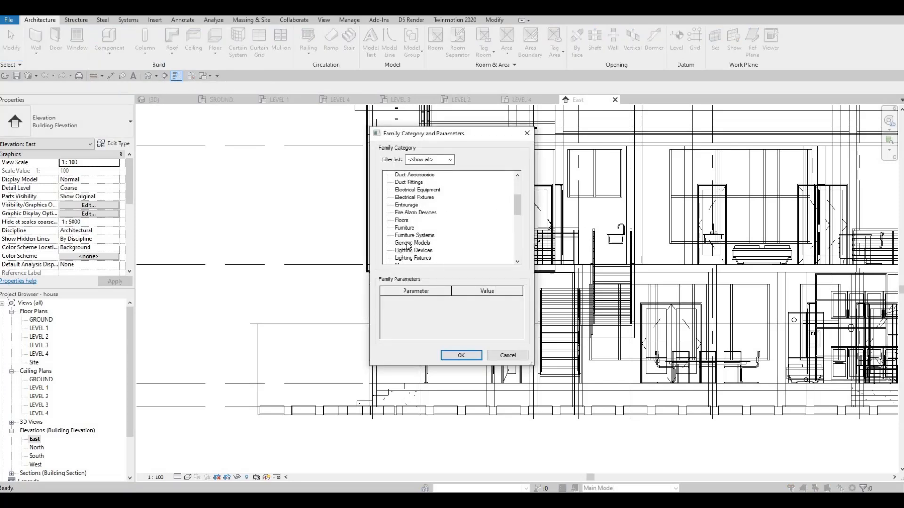
left_click(459, 356)
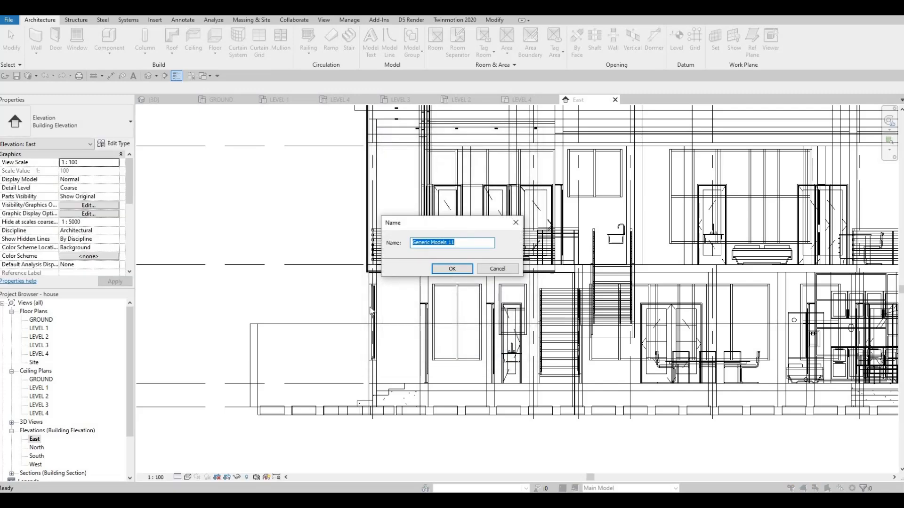
key("Return")
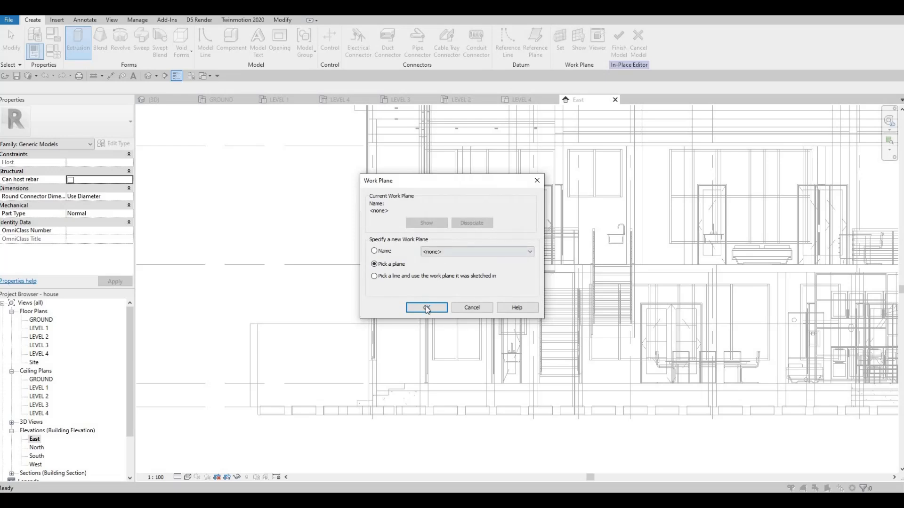
Step: Start an extrusion and pick the face of the ground-storey EXTERIOR WALL 1 beside the entrance stair as its work plane
key("Return")
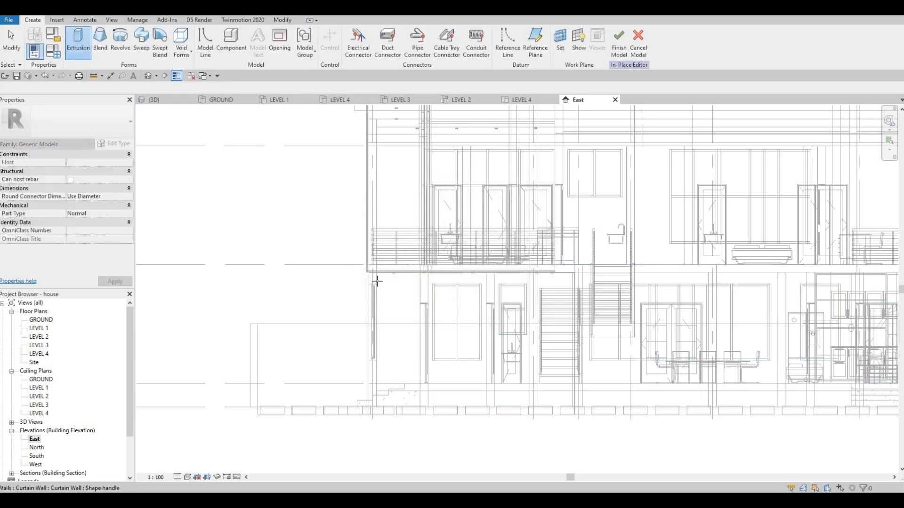
key("Tab")
key("Tab")
key("Tab")
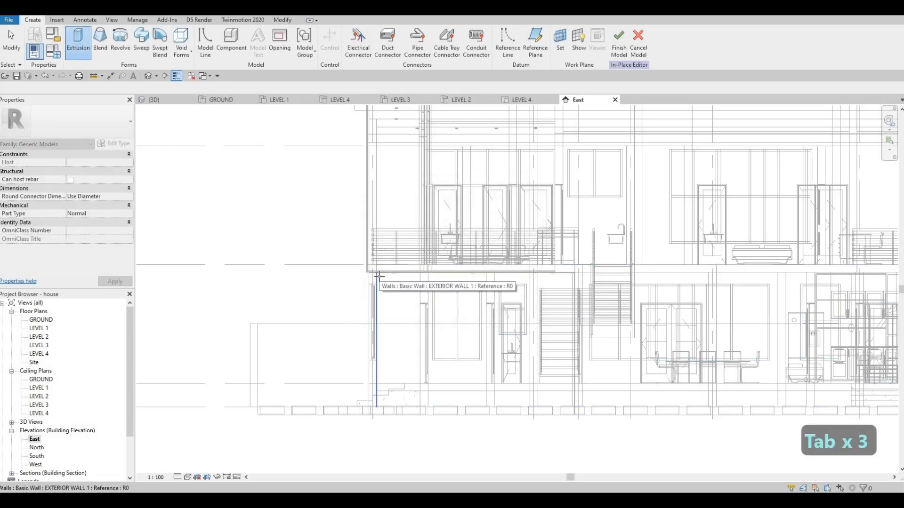
key("Tab")
key("Tab")
key("Tab")
key("Tab")
key("Tab")
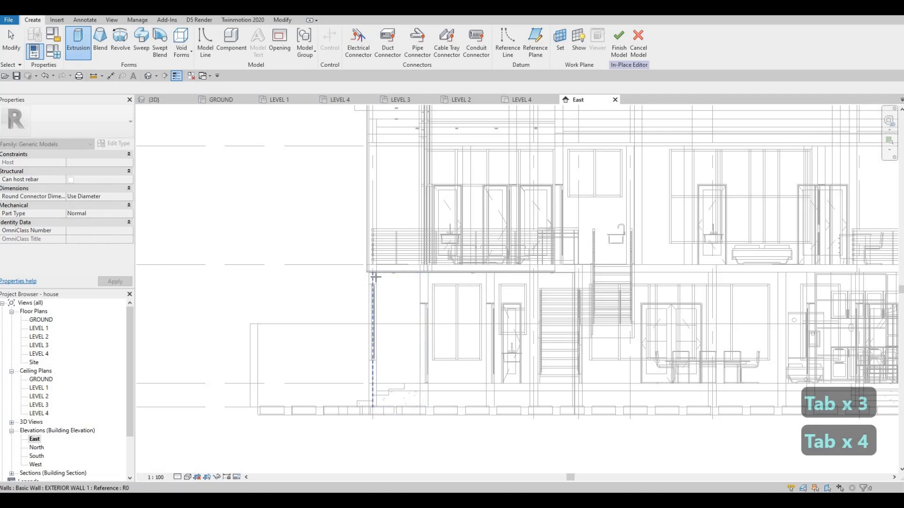
key("Tab")
key("Tab")
key("Tab")
key("Tab")
key("Tab")
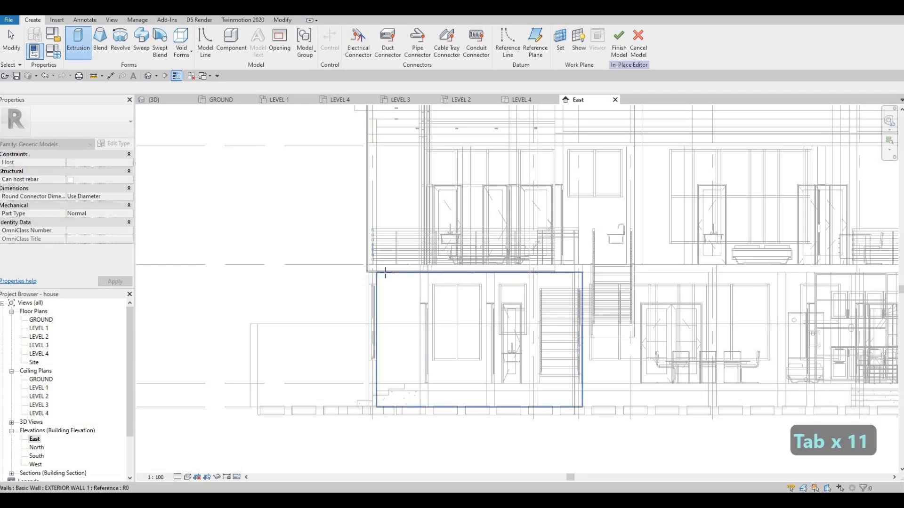
left_click(191, 226)
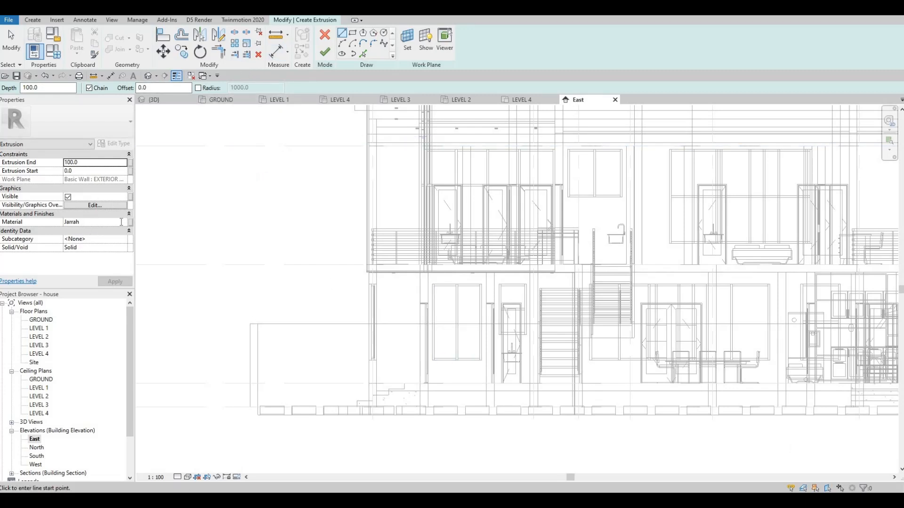
Step: Set the extrusion's material to Concrete, C50/60 from the AEC Materials concrete library
left_click(121, 221)
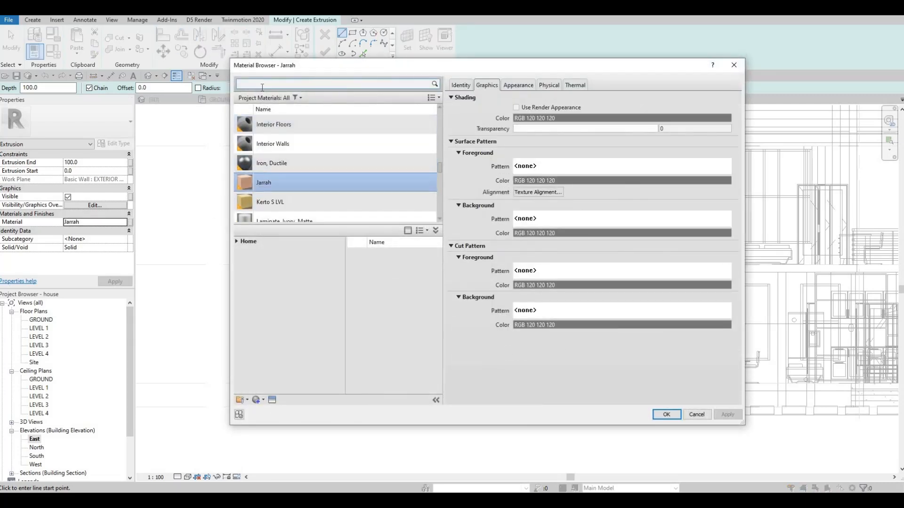
left_click(240, 241)
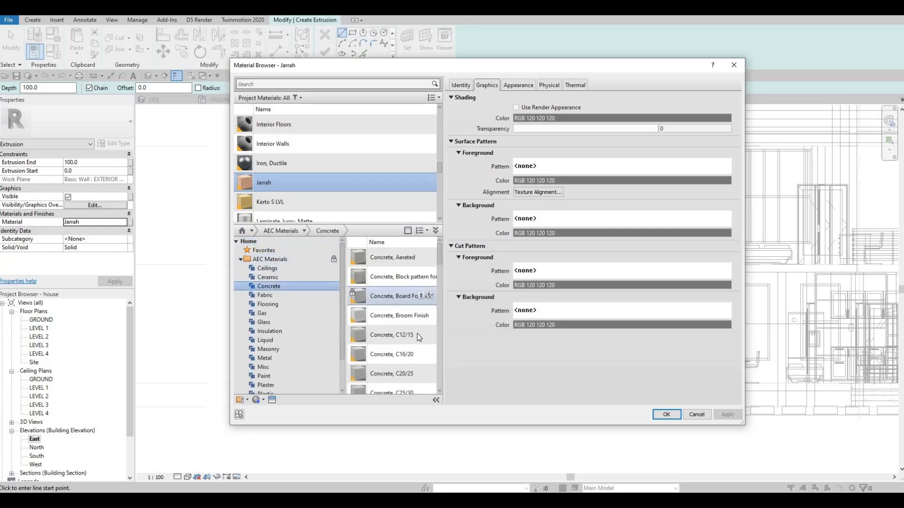
scroll(415, 325, "down", 3)
double_click(397, 322)
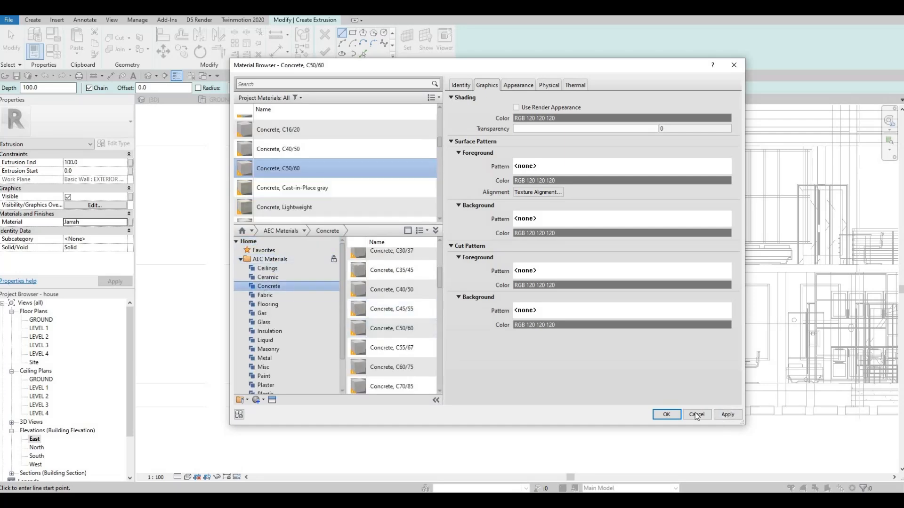
left_click(666, 415)
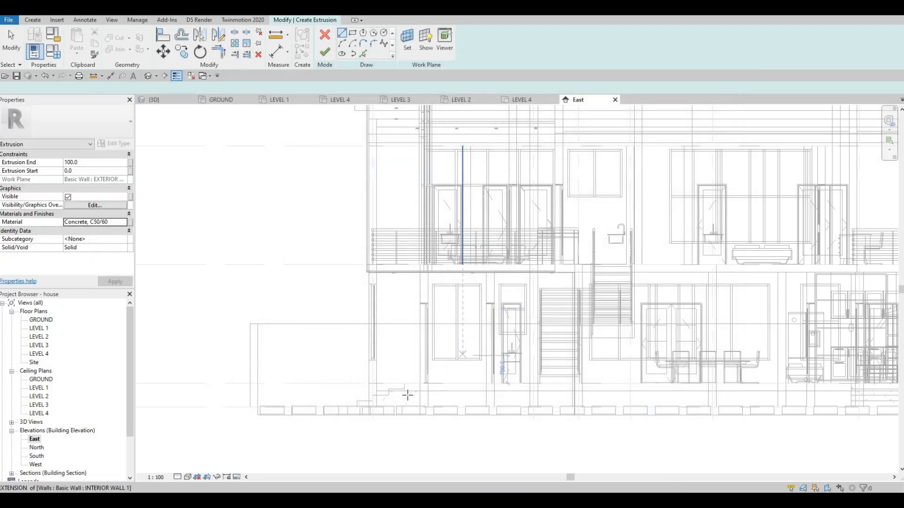
Step: Sketch a rectangle about 1580 by 580 mm enclosing the entrance stair, from the door base down to the ground slabs
scroll(408, 396, "up", 2)
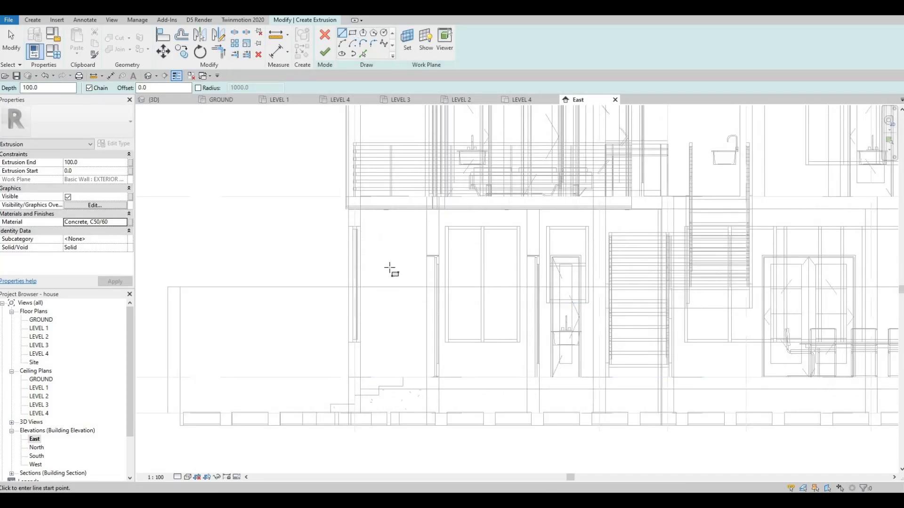
scroll(443, 404, "up", 2)
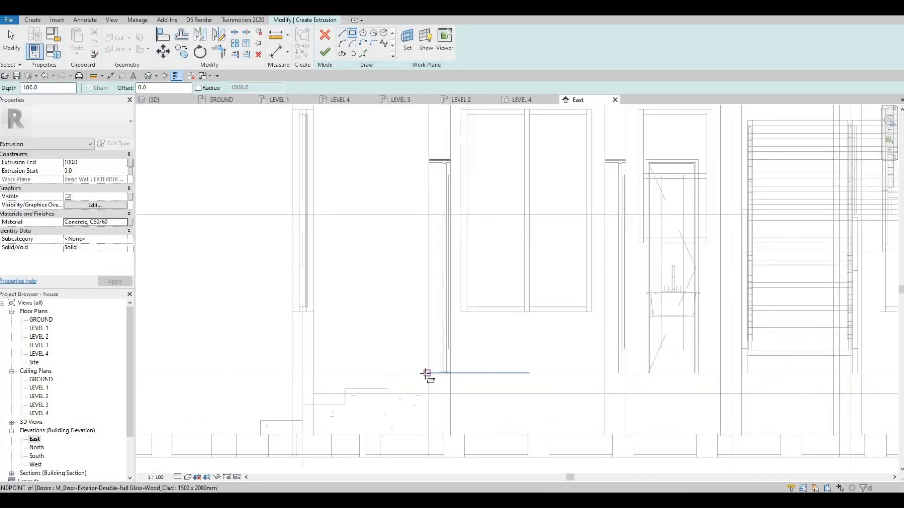
left_click(425, 374)
middle_click_drag(262, 435, 352, 358)
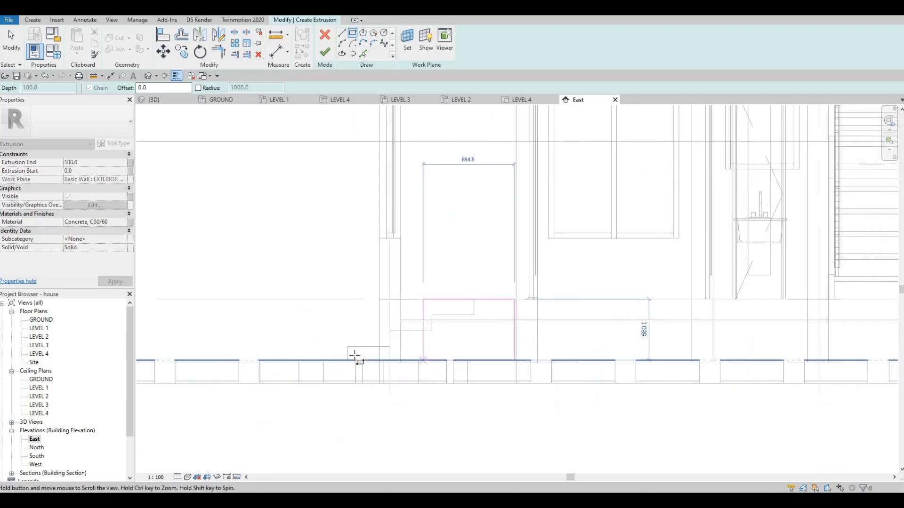
scroll(352, 358, "up", 1)
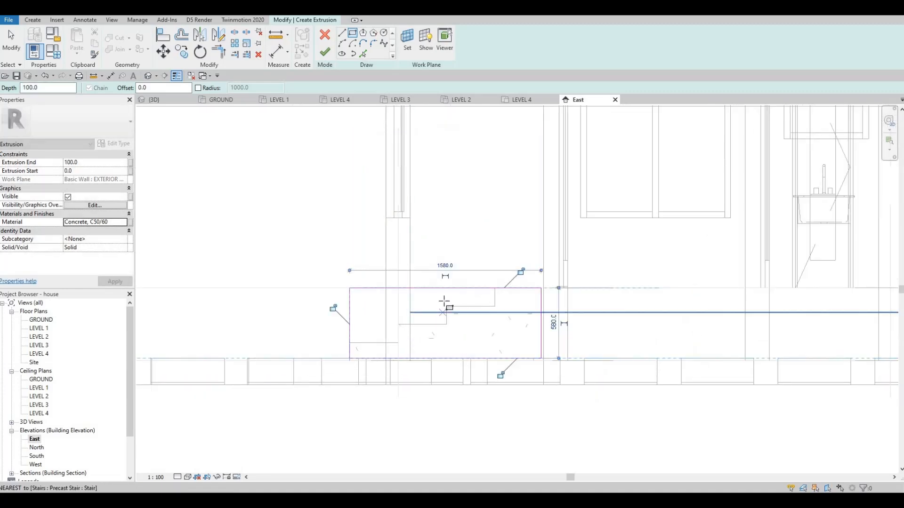
key("Escape")
Step: Trace the stair's riser and tread edges inside the rectangle with Pick Lines
scroll(285, 265, "up", 1)
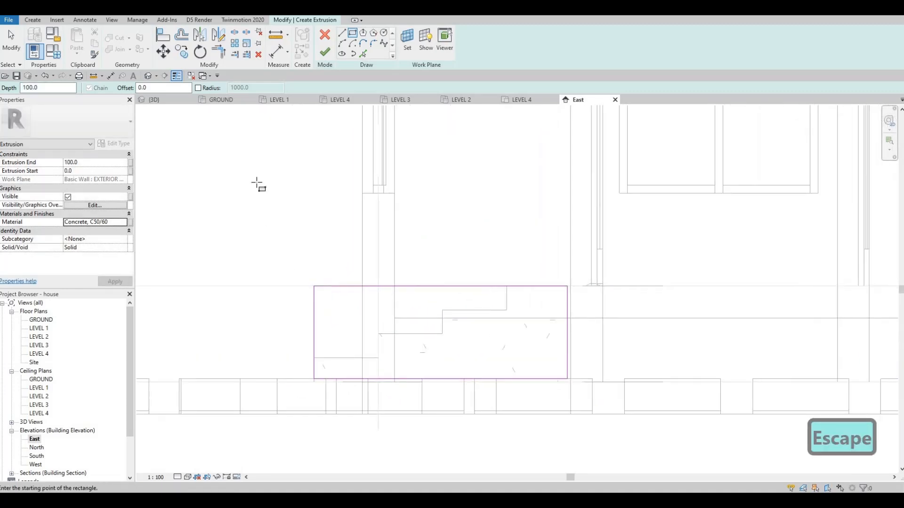
key("l")
key("i")
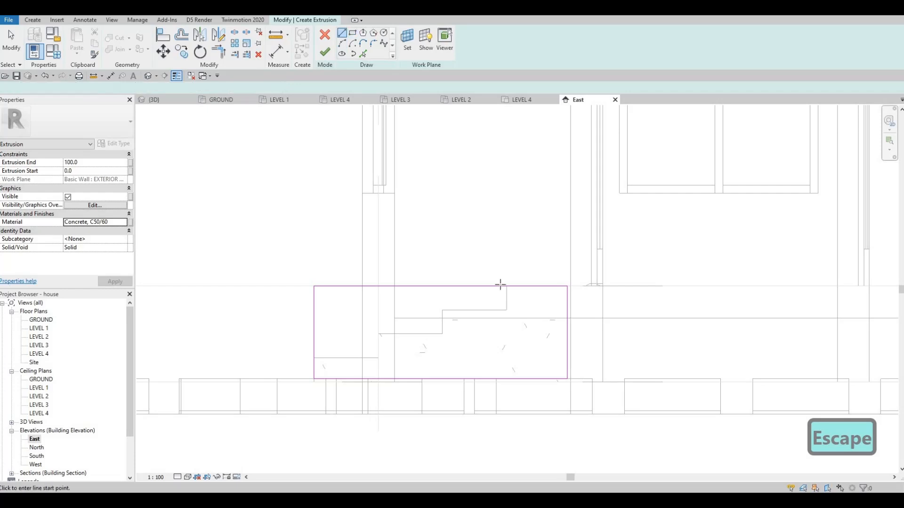
left_click(363, 53)
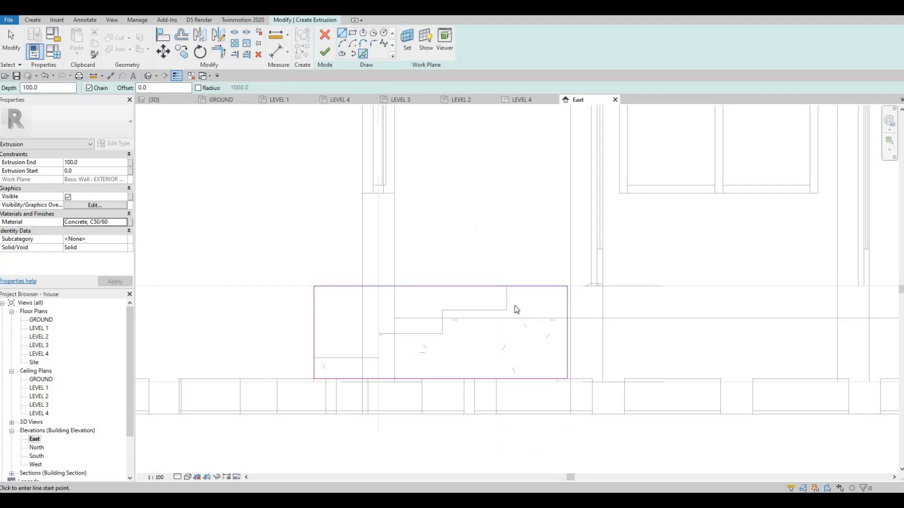
left_click(442, 324)
left_click(425, 332)
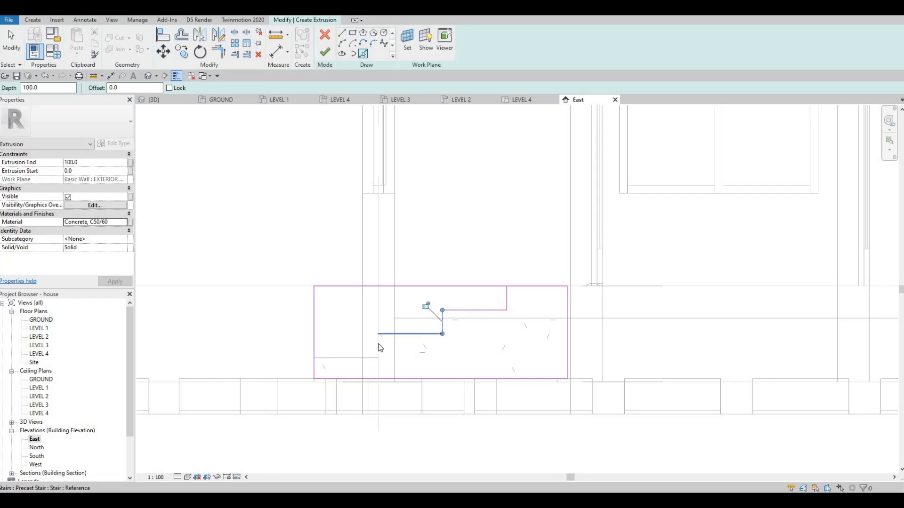
left_click(365, 351)
left_click(354, 358)
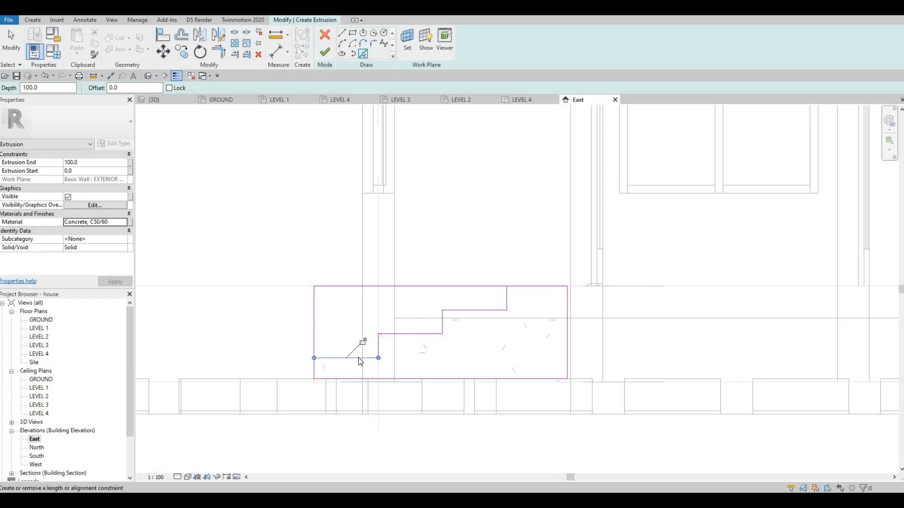
Step: Trim the leftover rectangle edges so the sketch forms a closed stepped profile
key("Escape")
key("Escape")
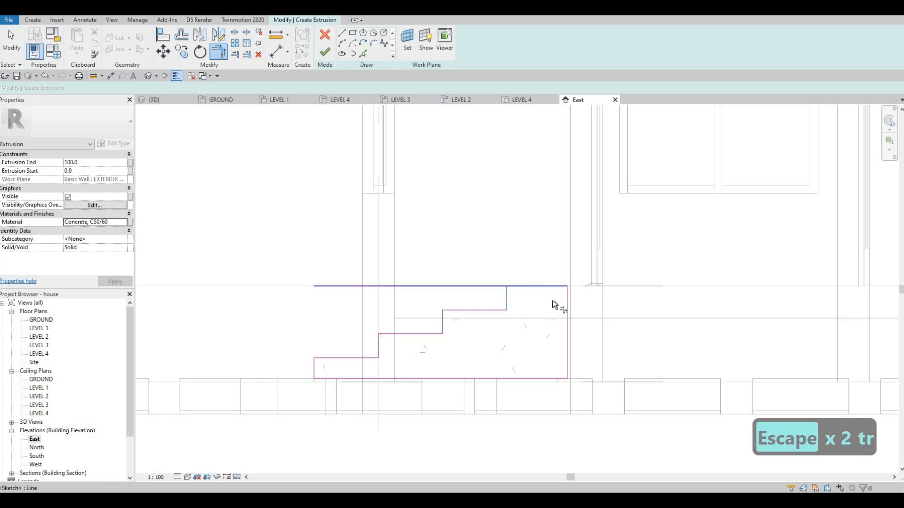
scroll(571, 306, "up", 2)
key("Escape")
Step: Align the profile's vertical back edge to the adjacent wall line and finish the extrusion sketch
key("a")
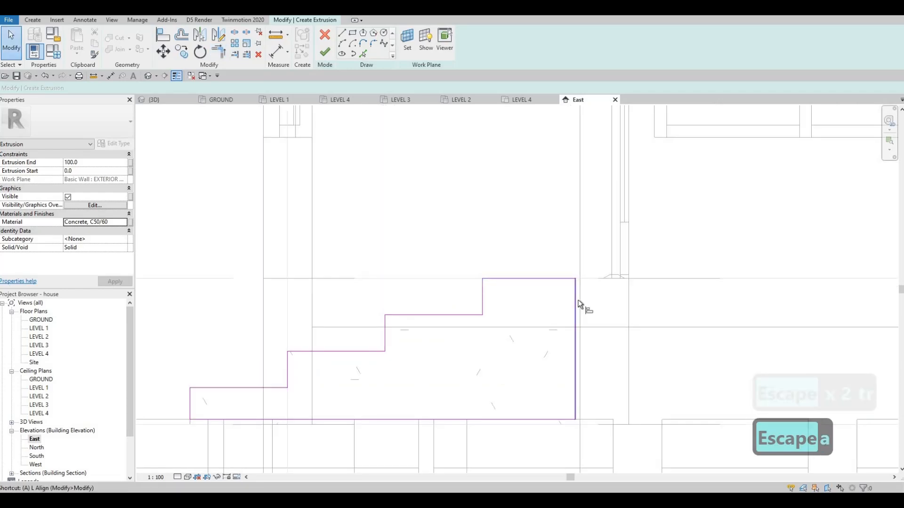
key("l")
left_click(579, 302)
left_click(574, 339)
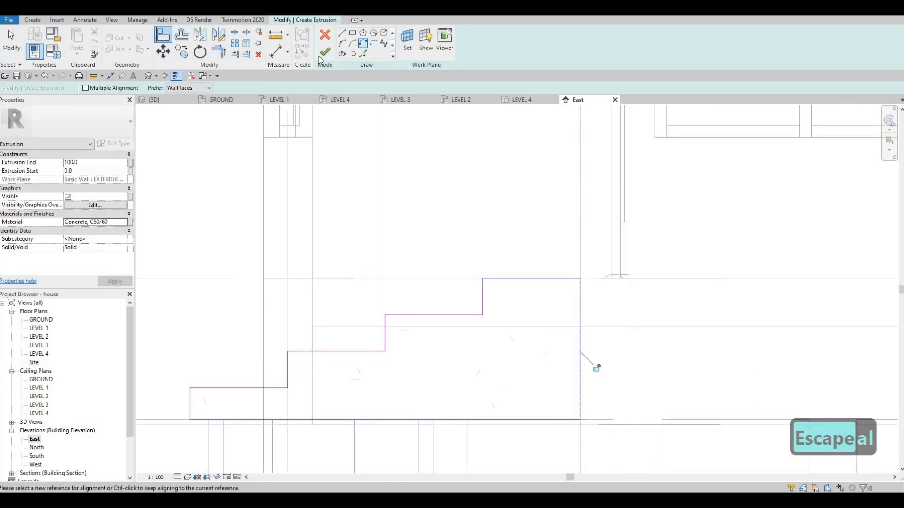
Step: In the 3D view, stretch the stepped extrusion's ends to about 1720 mm start and 4005 mm end along the entrance stair
left_click(155, 103)
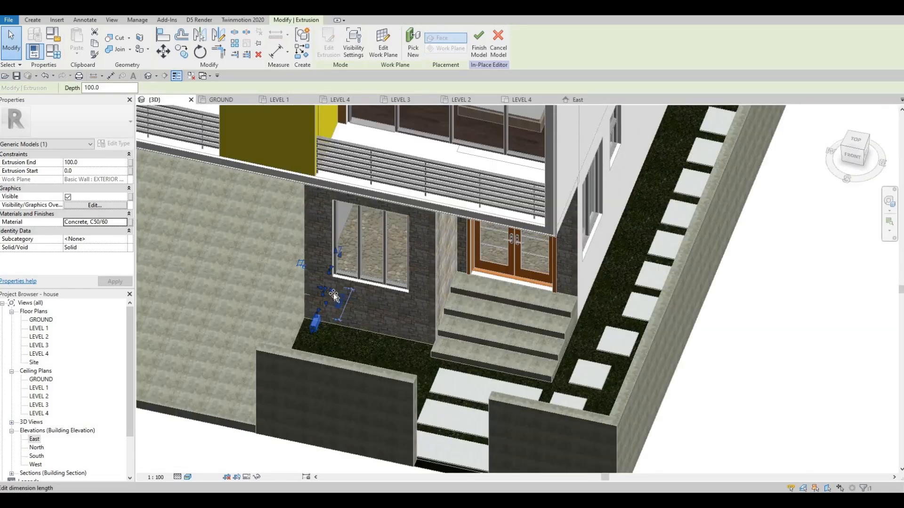
left_click_drag(453, 306, 488, 322)
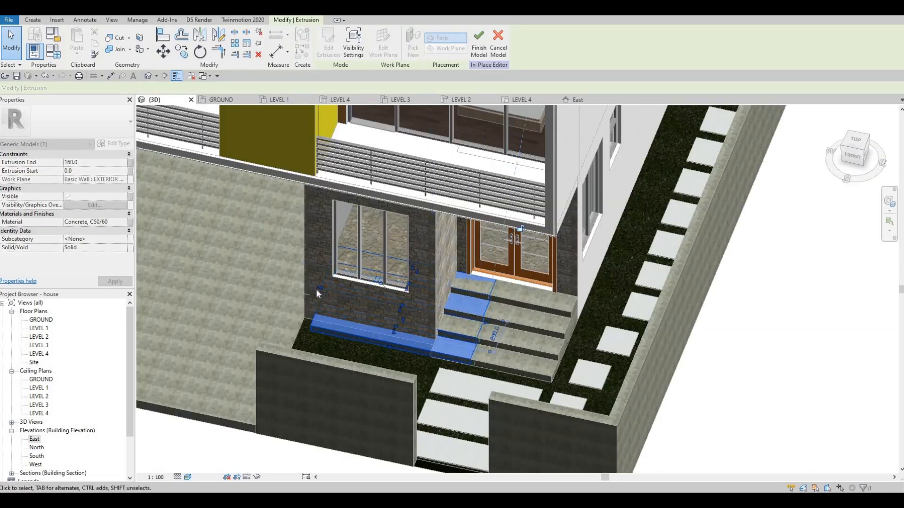
left_click_drag(320, 287, 414, 307)
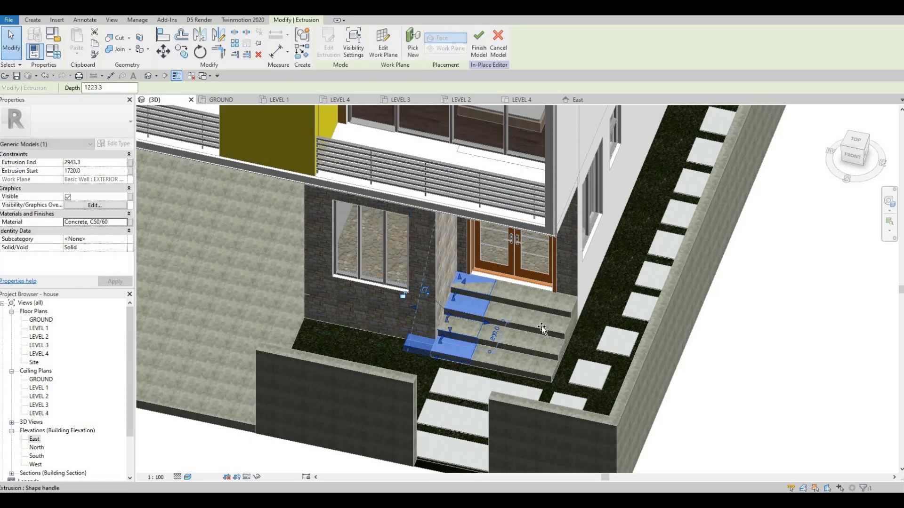
left_click_drag(541, 326, 572, 325)
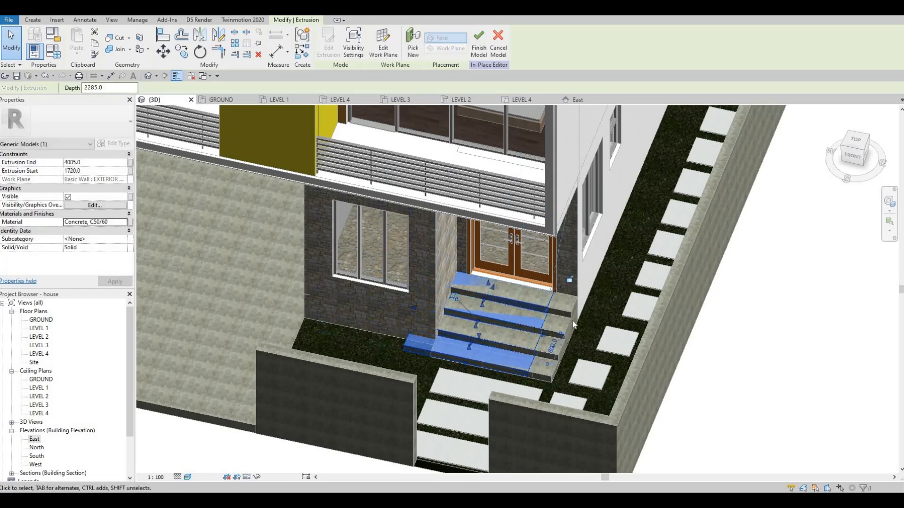
key("Escape")
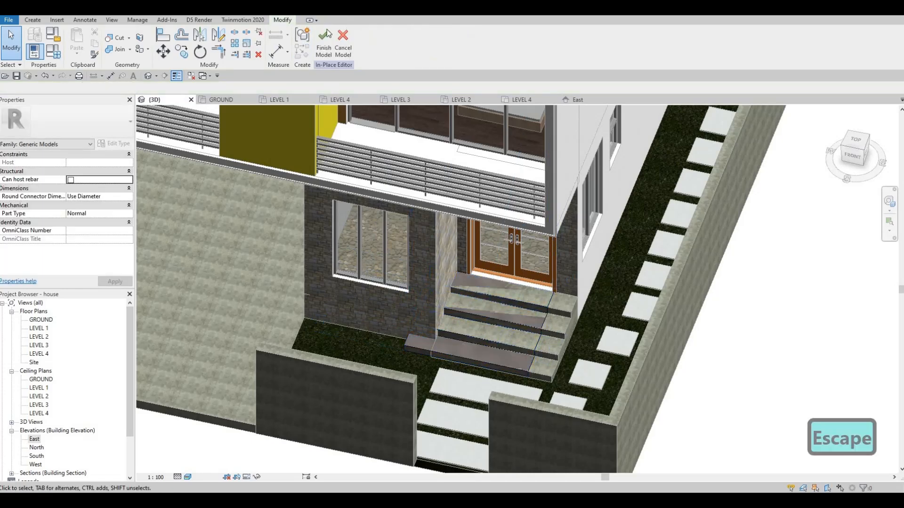
Step: Finish the in-place model and delete the original precast stair at the entrance
left_click(336, 45)
key("Escape")
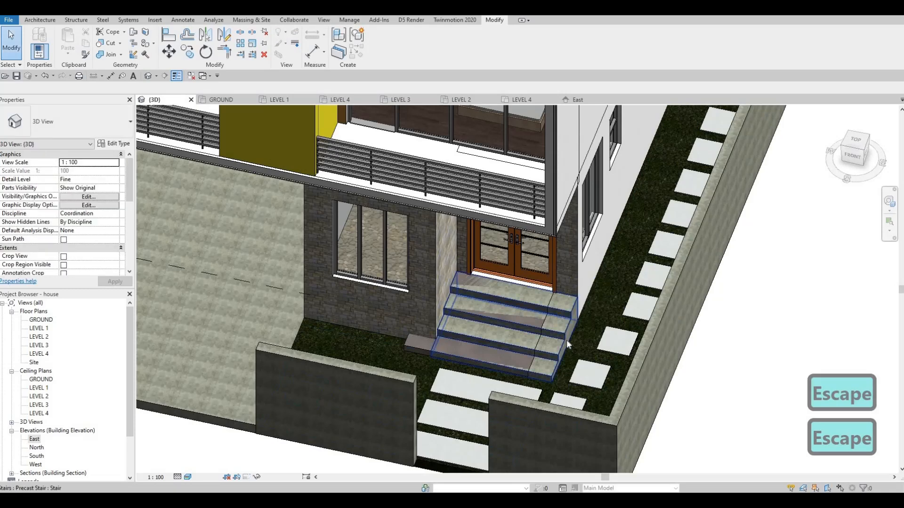
left_click(566, 340)
key("Delete")
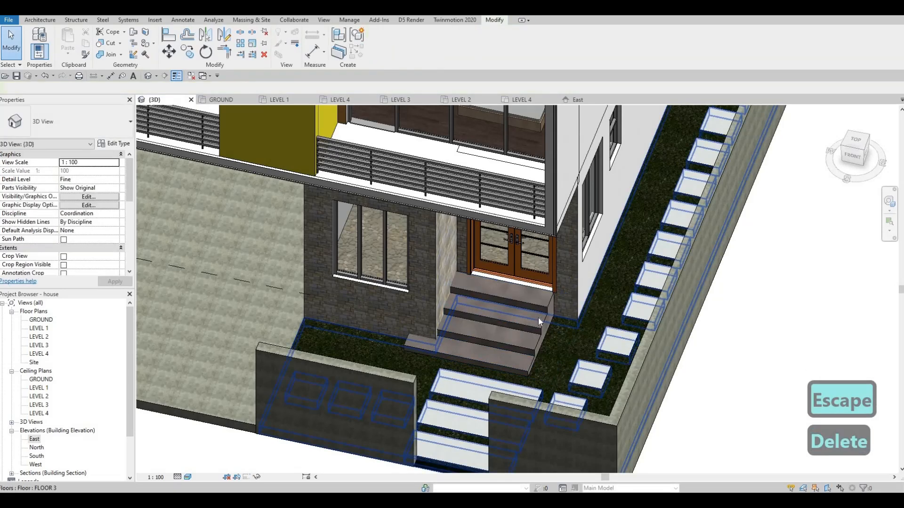
Step: Open the concrete stepped stair at the entrance for in-place editing
scroll(541, 340, "up", 2)
left_click(542, 341)
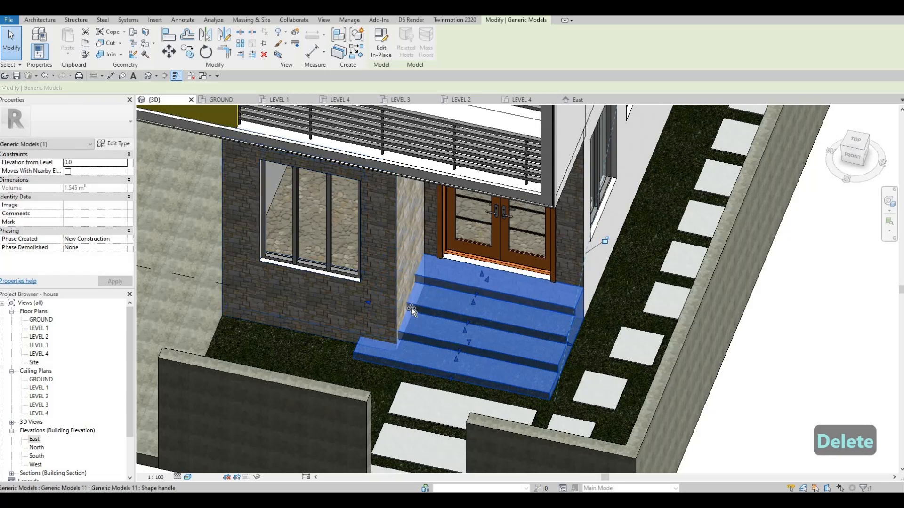
left_click_drag(419, 313, 445, 326)
key("Escape")
middle_click_drag(445, 326, 499, 352, "shift")
left_click(500, 351)
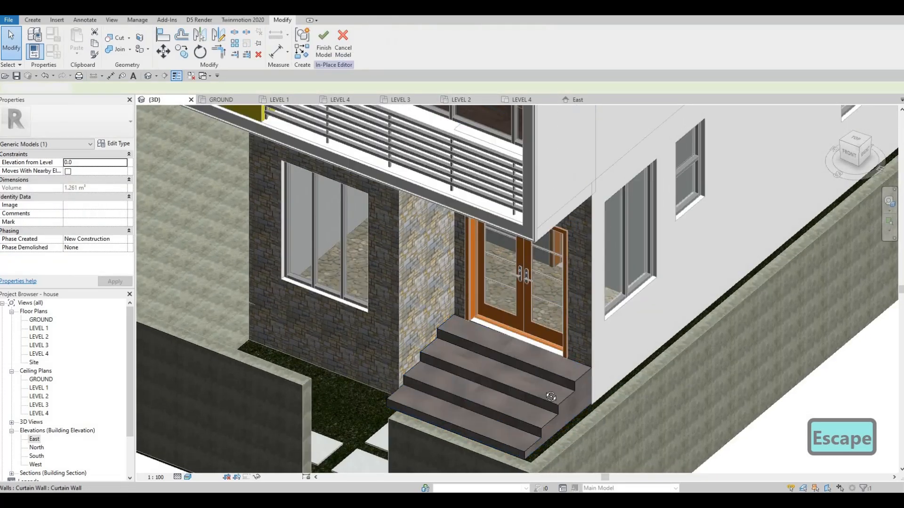
Step: Create a void sweep along the top step's upper front edge, picked as its path, and open the profile sketch
middle_click_drag(414, 320, 477, 279, "shift")
scroll(476, 283, "up", 4)
middle_click_drag(505, 409, 479, 283)
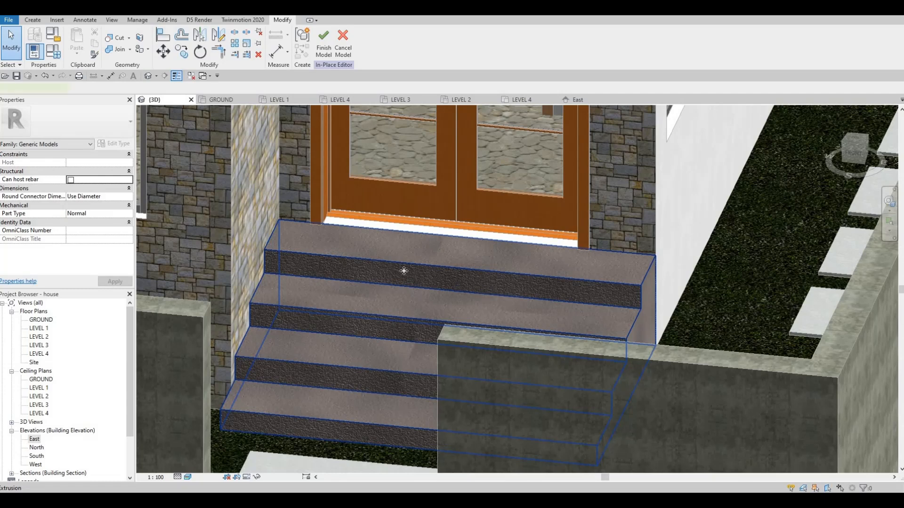
left_click(409, 237)
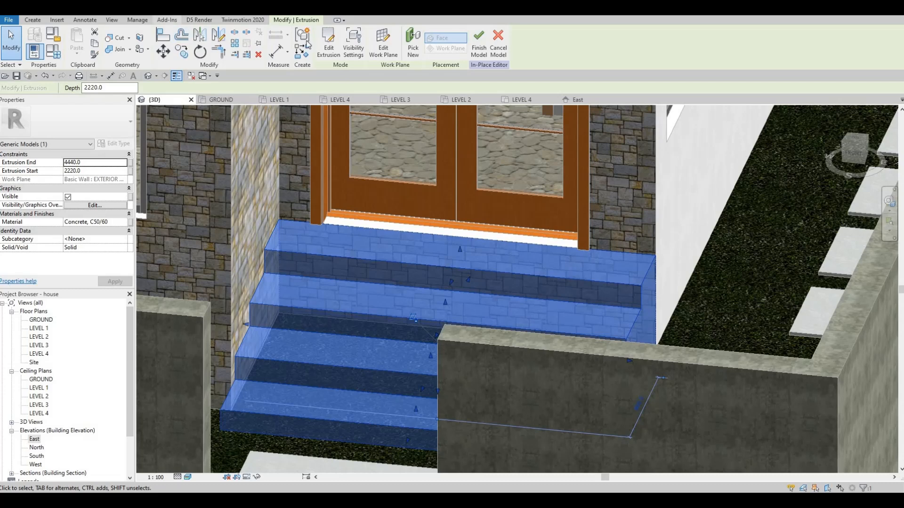
left_click(31, 21)
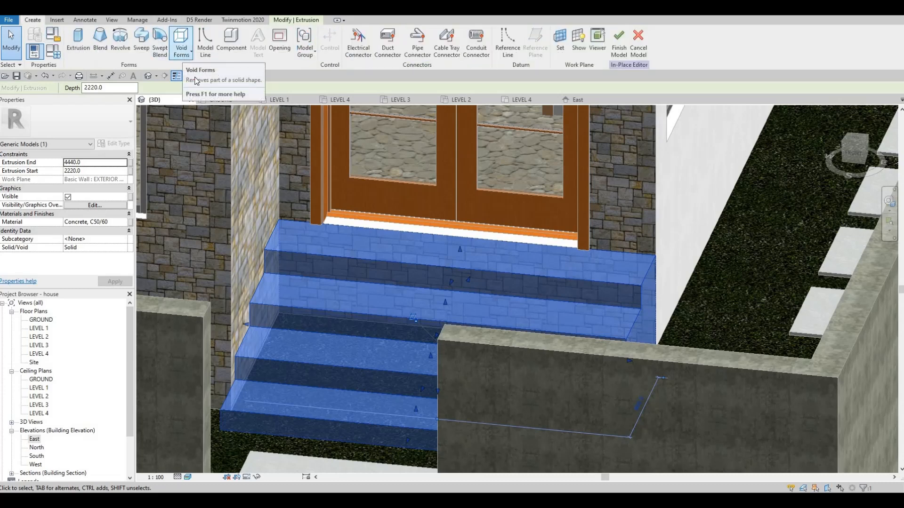
left_click(183, 57)
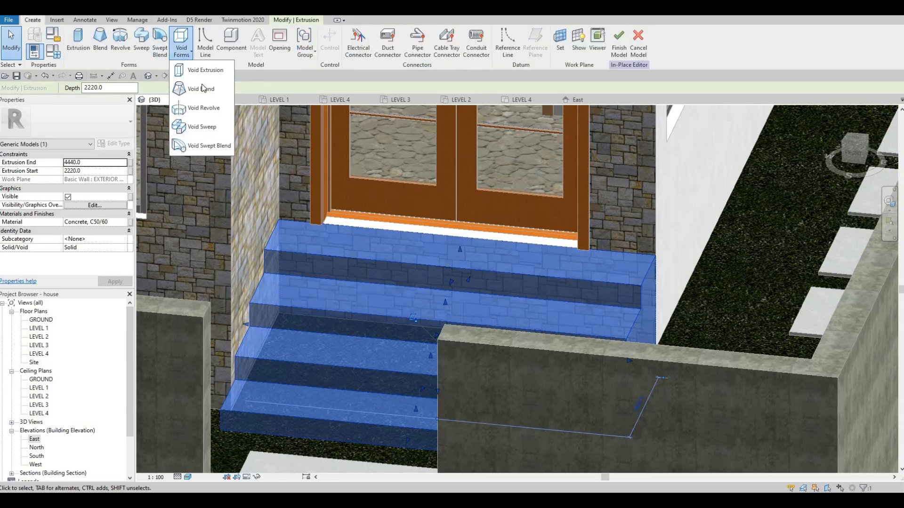
left_click(202, 127)
middle_click_drag(207, 130, 358, 99, "shift")
scroll(396, 154, "up", 3)
left_click(428, 52)
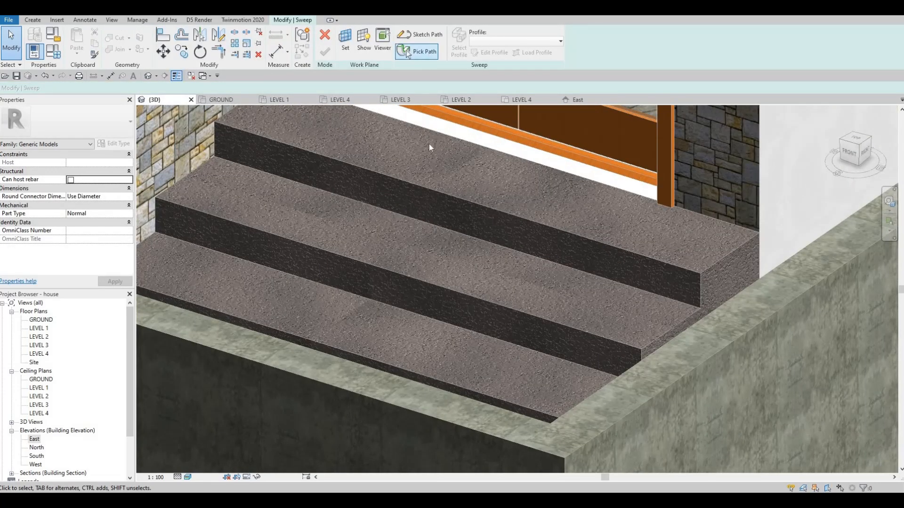
left_click(422, 187)
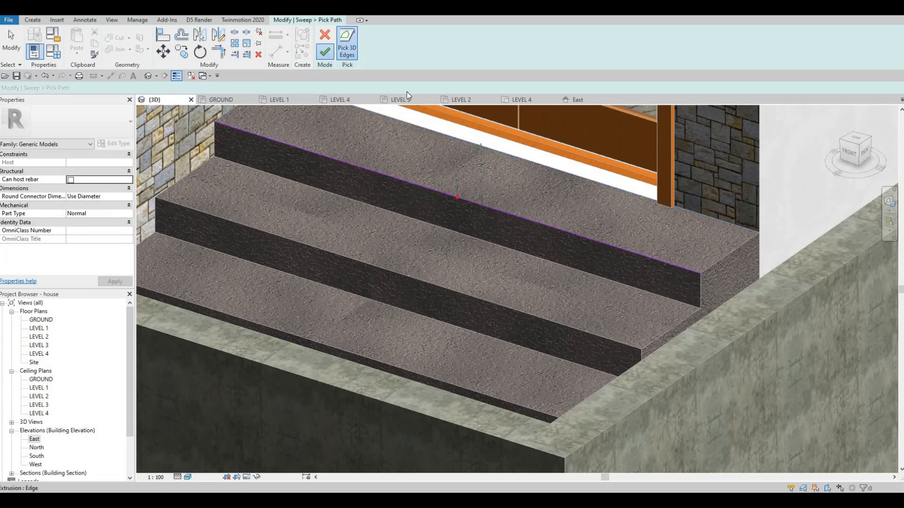
left_click(325, 52)
left_click(459, 45)
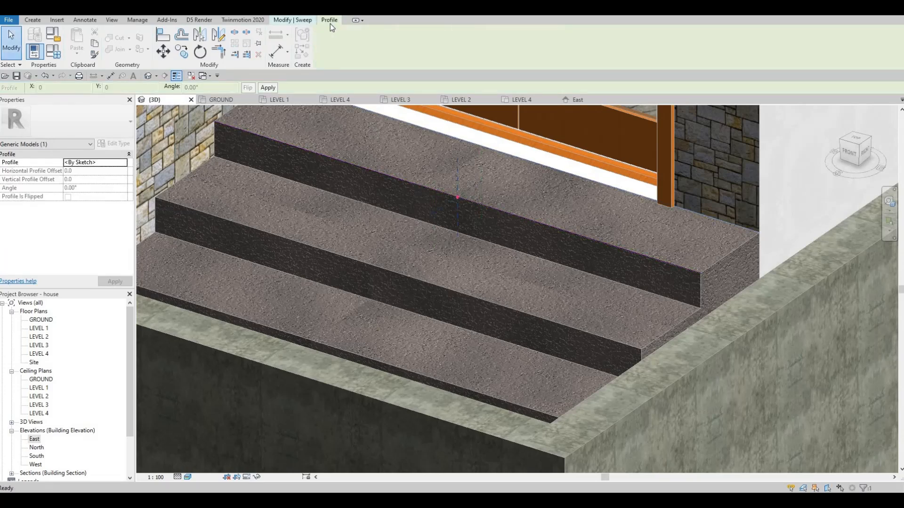
left_click(505, 52)
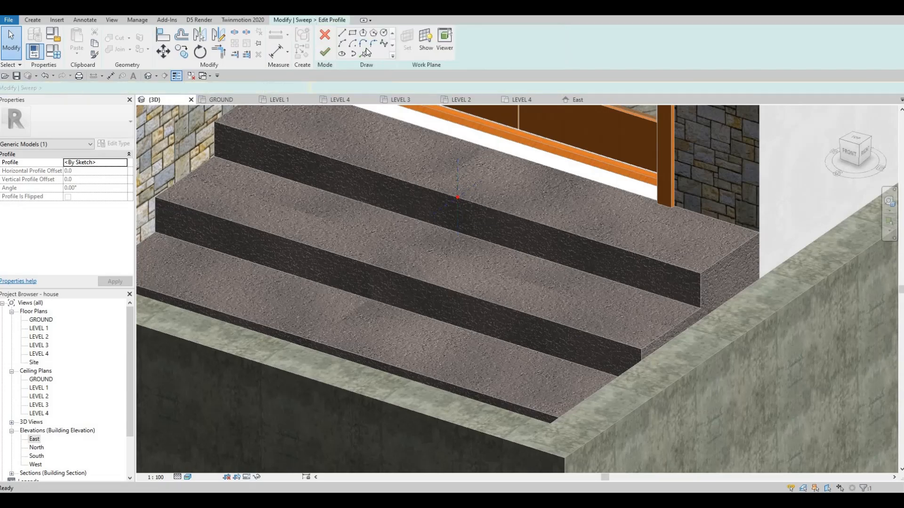
Step: Sketch a small rectangle about 35 mm wide on the profile's vertical reference line, just below the path point
scroll(458, 210, "up", 4)
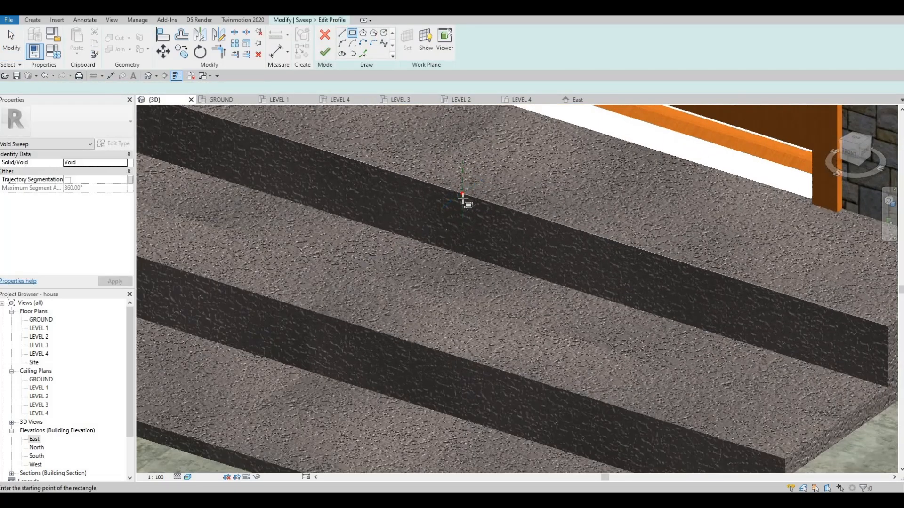
left_click(467, 206)
key("Escape")
key("Escape")
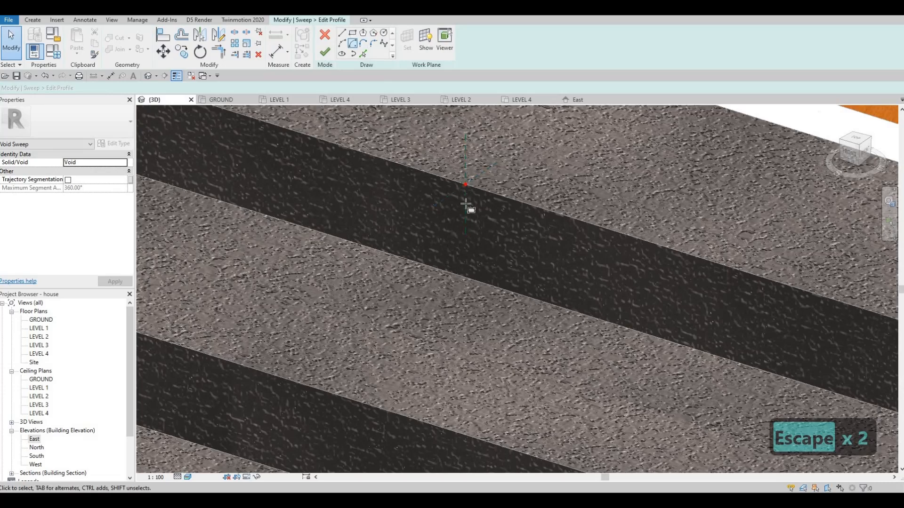
left_click(465, 204)
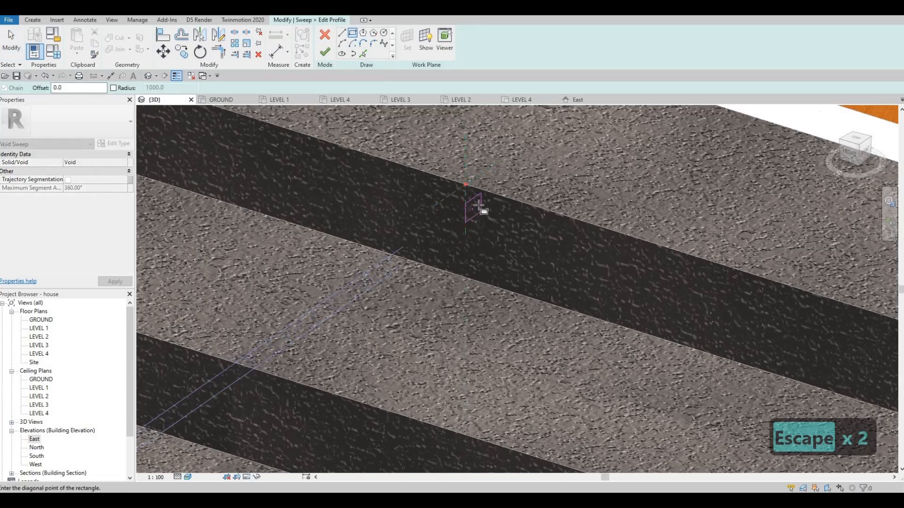
middle_click_drag(442, 194, 461, 191, "shift")
scroll(461, 193, "up", 4)
key("Escape")
key("Escape")
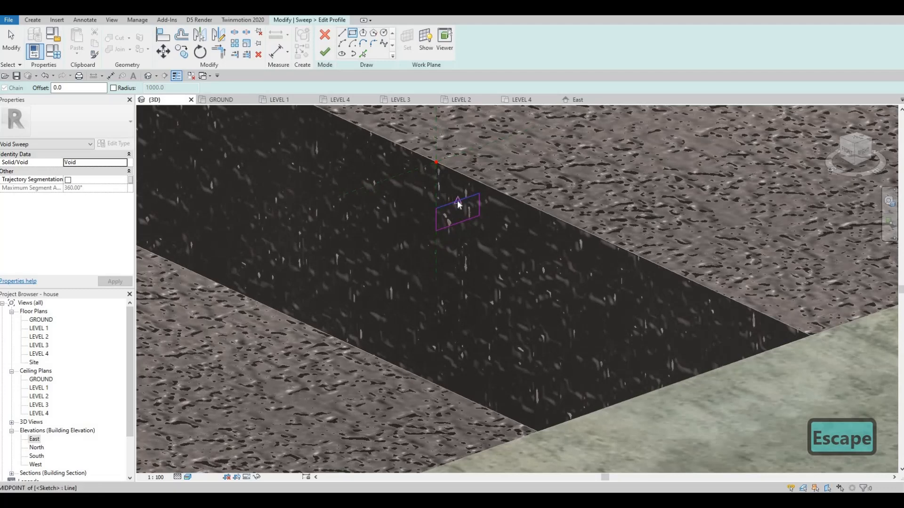
left_click(452, 201)
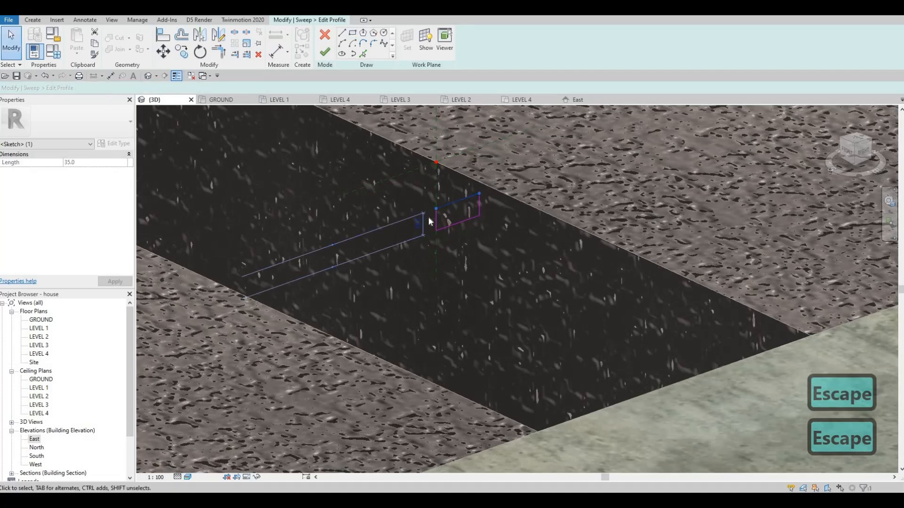
scroll(453, 200, "up", 3)
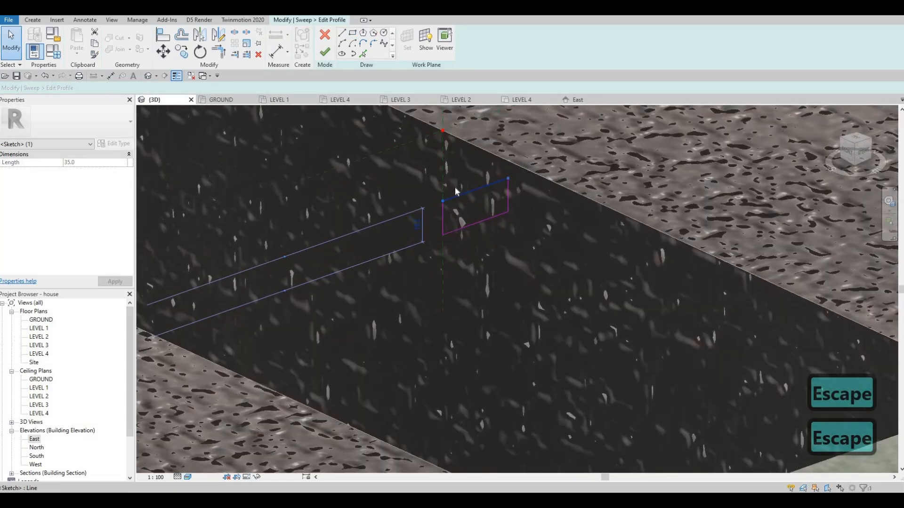
Step: Draw a 20 mm vertical line down from the path point, then a horizontal line into the stair set to 20 mm
left_click(444, 131)
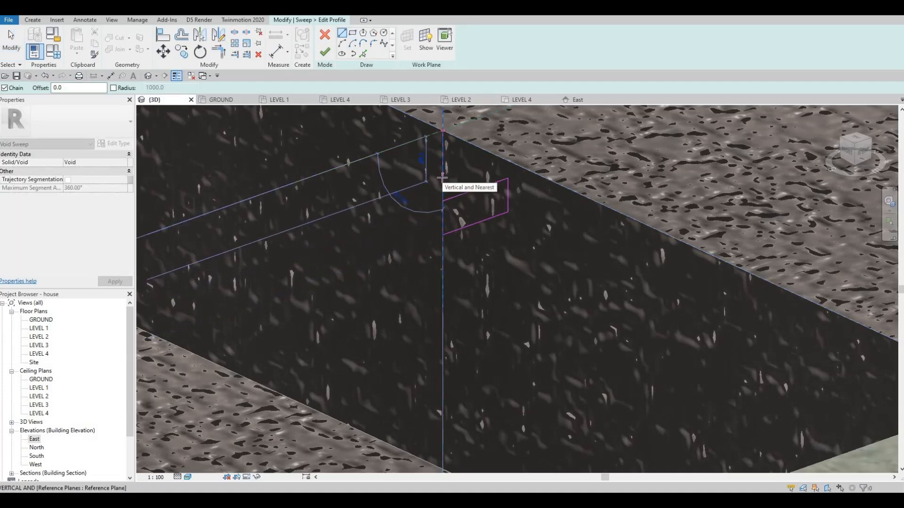
type("20")
key("Return")
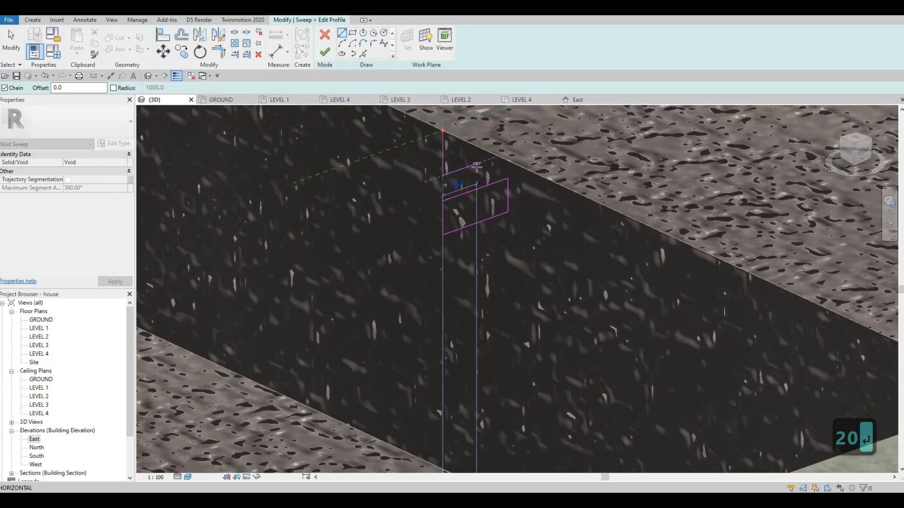
left_click(476, 165)
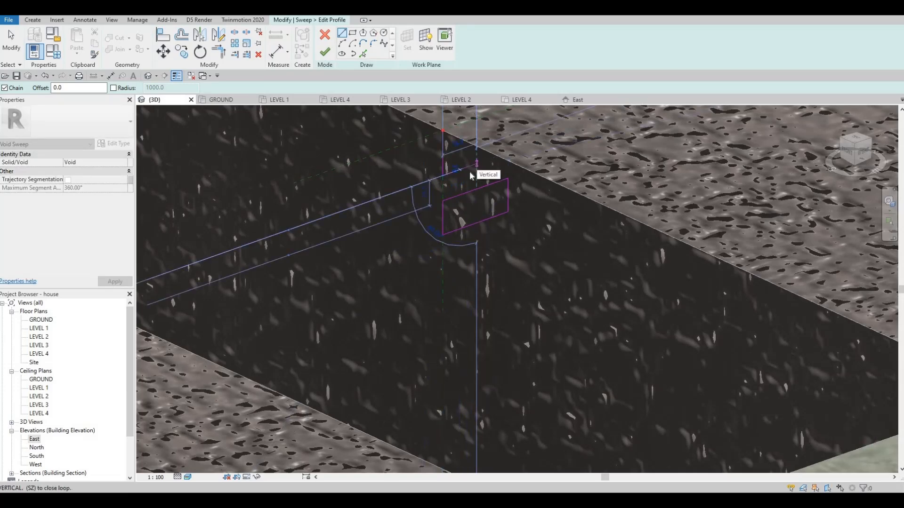
key("Escape")
key("Escape")
left_click(460, 145)
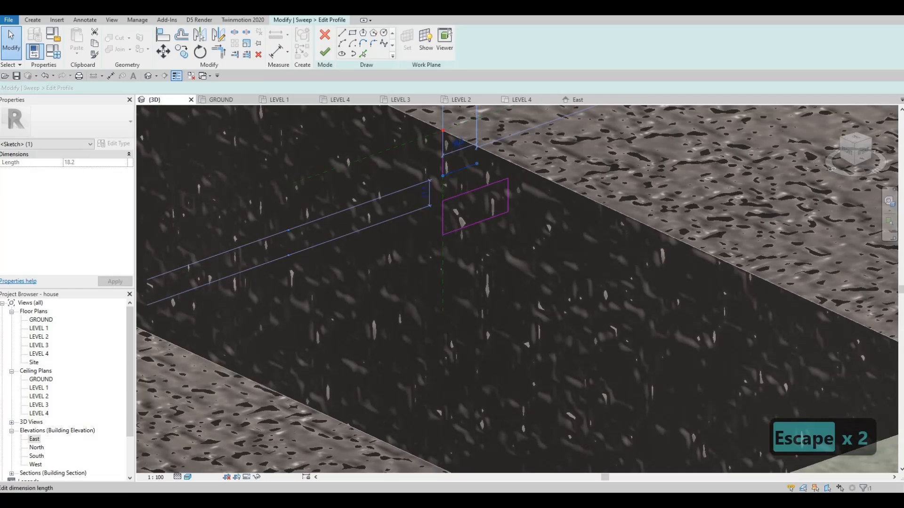
key("Return")
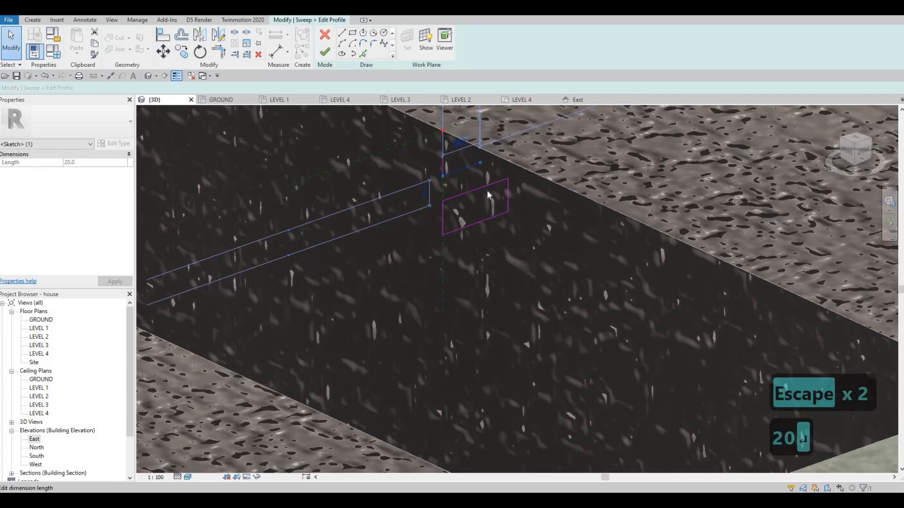
Step: Delete the whole trial rectangle from the profile sketch
key("Escape")
key("Escape")
key("Tab")
left_click(486, 188)
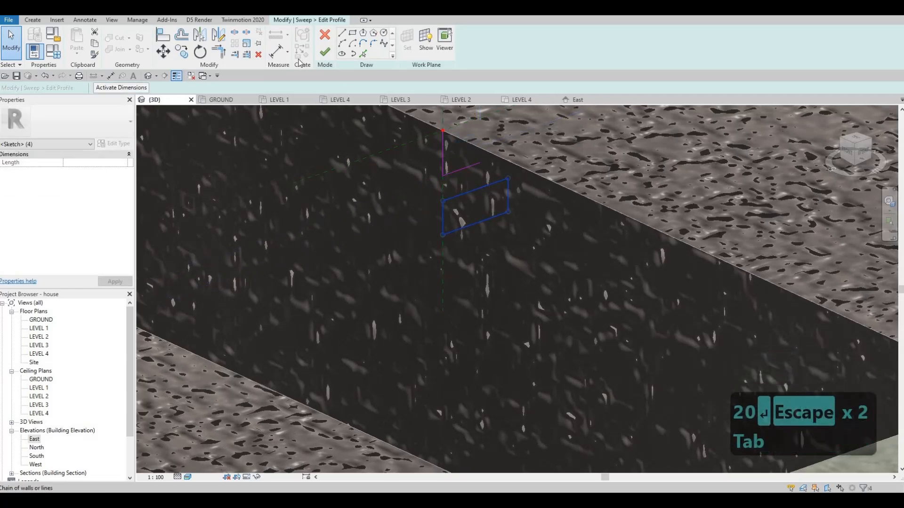
key("Delete")
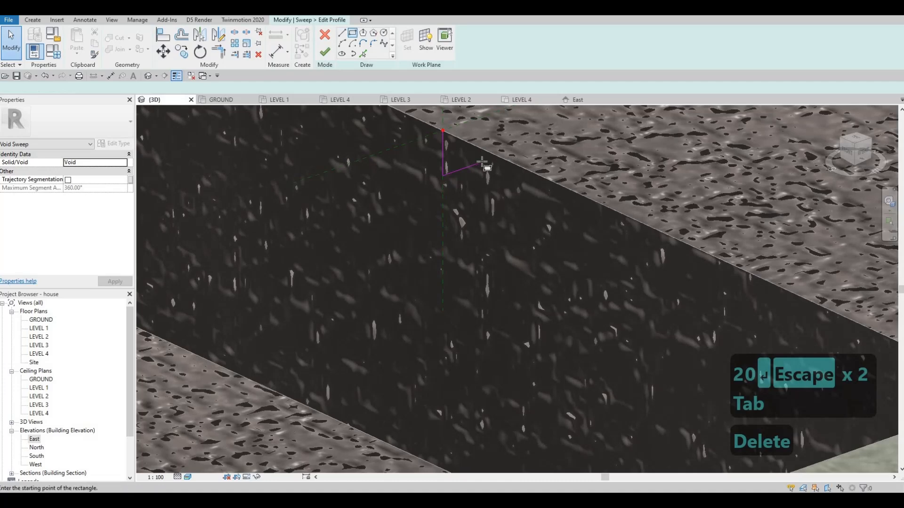
key("Escape")
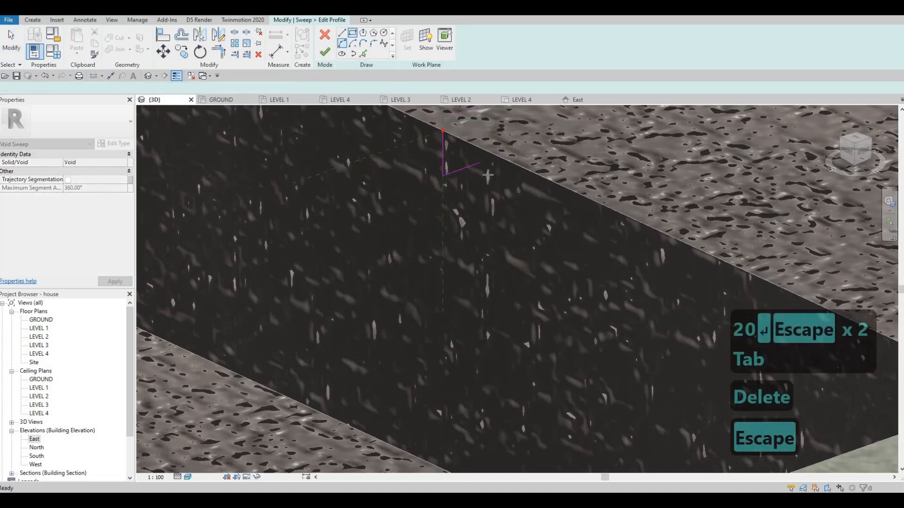
Step: Complete a closed square below the horizontal line with a 20 mm vertical side, a bottom edge and a front edge
left_click(341, 32)
left_click(479, 163)
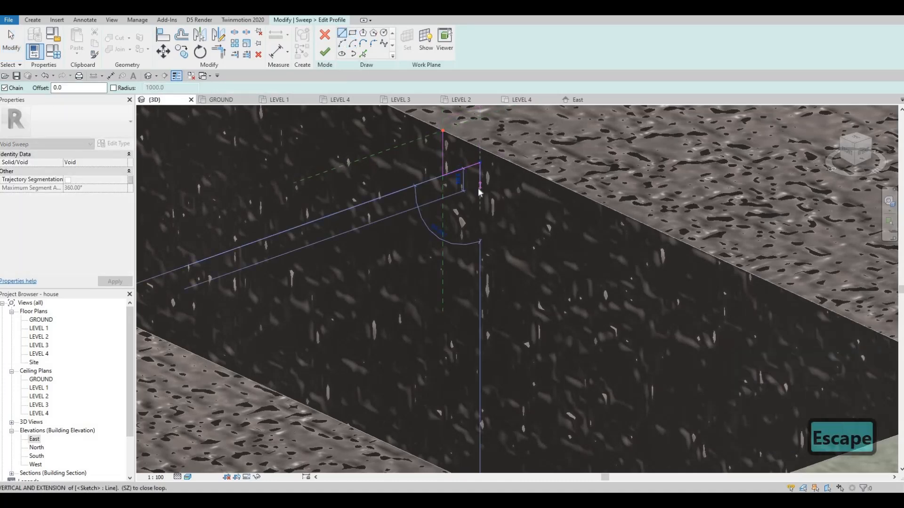
type("20")
key("Return")
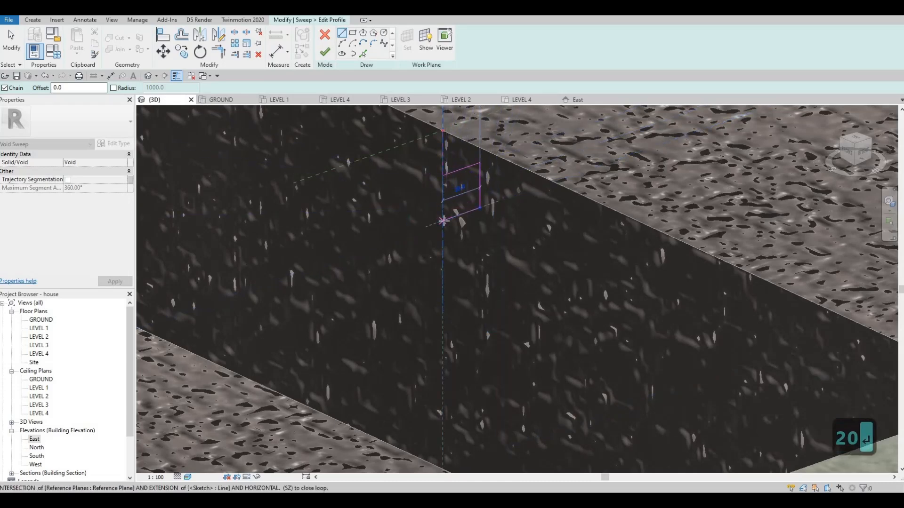
left_click(444, 204)
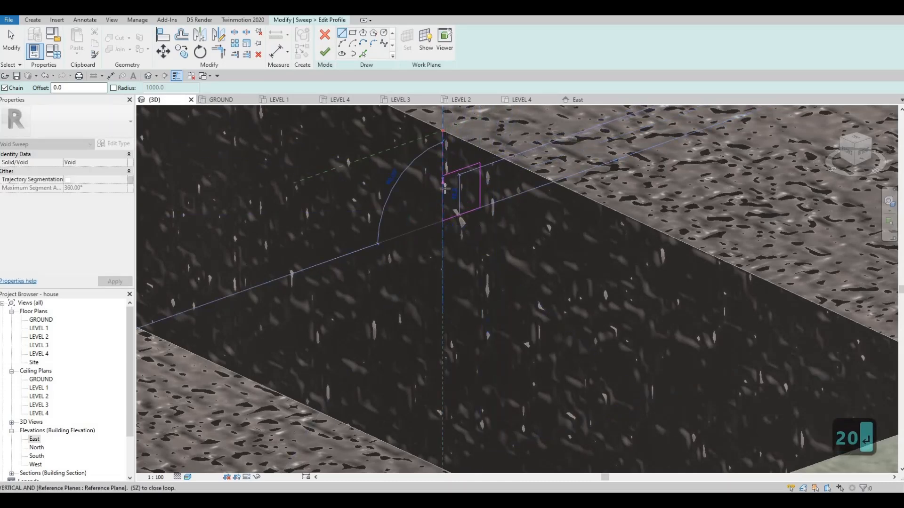
left_click(443, 177)
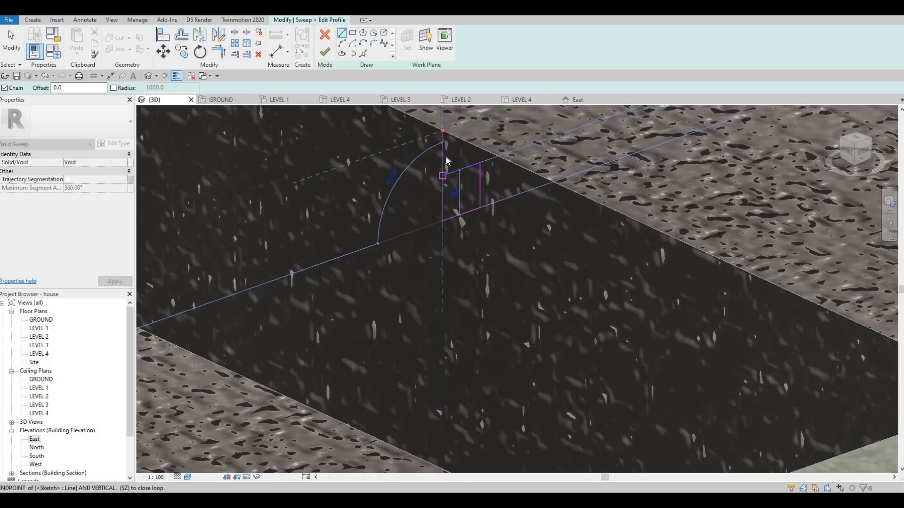
Step: Delete the vertical guide line between the path point and the square profile
key("Escape")
key("Escape")
left_click(445, 185)
key("Delete")
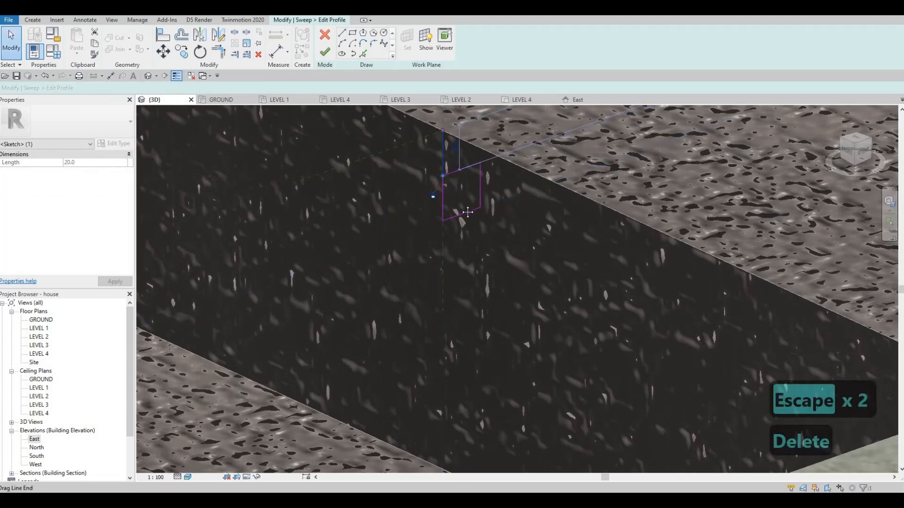
Step: Finish the profile and the void sweep, and cut the groove out of the stepped extrusion beneath the top step's edge
left_click(326, 52)
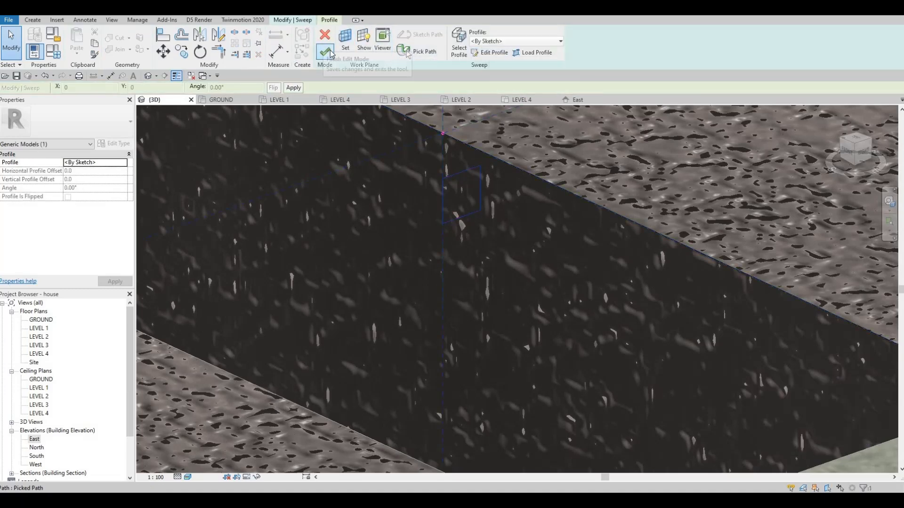
left_click(330, 52)
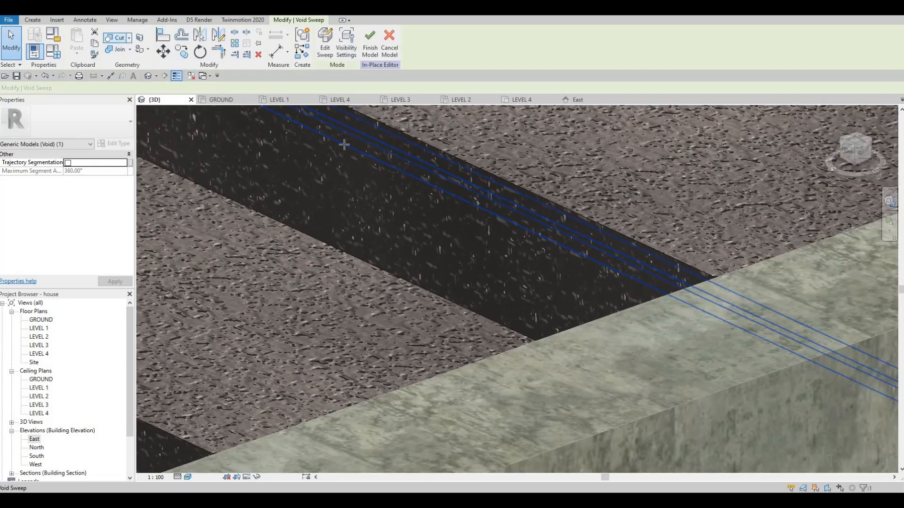
middle_click_drag(344, 145, 515, 299, "shift")
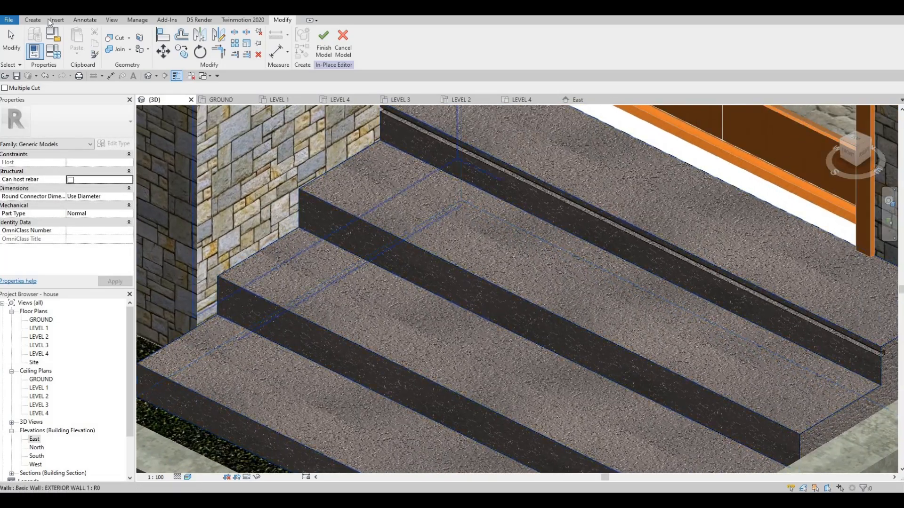
left_click(33, 20)
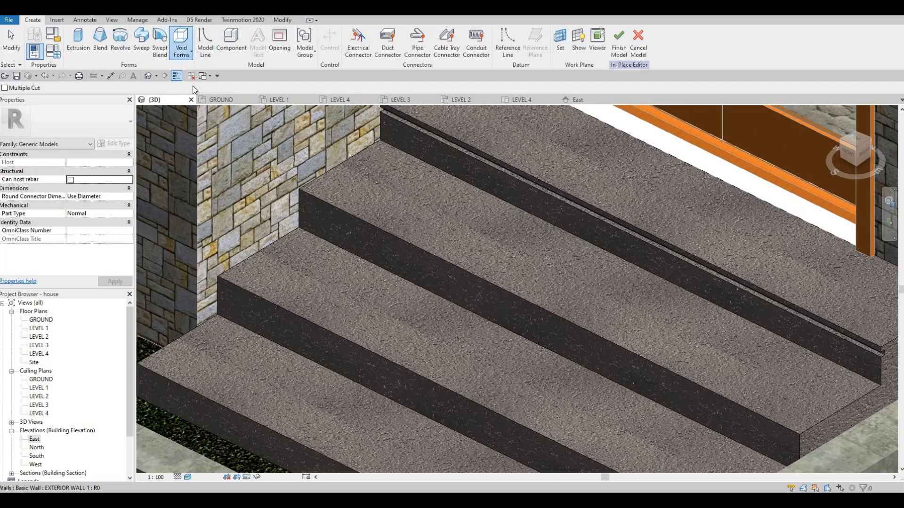
left_click(182, 45)
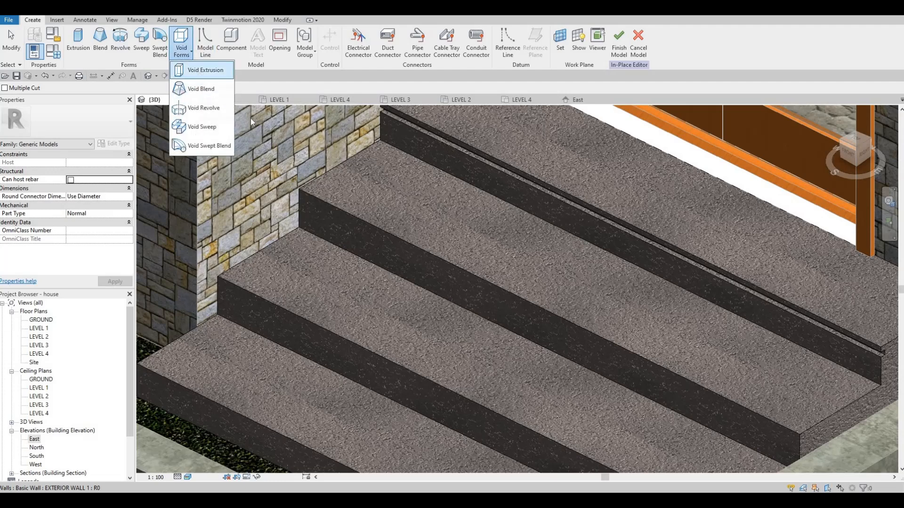
left_click(206, 70)
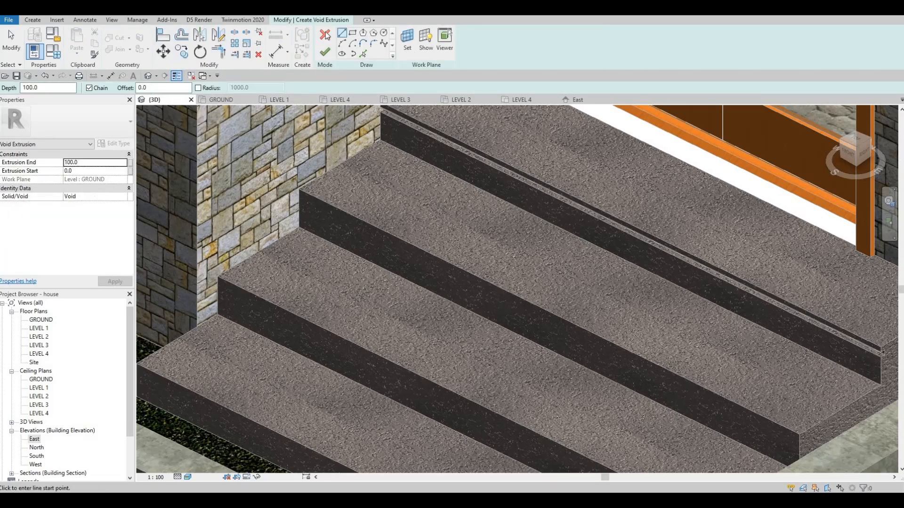
left_click(325, 34)
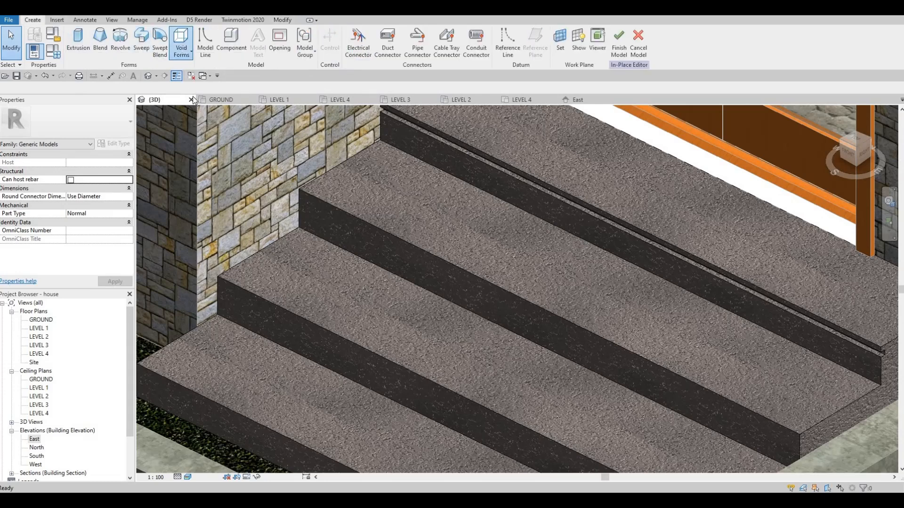
Step: Start a void sweep and pick the front top edge of the second step from the top as its path
left_click(182, 43)
left_click(200, 127)
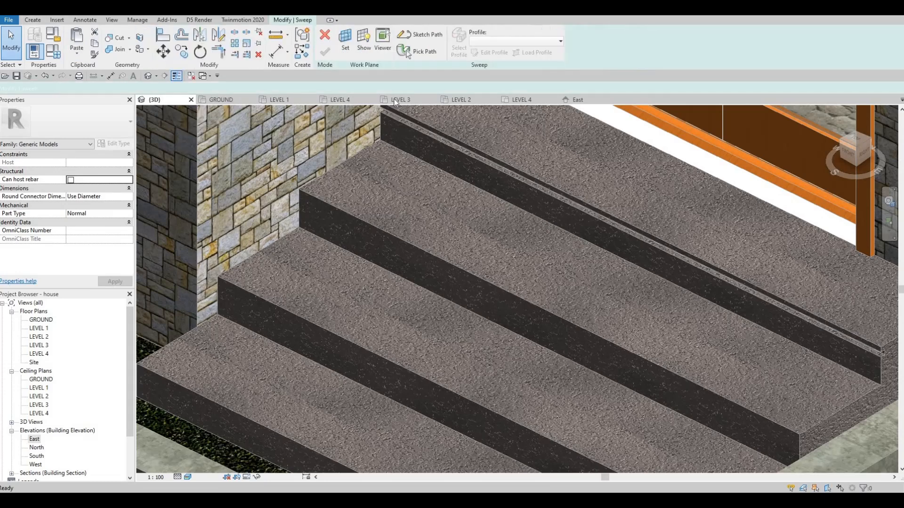
left_click(418, 51)
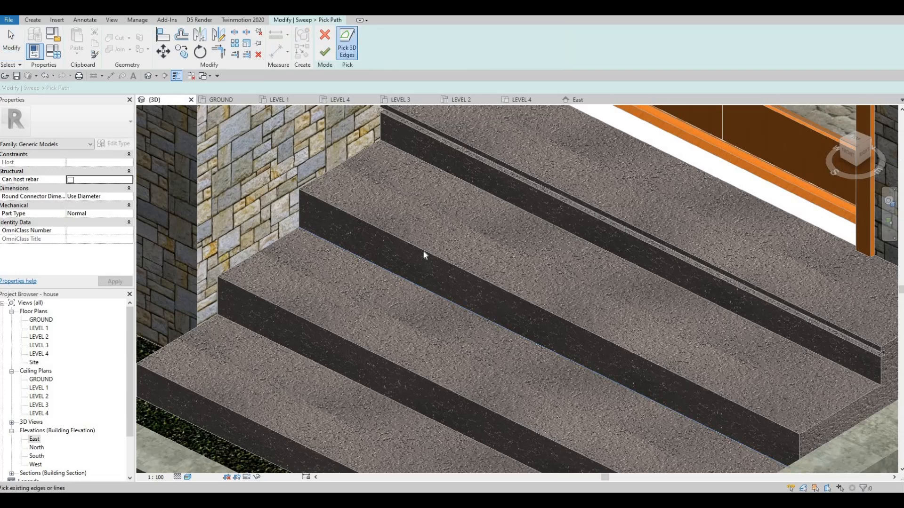
left_click(433, 228)
scroll(475, 175, "down", 1)
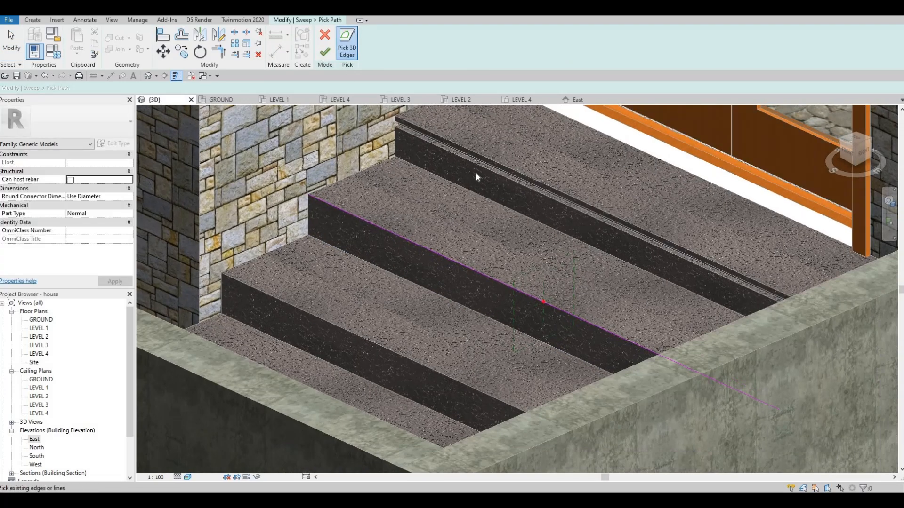
left_click(325, 51)
Step: Open the sweep profile for sketching and draw a 20 mm vertical guide line down from the path point
left_click(294, 19)
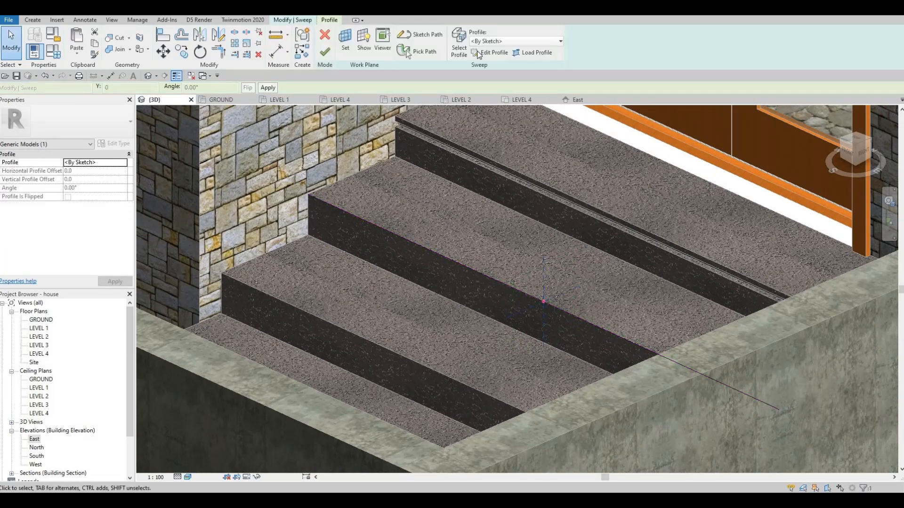
left_click(490, 52)
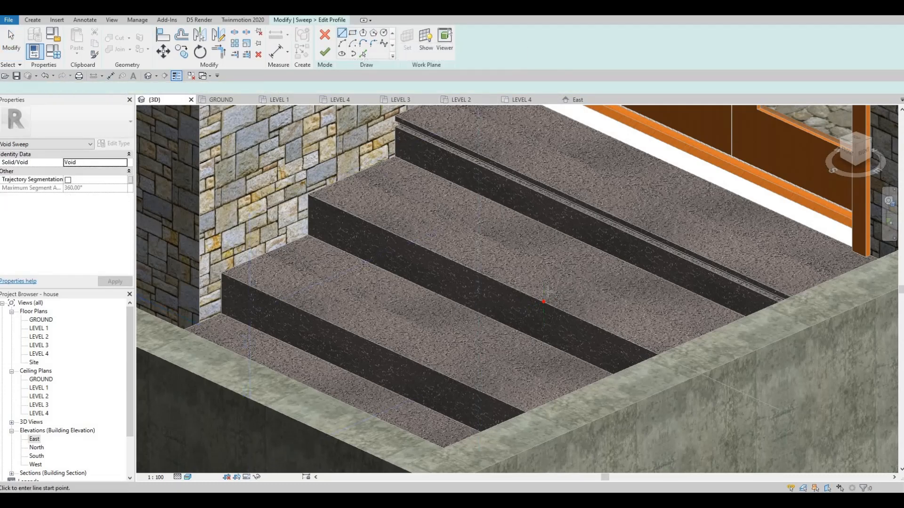
scroll(485, 255, "up", 5)
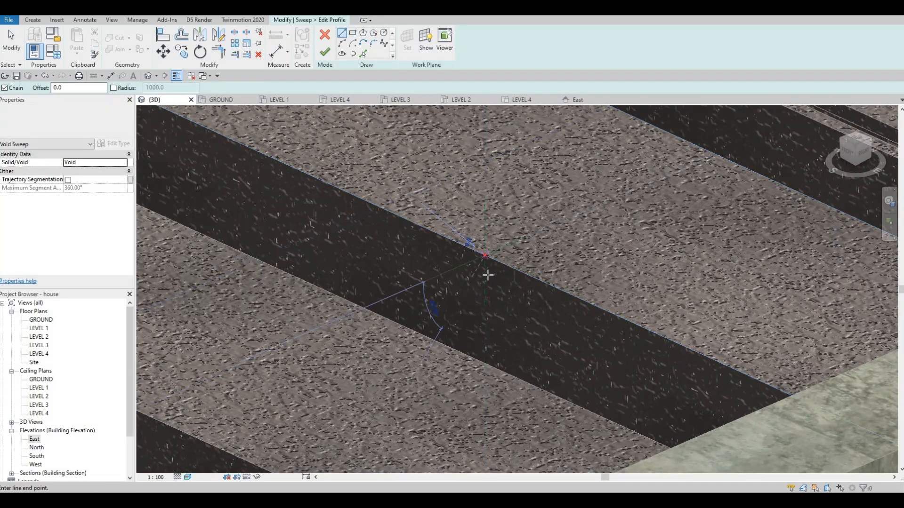
left_click(485, 256)
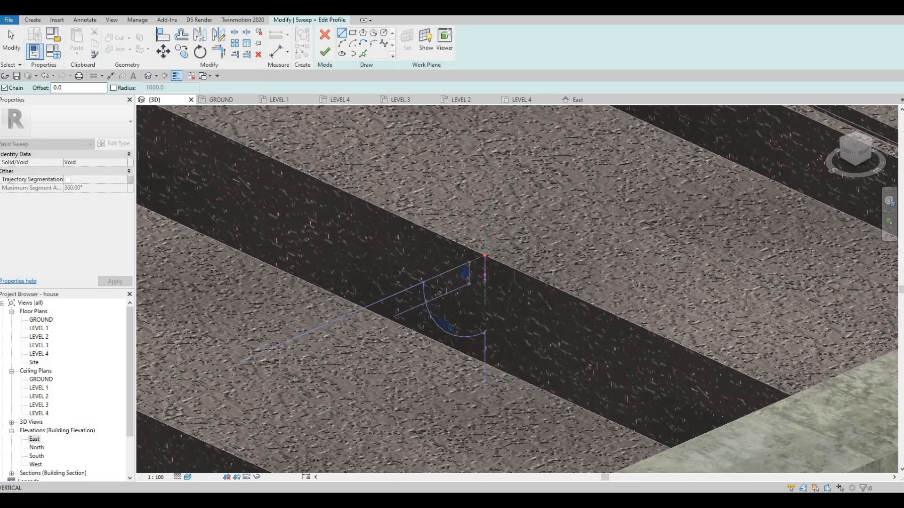
type("20")
key("Return")
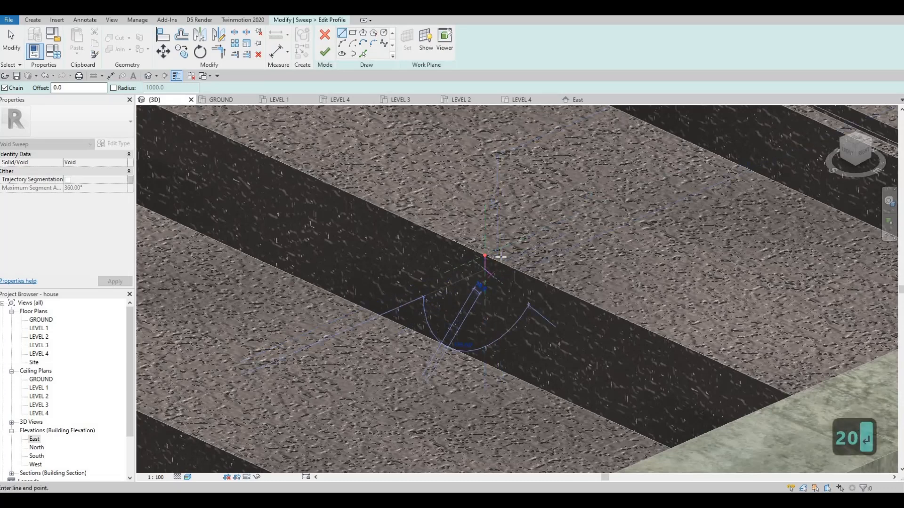
Step: Sketch a small closed square running inward from the lower end of the 20 mm guide line
scroll(502, 256, "up", 2)
scroll(501, 256, "up", 1)
left_click(501, 256)
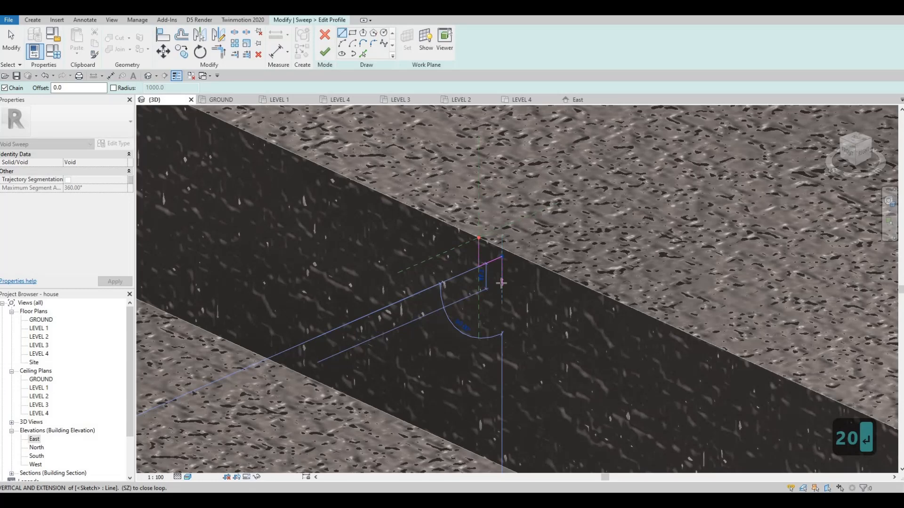
left_click(501, 285)
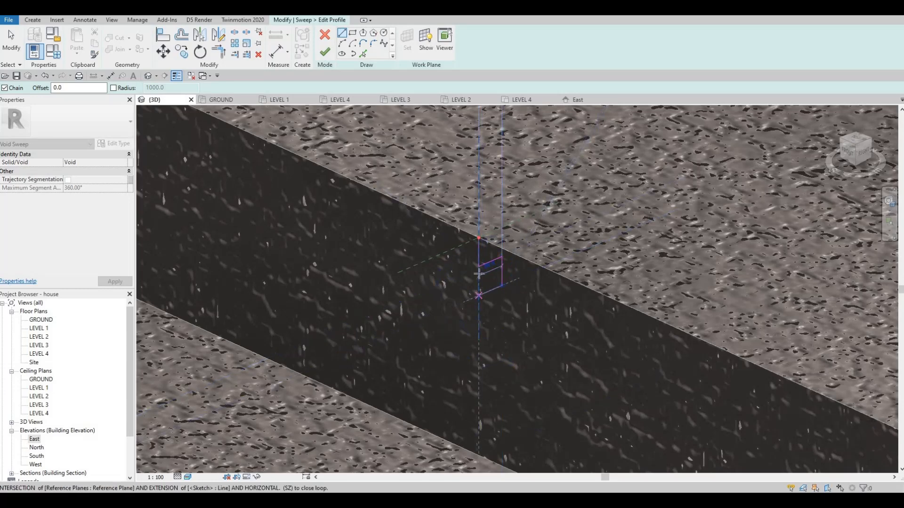
left_click(478, 273)
left_click(478, 267)
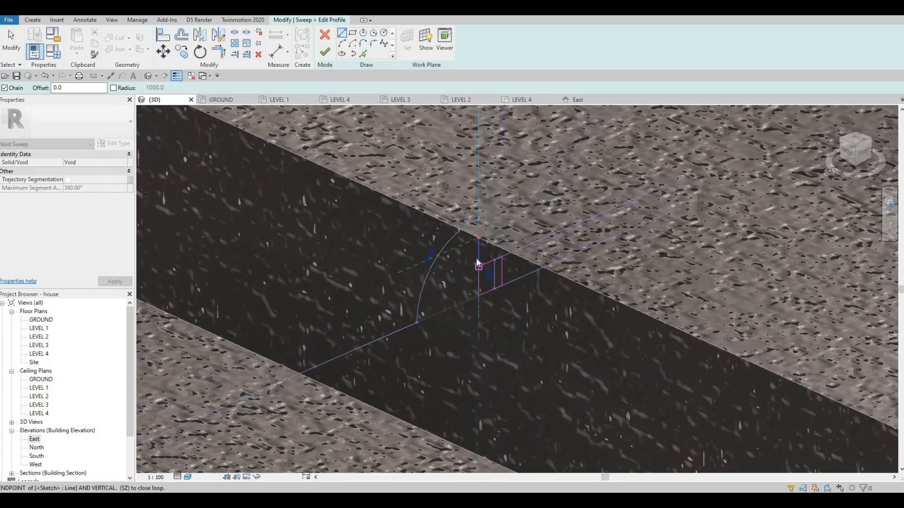
key("Escape")
key("Escape")
Step: Delete the guide line and finish the void sweep, cutting the groove beneath the second step's edge
left_click(474, 255)
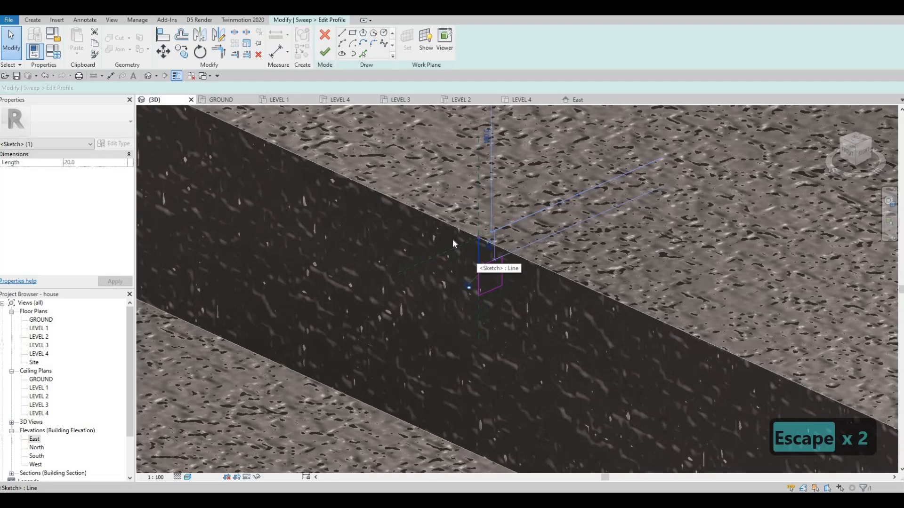
key("Delete")
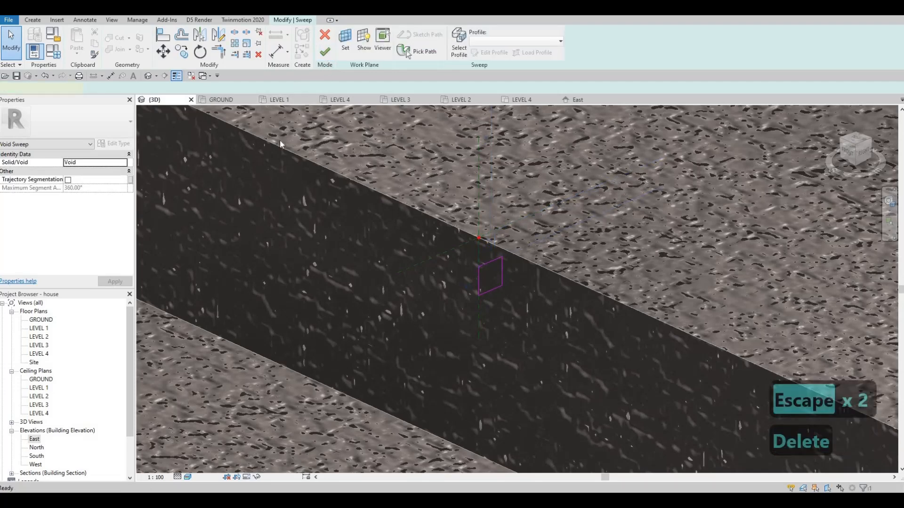
left_click(302, 21)
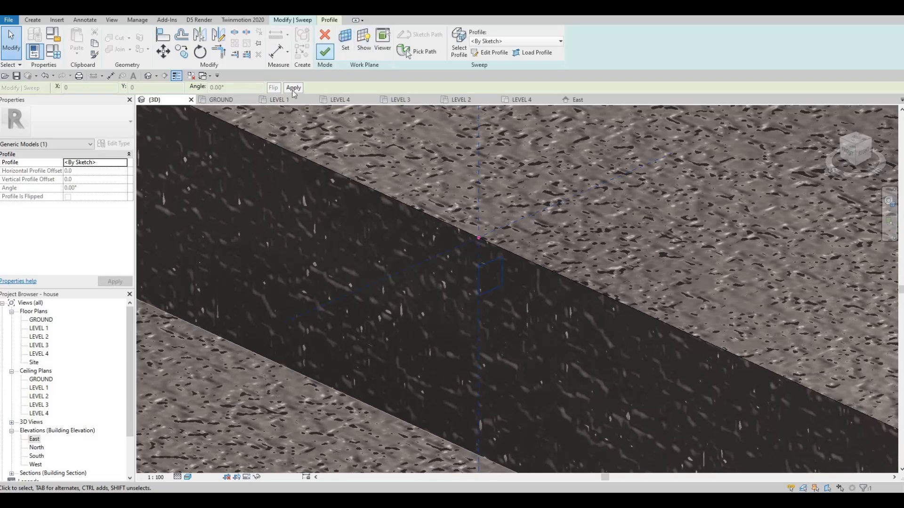
left_click(324, 51)
left_click(409, 283)
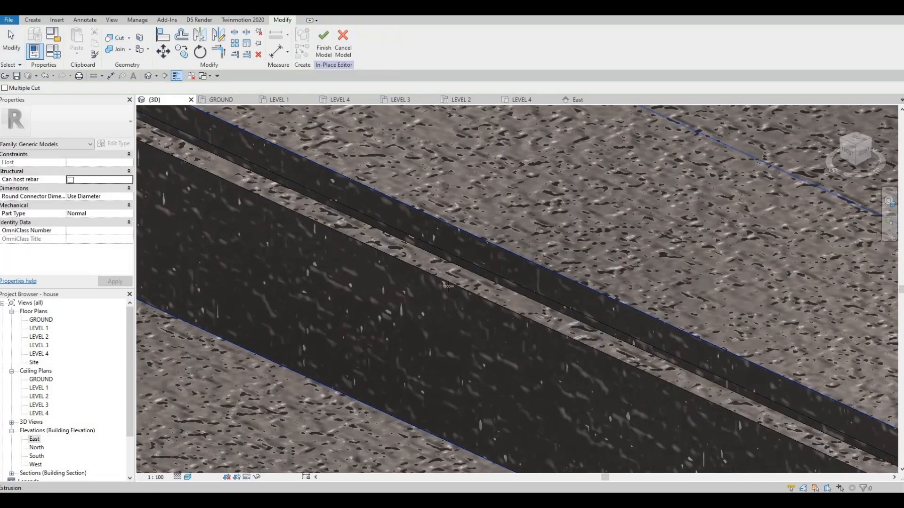
Step: Create another void sweep with the front top edge of the third step from the top as its path
scroll(542, 273, "down", 3)
middle_click_drag(543, 270, 623, 248)
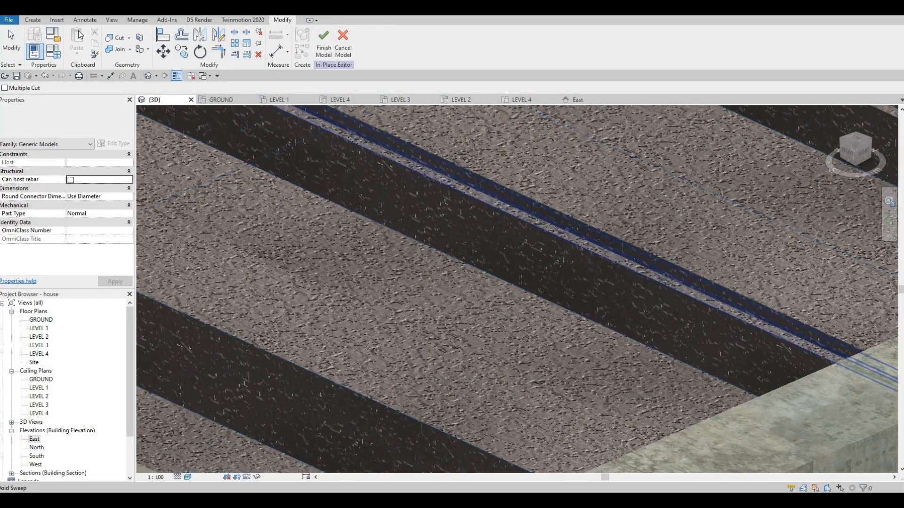
left_click(38, 21)
left_click(183, 50)
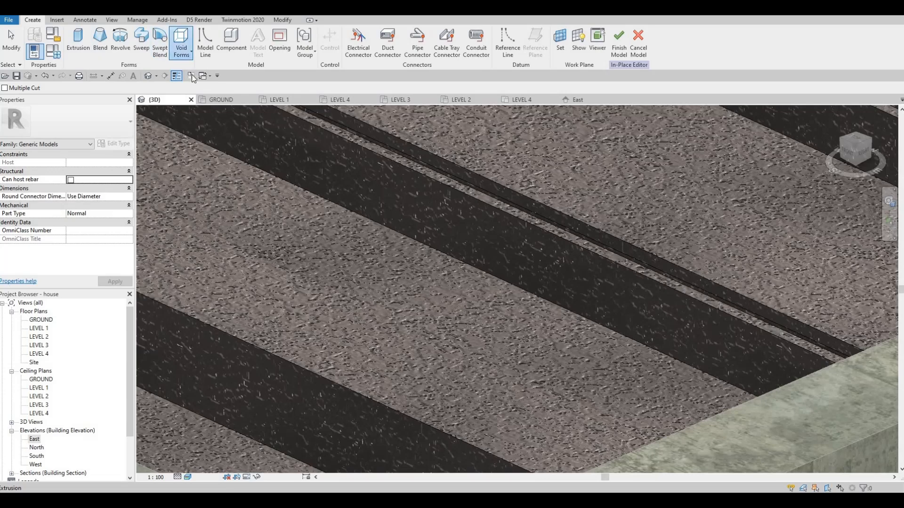
left_click(202, 127)
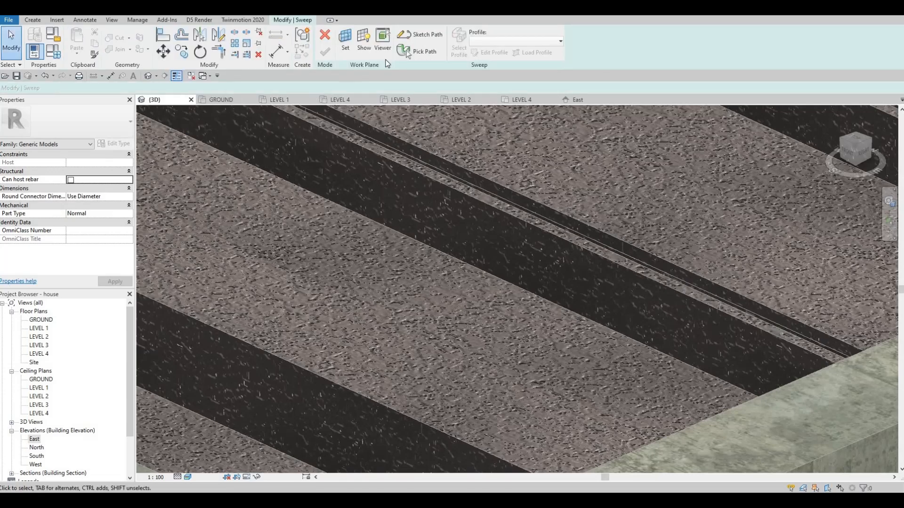
left_click(425, 55)
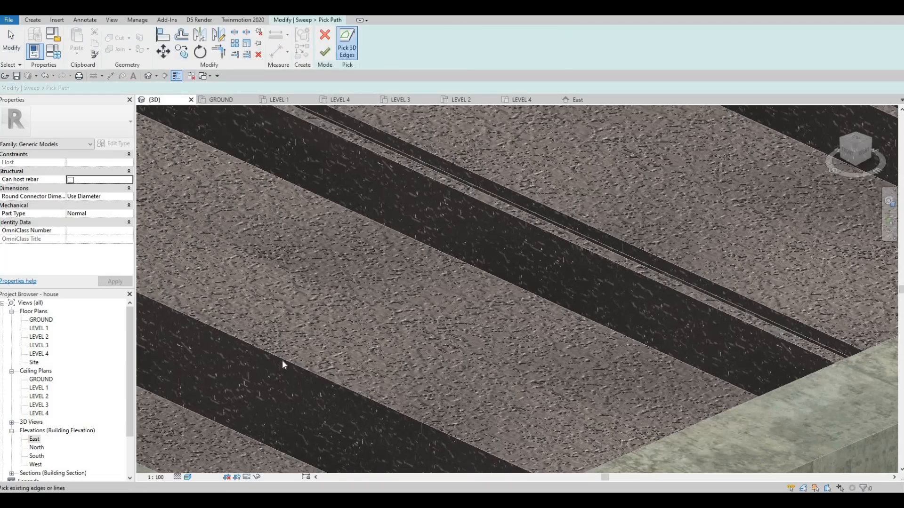
left_click(390, 408)
middle_click_drag(555, 342, 724, 270)
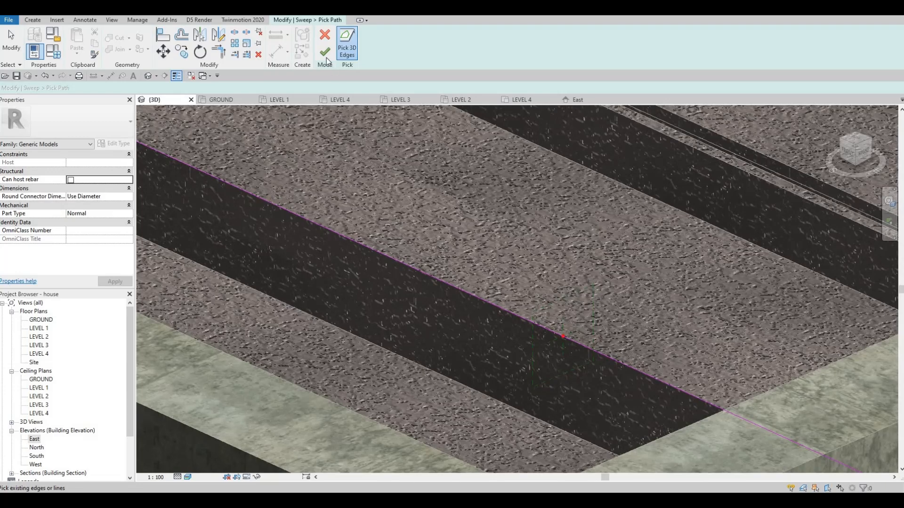
left_click(327, 59)
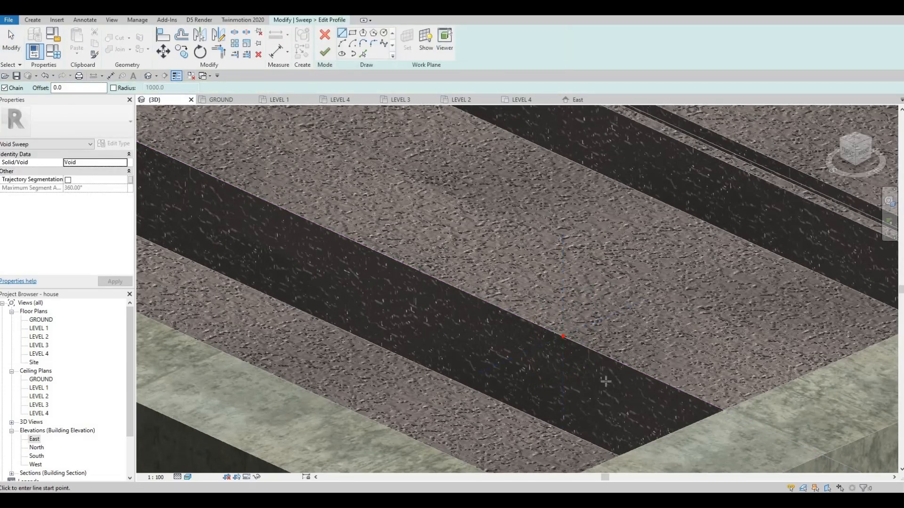
Step: Draw a 20 mm vertical guide line down from the path point in the third step's sweep profile
scroll(588, 349, "up", 3)
scroll(499, 269, "up", 2)
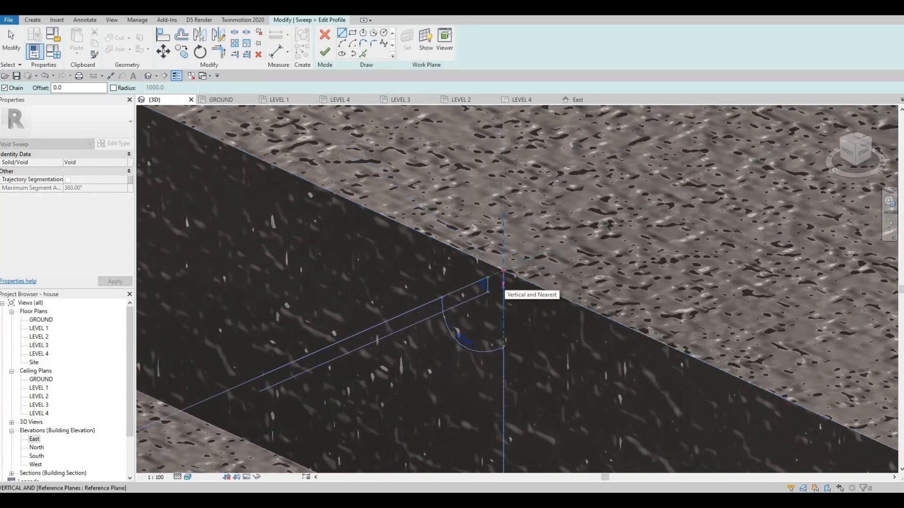
type("20")
key("Return")
Step: Sketch a closed four-sided profile inward from the guide line's lower end, with a 20 mm vertical inner side
scroll(573, 322, "up", 2)
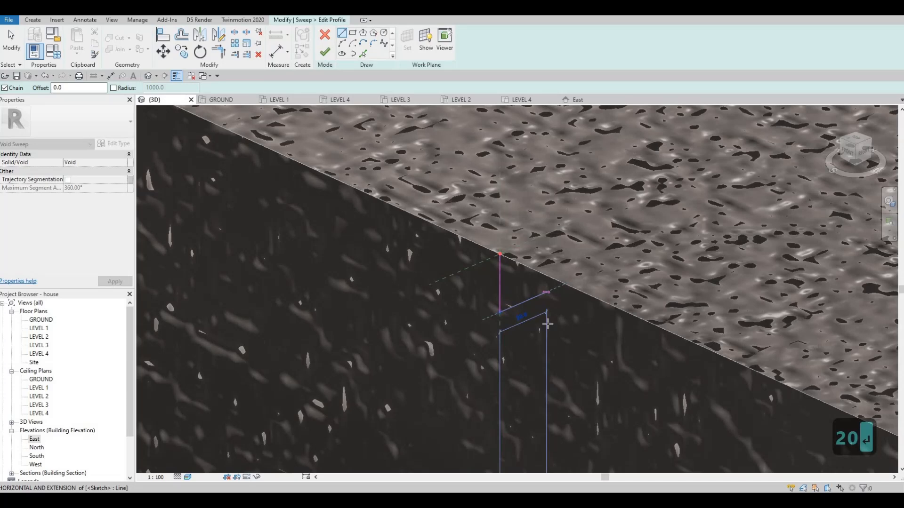
left_click(547, 328)
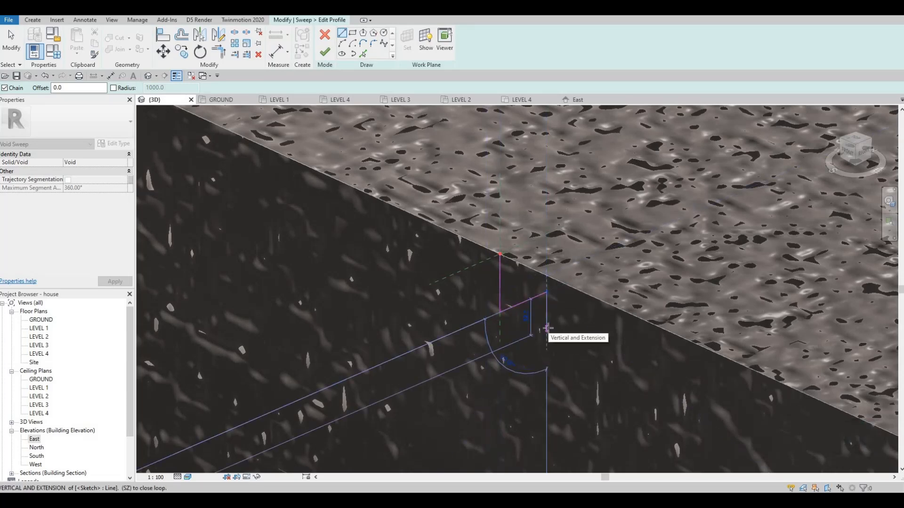
type("20")
key("Return")
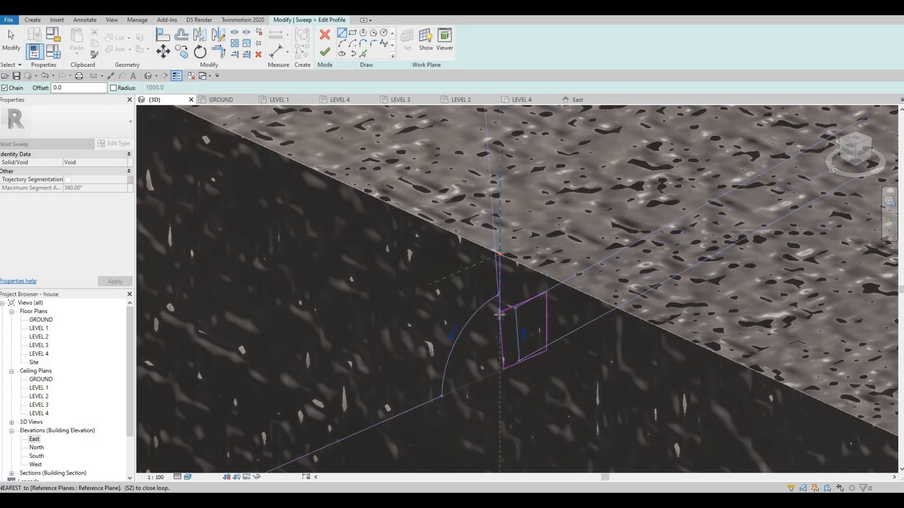
key("Escape")
key("Escape")
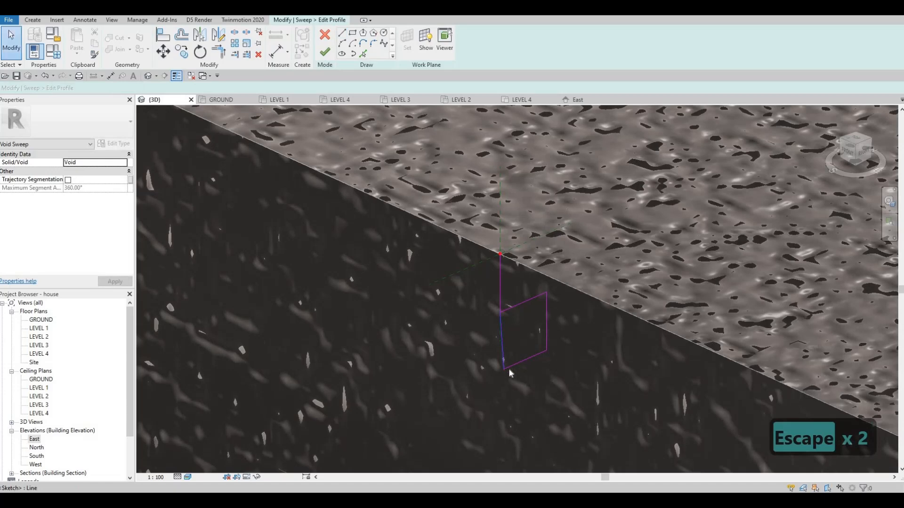
Step: Straighten the slanted front side of the profile to vertical and trim it to a corner with the bottom edge
key("Escape")
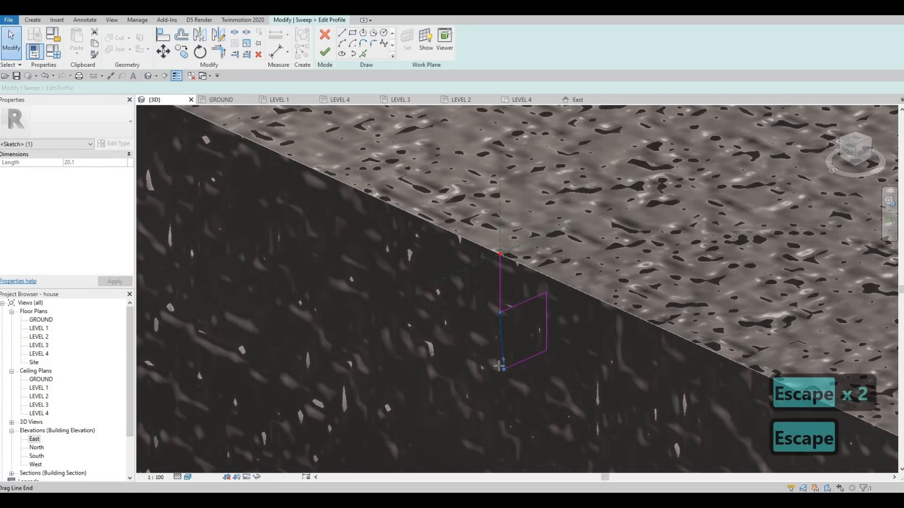
key("Escape")
key("Escape")
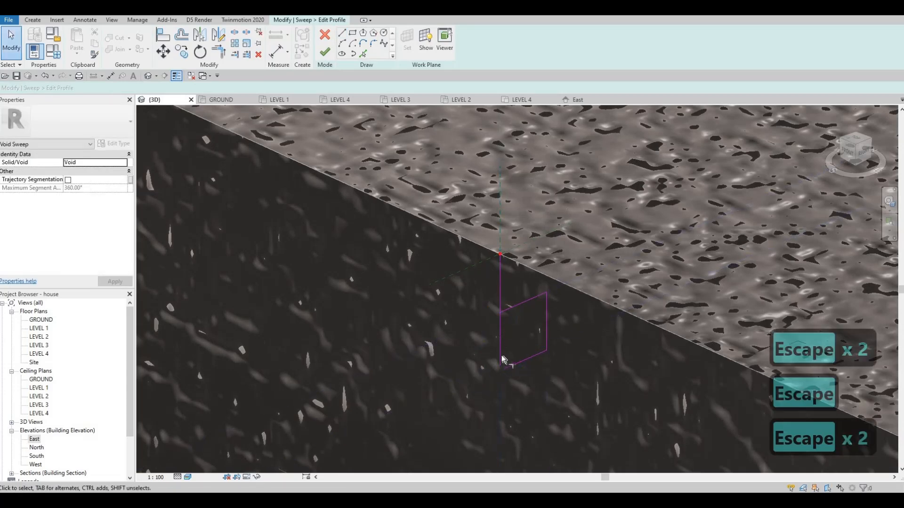
key("t")
key("r")
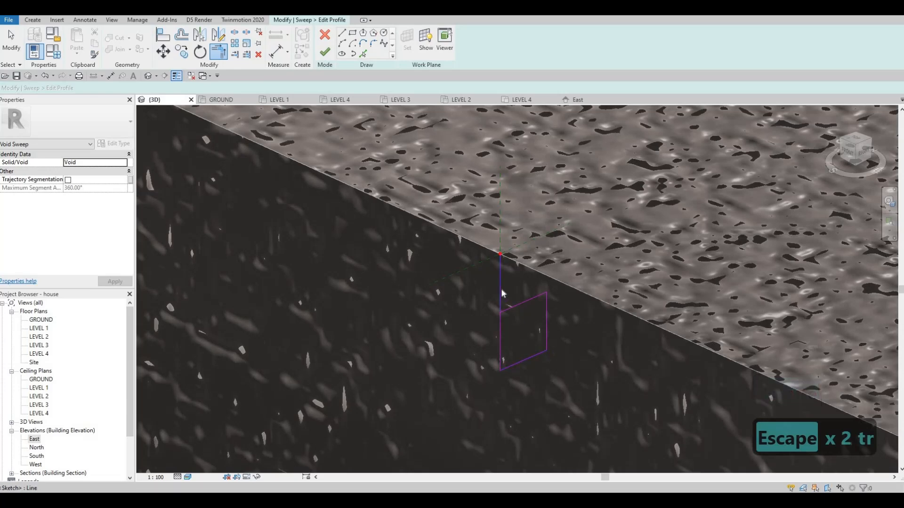
key("Escape")
key("Escape")
Step: Delete the guide line above the square and finish the third step's profile sketch
left_click(500, 295)
key("Delete")
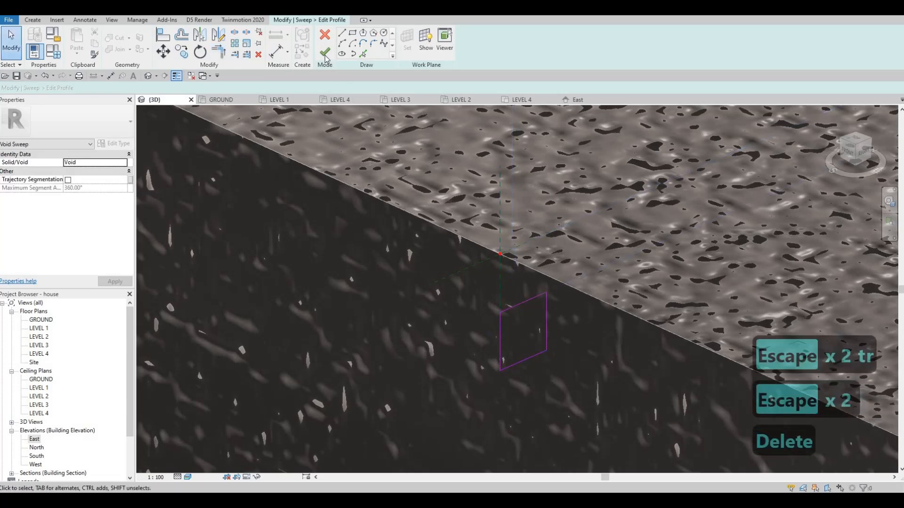
left_click(325, 51)
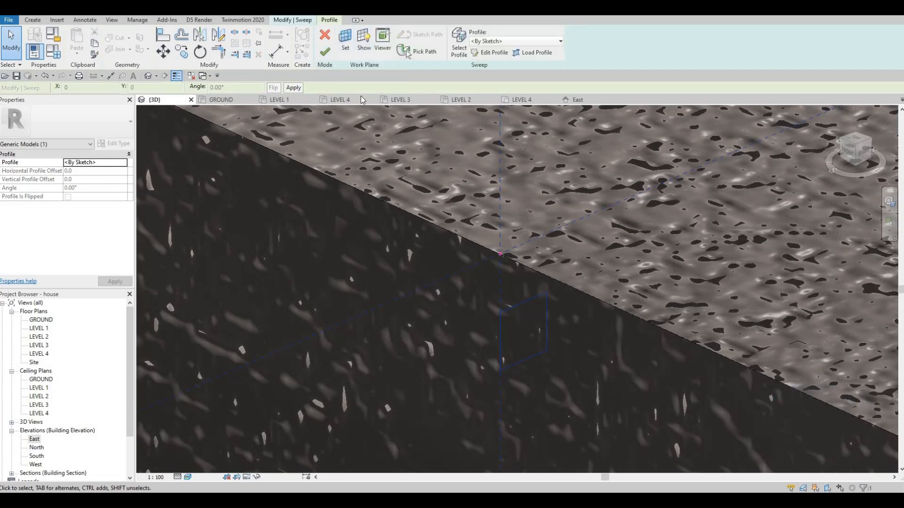
Step: Finish the third step's void sweep and cut it from the stair extrusion
left_click(325, 51)
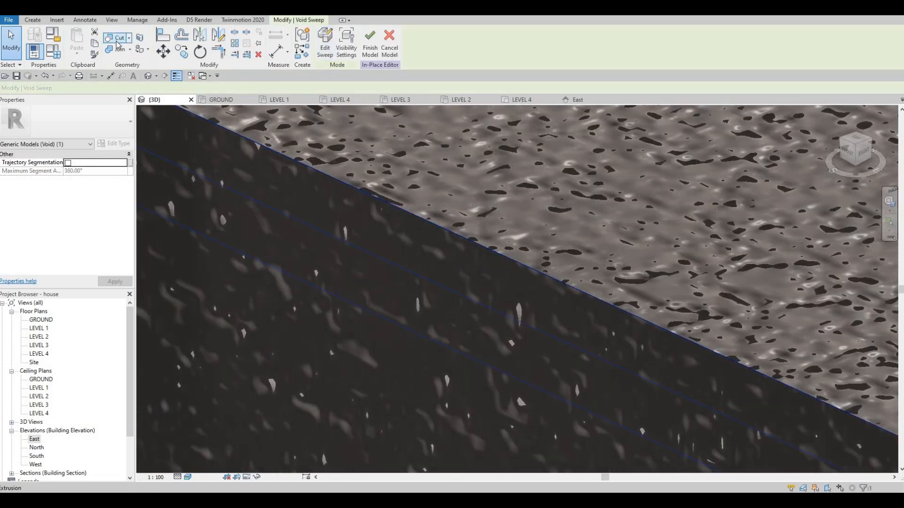
scroll(494, 294, "down", 4)
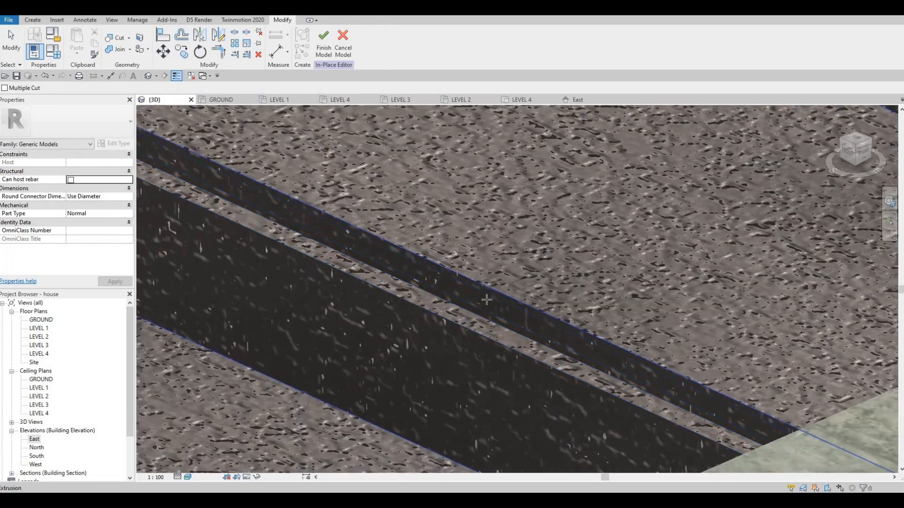
scroll(502, 370, "up", 2)
Step: Start a void sweep and pick the lowest step's upper front edge as its path
scroll(503, 370, "down", 3)
middle_click_drag(503, 370, 688, 189, "shift")
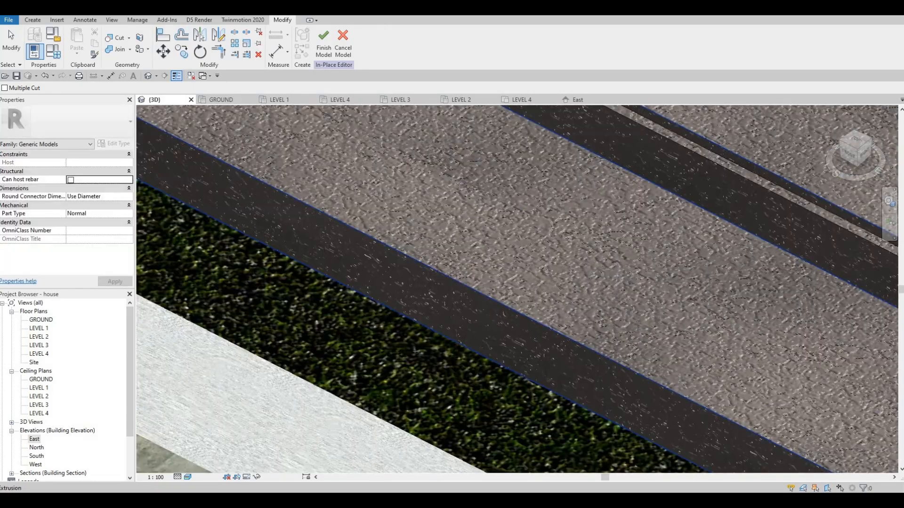
left_click(33, 20)
left_click(182, 45)
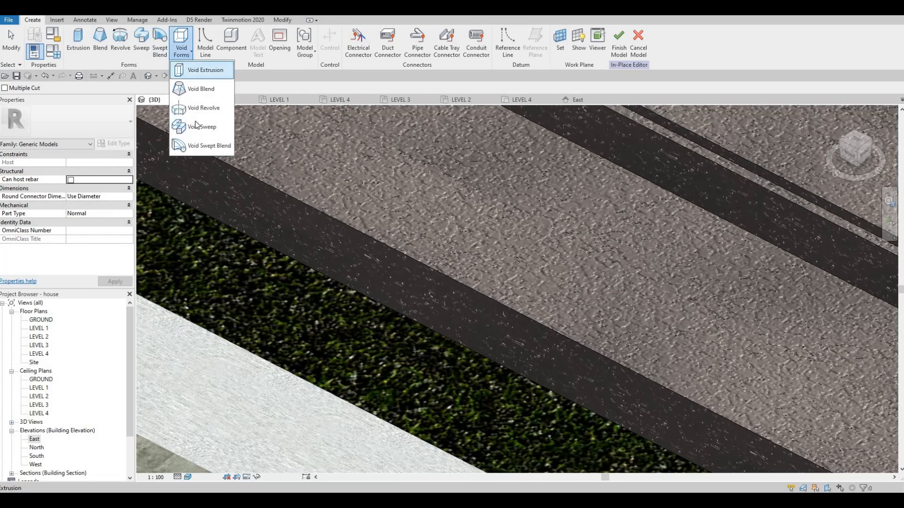
left_click(203, 124)
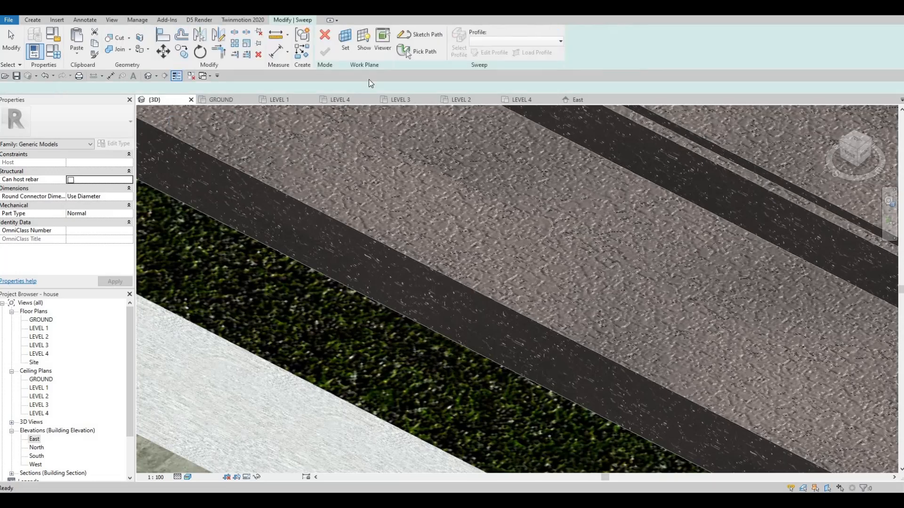
left_click(434, 52)
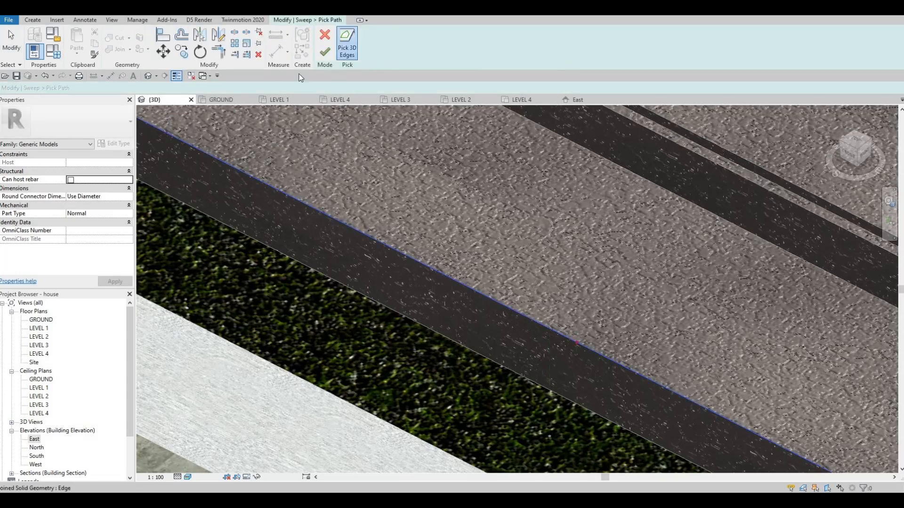
left_click(330, 53)
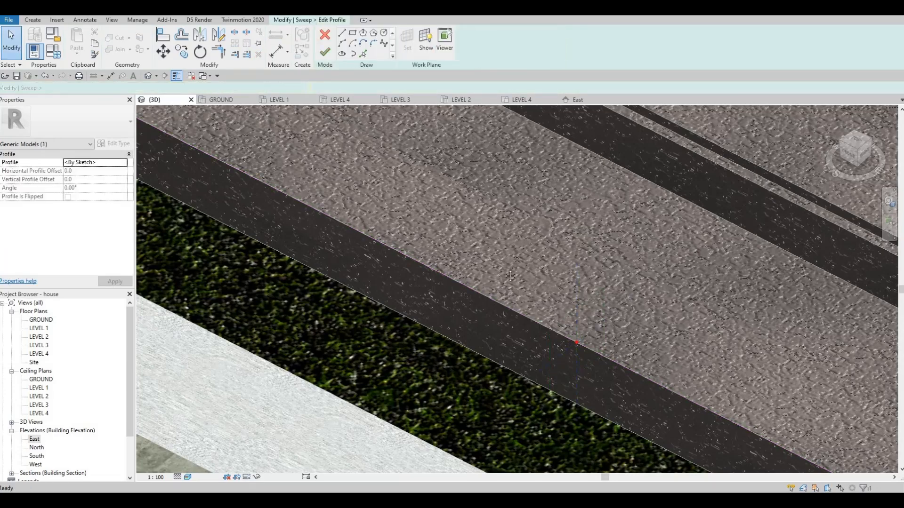
Step: Draw a 20 mm vertical guide line down from the path point in the lowest step's sweep profile
middle_click_drag(554, 278, 423, 188)
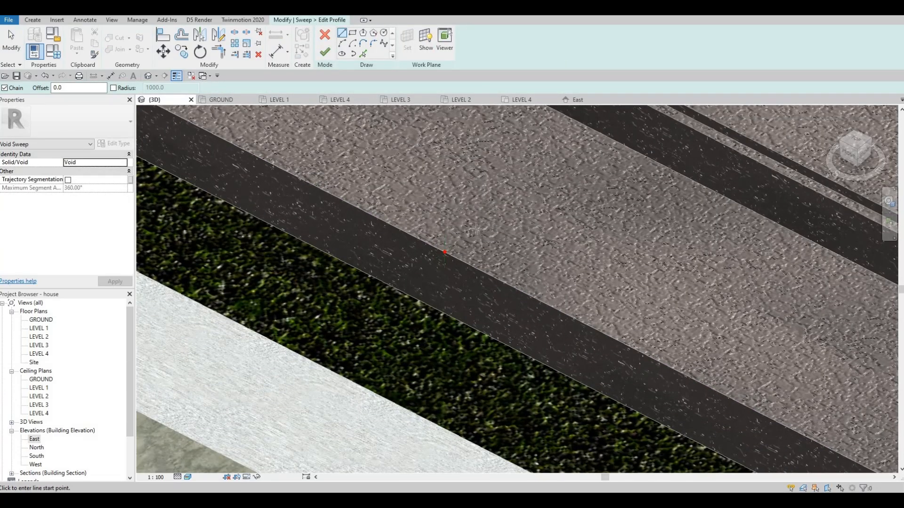
scroll(423, 188, "up", 5)
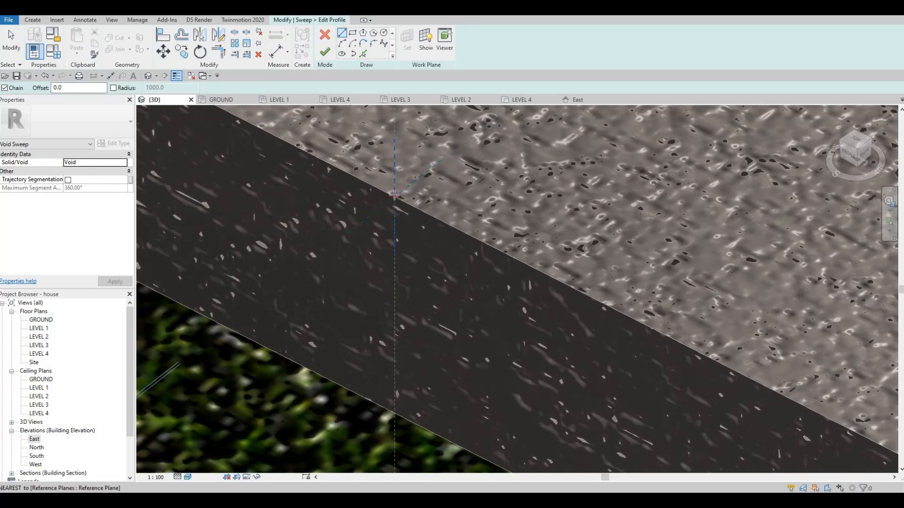
left_click(395, 197)
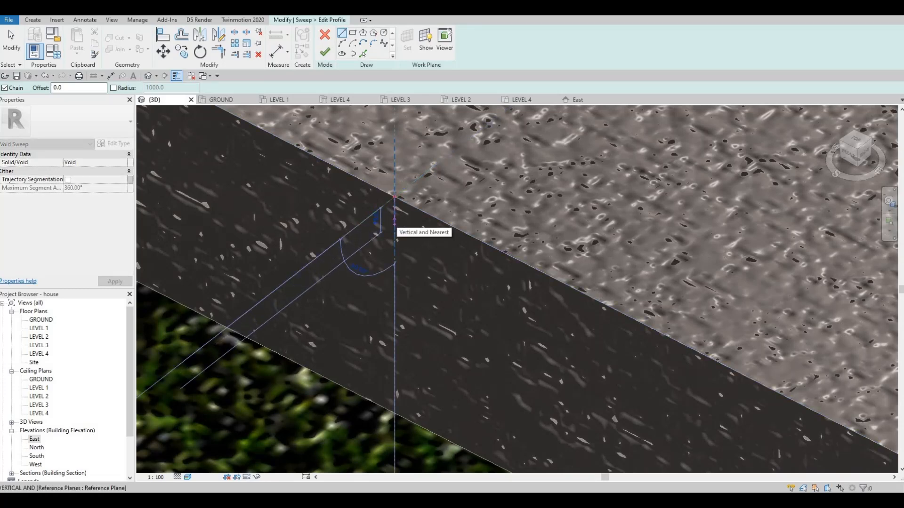
type("20")
key("Return")
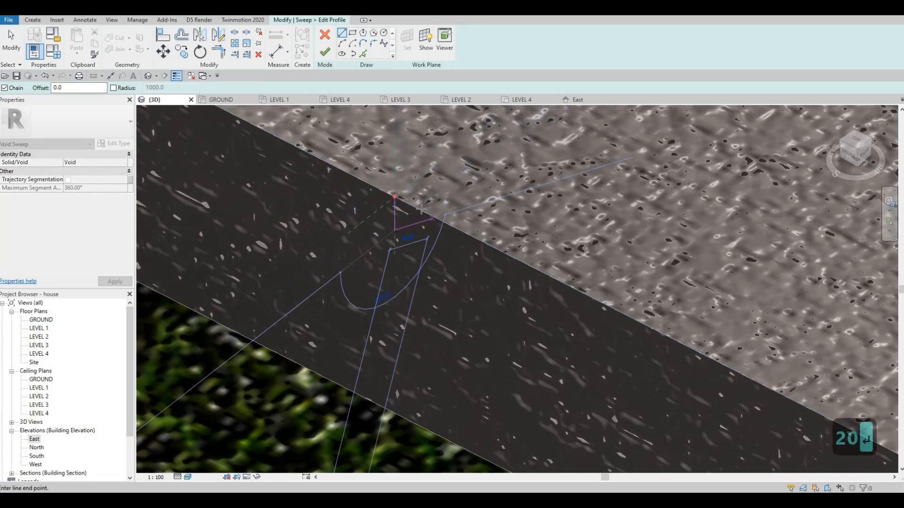
Step: Sketch a closed four-sided profile extending into the lowest step from the guide line's lower end
left_click(420, 243)
left_click(401, 255)
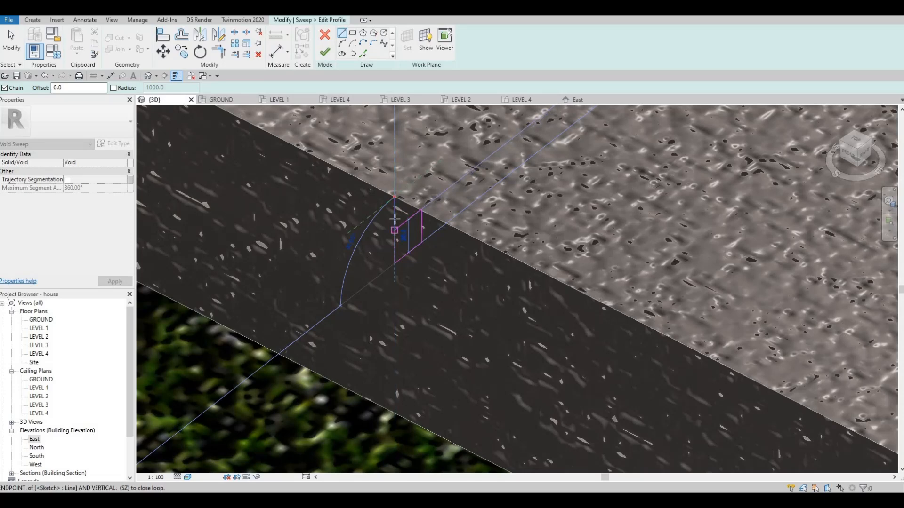
left_click(395, 229)
Step: Delete the guide line above the square and finish the lowest step's profile sketch
key("Escape")
key("Escape")
left_click(395, 219)
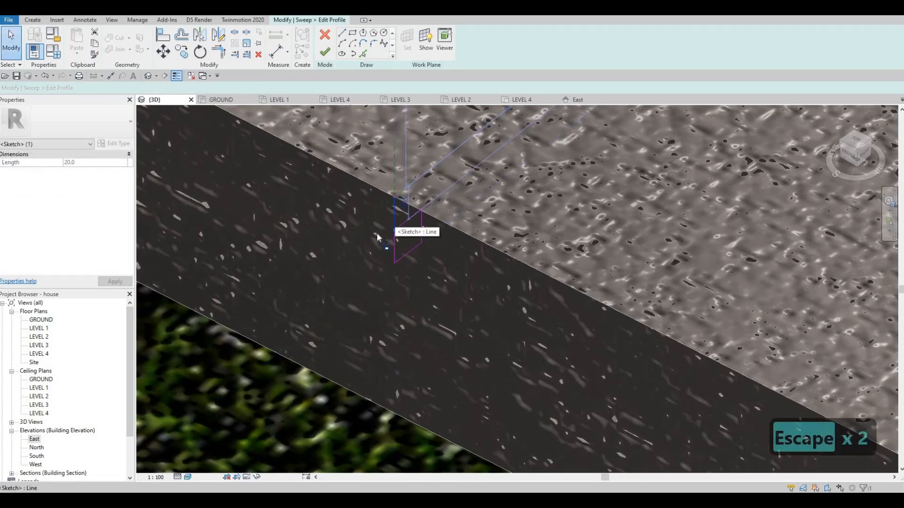
key("Delete")
left_click(325, 52)
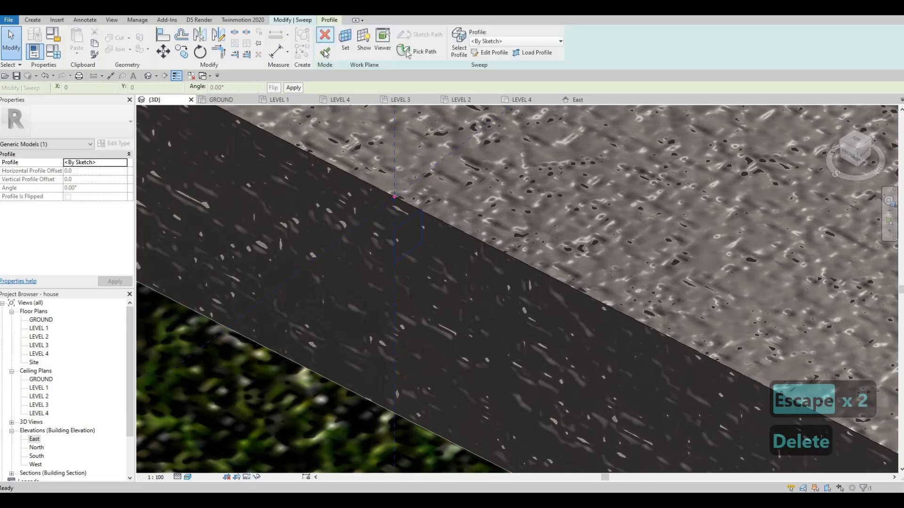
Step: Finish the lowest step's void sweep and cut it from the stair extrusion
left_click(362, 42)
left_click(114, 37)
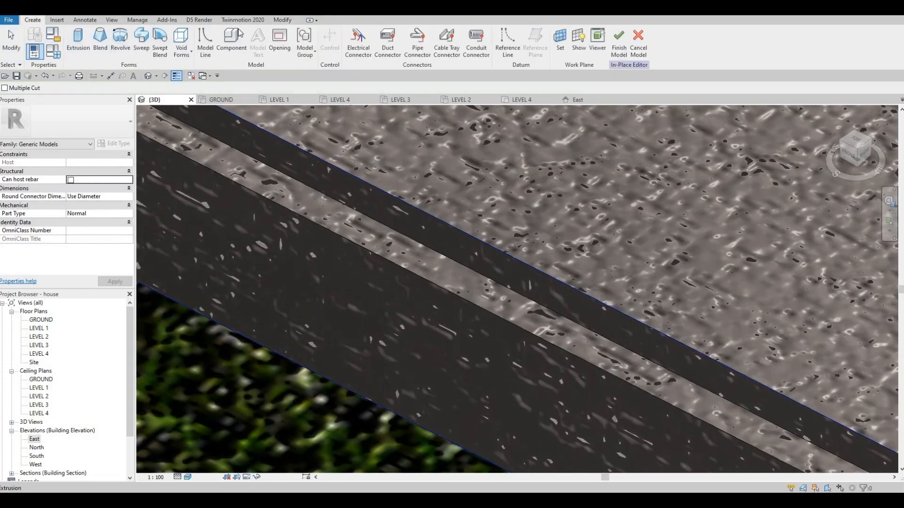
Step: Start the Paint tool, search the materials for "lumina", and choose Glass, White, High Luminance
left_click(281, 20)
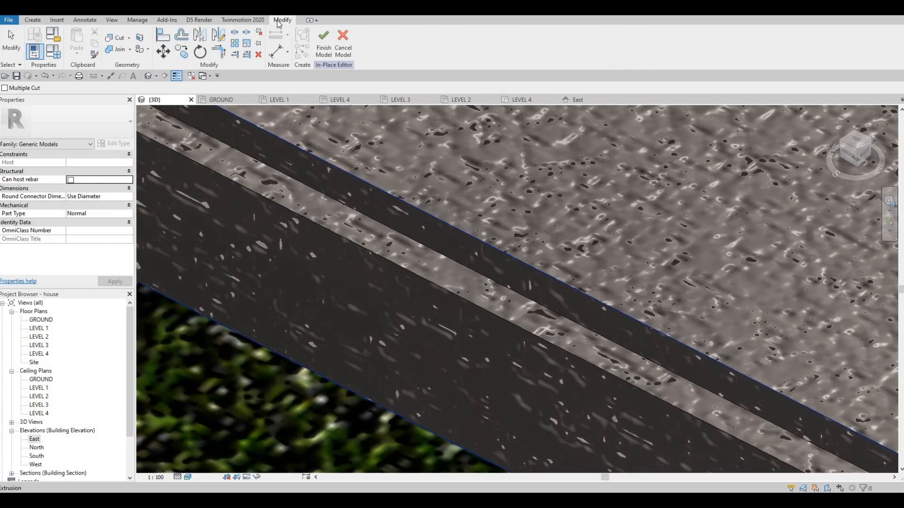
left_click(139, 38)
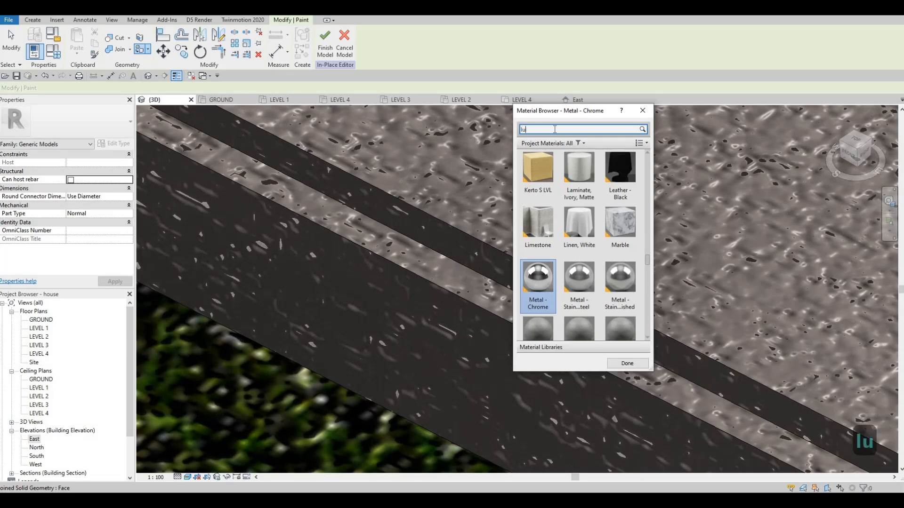
left_click(554, 129)
type("lumina")
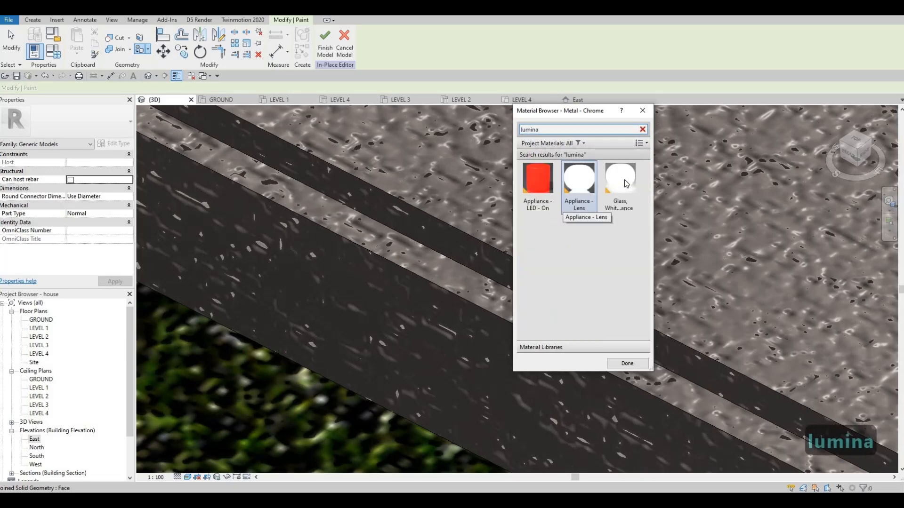
left_click(626, 184)
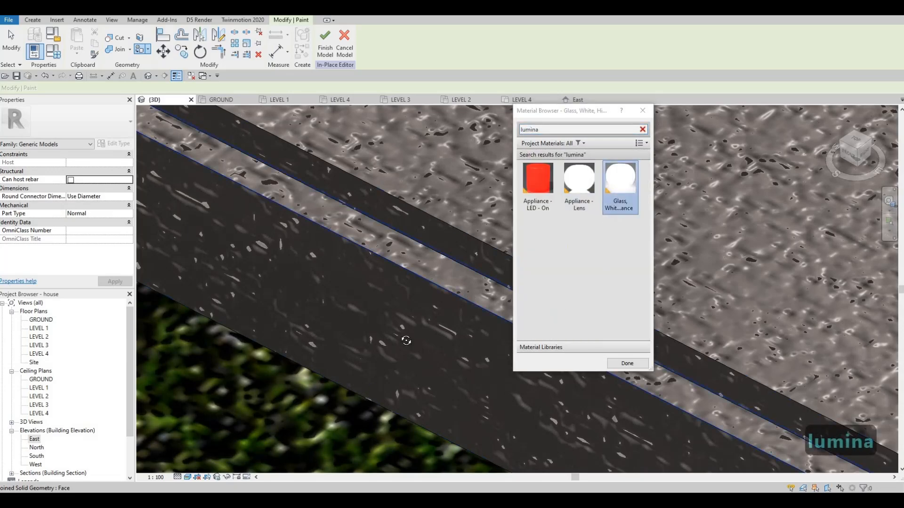
Step: Paint the inner face of the lowest step's groove with the white luminous glass
scroll(399, 311, "up", 2)
middle_click_drag(399, 310, 406, 182, "shift")
scroll(403, 216, "up", 2)
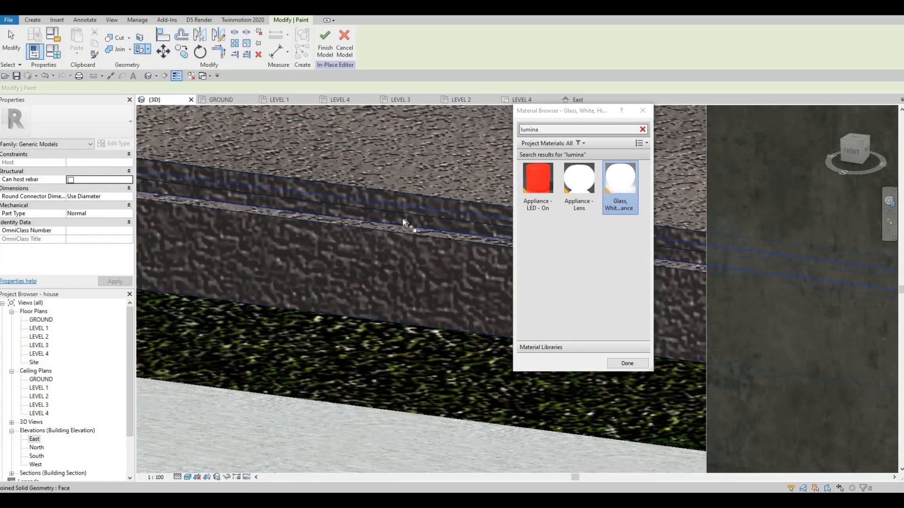
key("Tab")
key("Tab")
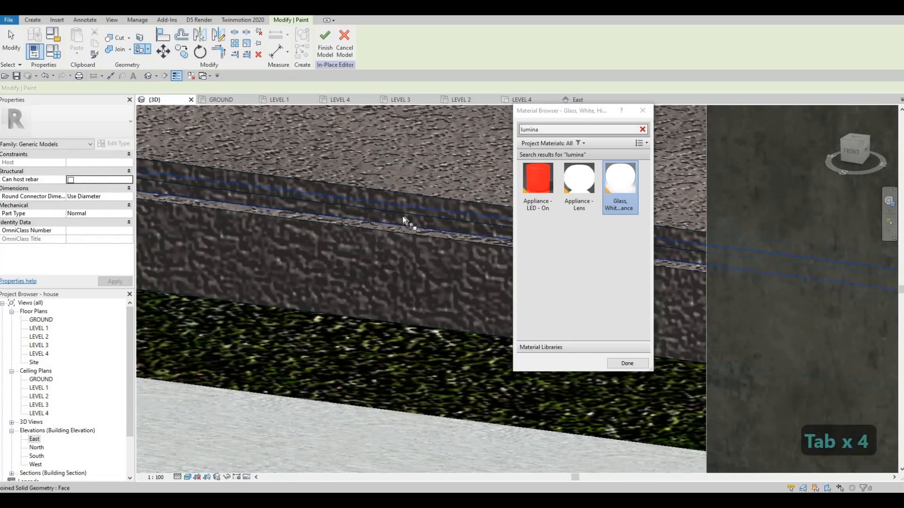
key("Tab")
key("Tab")
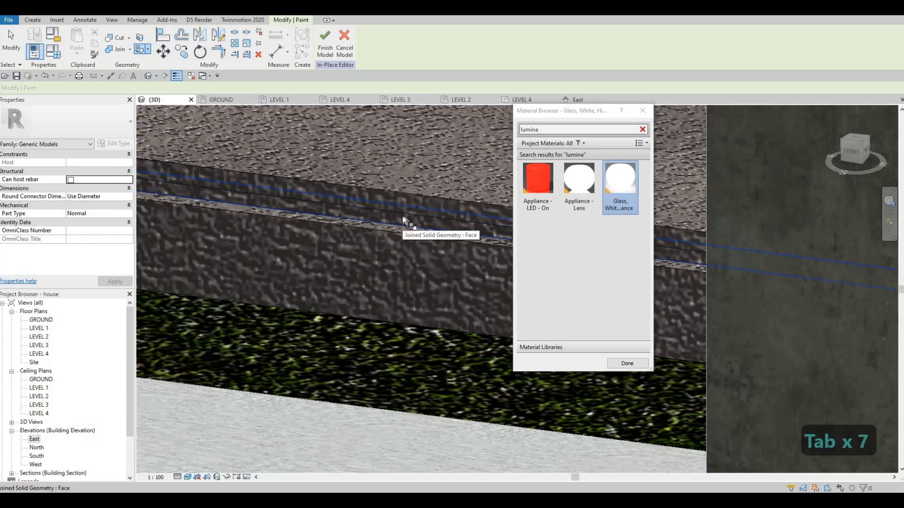
left_click(405, 194)
Step: Paint the inner faces of the upper steps' grooves with the same white luminous glass
mouse_move(405, 195)
middle_mouse_down()
mouse_move(404, 224)
mouse_move(372, 187)
middle_mouse_up()
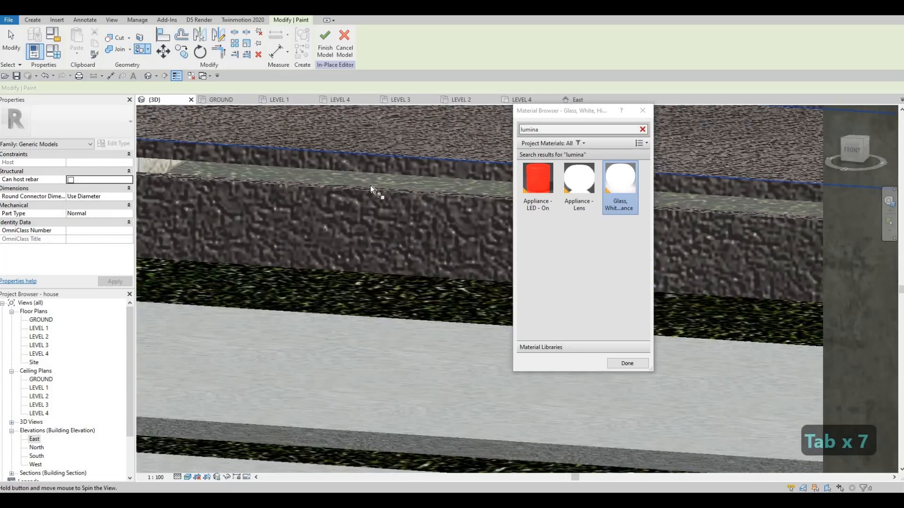
middle_click_drag(359, 317, 322, 228, "shift")
scroll(301, 209, "up", 3)
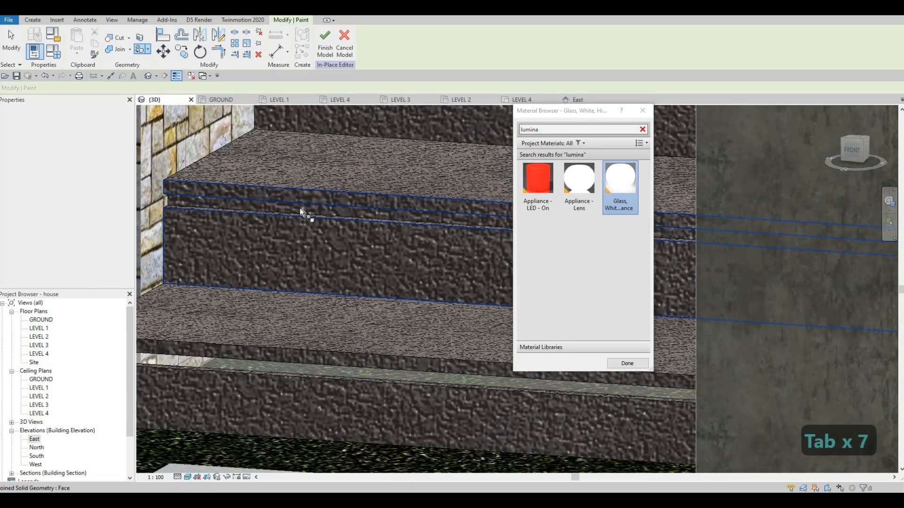
key("Tab")
scroll(316, 300, "down", 3)
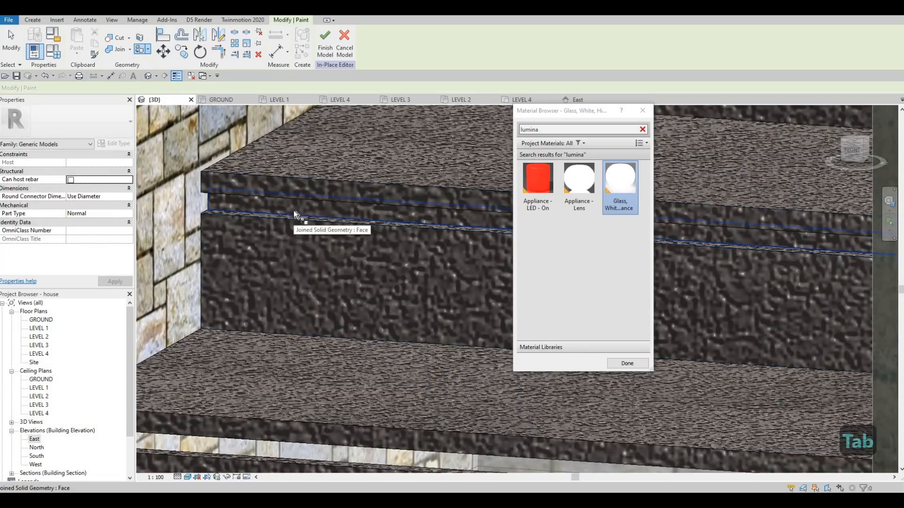
scroll(276, 248, "down", 2)
scroll(279, 228, "up", 3)
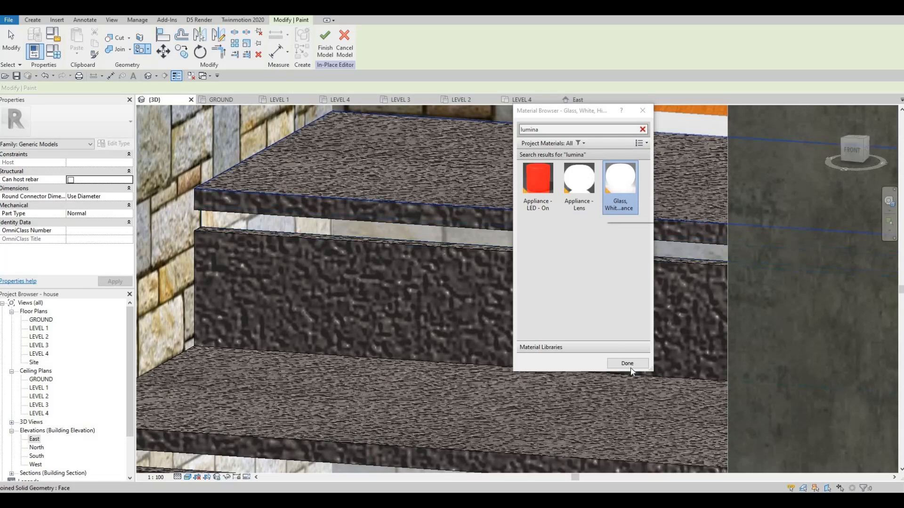
Step: End painting and finish the in-place stair model
key("Escape")
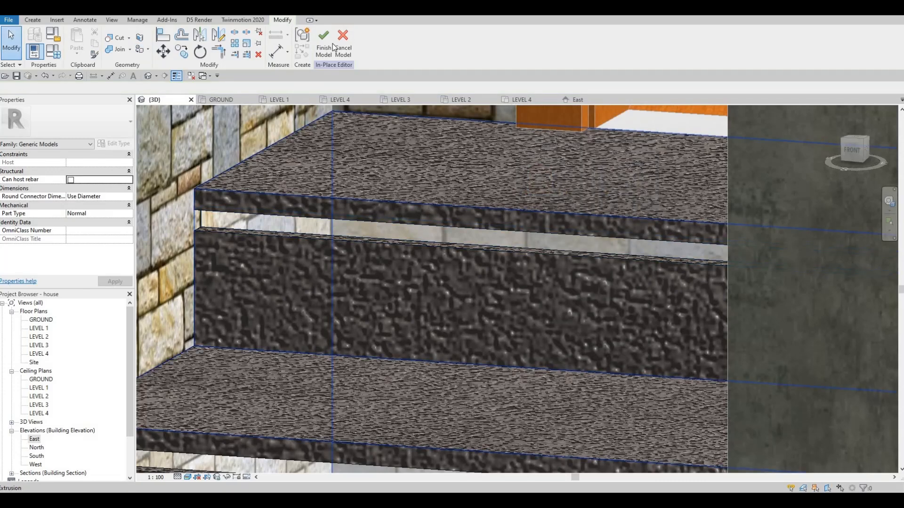
middle_click_drag(374, 178, 439, 306, "shift")
scroll(439, 309, "down", 5)
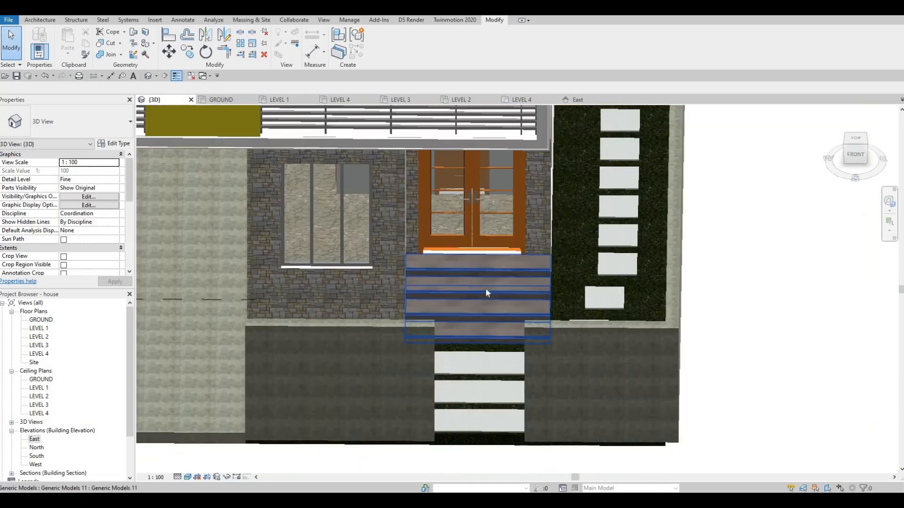
Step: Examine the house front around the vertical slat wall, its soffit and the balcony slab edge above
middle_click_drag(485, 288, 483, 245, "shift")
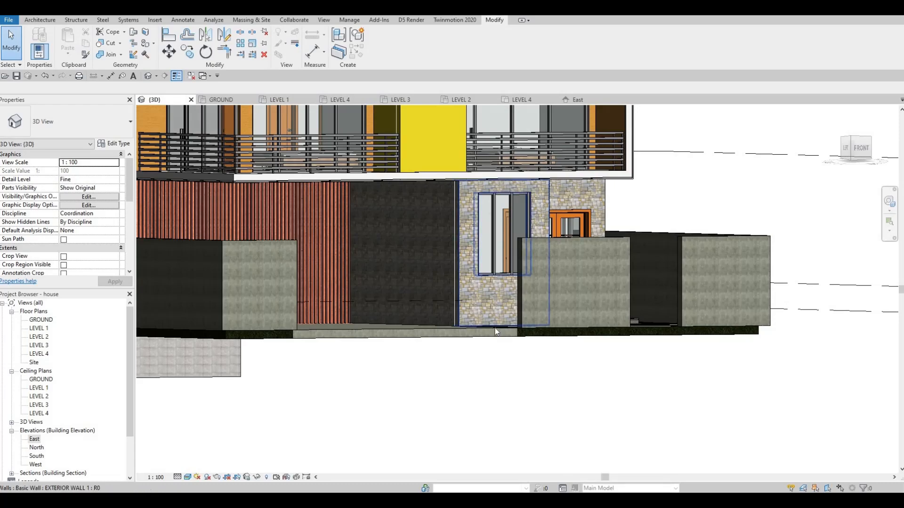
middle_click_drag(417, 311, 519, 322, "shift")
scroll(519, 323, "up", 3)
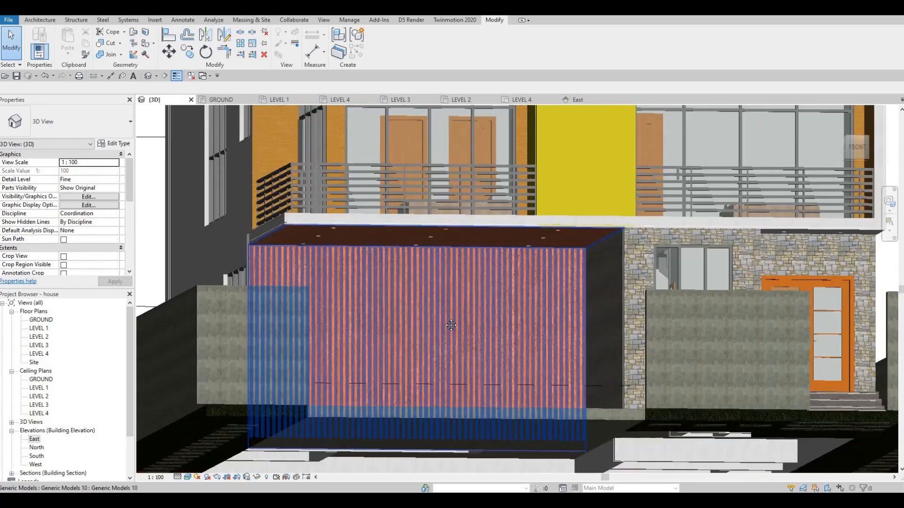
middle_click_drag(219, 256, 238, 274)
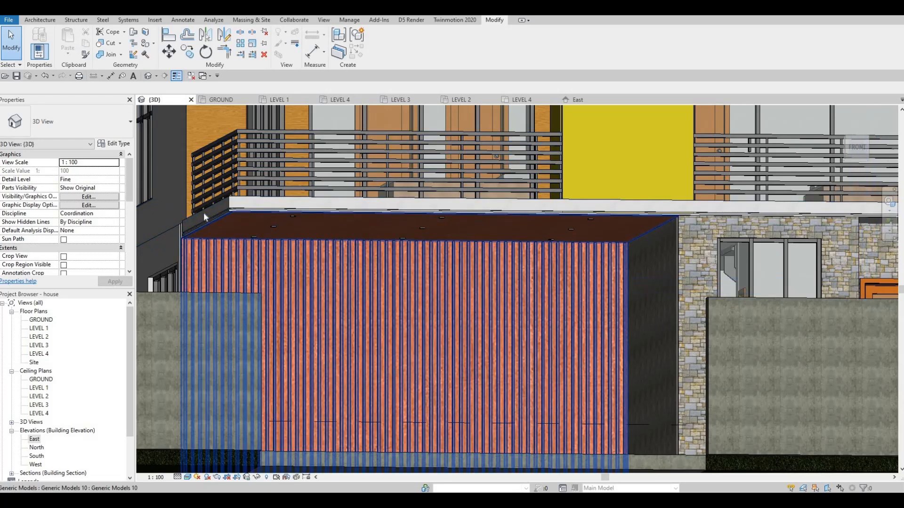
scroll(244, 209, "up", 3)
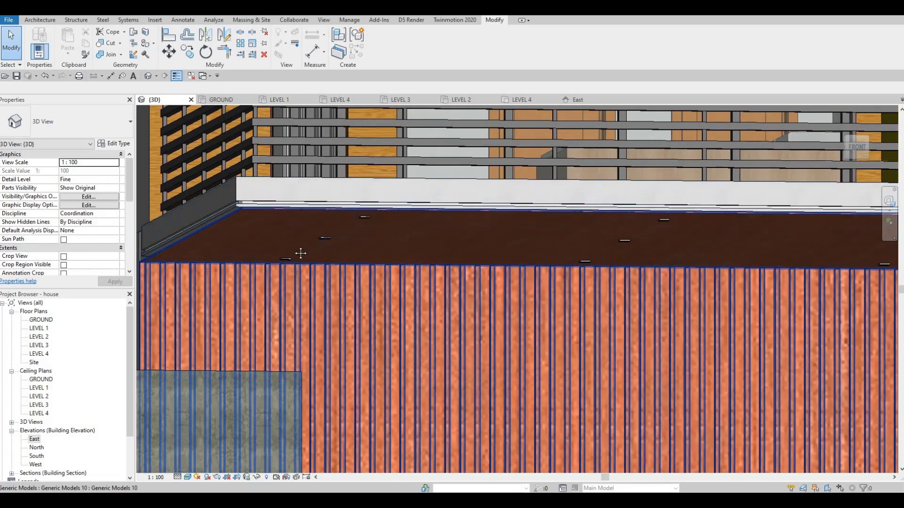
scroll(229, 235, "down", 2)
middle_click_drag(196, 276, 206, 224)
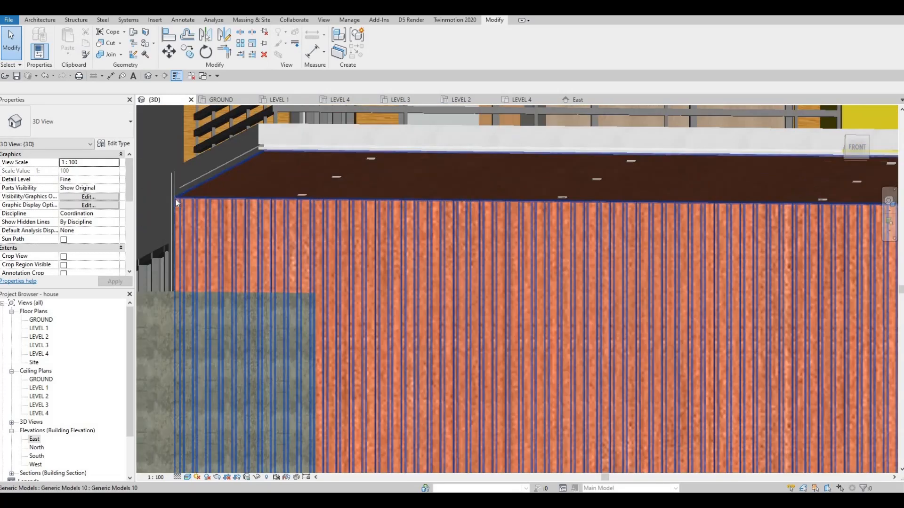
scroll(178, 200, "up", 4)
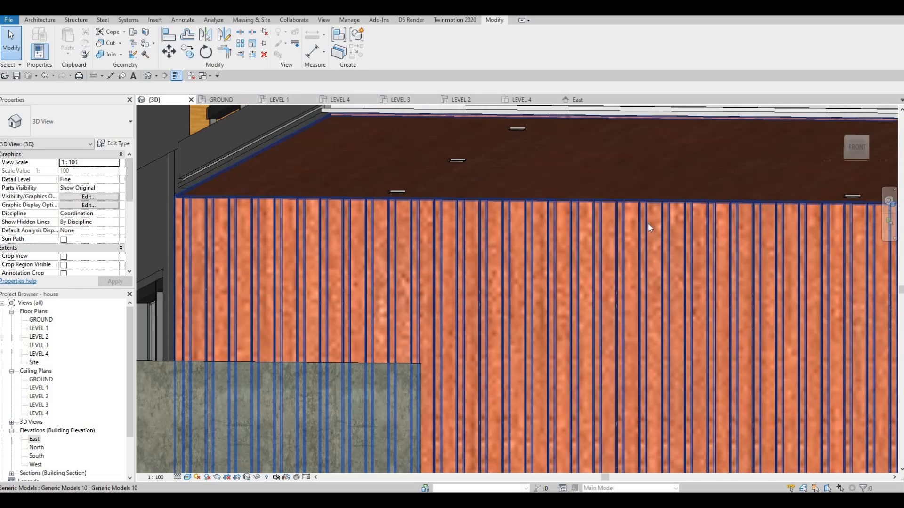
scroll(648, 224, "down", 5)
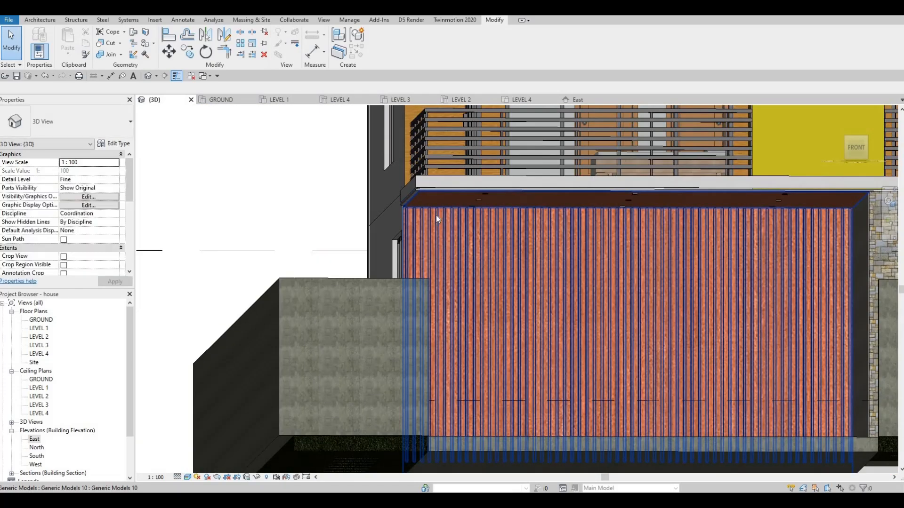
Step: Open the vertical slat wall's generic model for in-place editing
scroll(435, 215, "up", 3)
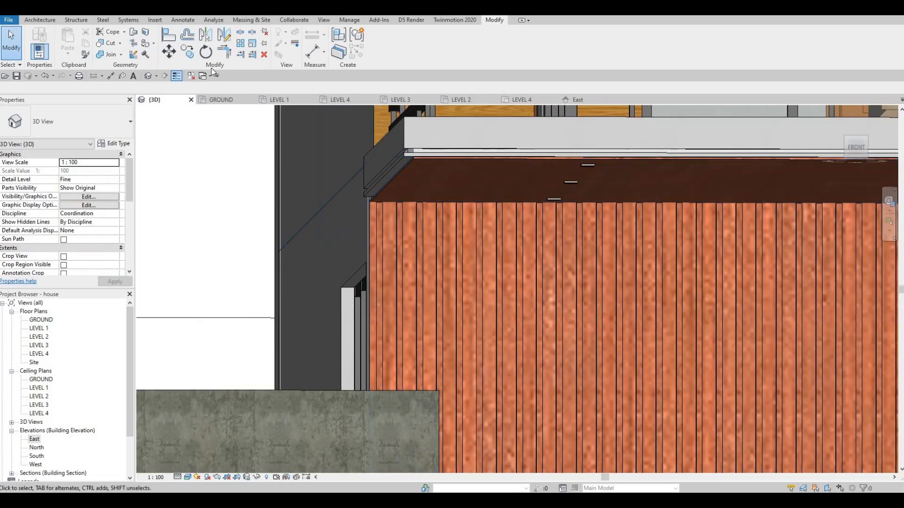
middle_click_drag(395, 226, 318, 182, "shift")
scroll(318, 182, "up", 3)
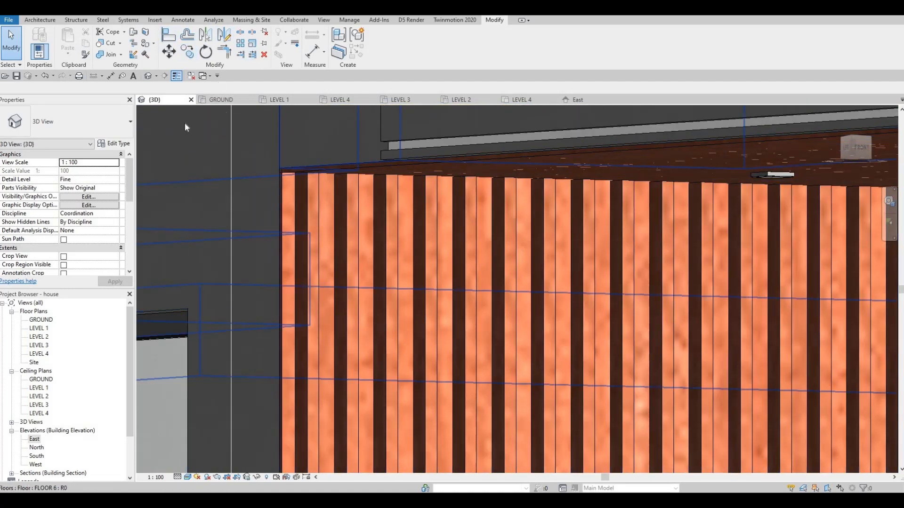
left_click(320, 205)
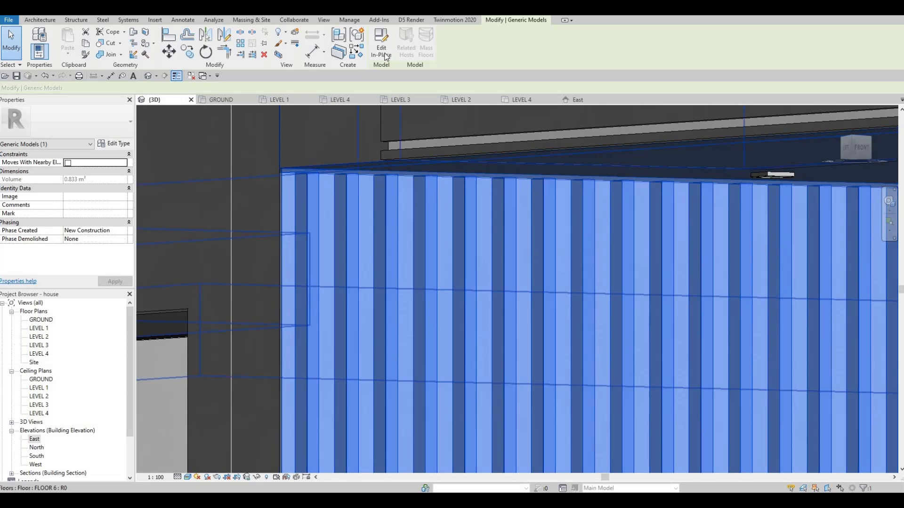
left_click(382, 51)
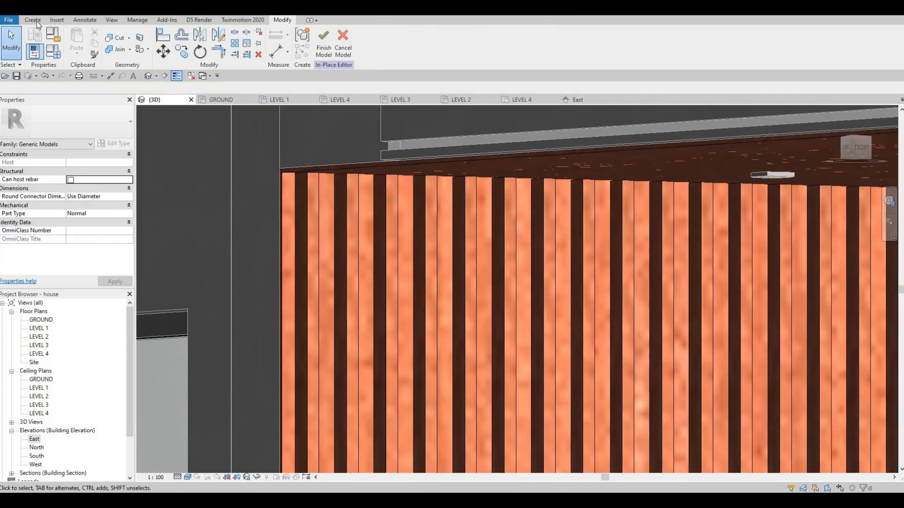
Step: Begin a solid sweep with a picked path and pick the slat wall's vertical end edge beside the dark grey wall
left_click(181, 53)
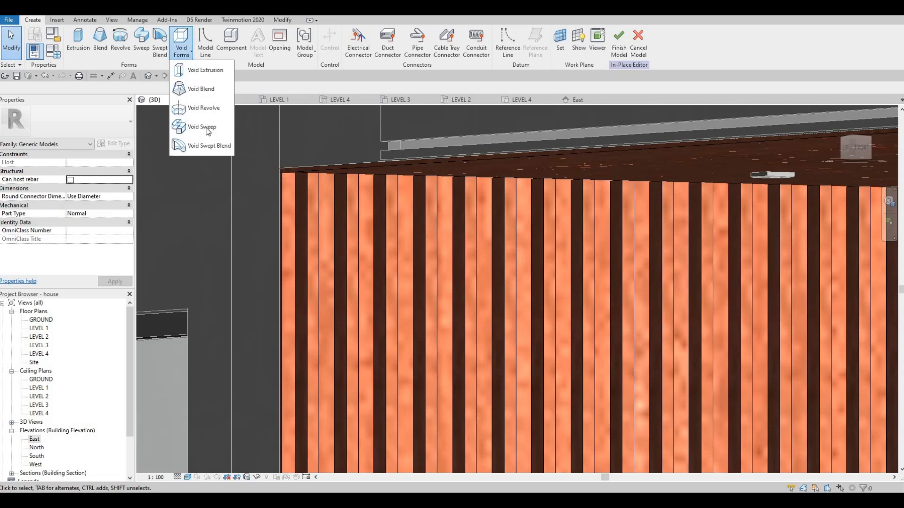
left_click(136, 53)
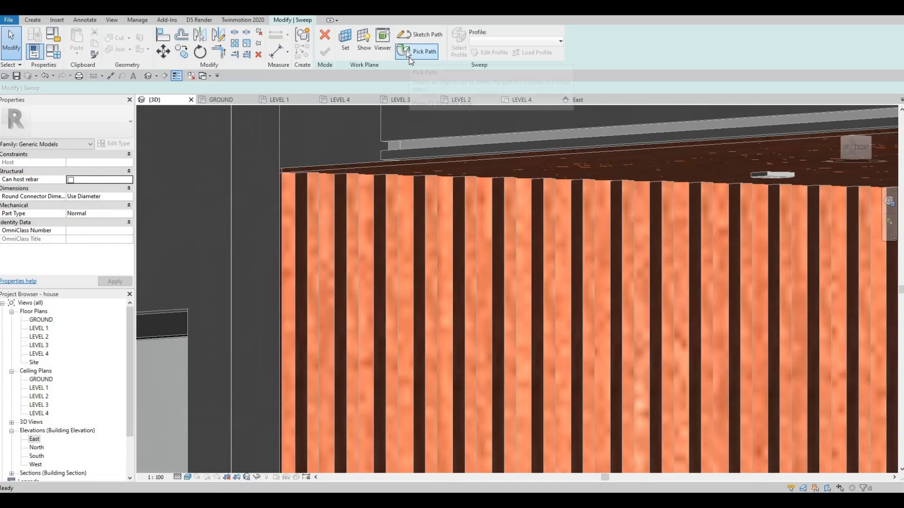
left_click(407, 54)
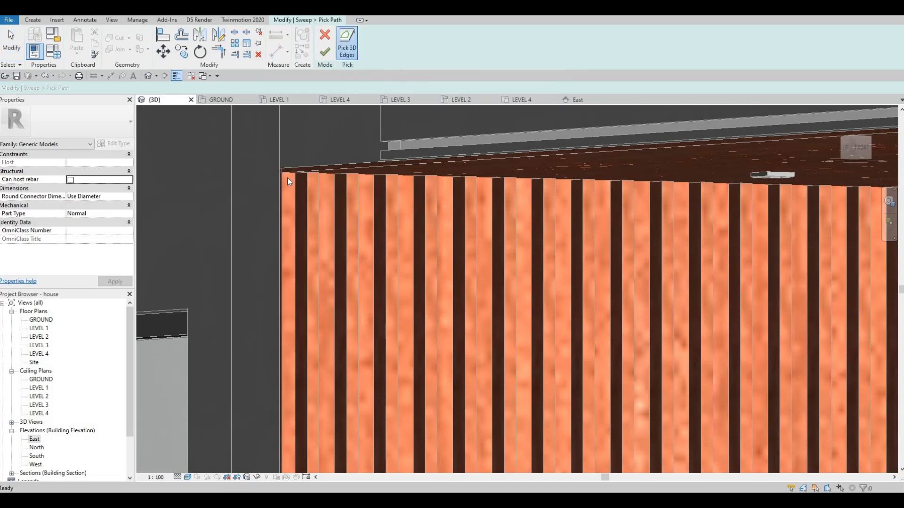
scroll(287, 172, "up", 3)
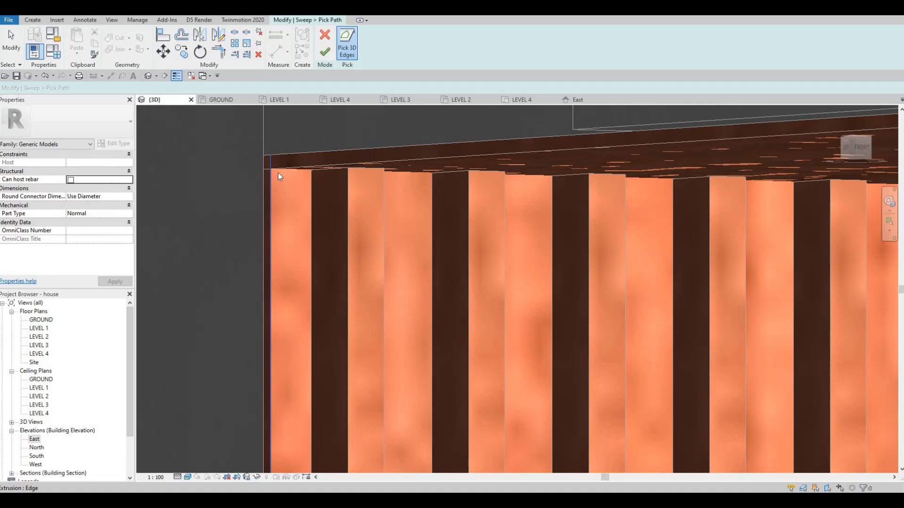
scroll(281, 170, "up", 2)
key("Tab")
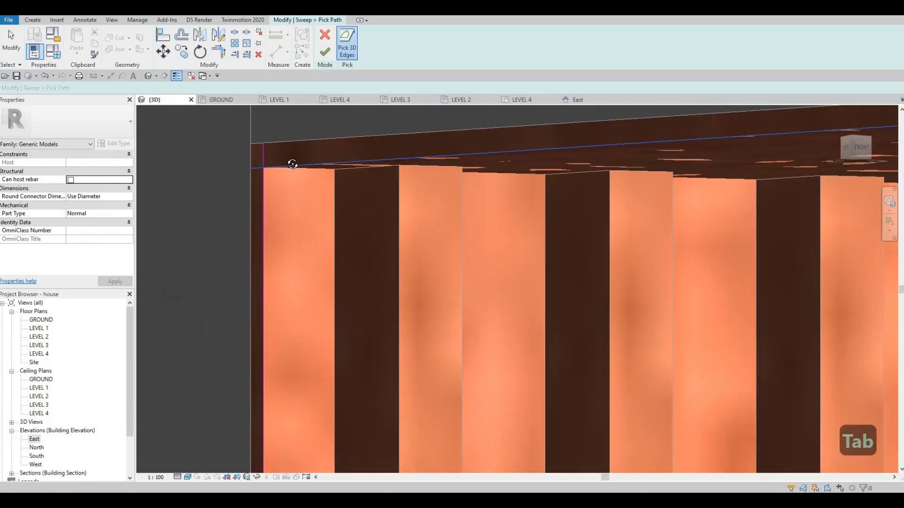
Step: Try to pick the slat wall's top edge under the soffit for the sweep path
middle_click_drag(296, 180, 320, 137)
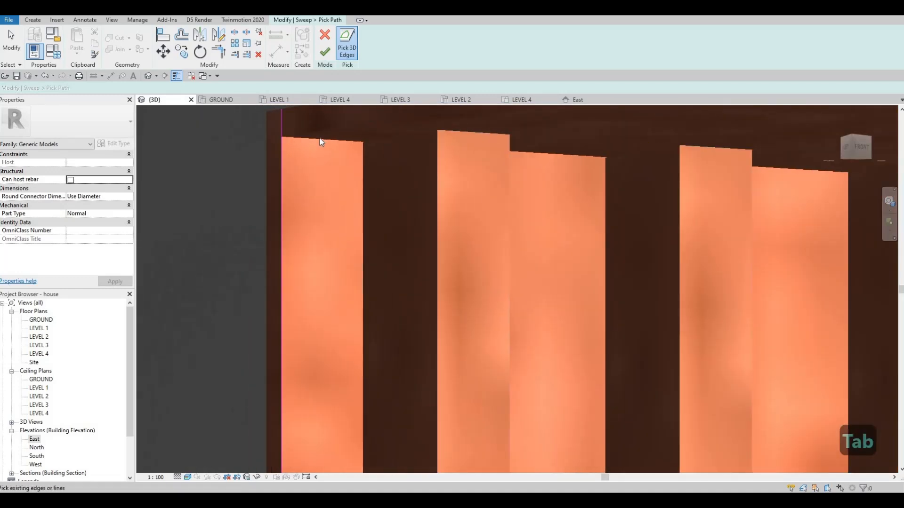
key("Tab")
key("Tab")
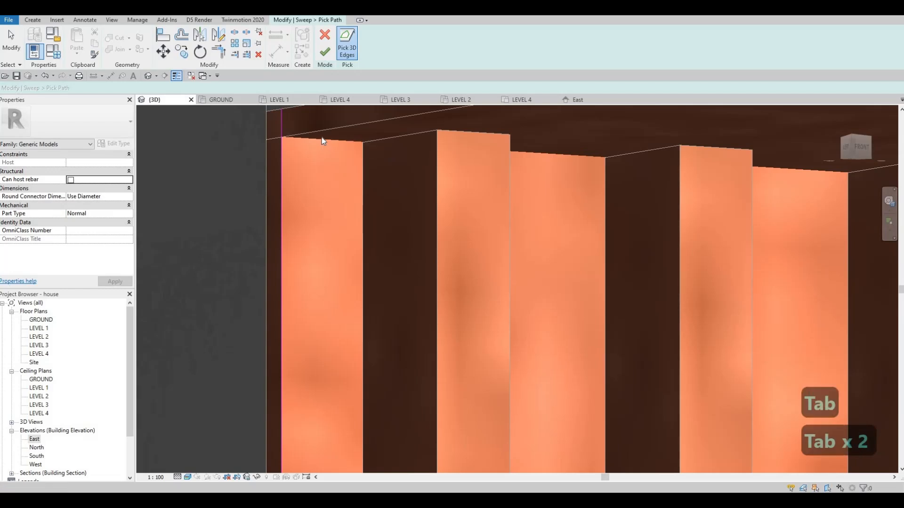
key("Tab")
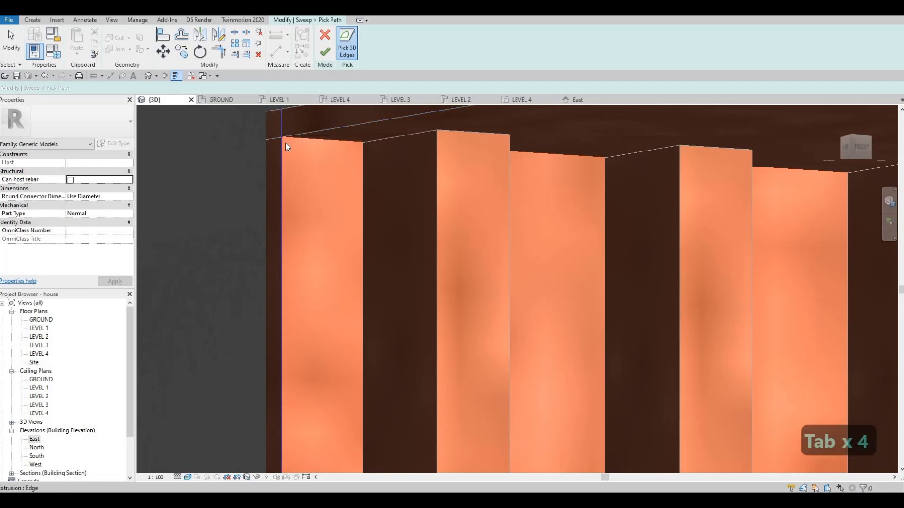
scroll(352, 137, "down", 5)
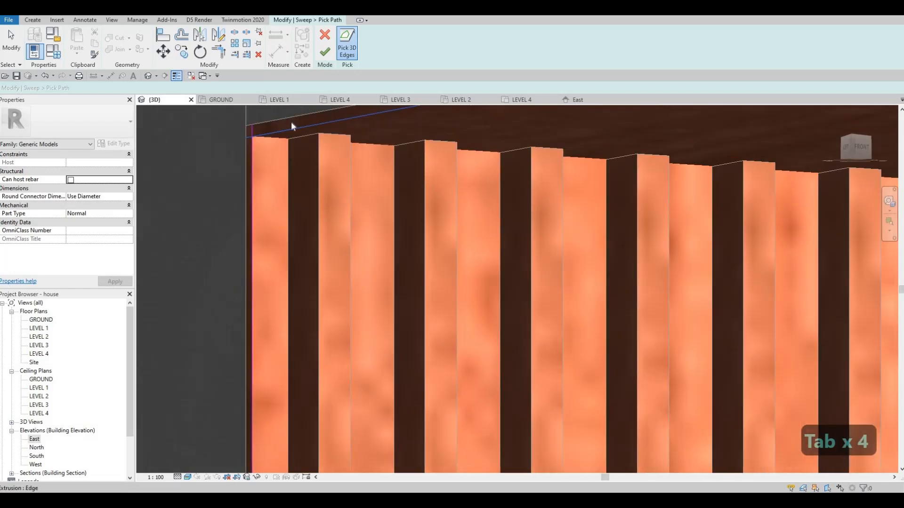
middle_click_drag(293, 125, 222, 258)
scroll(222, 258, "up", 4)
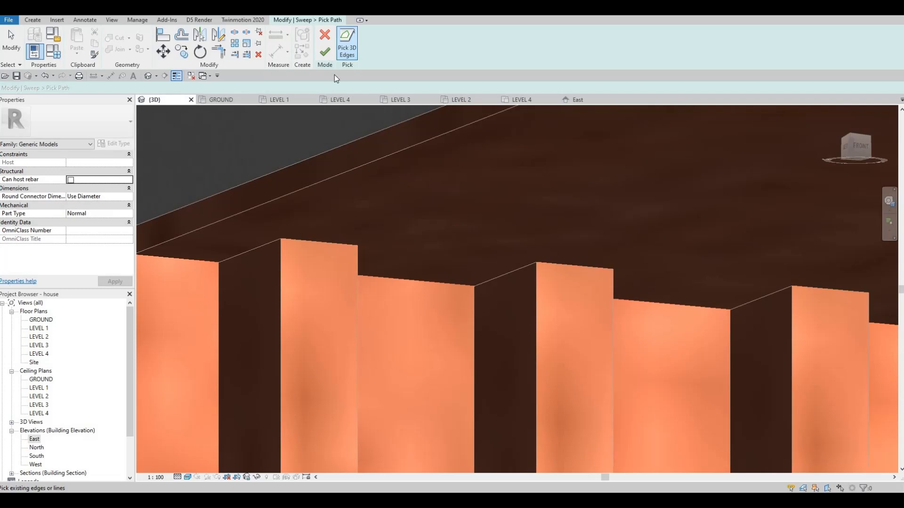
middle_click_drag(201, 258, 349, 225)
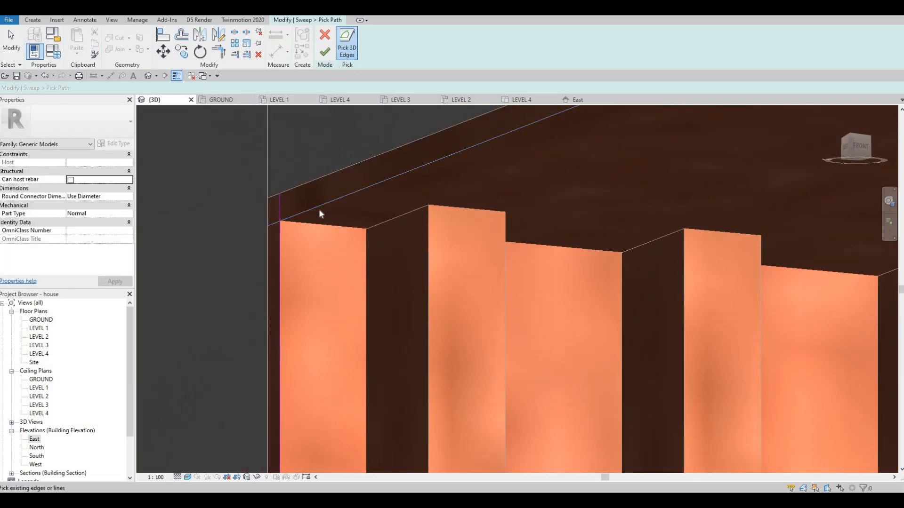
Step: Pick the slat wall's bottom edge along the concrete floor for the sweep path
scroll(320, 214, "down", 5)
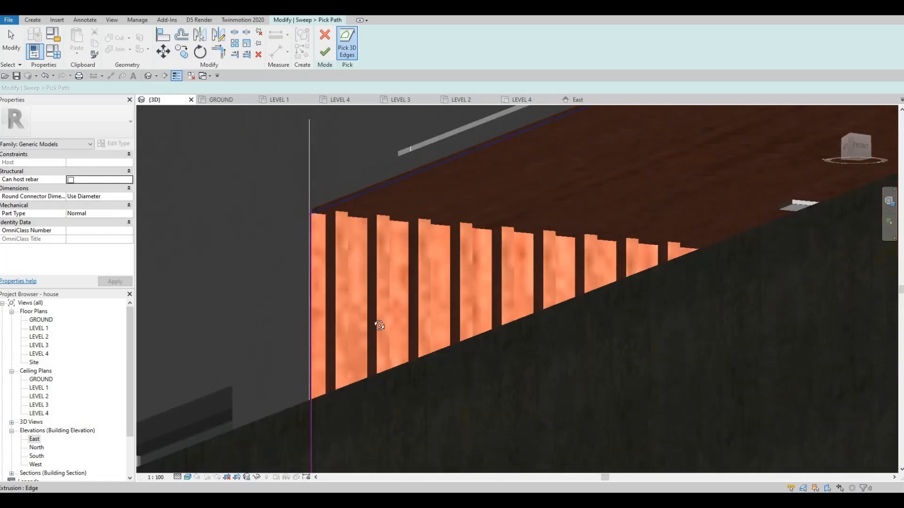
middle_click_drag(318, 161, 470, 433, "shift")
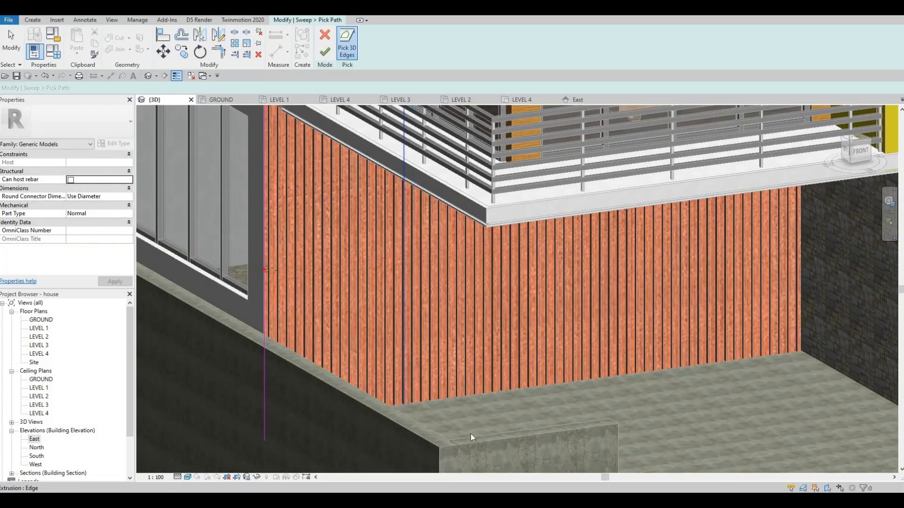
scroll(466, 430, "up", 4)
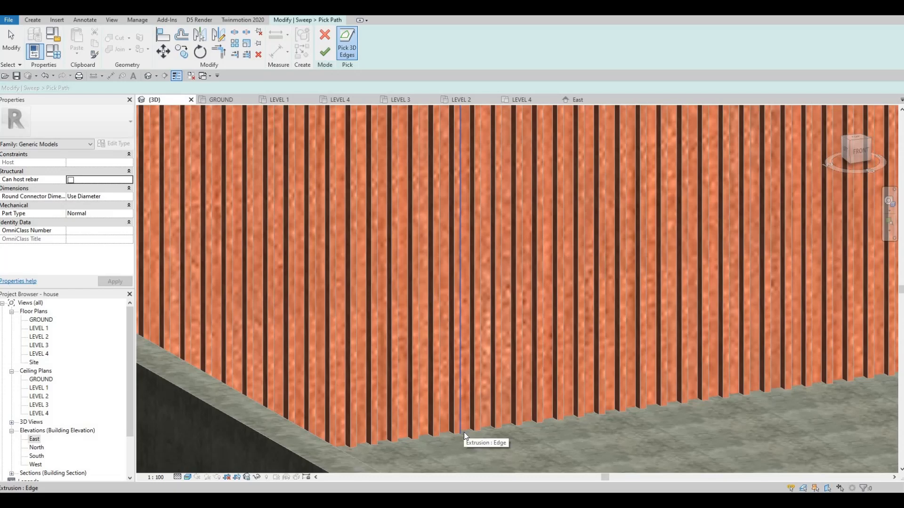
left_click(463, 432)
Step: Add the slat wall's vertical edge beside the stone wall and its top edge under the soffit to the sweep path
scroll(451, 365, "down", 3)
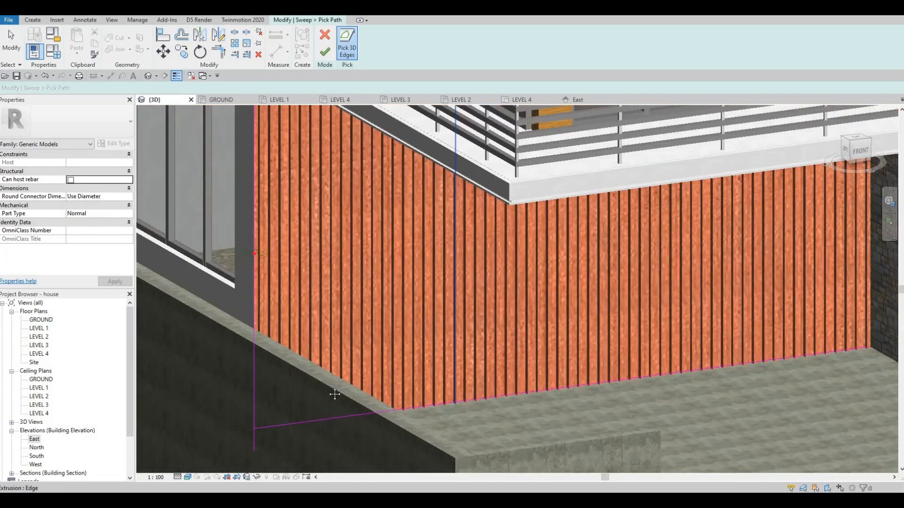
middle_click_drag(333, 396, 644, 402, "shift")
scroll(632, 402, "up", 6)
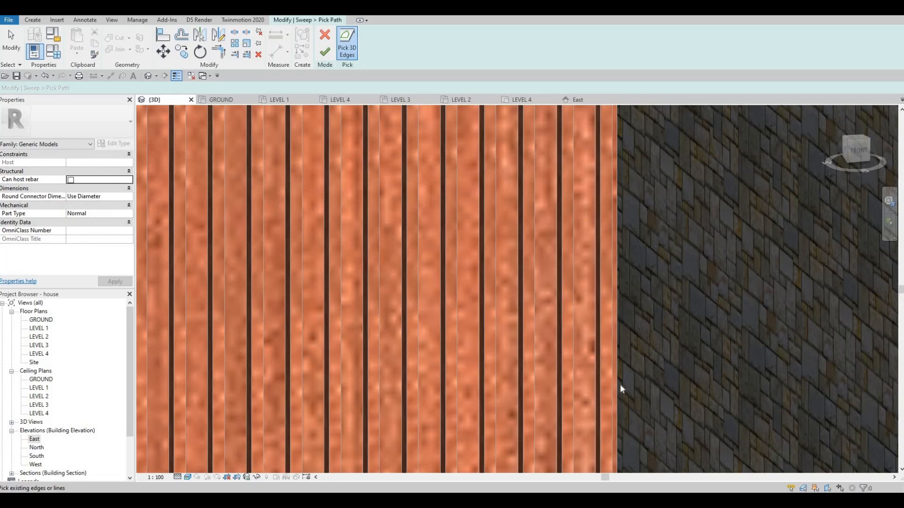
scroll(619, 373, "down", 4)
middle_click_drag(619, 373, 658, 225, "shift")
scroll(658, 225, "up", 5)
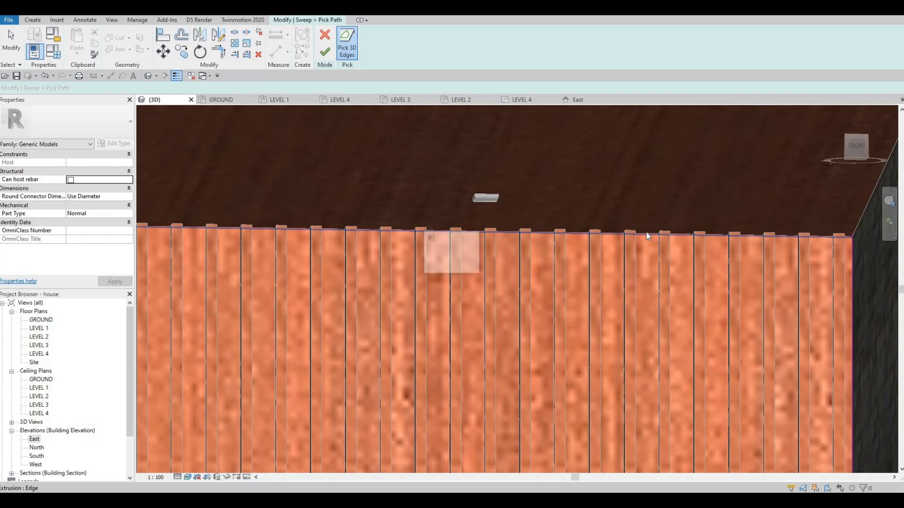
left_click(773, 236)
Step: Try to trim the top path line to the vertical line beside the stone wall and delete the top line
scroll(551, 224, "up", 5)
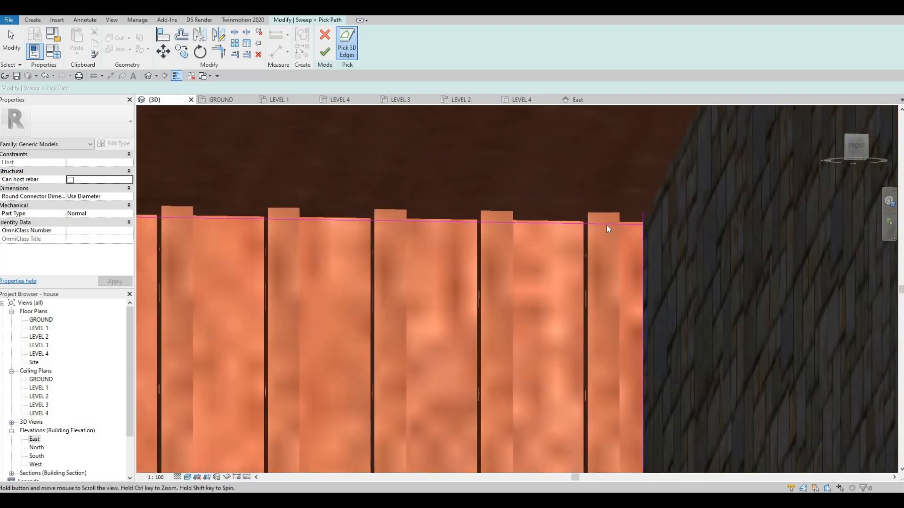
middle_click_drag(646, 223, 673, 244, "shift")
middle_click_drag(701, 424, 498, 232)
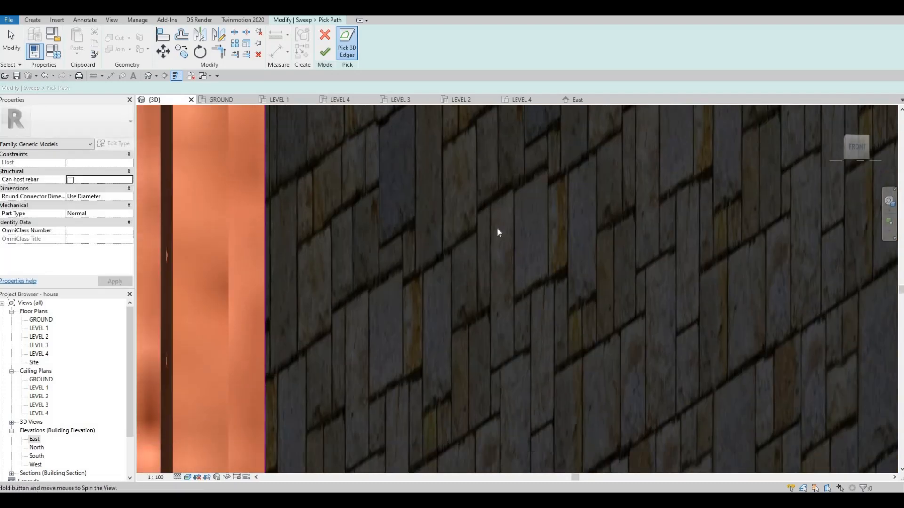
middle_click_drag(360, 438, 497, 235)
middle_click_drag(447, 445, 511, 461)
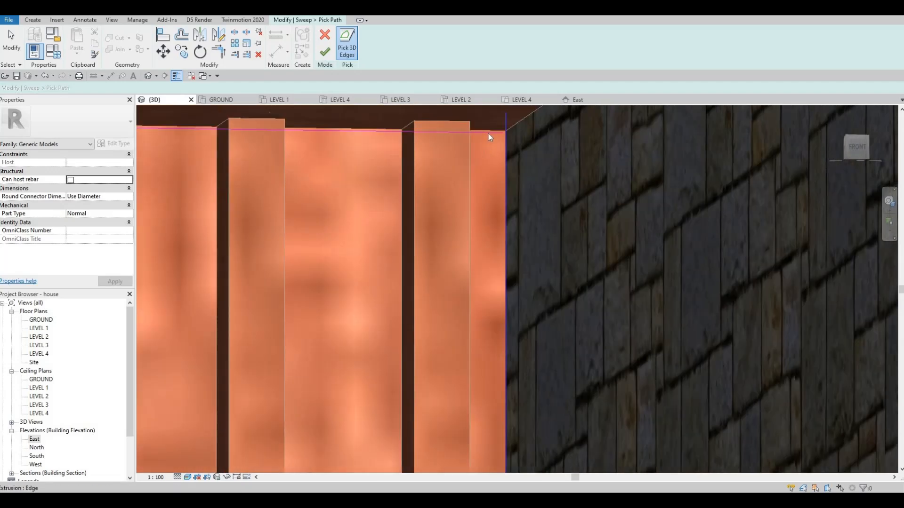
scroll(483, 142, "up", 2)
middle_click_drag(362, 211, 365, 290)
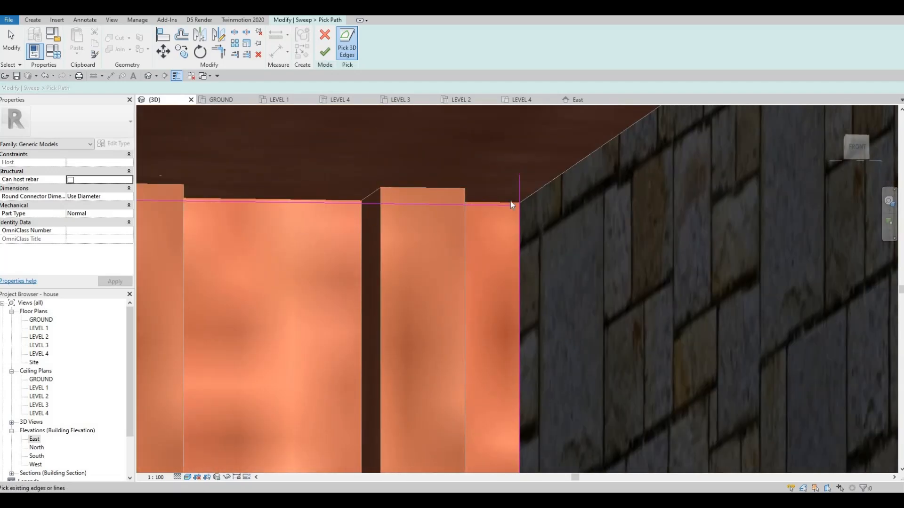
scroll(510, 202, "up", 3)
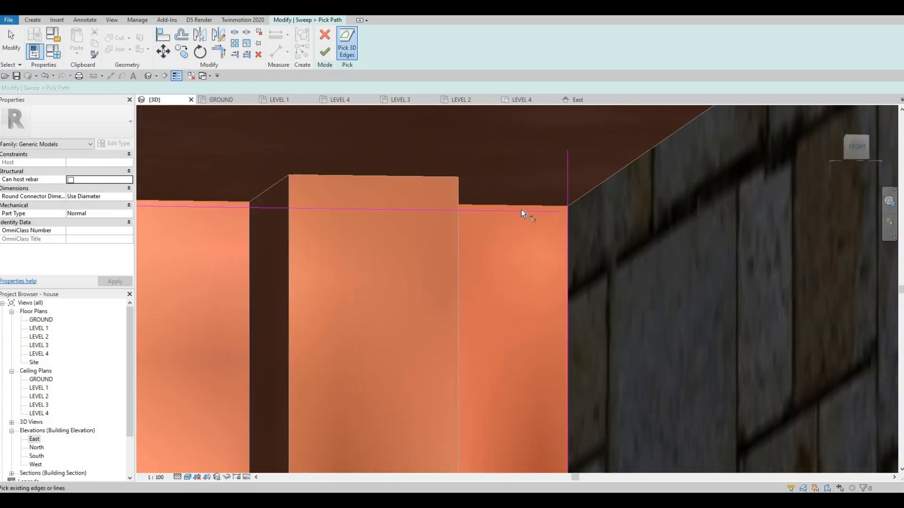
left_click(523, 210)
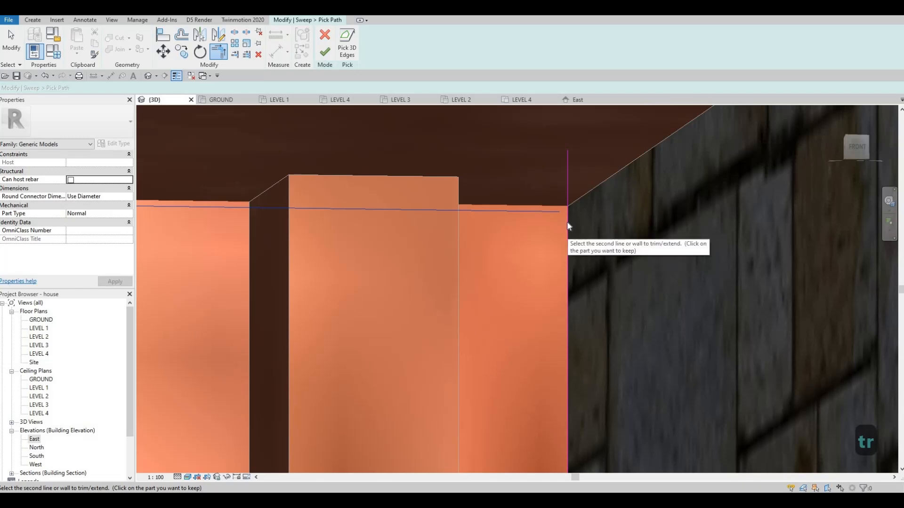
key("Escape")
key("Escape")
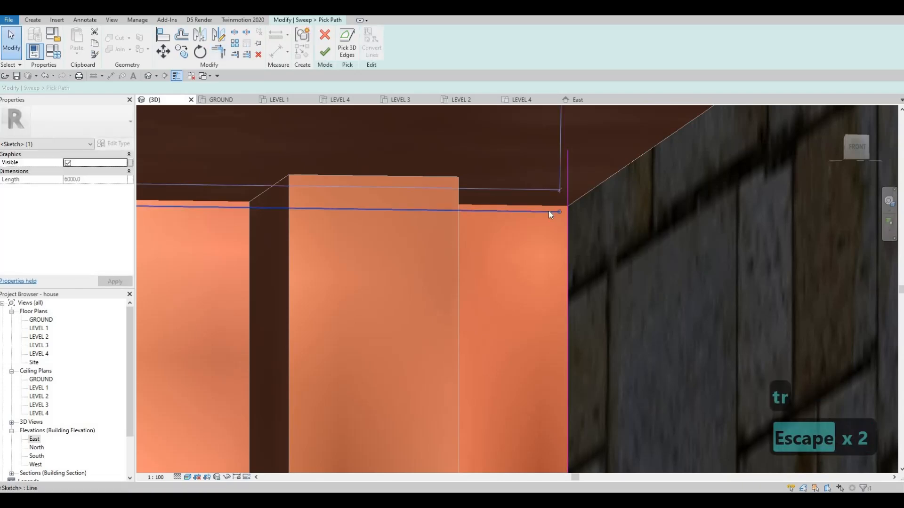
key("Delete")
Step: Try to trim the vertical path line beside the stone wall and the bottom path line to a corner
scroll(452, 346, "down", 5)
middle_click_drag(591, 199, 660, 243, "shift")
scroll(659, 242, "up", 2)
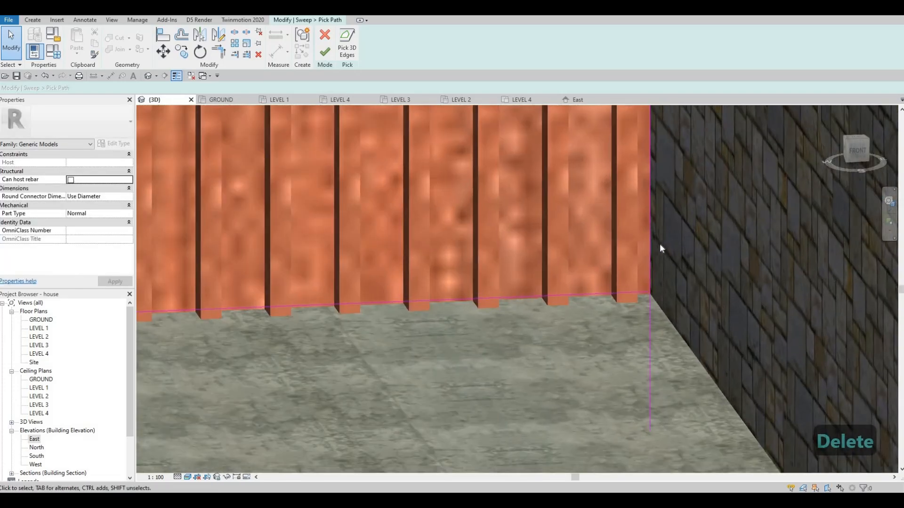
key("t")
key("r")
left_click(650, 277)
left_click(642, 292)
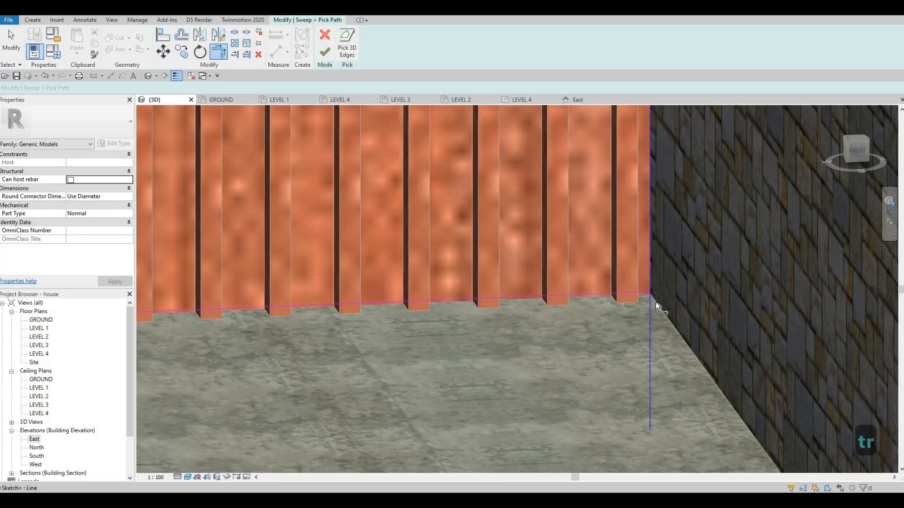
scroll(656, 301, "up", 5)
key("Escape")
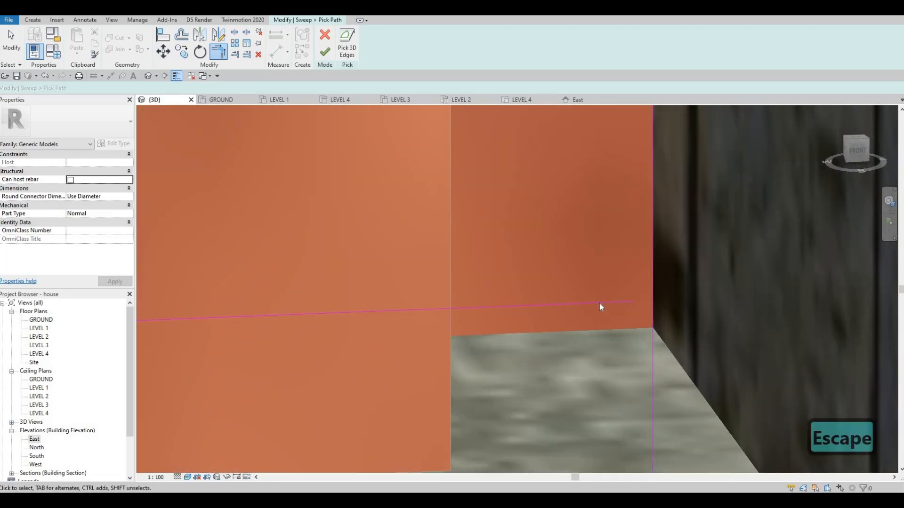
Step: Try to trim the bottom path line against the vertical path line at the slat wall's grass-side corner
left_click(599, 303)
mouse_move(595, 299)
middle_mouse_down("shift")
mouse_move(403, 327)
mouse_move(388, 280)
mouse_move(615, 319)
mouse_move(556, 264)
mouse_move(496, 228)
mouse_move(753, 141)
mouse_move(470, 335)
mouse_move(814, 111)
mouse_move(528, 176)
mouse_move(490, 257)
middle_mouse_up("shift")
scroll(348, 339, "up", 8)
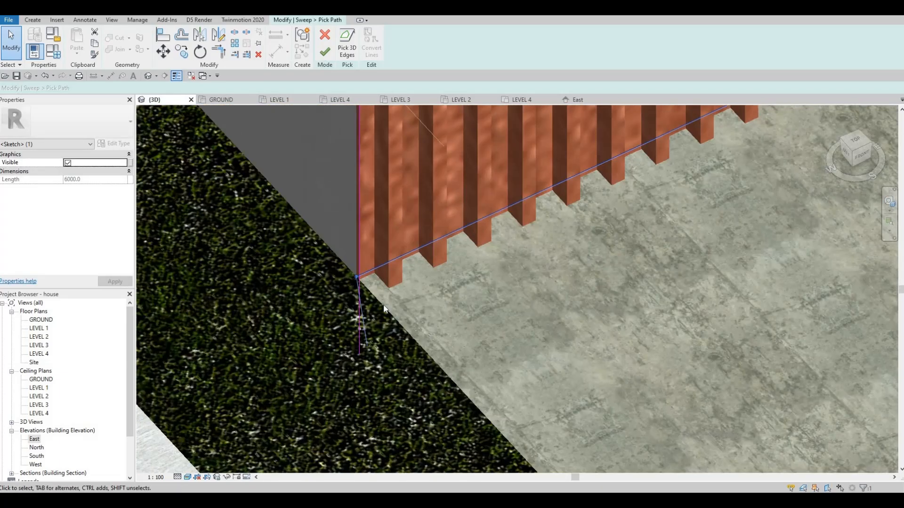
scroll(342, 331, "up", 10)
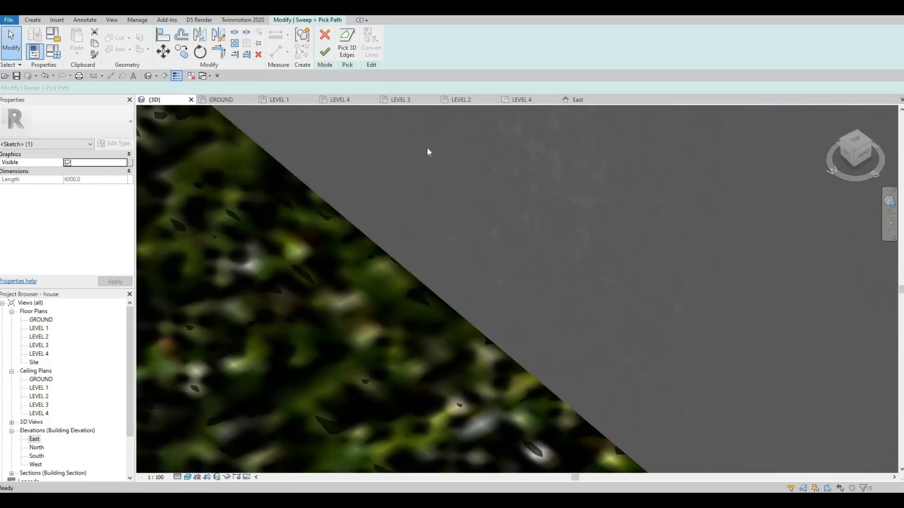
middle_click_drag(857, 122, 534, 67)
mouse_move(528, 391)
middle_mouse_down()
mouse_move(532, 281)
mouse_move(570, 118)
middle_mouse_up()
scroll(513, 283, "up", 2)
key("Escape")
key("Escape")
scroll(489, 268, "up", 1)
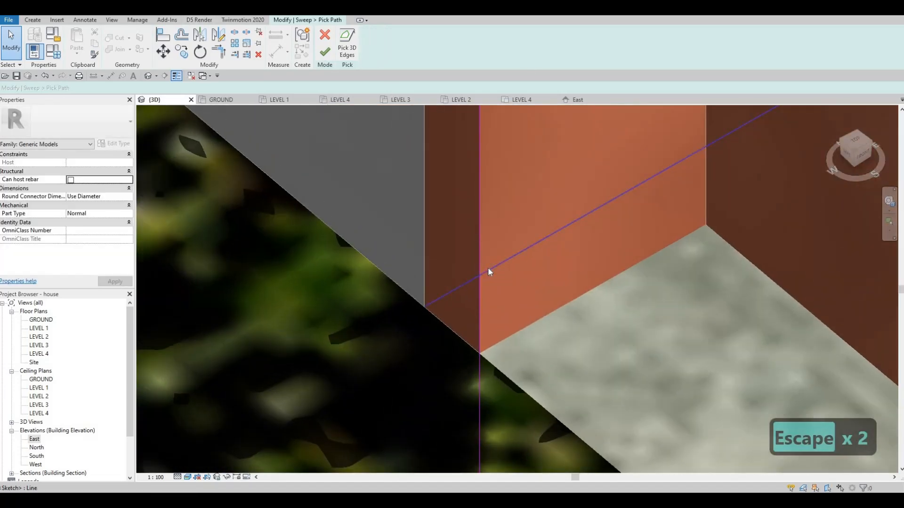
key("t")
key("r")
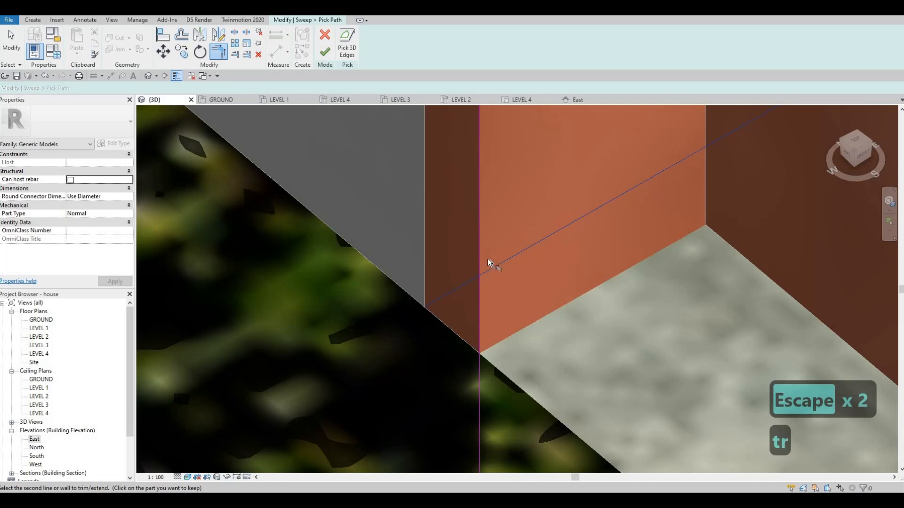
key("Escape")
key("Escape")
Step: Delete the bottom path line and both vertical path lines of the slat wall, and discard the picked path
left_click(491, 270)
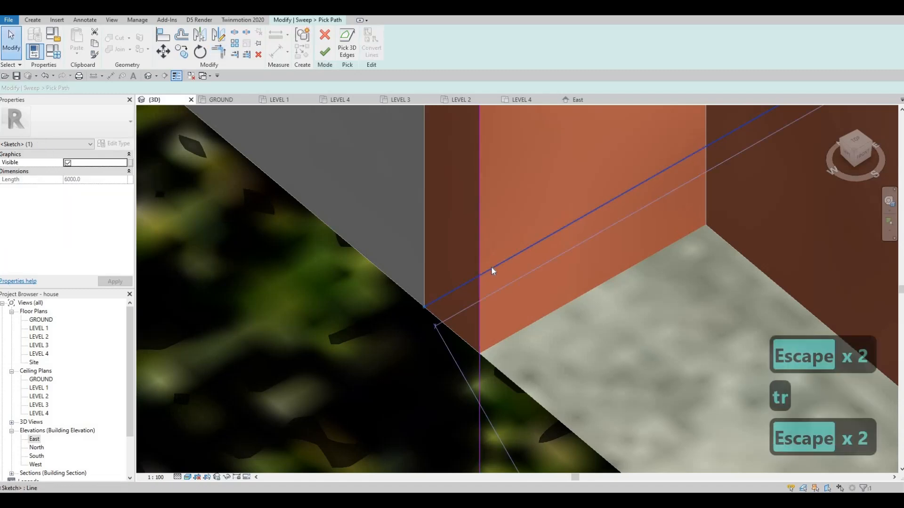
key("Delete")
scroll(488, 282, "down", 2)
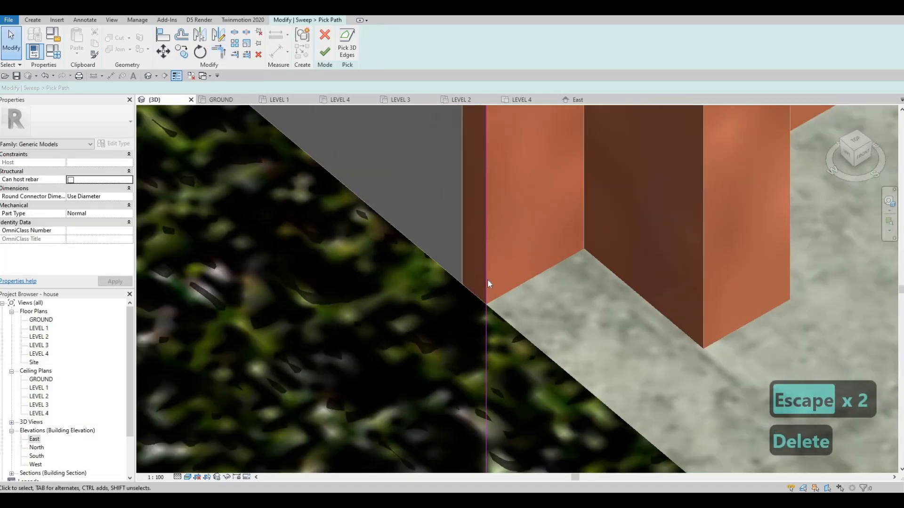
left_click(485, 276)
key("Delete")
scroll(480, 281, "down", 5)
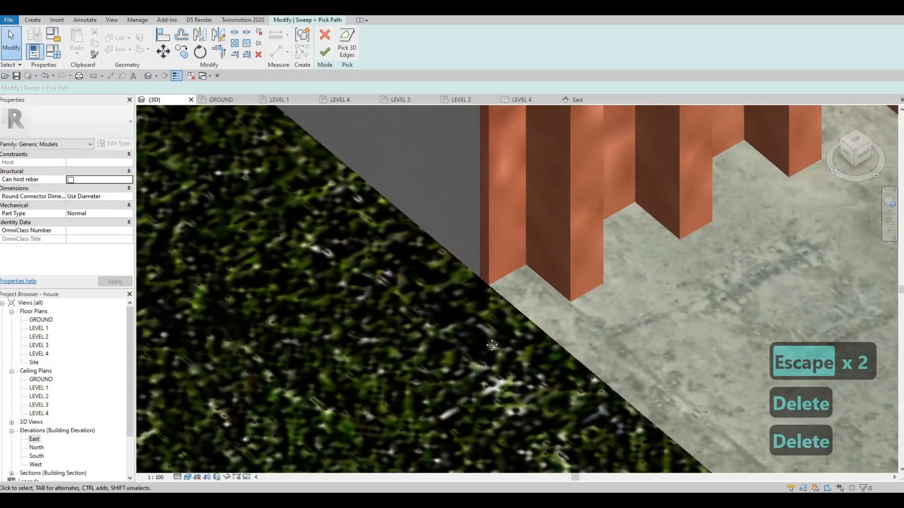
scroll(498, 276, "up", 3)
middle_click_drag(542, 220, 697, 284, "shift")
left_click(697, 287)
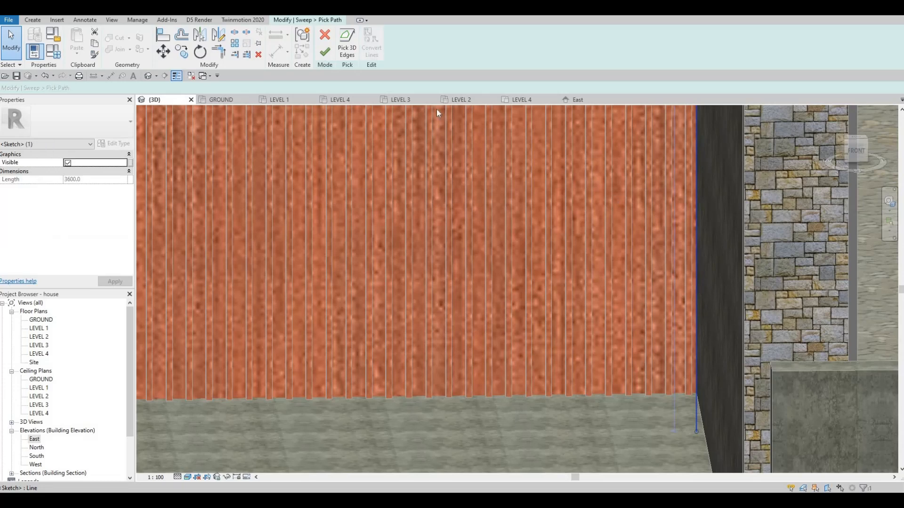
key("Delete")
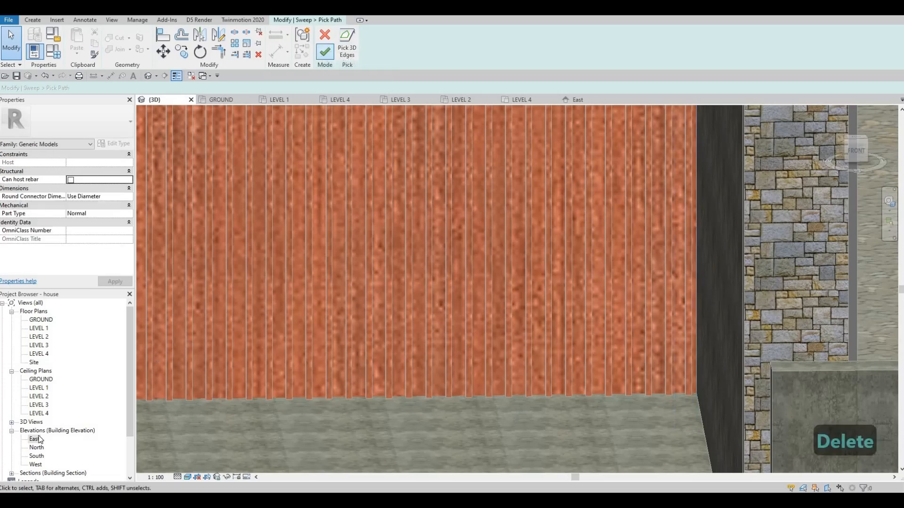
left_click(326, 36)
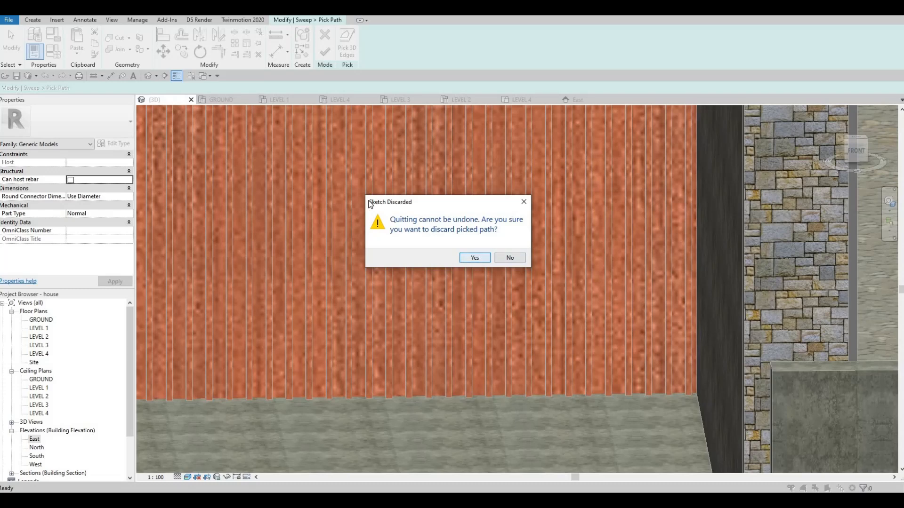
key("Return")
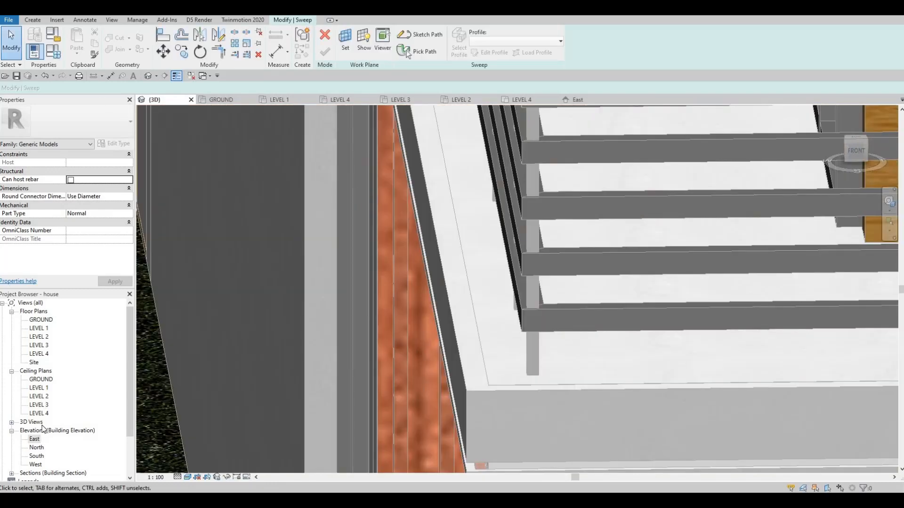
Step: Open the South building elevation at the vertical slat wall
scroll(47, 440, "down", 1)
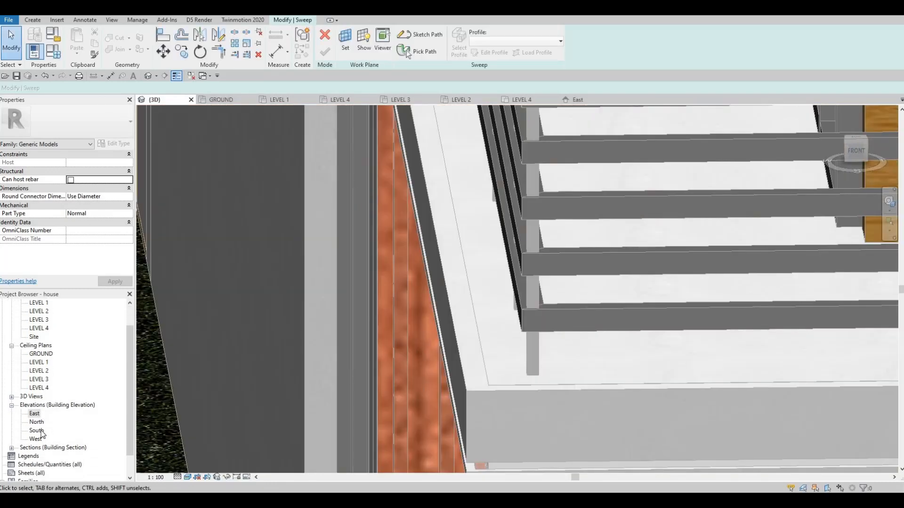
double_click(37, 430)
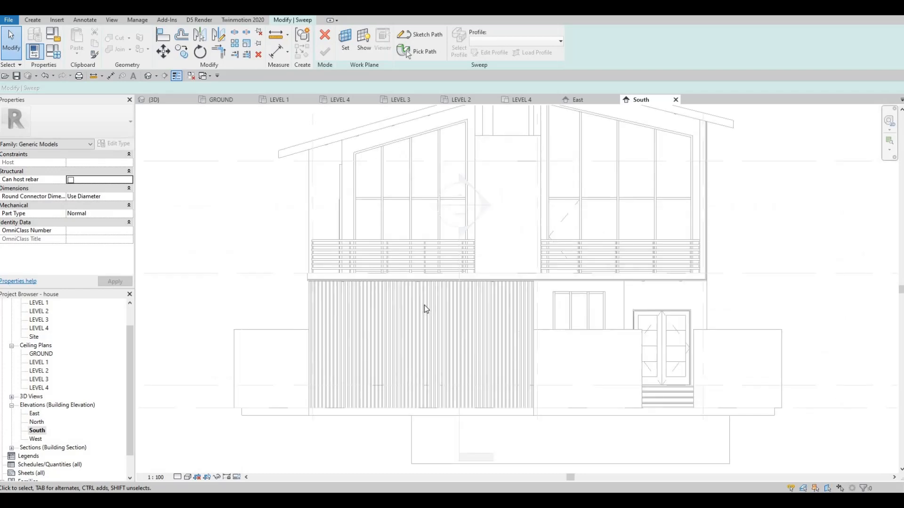
scroll(424, 305, "up", 2)
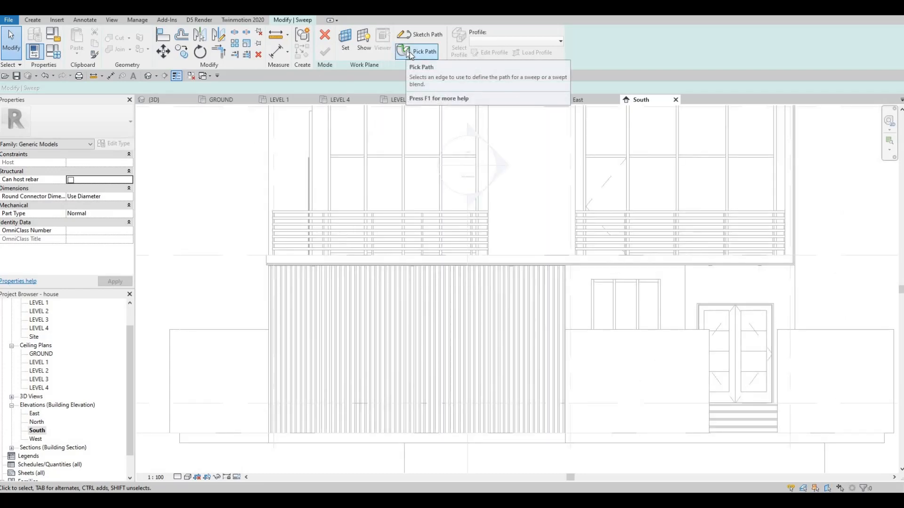
Step: Leave the path picking and cancel the whole sweep
left_click(417, 51)
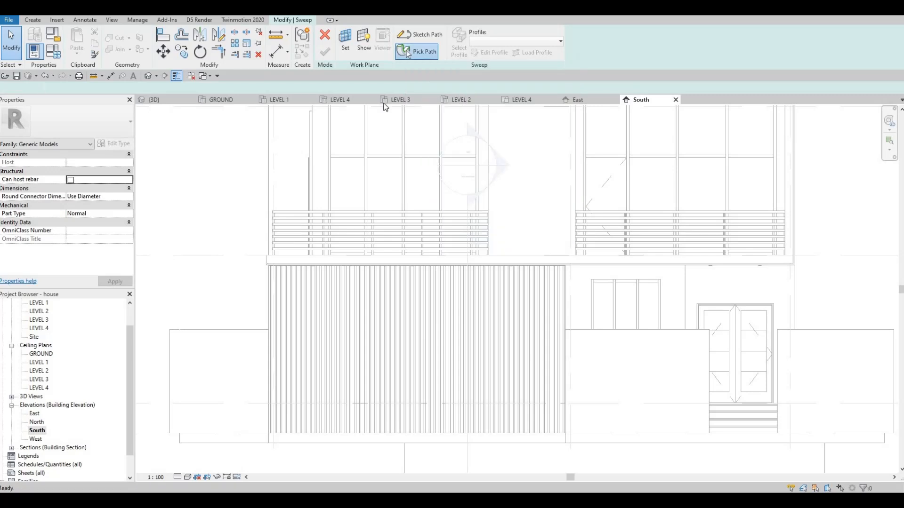
left_click(325, 35)
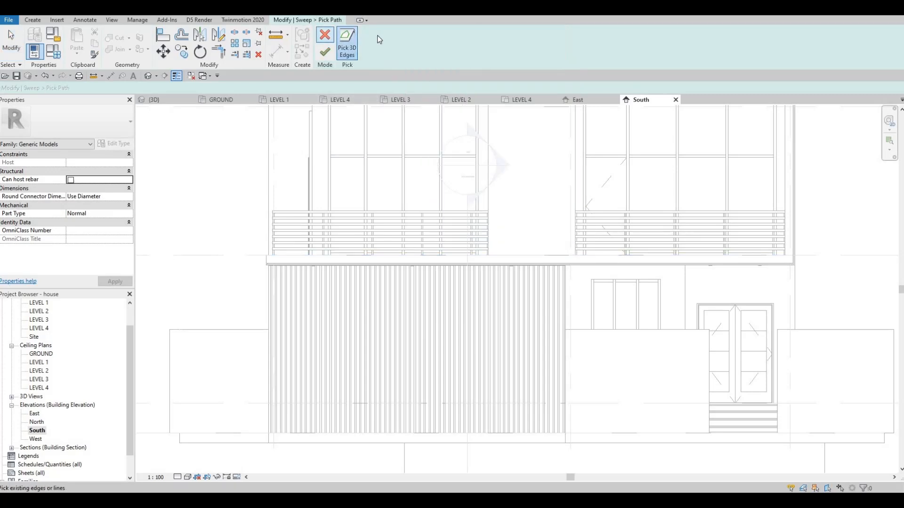
left_click(327, 37)
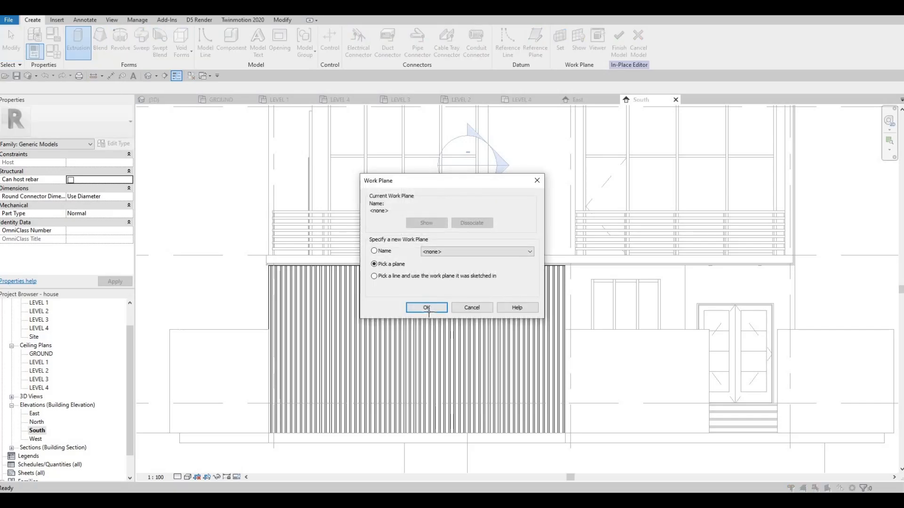
Step: Set up a rectangular extrusion with the slat wall's face picked as work plane and an Extrusion End of 5
key("Return")
scroll(306, 250, "up", 5)
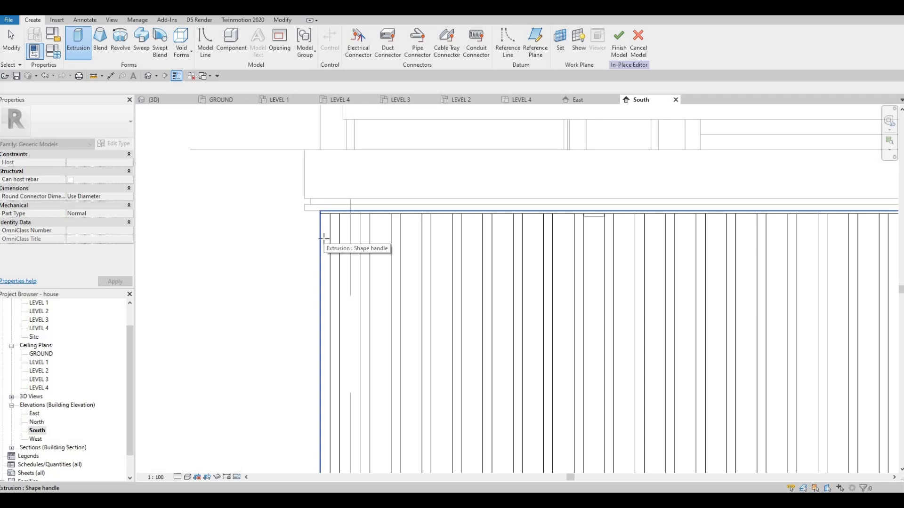
double_click(324, 237)
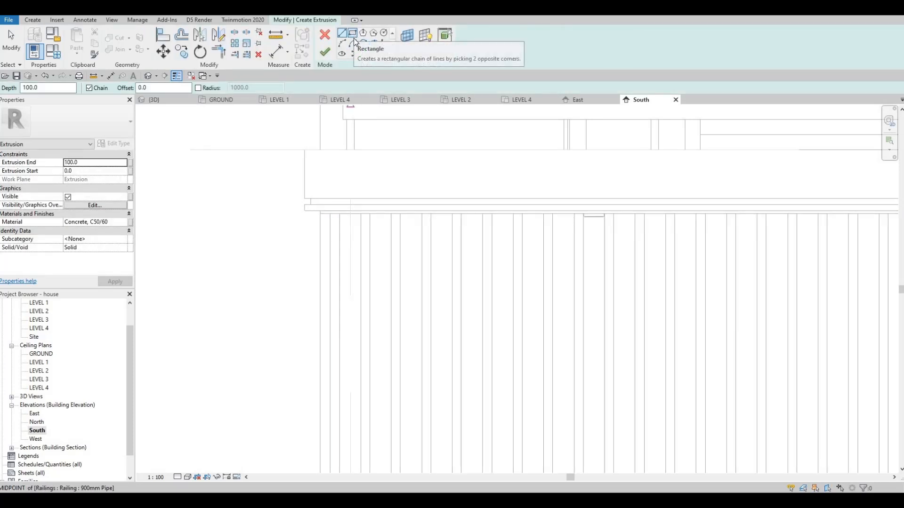
left_click(354, 37)
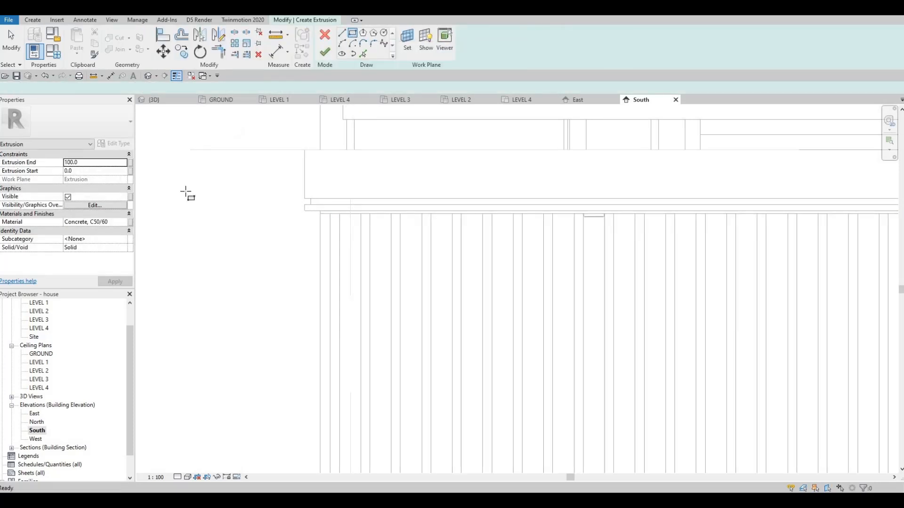
left_click(94, 163)
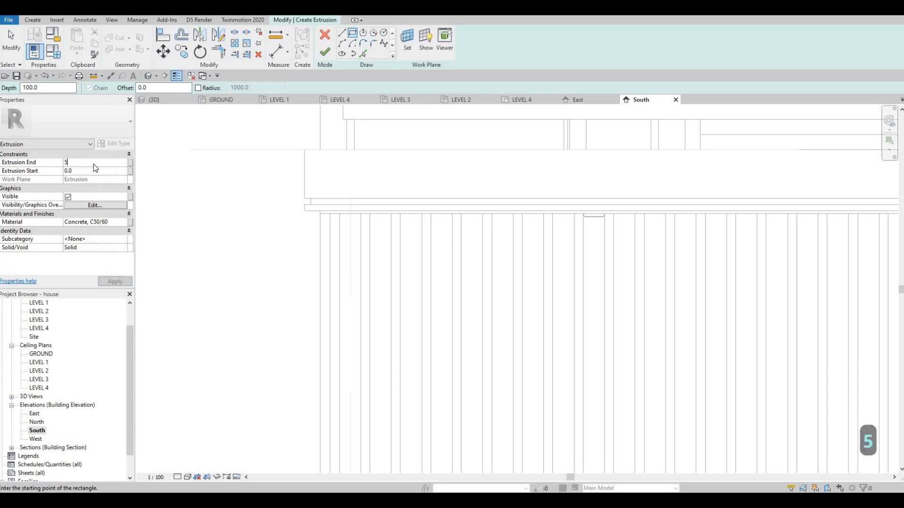
key("Return")
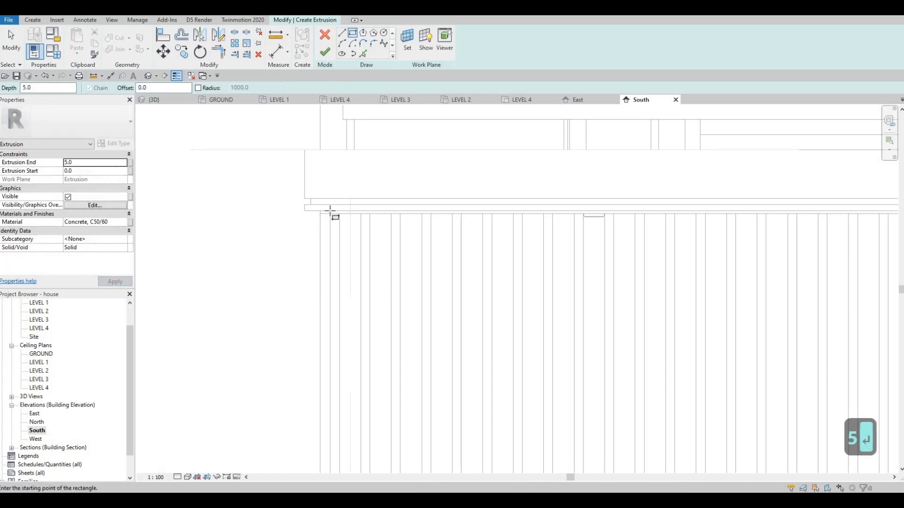
Step: Sketch the frame's outer rectangle from the slat wall's upper outer corner to its opposite bottom corner on the floor line
scroll(326, 216, "up", 3)
scroll(318, 217, "up", 1)
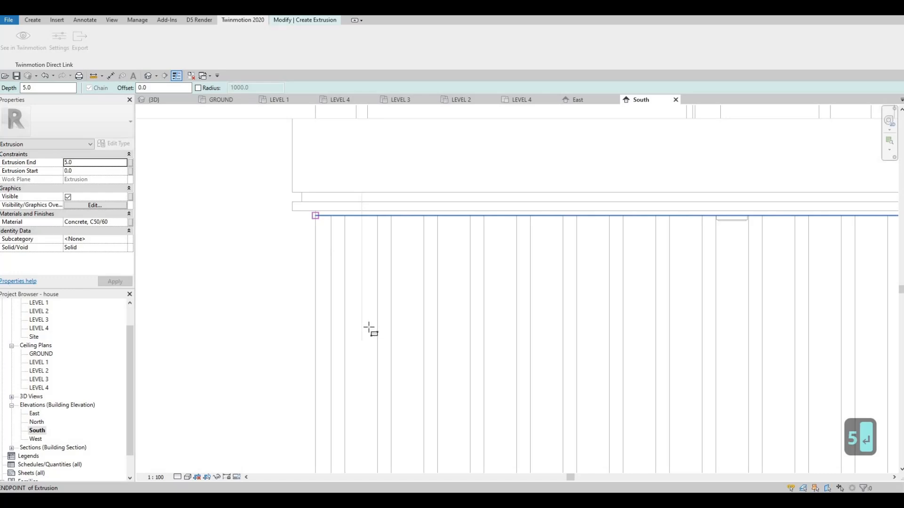
scroll(490, 315, "down", 5)
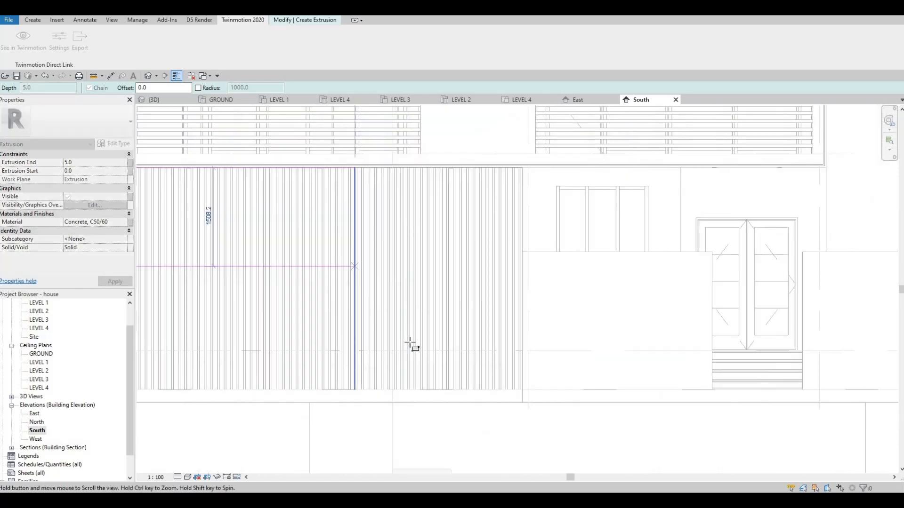
scroll(456, 347, "up", 6)
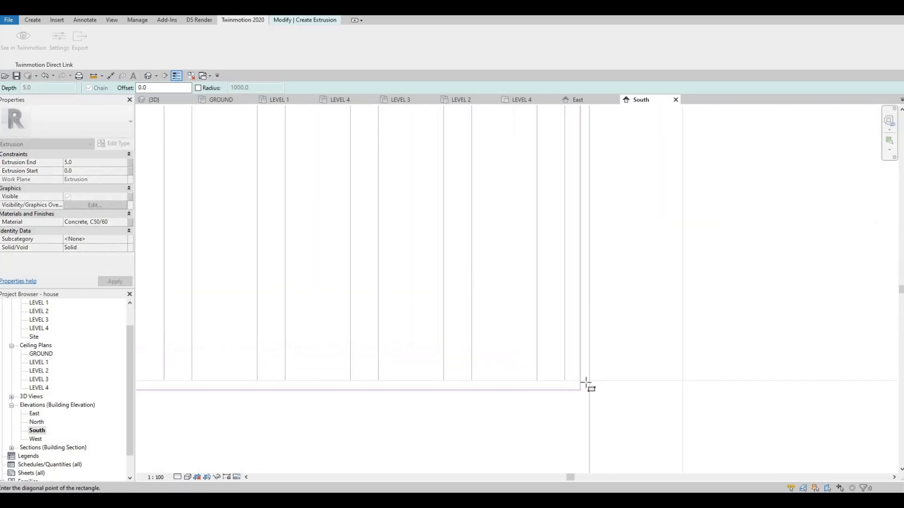
left_click(590, 381)
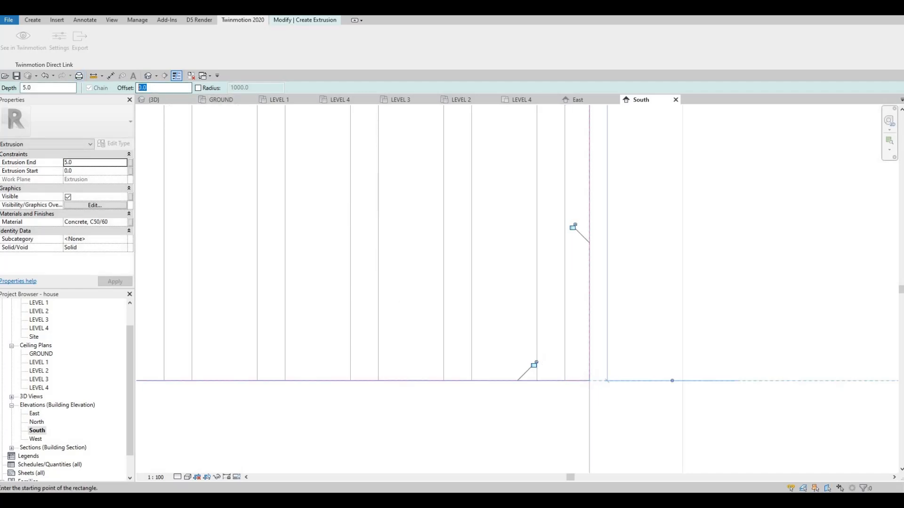
Step: Sketch a second rectangle inside the frame's outer rectangle with an offset of 5
type("5")
key("Return")
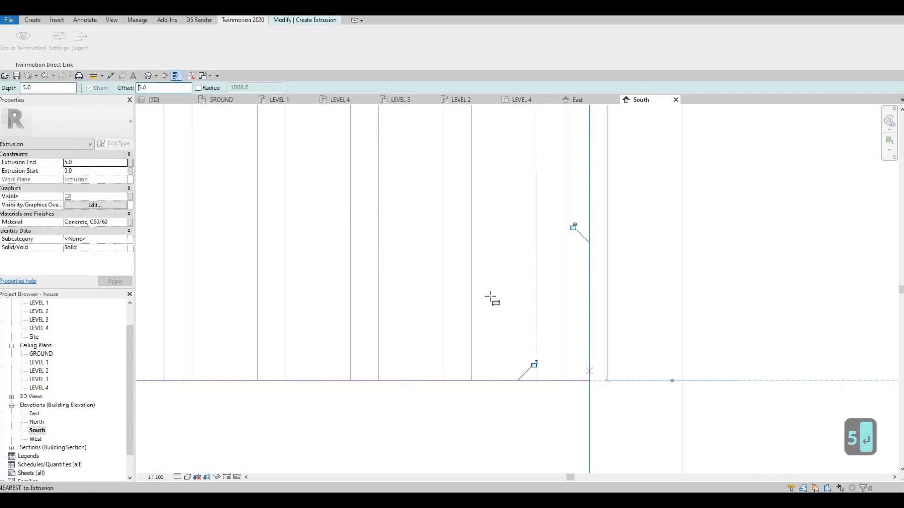
scroll(475, 288, "down", 5)
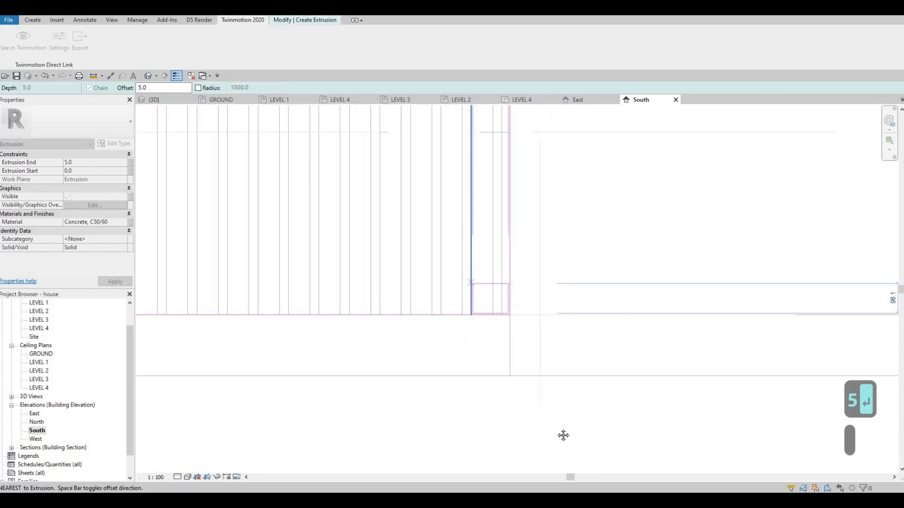
scroll(459, 278, "down", 3)
middle_click_drag(367, 189, 556, 339)
middle_click_drag(245, 203, 531, 292)
scroll(531, 292, "down", 1)
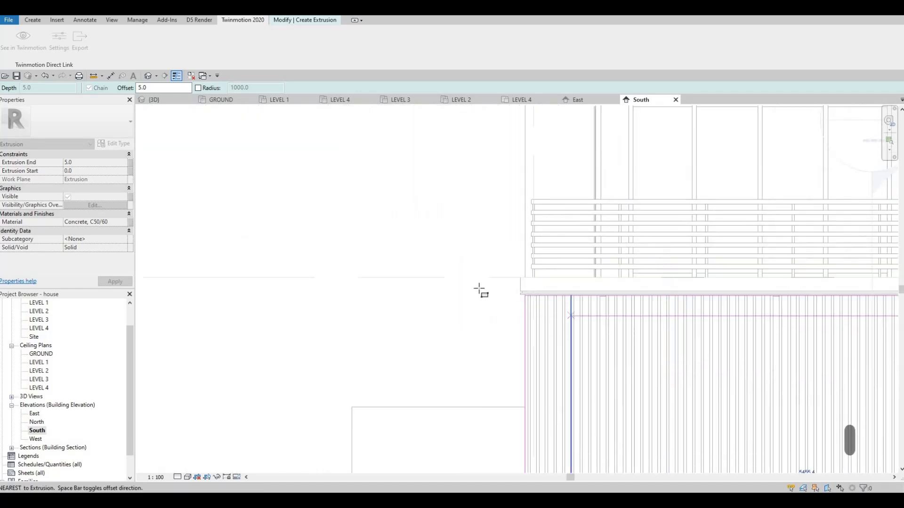
scroll(456, 298, "up", 5)
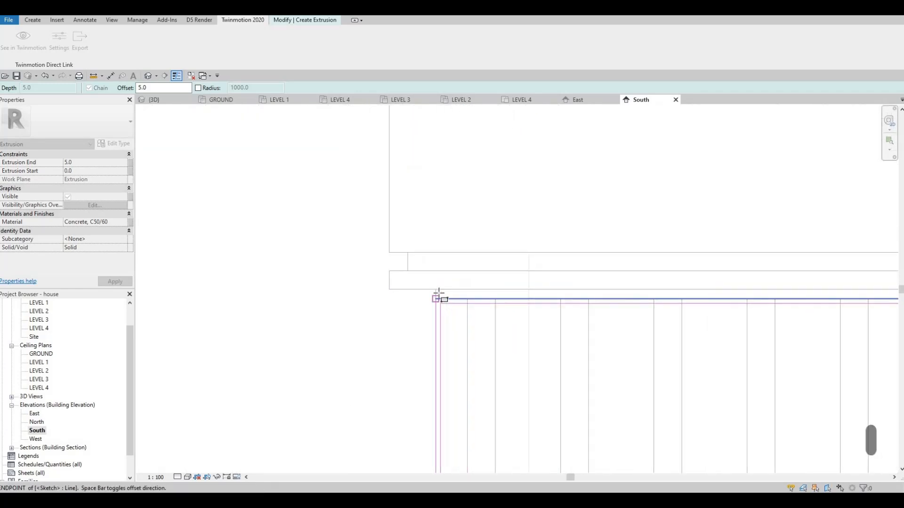
key("Escape")
Step: Move the top lines of both rectangles together up to the underside of the floor slab above the slat wall
scroll(471, 302, "down", 3)
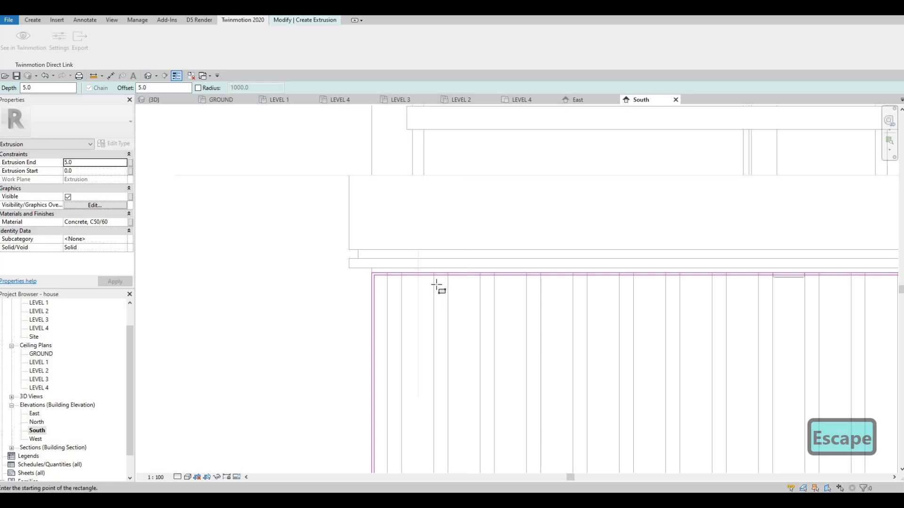
middle_click_drag(436, 286, 435, 281)
scroll(348, 268, "up", 4)
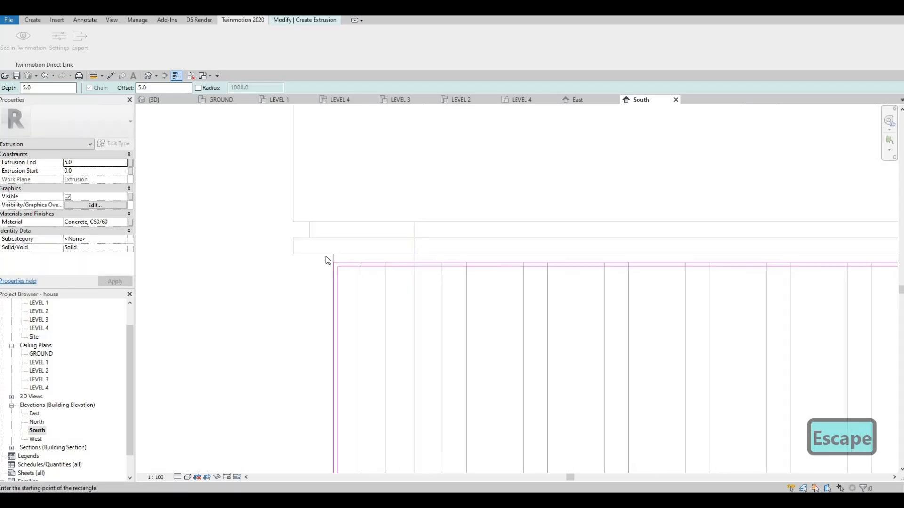
key("Escape")
key("Escape")
left_click(328, 252)
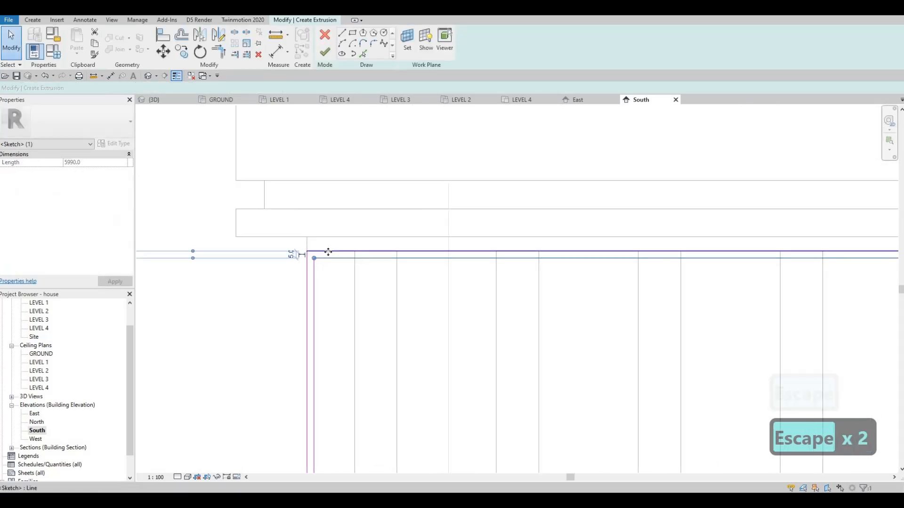
left_click(328, 252, "ctrl")
left_click_drag(331, 251, 331, 237)
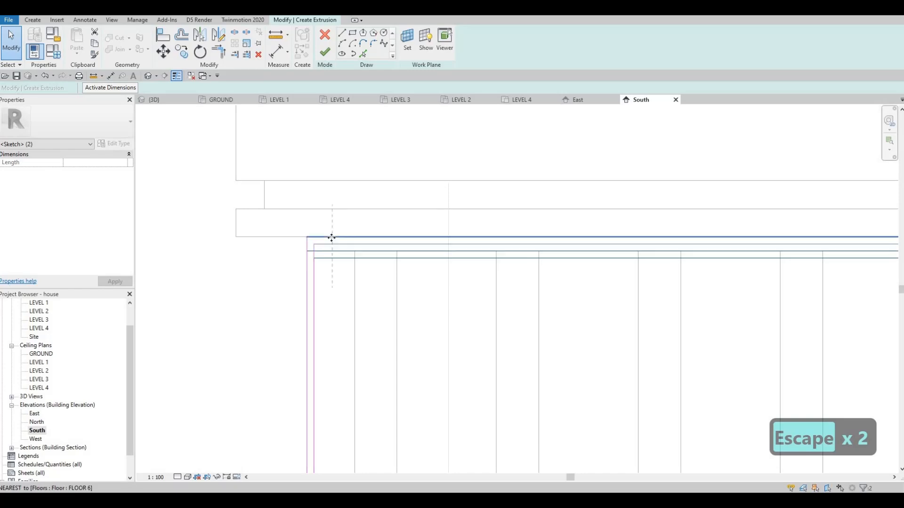
scroll(313, 251, "down", 3)
middle_click_drag(552, 269, 327, 264)
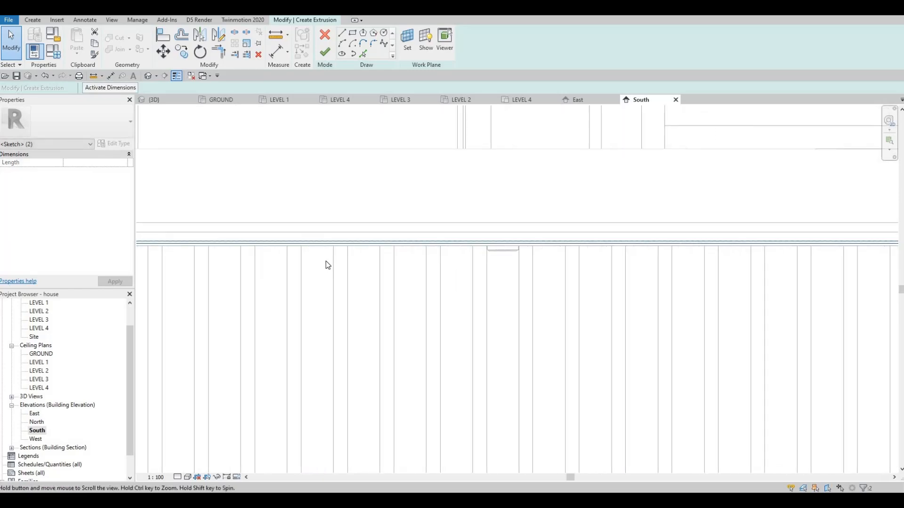
Step: Examine the frame sketch's upper corners and top lines along the underside of the floor slab
scroll(417, 288, "down", 3)
middle_click_drag(480, 257, 253, 204)
middle_click_drag(867, 226, 576, 148)
scroll(476, 218, "up", 5)
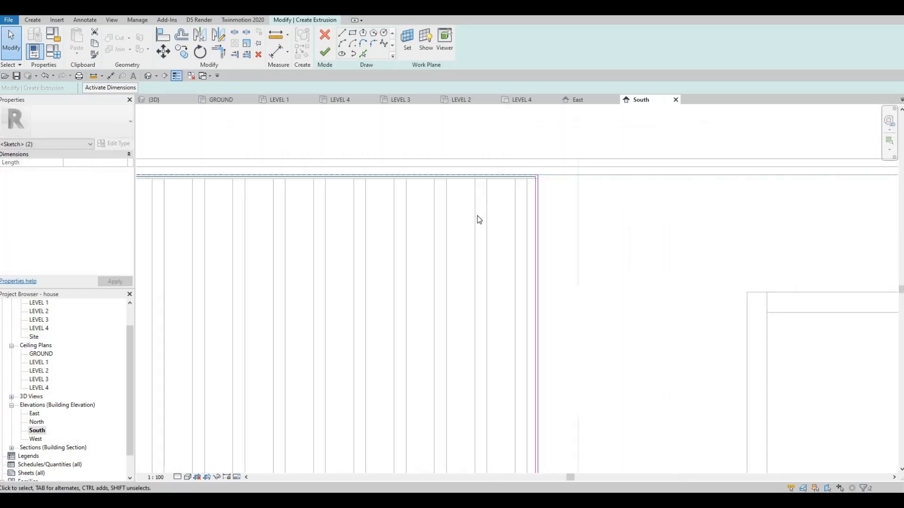
scroll(507, 226, "down", 5)
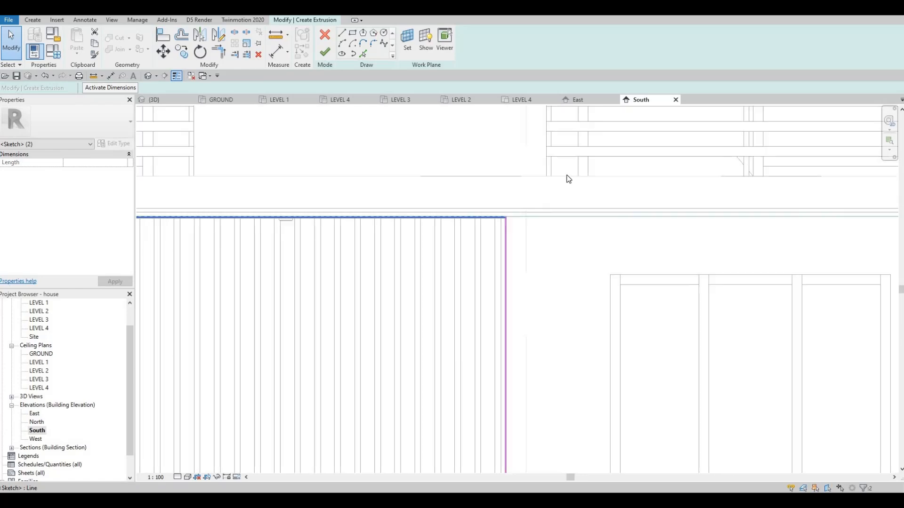
middle_click_drag(637, 200, 641, 154)
scroll(642, 154, "down", 1)
middle_click_drag(539, 191, 698, 188)
scroll(698, 187, "down", 2)
middle_click_drag(273, 173, 383, 155)
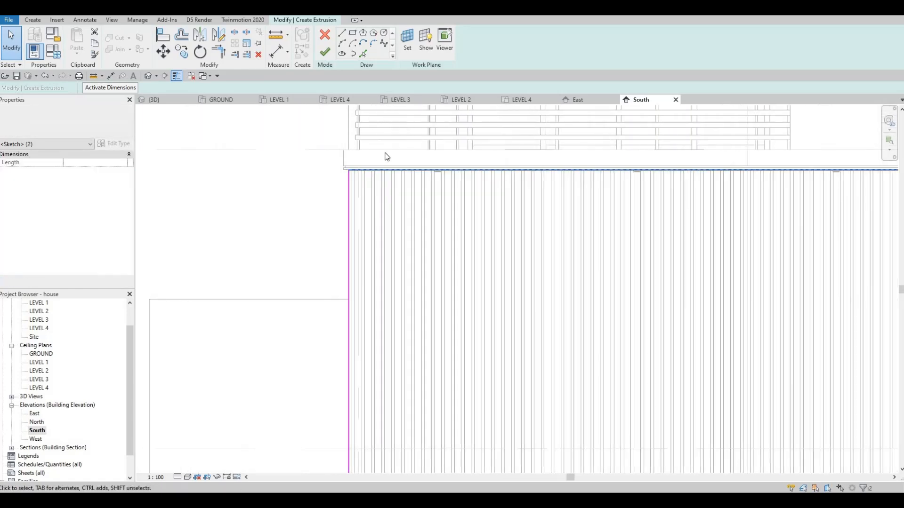
Step: Try lowering the top lines of both rectangles to the slats' top edge, and return them to the slab's underside
scroll(476, 214, "up", 4)
scroll(487, 210, "up", 2)
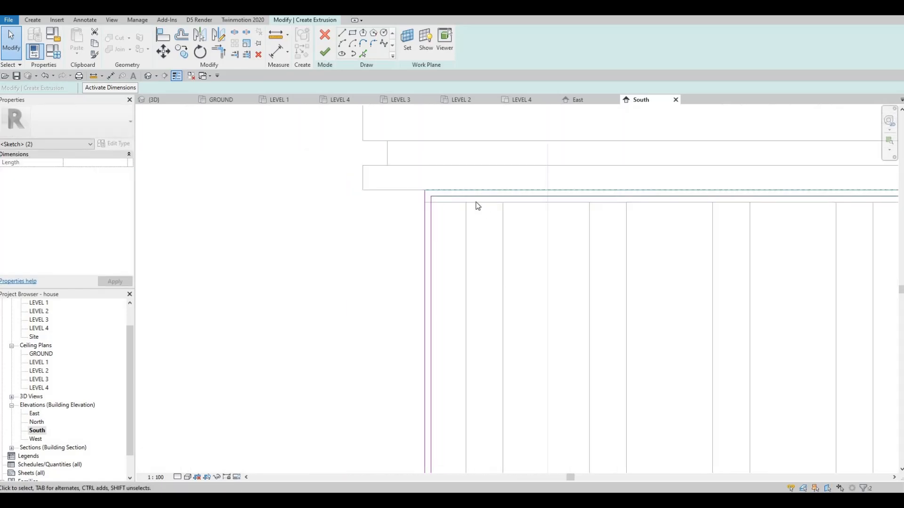
scroll(469, 192, "up", 2)
mouse_move(469, 200)
left_mouse_down()
mouse_move(470, 208)
mouse_move(447, 210)
left_mouse_up()
scroll(563, 224, "down", 2)
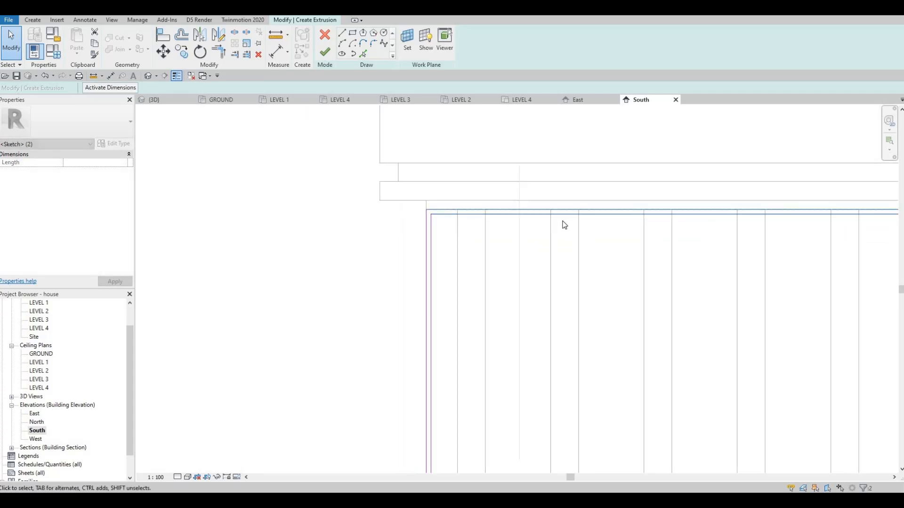
scroll(525, 215, "down", 3)
scroll(521, 216, "up", 4)
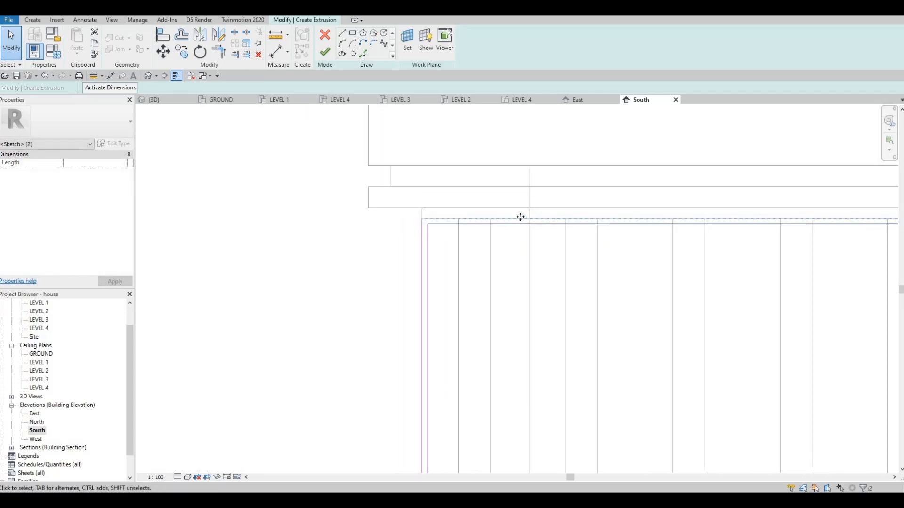
left_click_drag(519, 207, 522, 202)
Step: Complete the frame extrusion with the material Glass, White, High Luminance and finish the in-place model
scroll(481, 198, "down", 4)
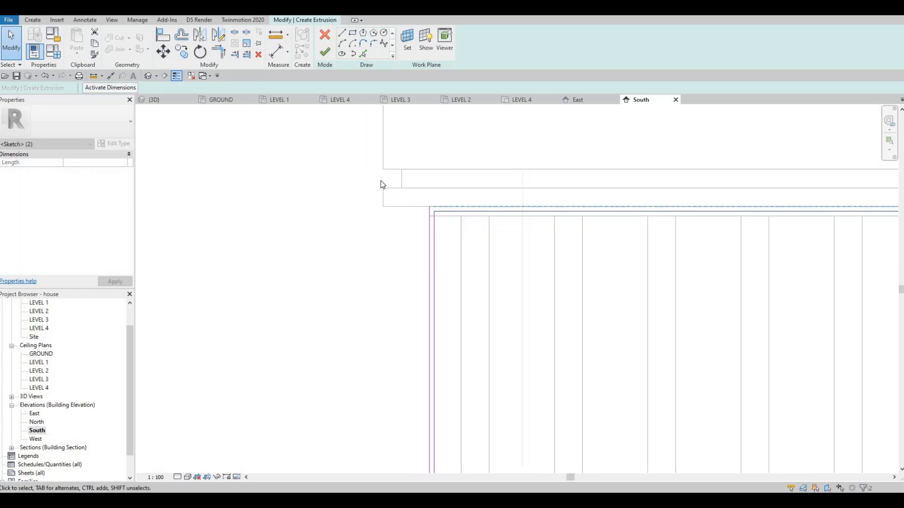
scroll(238, 150, "down", 1)
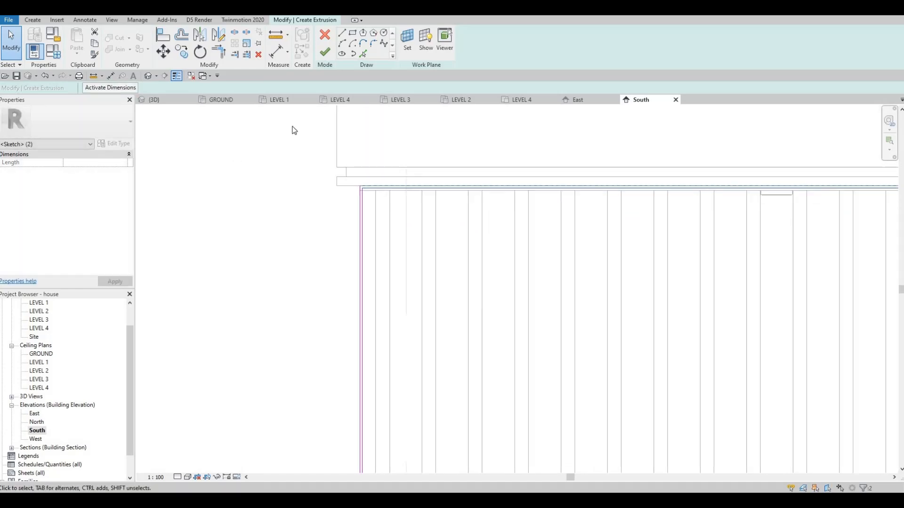
left_click(325, 54)
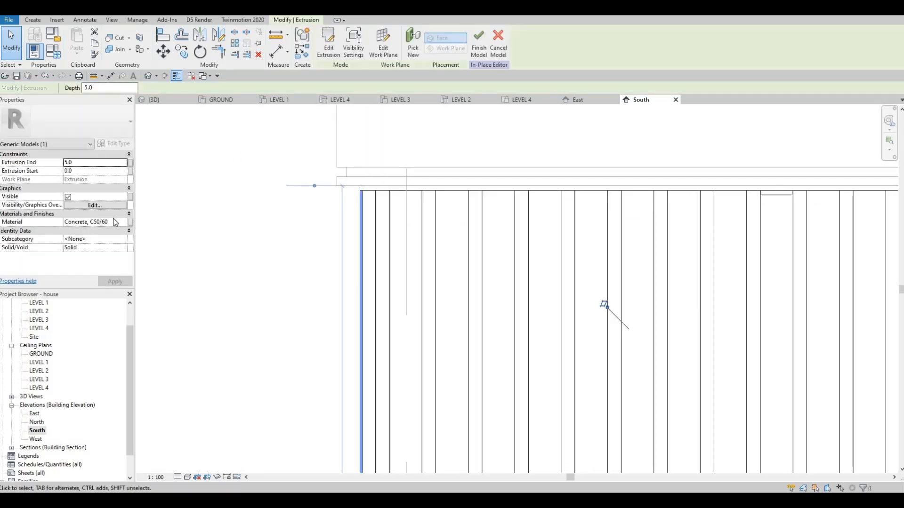
left_click(122, 221)
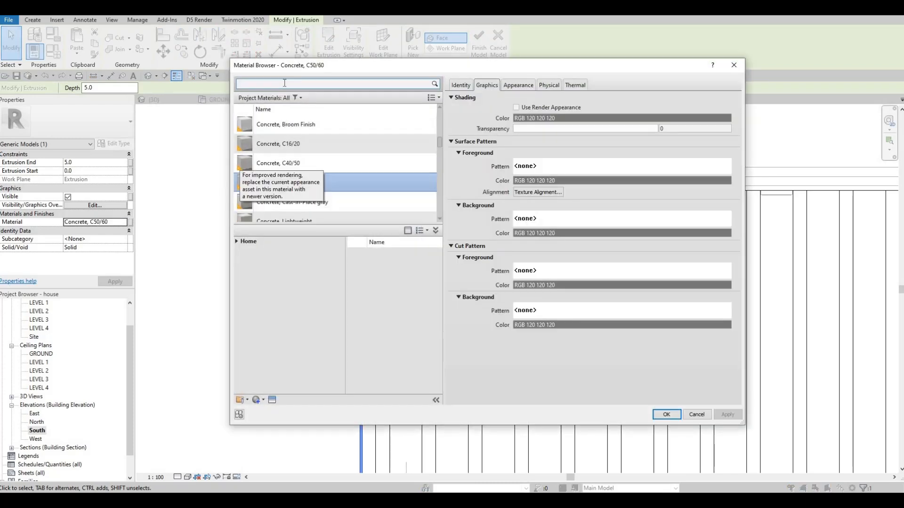
left_click(284, 83)
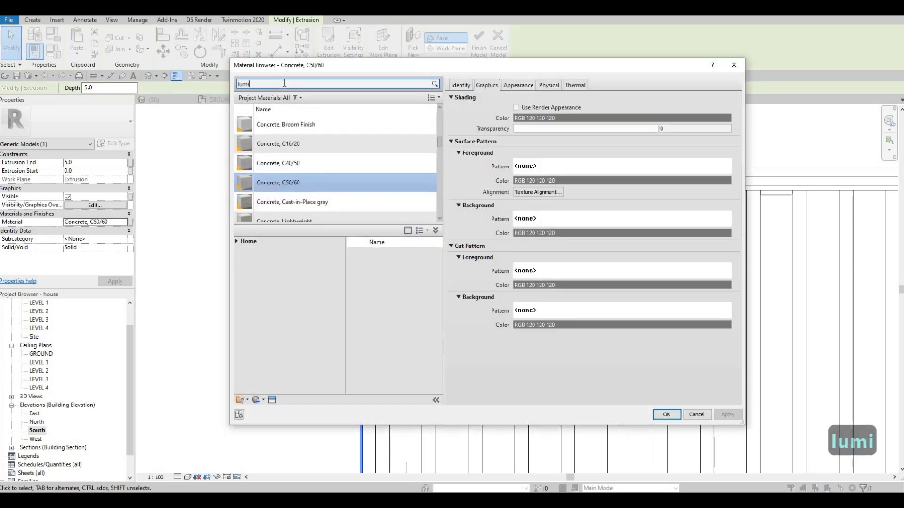
type("luminance")
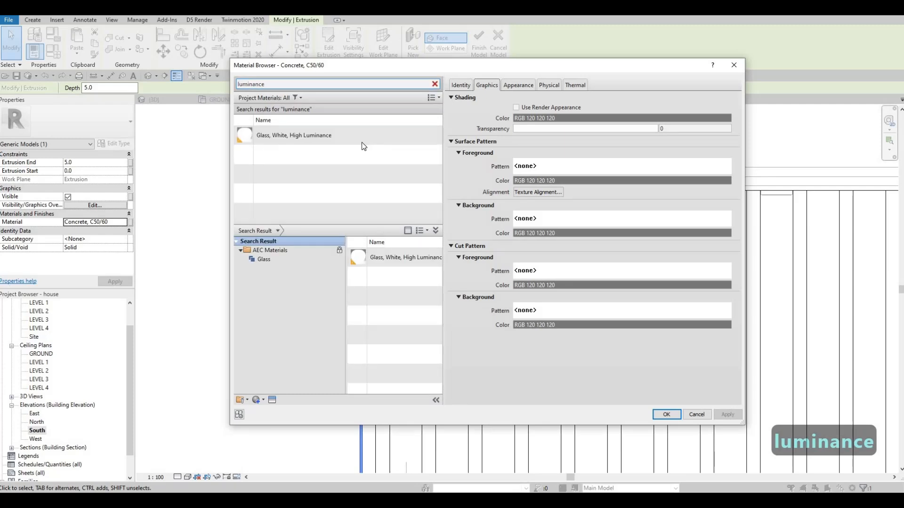
left_click(302, 136)
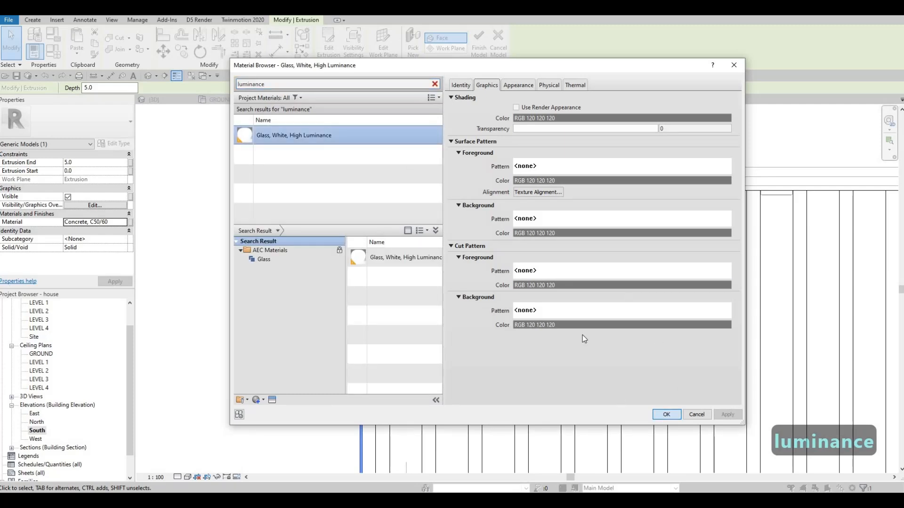
key("Return")
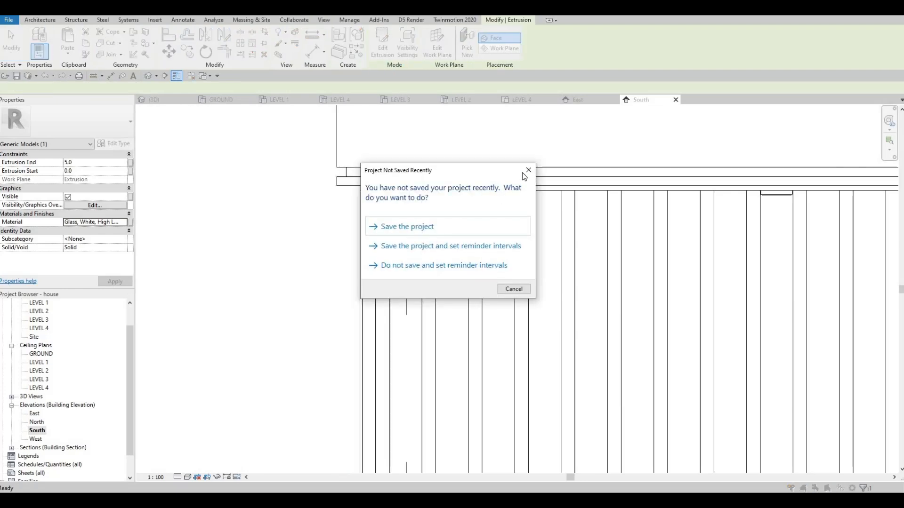
key("Escape")
Step: Check the frame's upper corner in the 3D view, and reopen the slat wall model for in-place editing in the South elevation
left_click(154, 100)
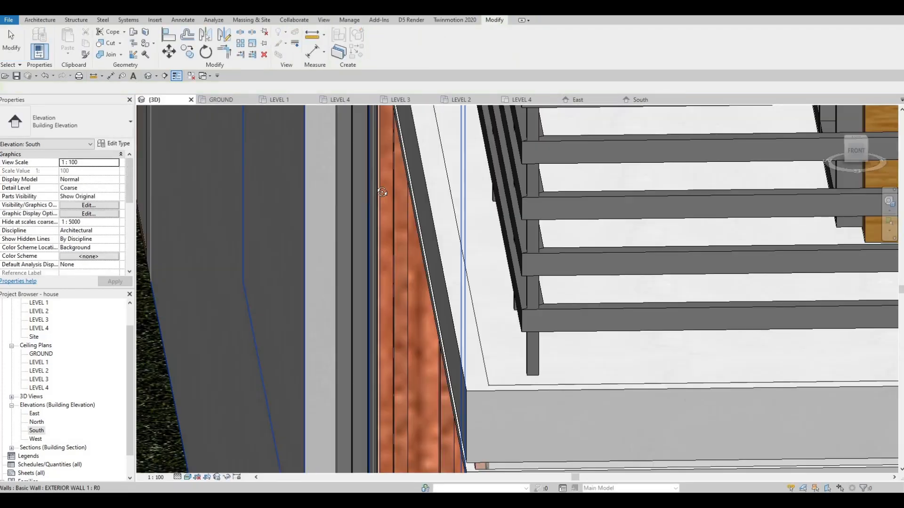
middle_click_drag(409, 112, 380, 175, "shift")
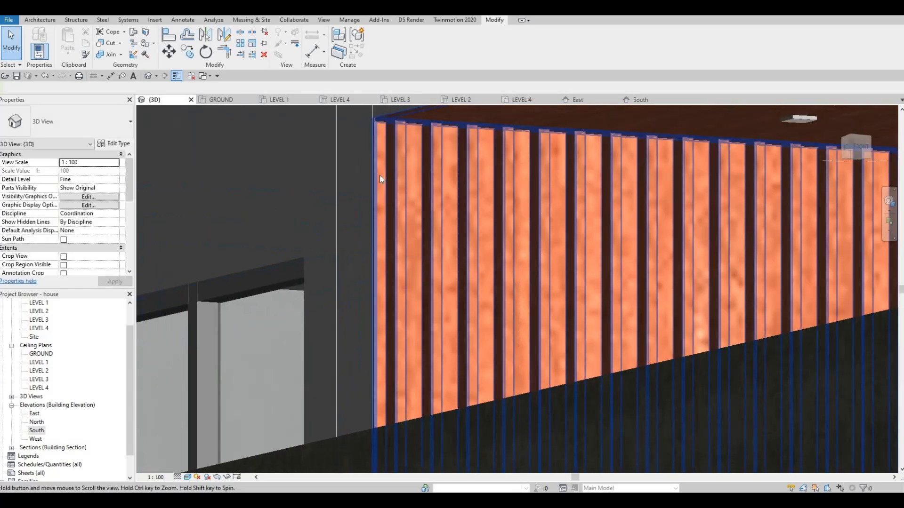
middle_click_drag(349, 116, 331, 173)
scroll(298, 157, "up", 5)
key("Escape")
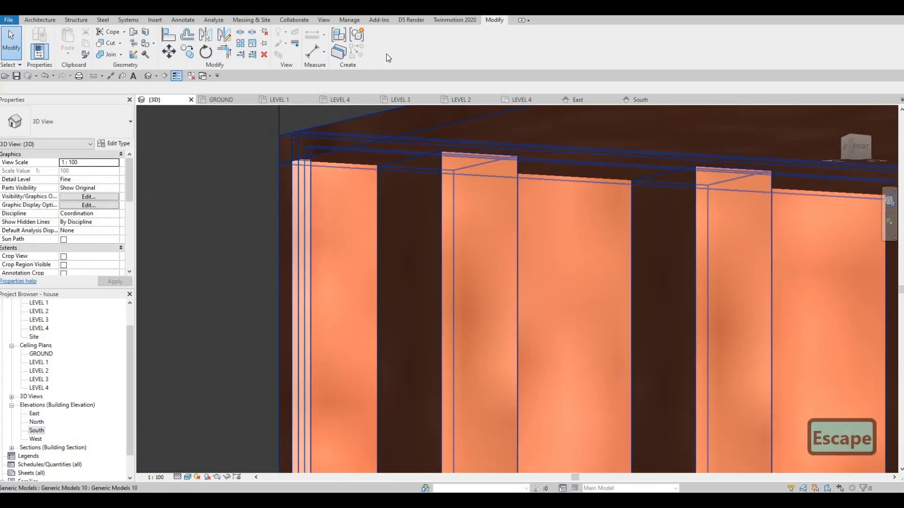
left_click(324, 139)
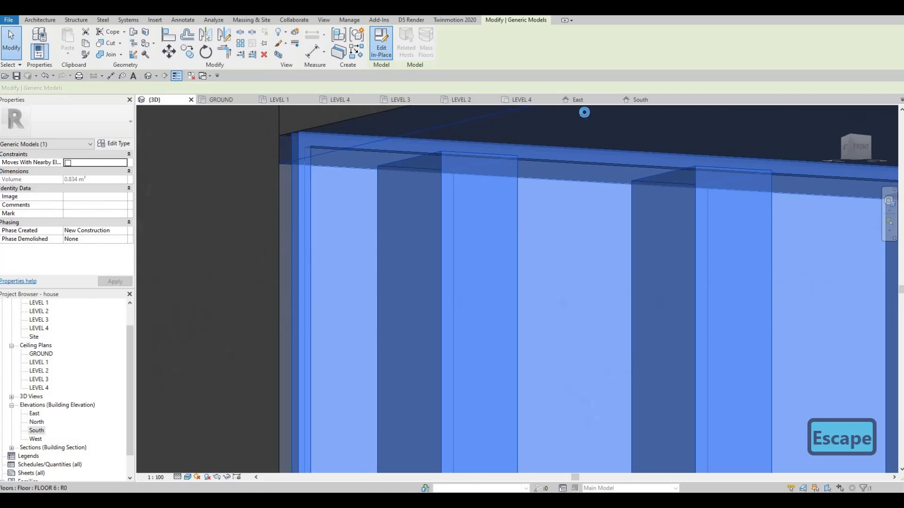
left_click(638, 99)
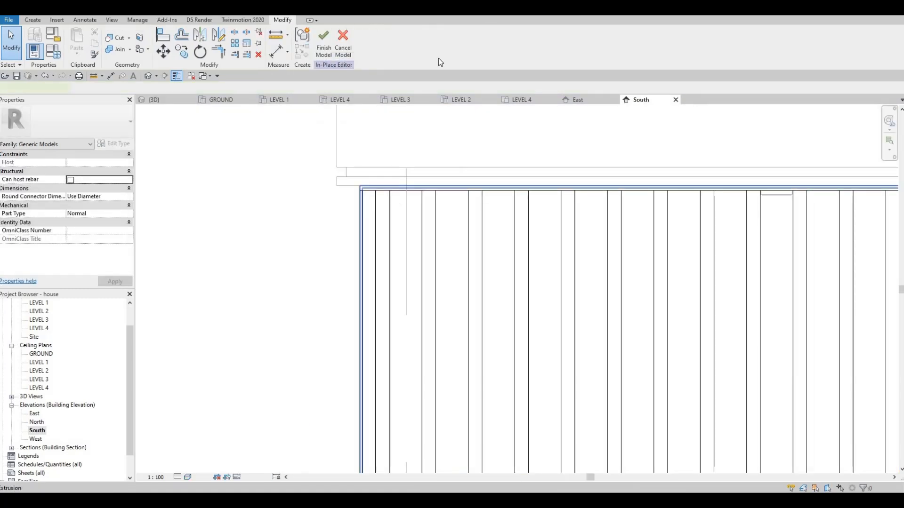
Step: Lower the top lines of both frame rectangles to the top edge of the slats and finish the extrusion and in-place model
scroll(366, 203, "up", 3)
left_click(386, 167)
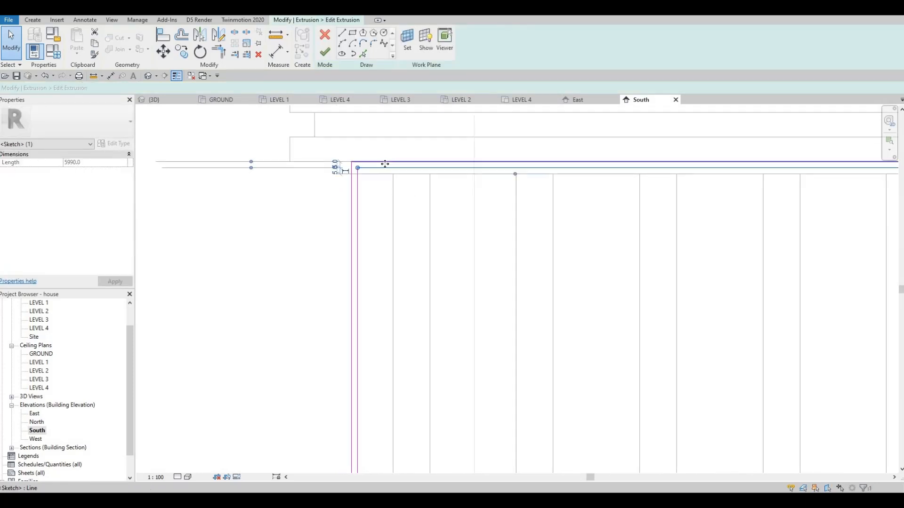
left_click(386, 162, "ctrl")
mouse_move(386, 162)
left_mouse_down()
mouse_move(386, 176)
mouse_move(417, 174)
left_mouse_up()
left_click(324, 52)
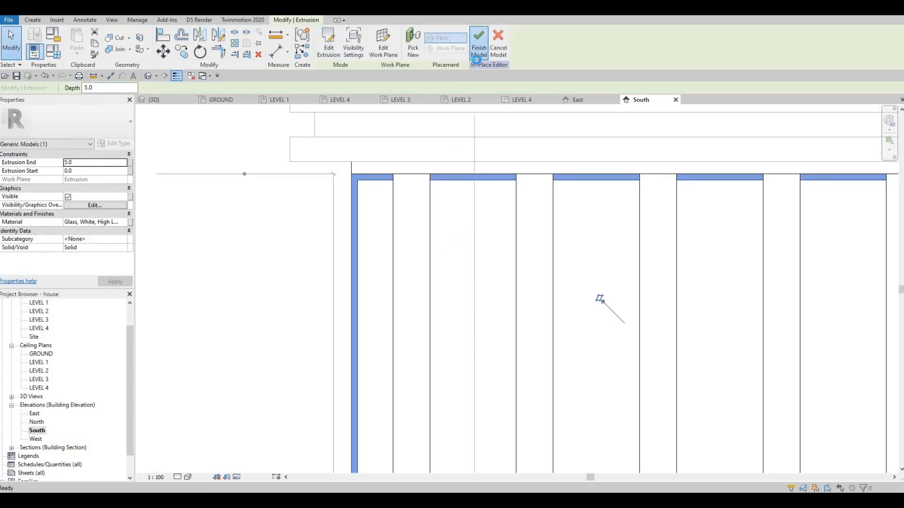
Step: Inspect the lowered frame on the slat wall in the 3D view, from its upper corner out to the whole house front
left_click(185, 101)
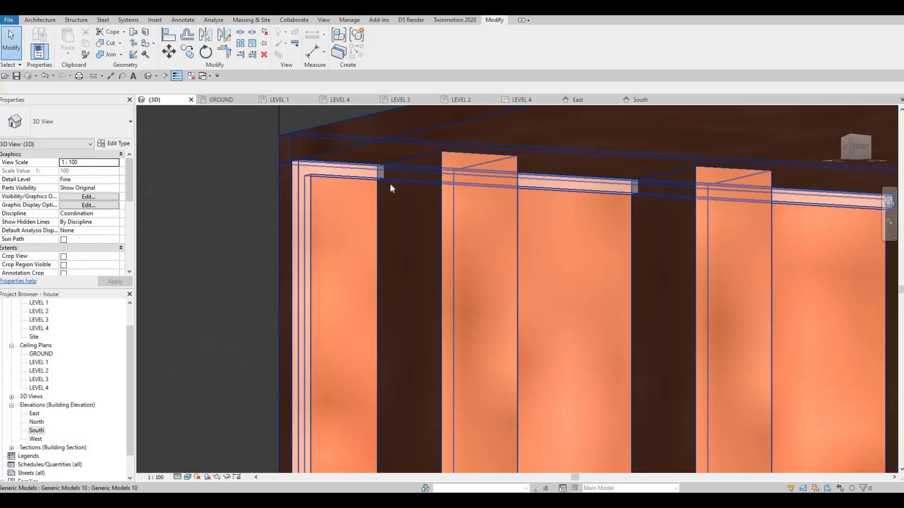
scroll(415, 235, "down", 5)
key("Escape")
middle_click_drag(423, 263, 514, 329)
scroll(473, 265, "down", 3)
scroll(387, 316, "down", 2)
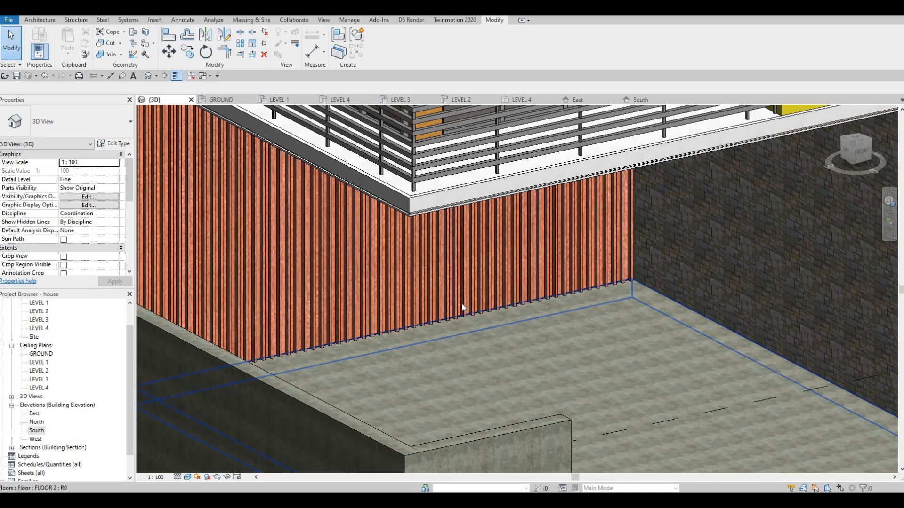
middle_click_drag(462, 308, 589, 417, "shift")
scroll(482, 337, "down", 2)
scroll(498, 323, "down", 4)
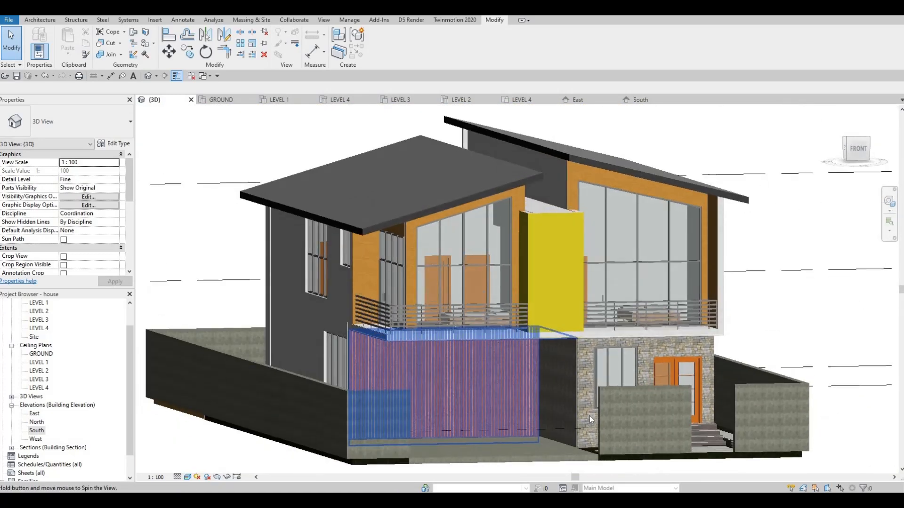